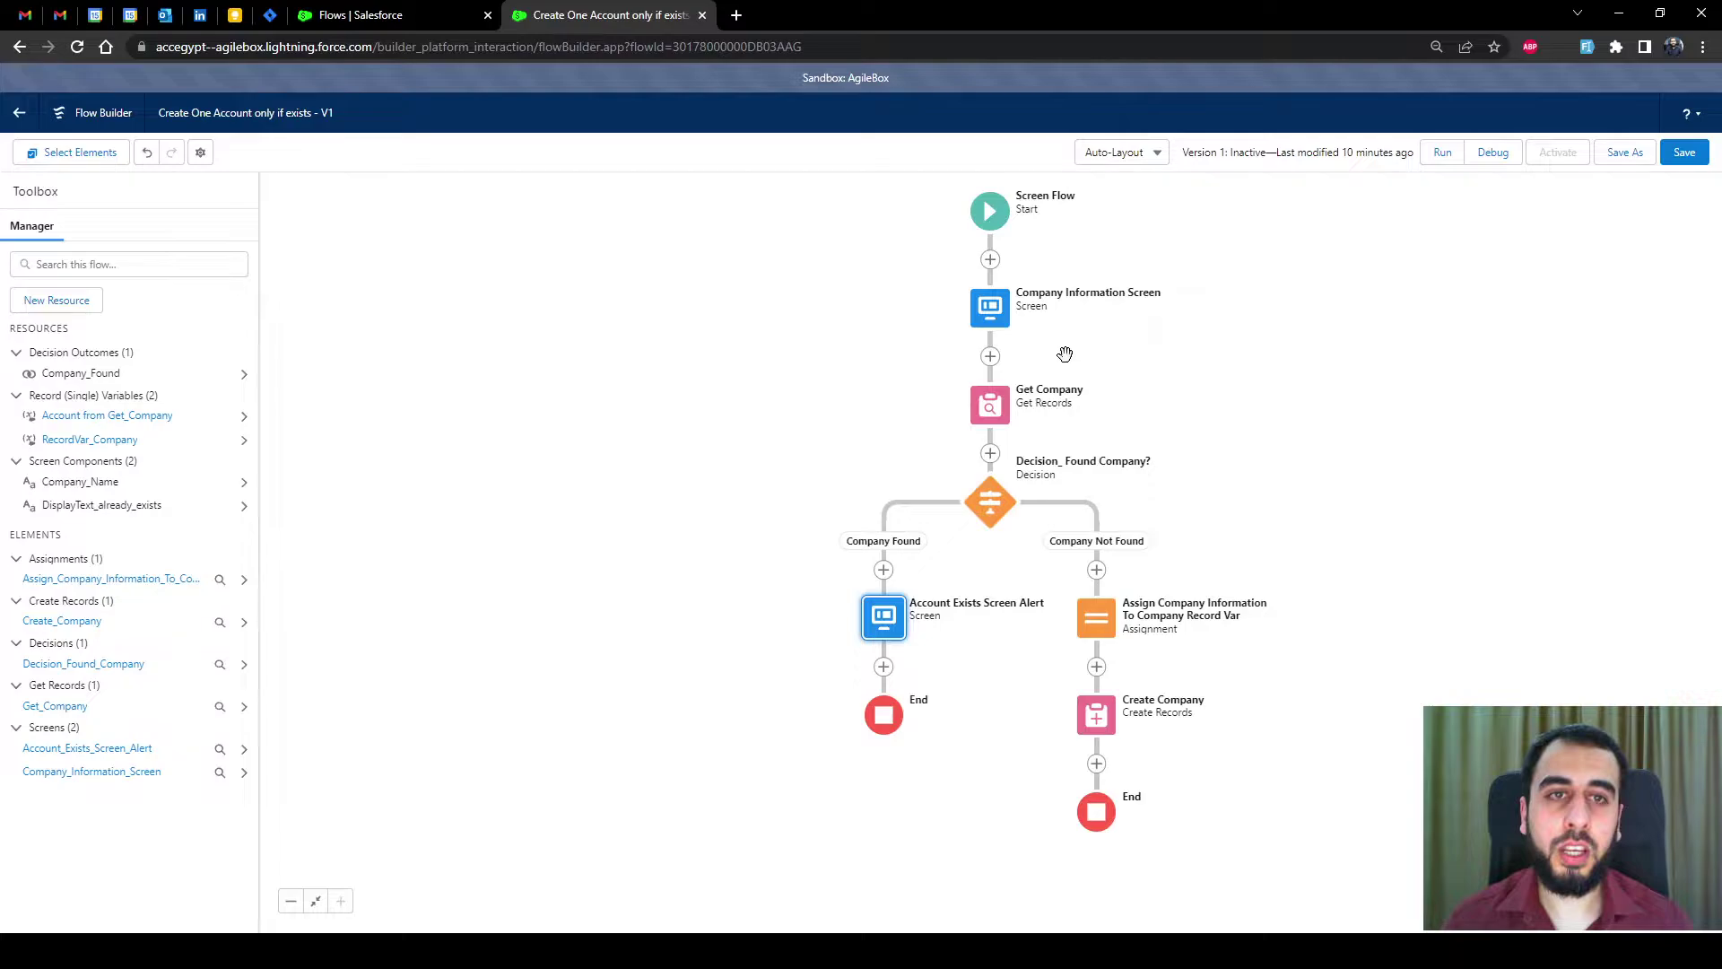
Step: Examine the existing flow's company information screen, Get Company lookup, company-found decision and account-exists alert screen
{"action": "double_click", "coordinate": [992, 311]}
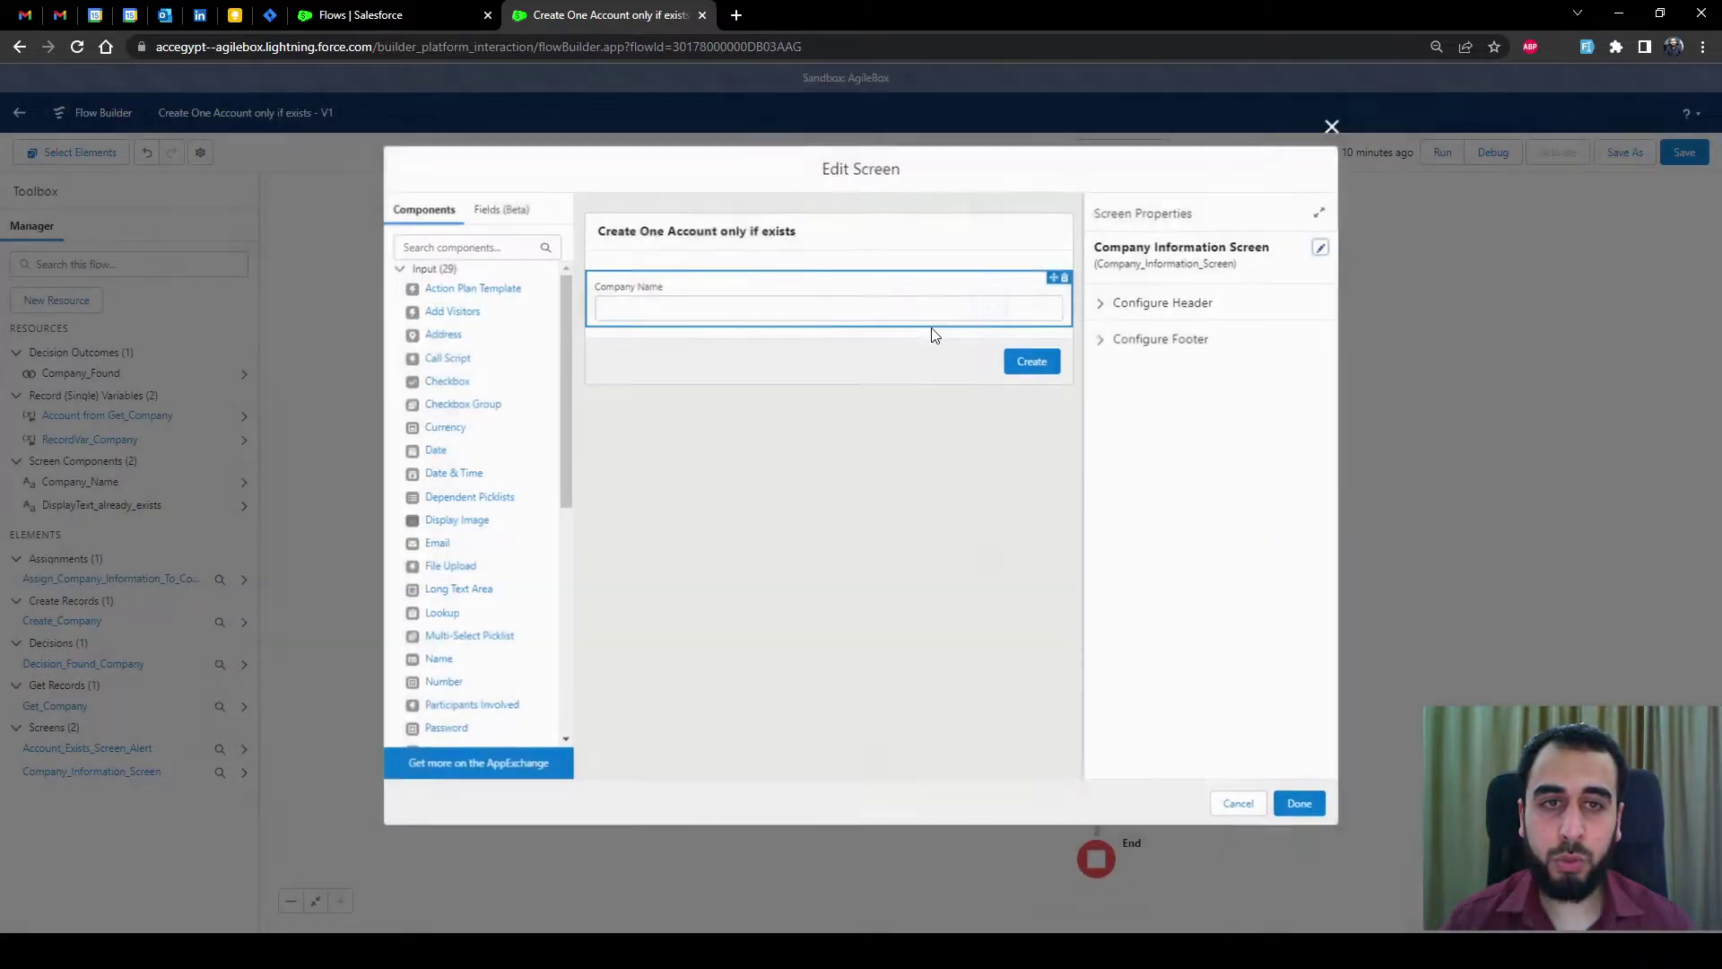
{"action": "left_click", "coordinate": [1334, 120]}
{"action": "double_click", "coordinate": [984, 395]}
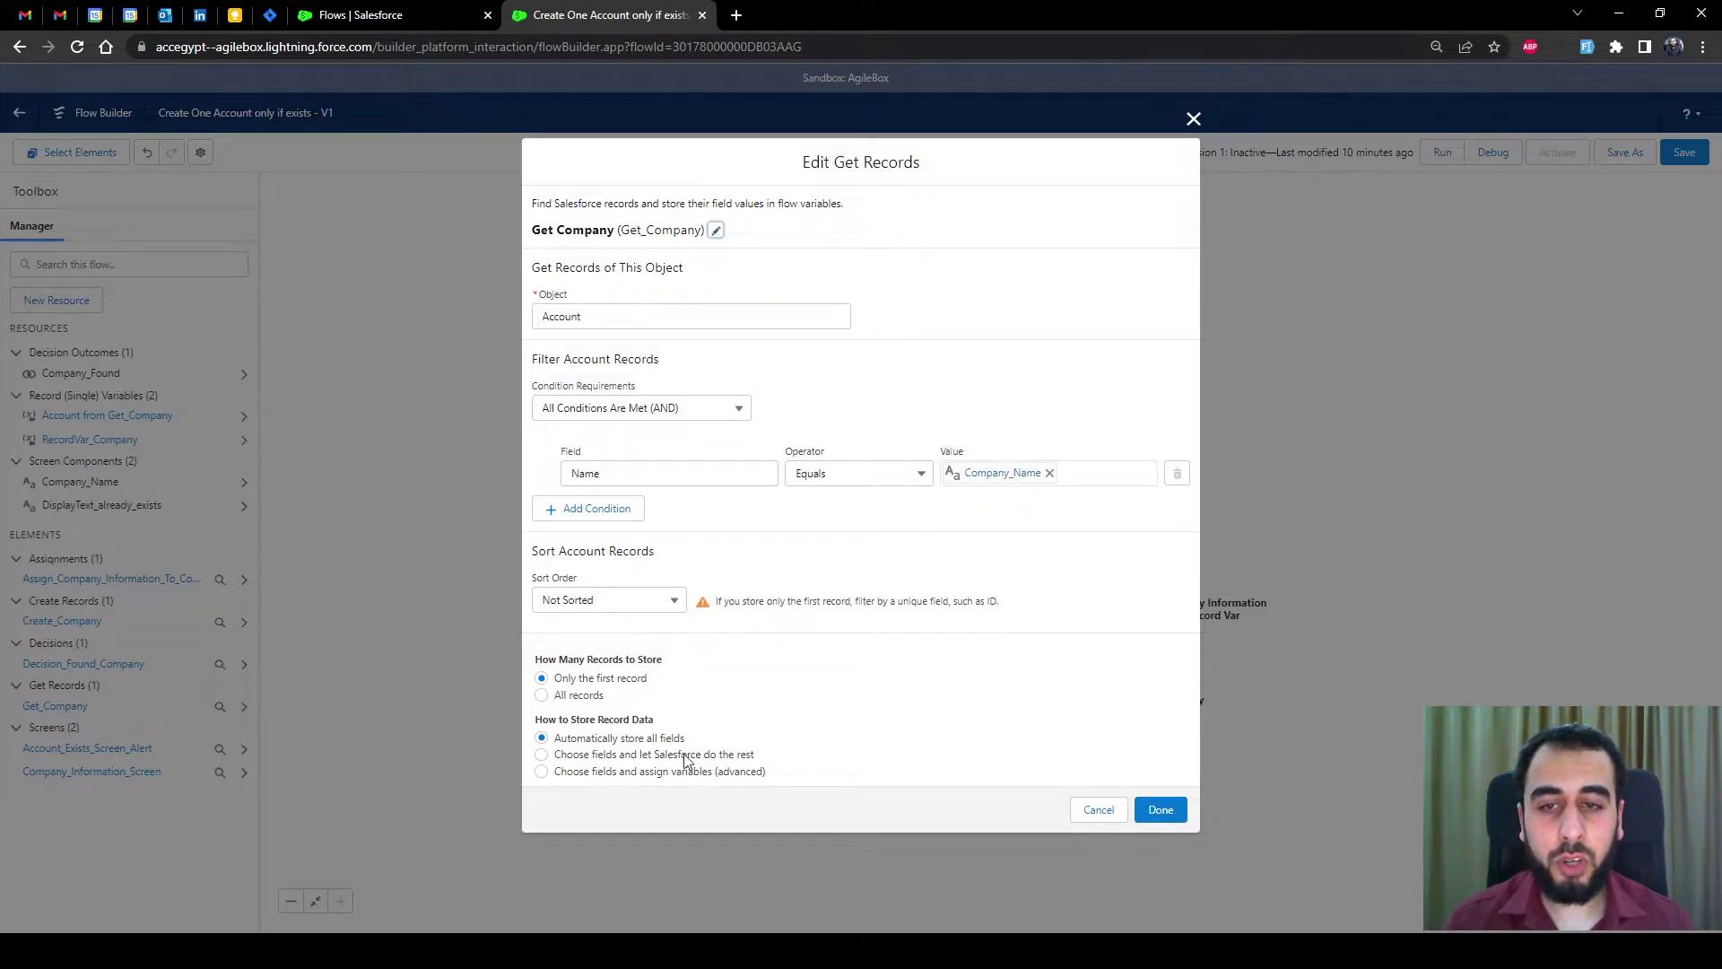
{"action": "left_click", "coordinate": [1098, 809]}
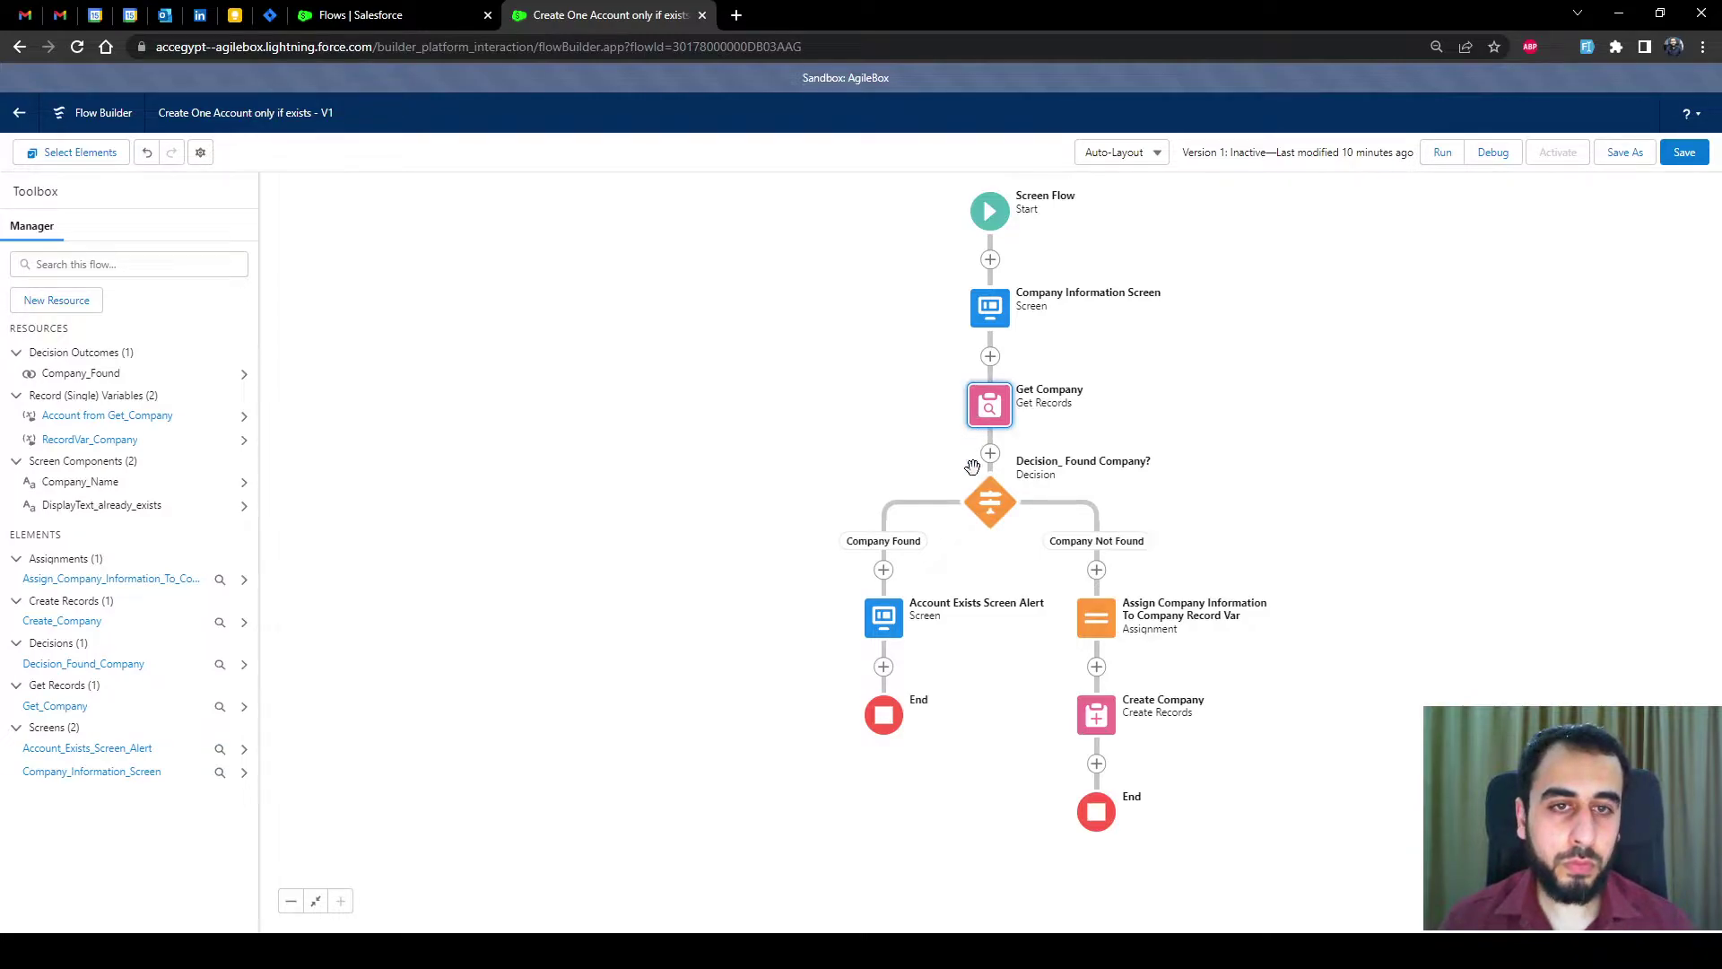
{"action": "double_click", "coordinate": [988, 508]}
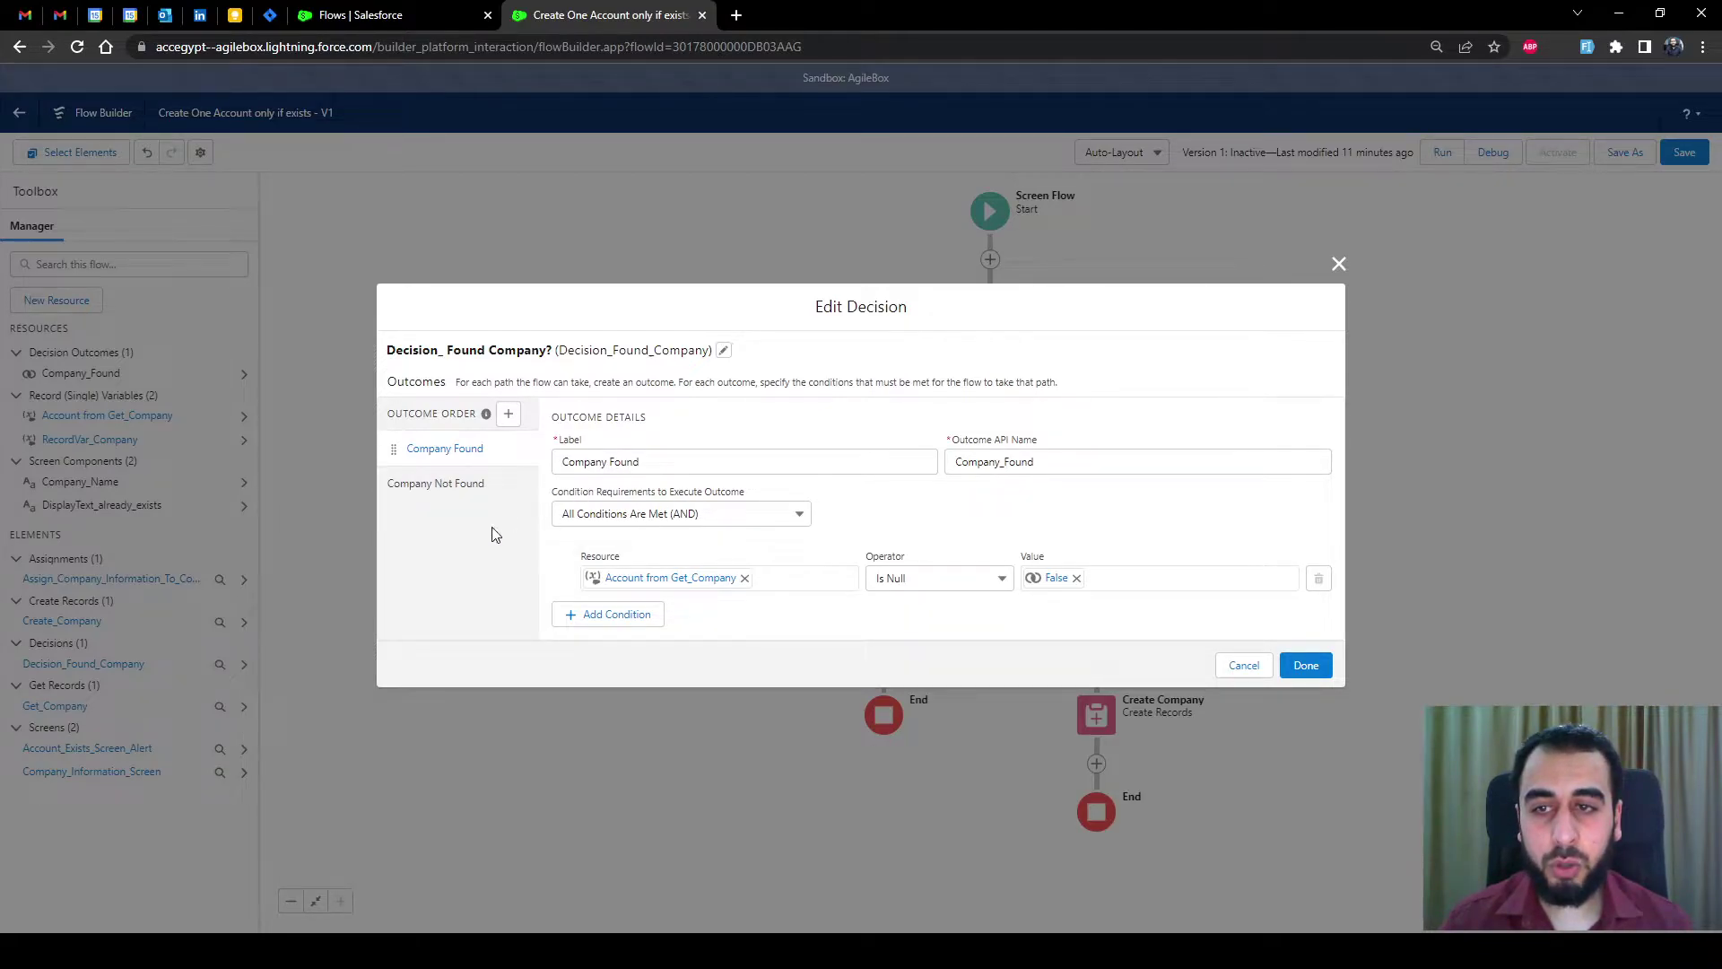
{"action": "left_click", "coordinate": [1247, 665]}
{"action": "double_click", "coordinate": [884, 628]}
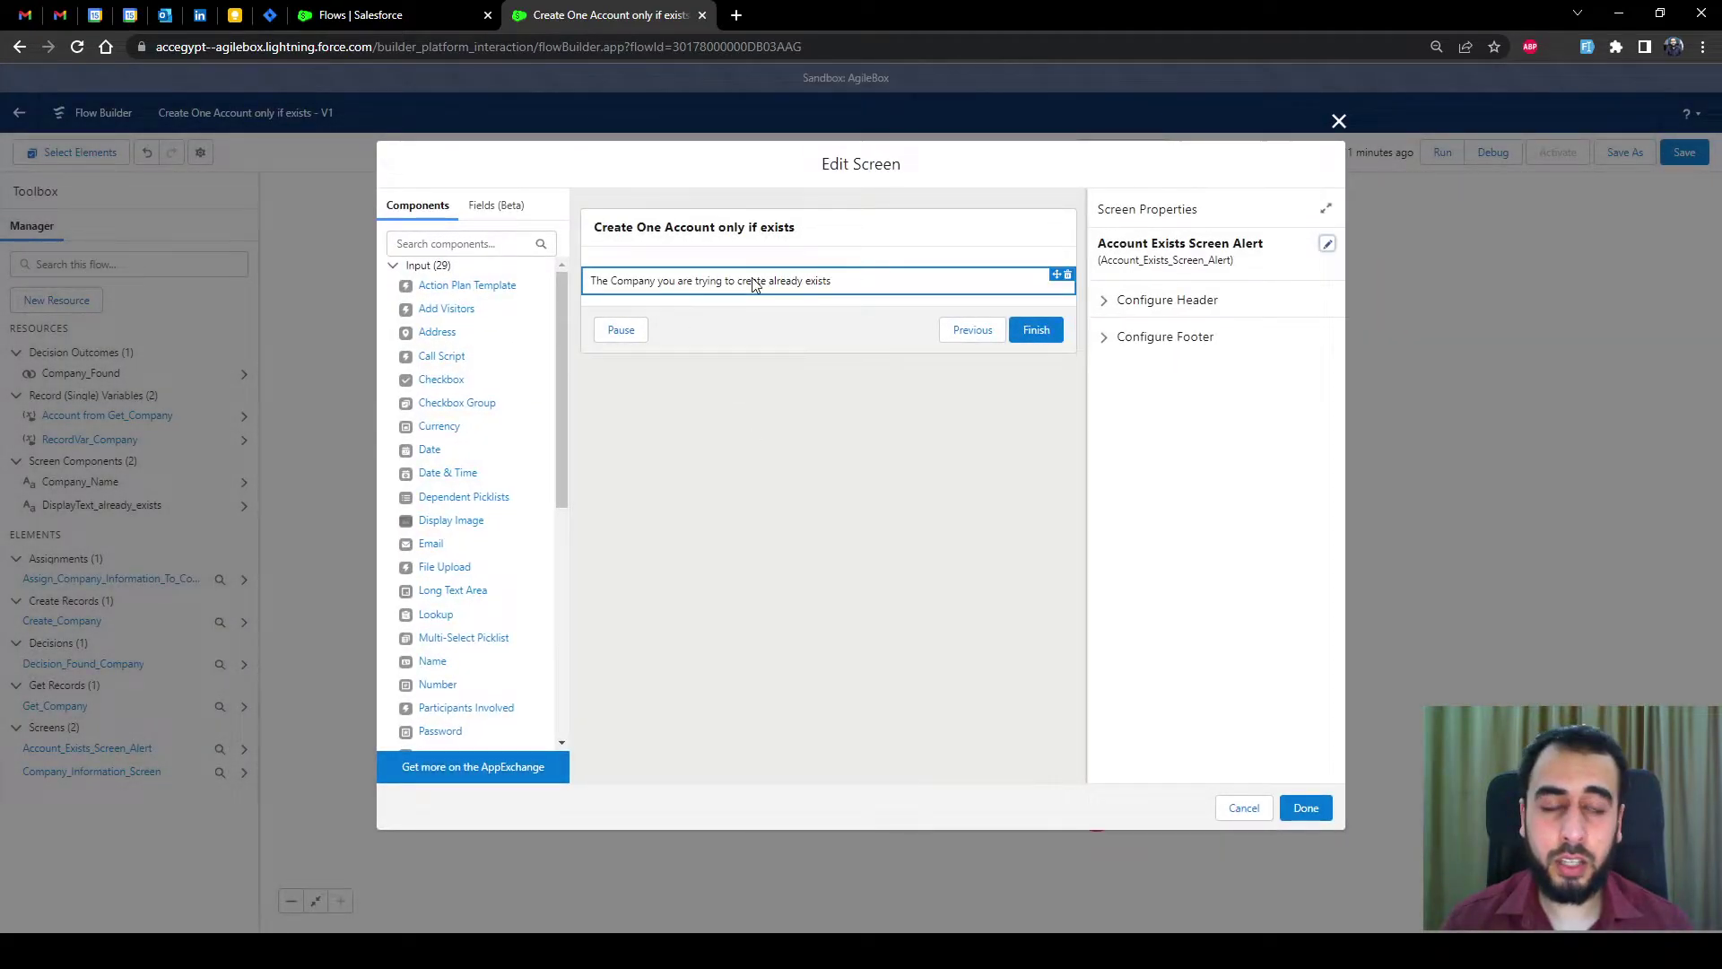
{"action": "left_click", "coordinate": [1245, 808]}
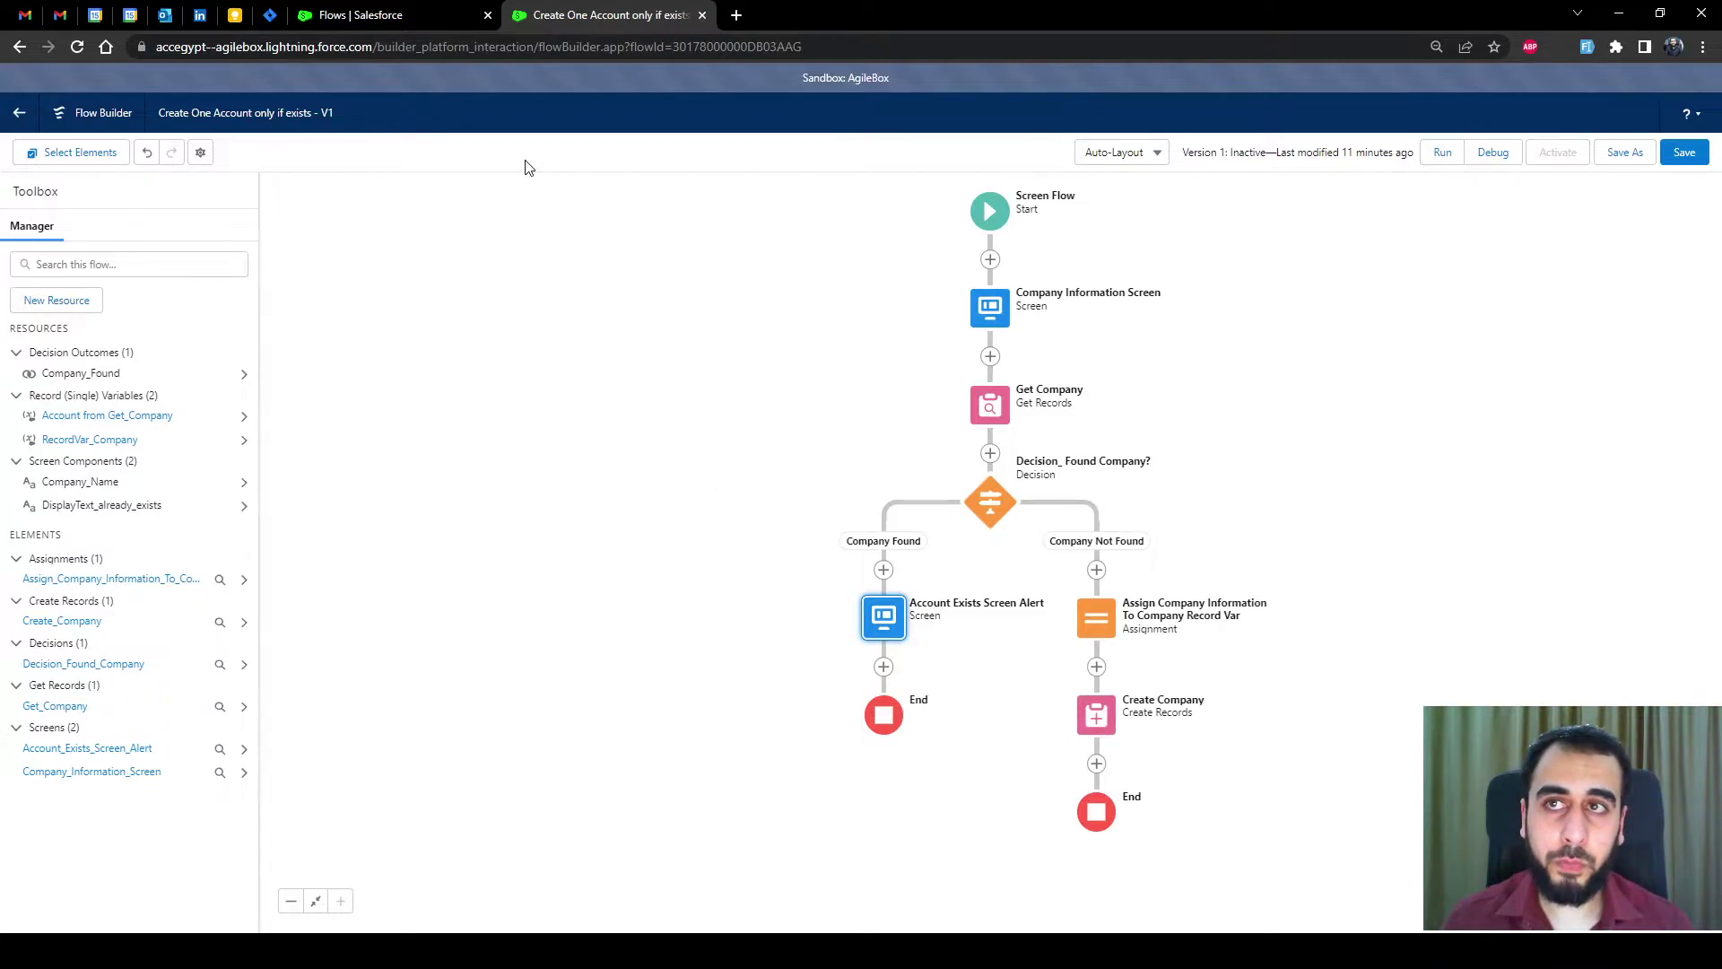
Step: Start a new flow from the Flows list, using the Screen Flow type
{"action": "left_click", "coordinate": [427, 14]}
{"action": "left_click", "coordinate": [1667, 201]}
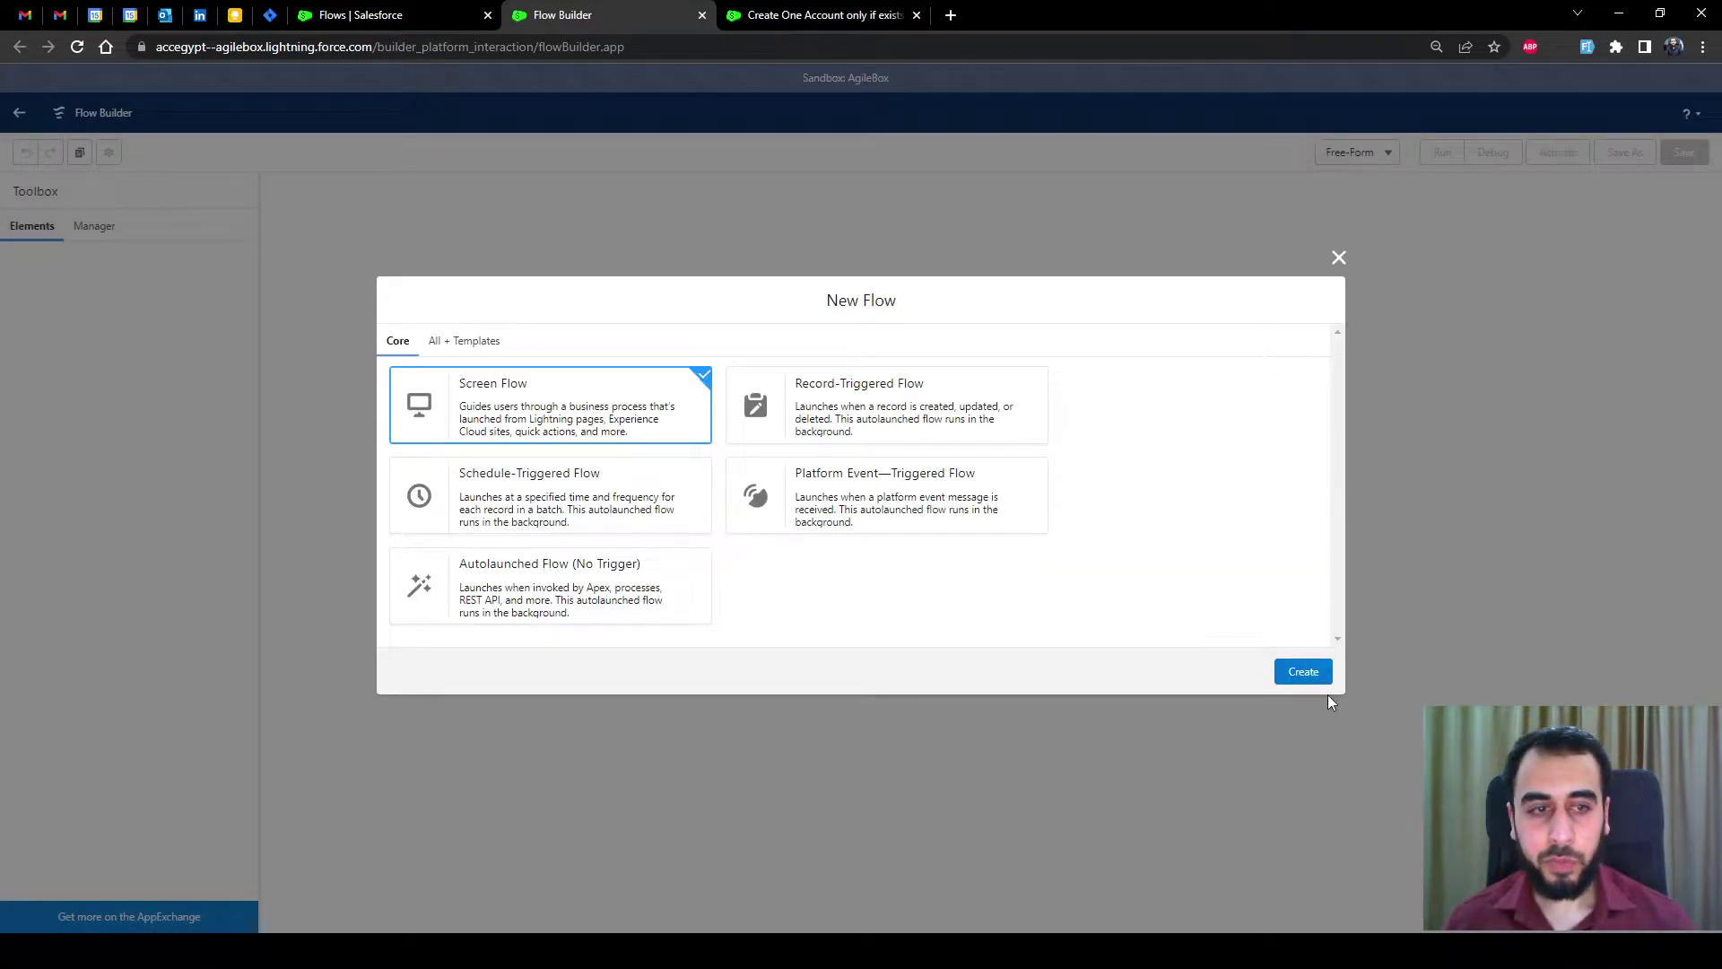
{"action": "left_click", "coordinate": [1306, 673]}
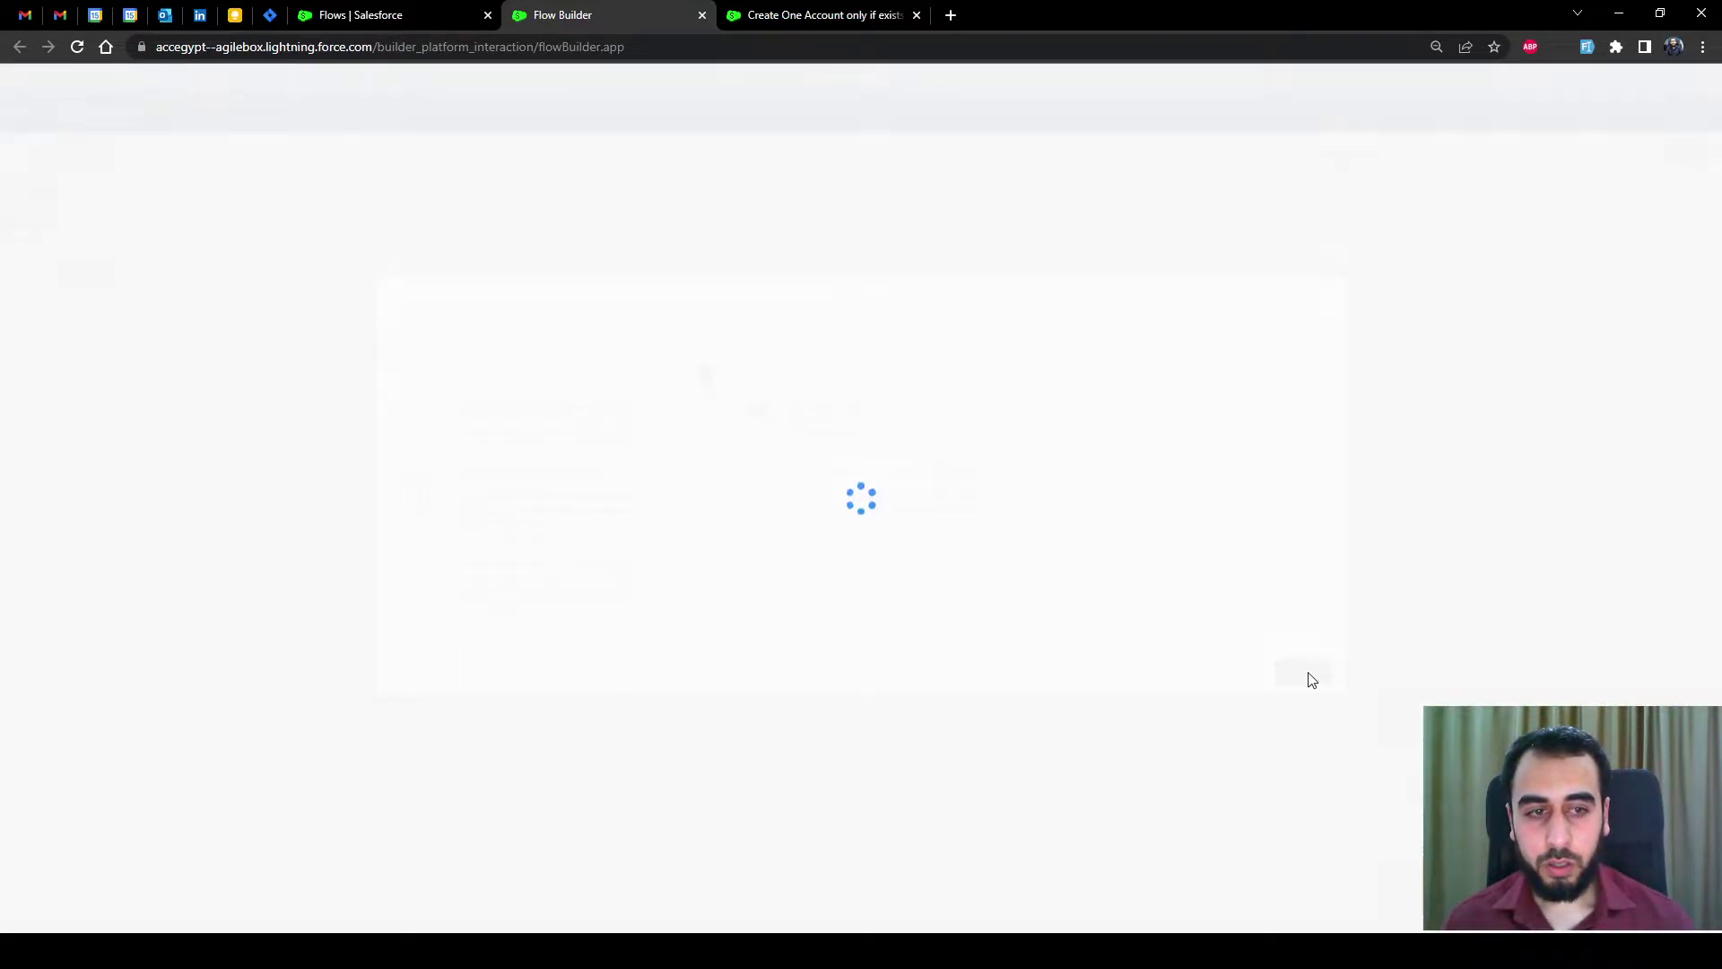
Step: Add a Screen element after the flow's start and label it "Company Information Screen"
{"action": "left_click", "coordinate": [990, 303]}
{"action": "left_click", "coordinate": [943, 359]}
{"action": "type", "text": "Company Information Screen"}
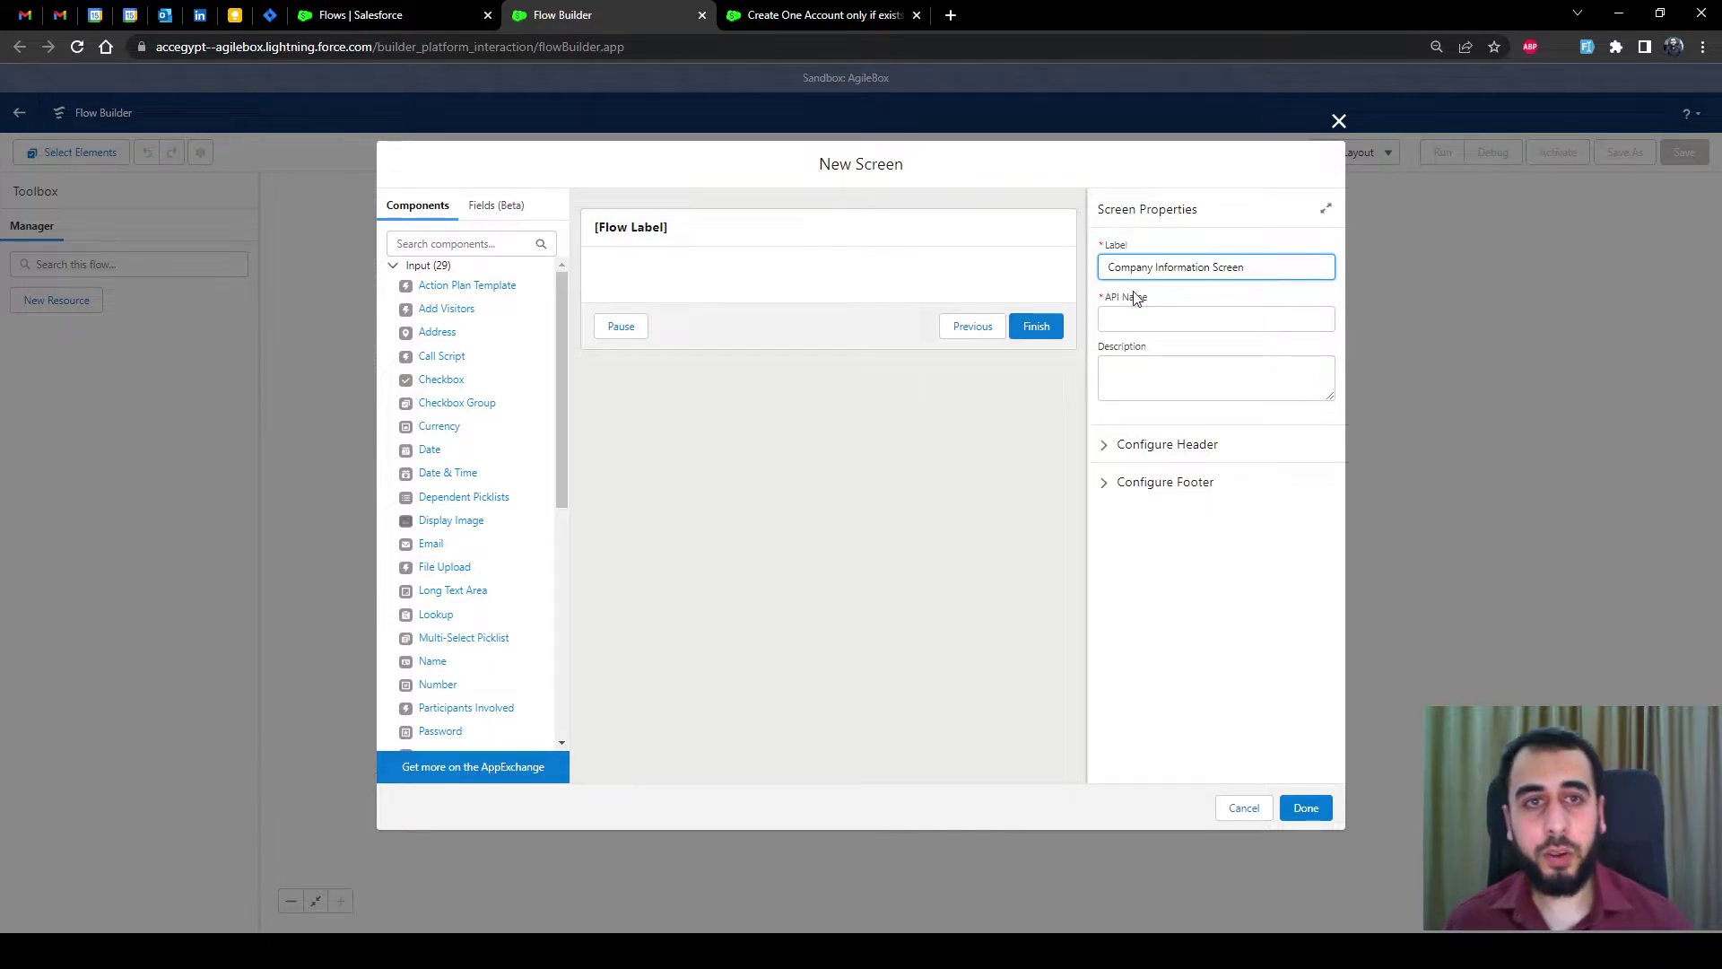
{"action": "left_click", "coordinate": [1127, 296]}
{"action": "left_click", "coordinate": [1241, 269]}
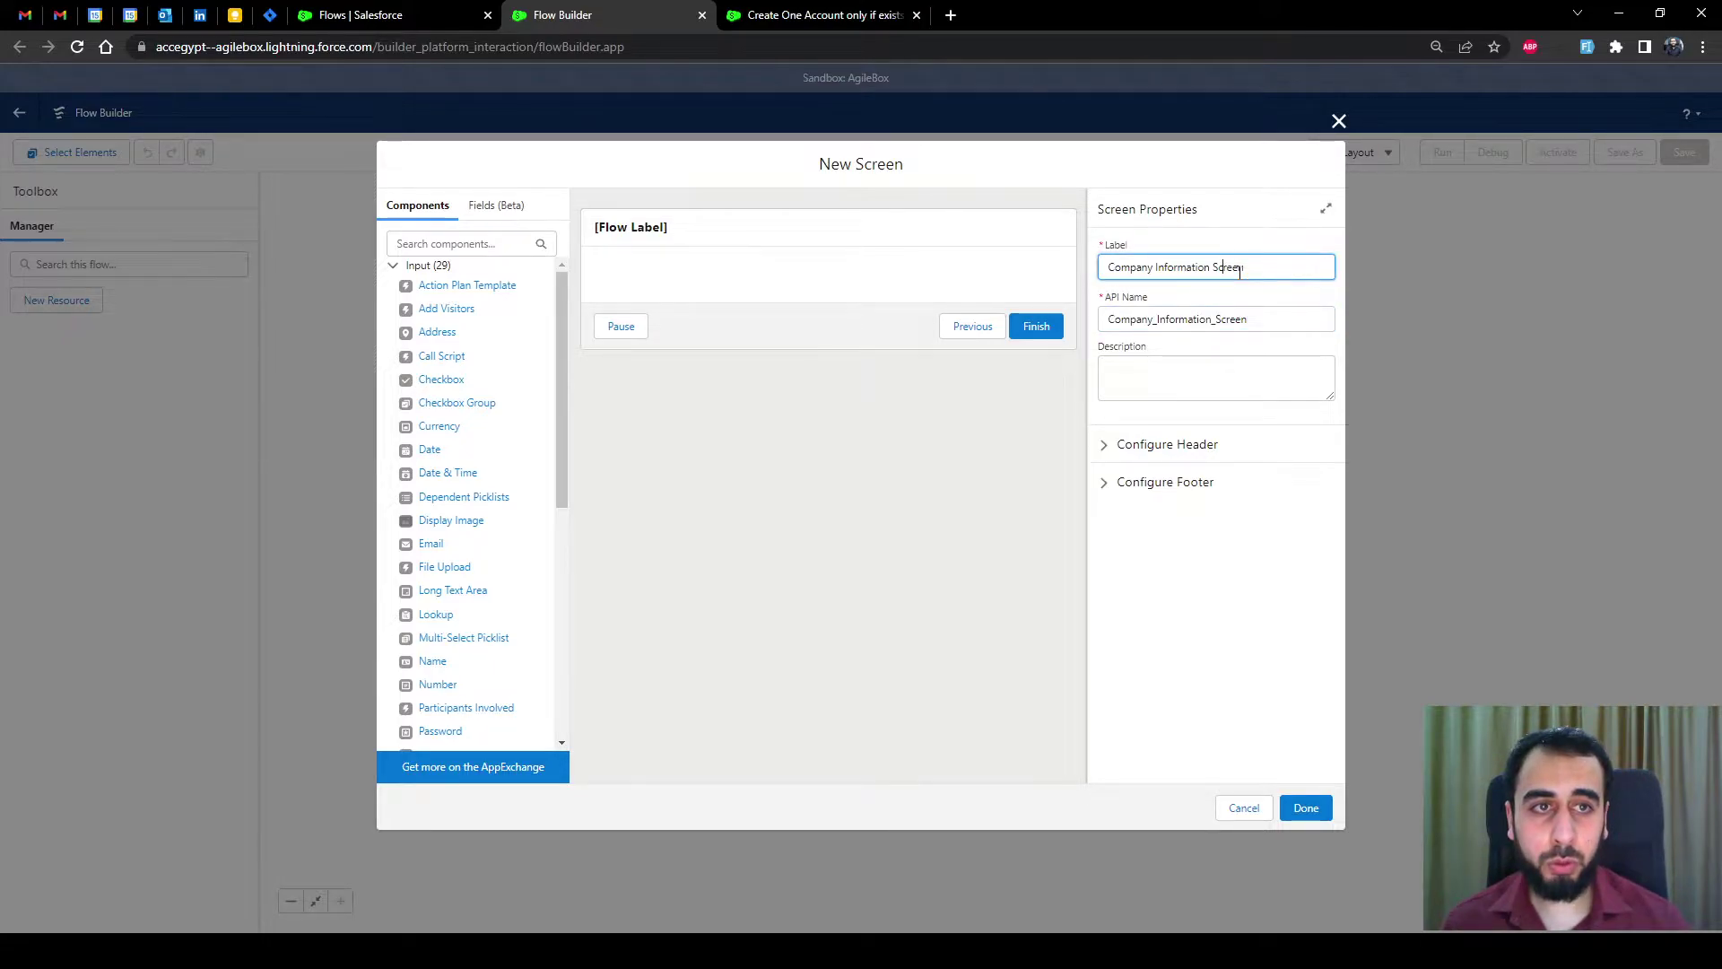
{"action": "left_click", "coordinate": [1231, 296]}
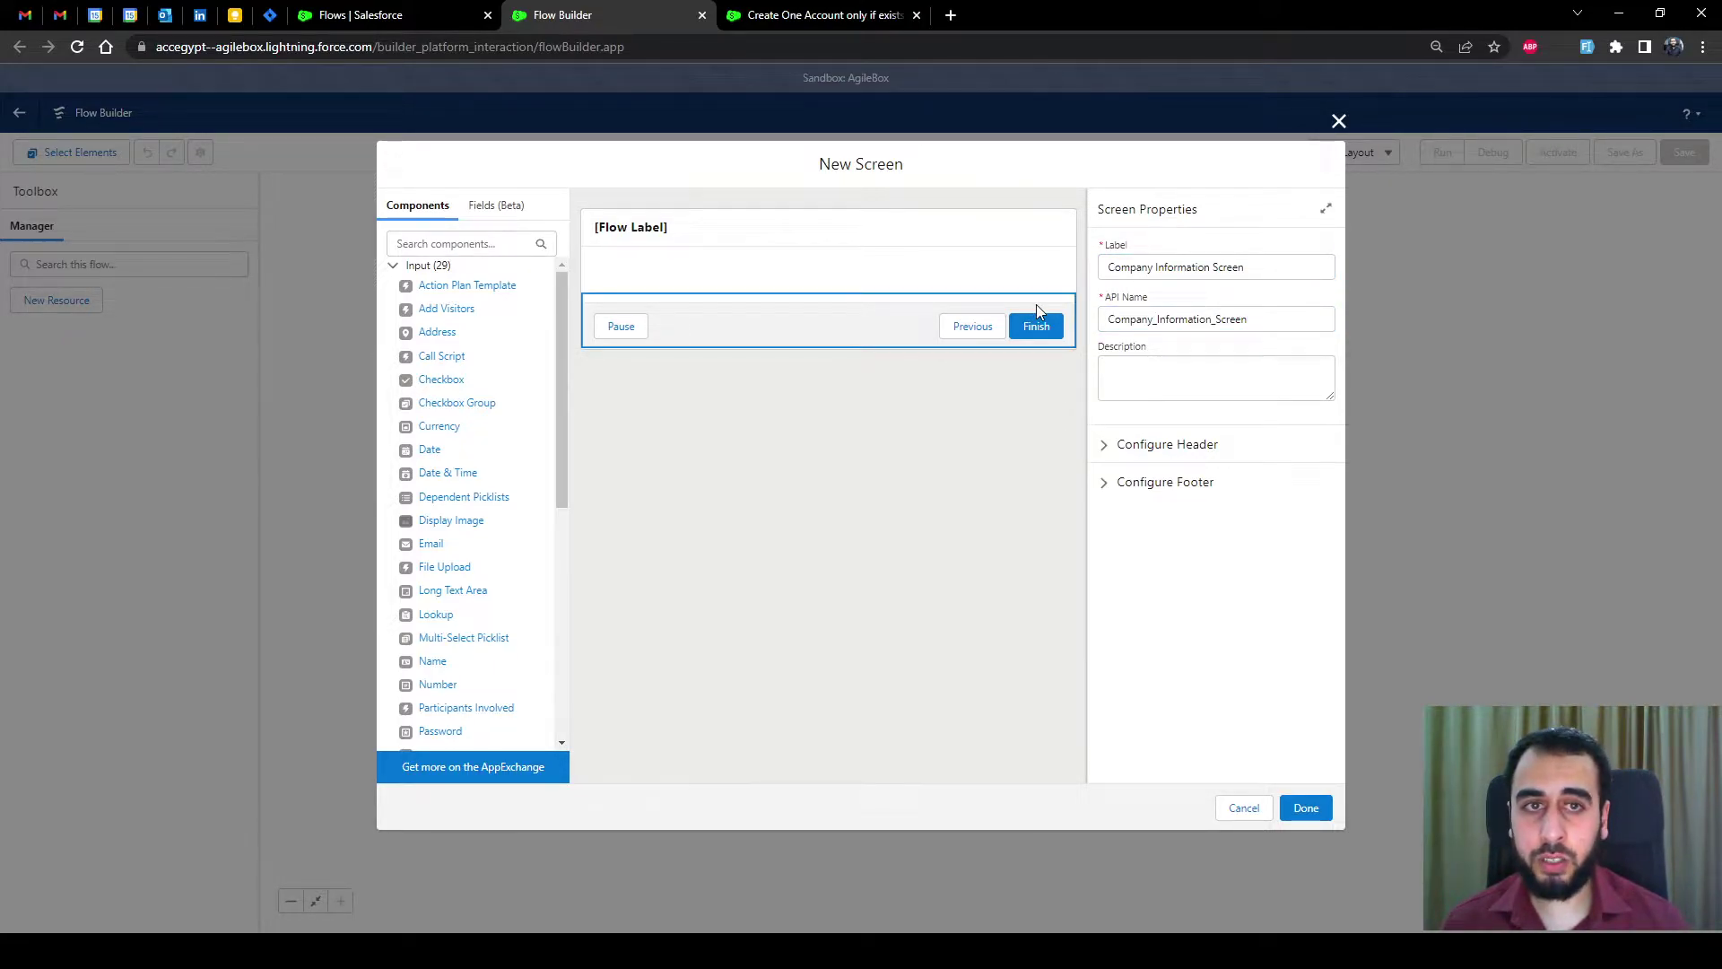
{"action": "left_click", "coordinate": [1210, 269]}
{"action": "left_click_drag", "start_coordinate": [1210, 269], "coordinate": [1104, 269]}
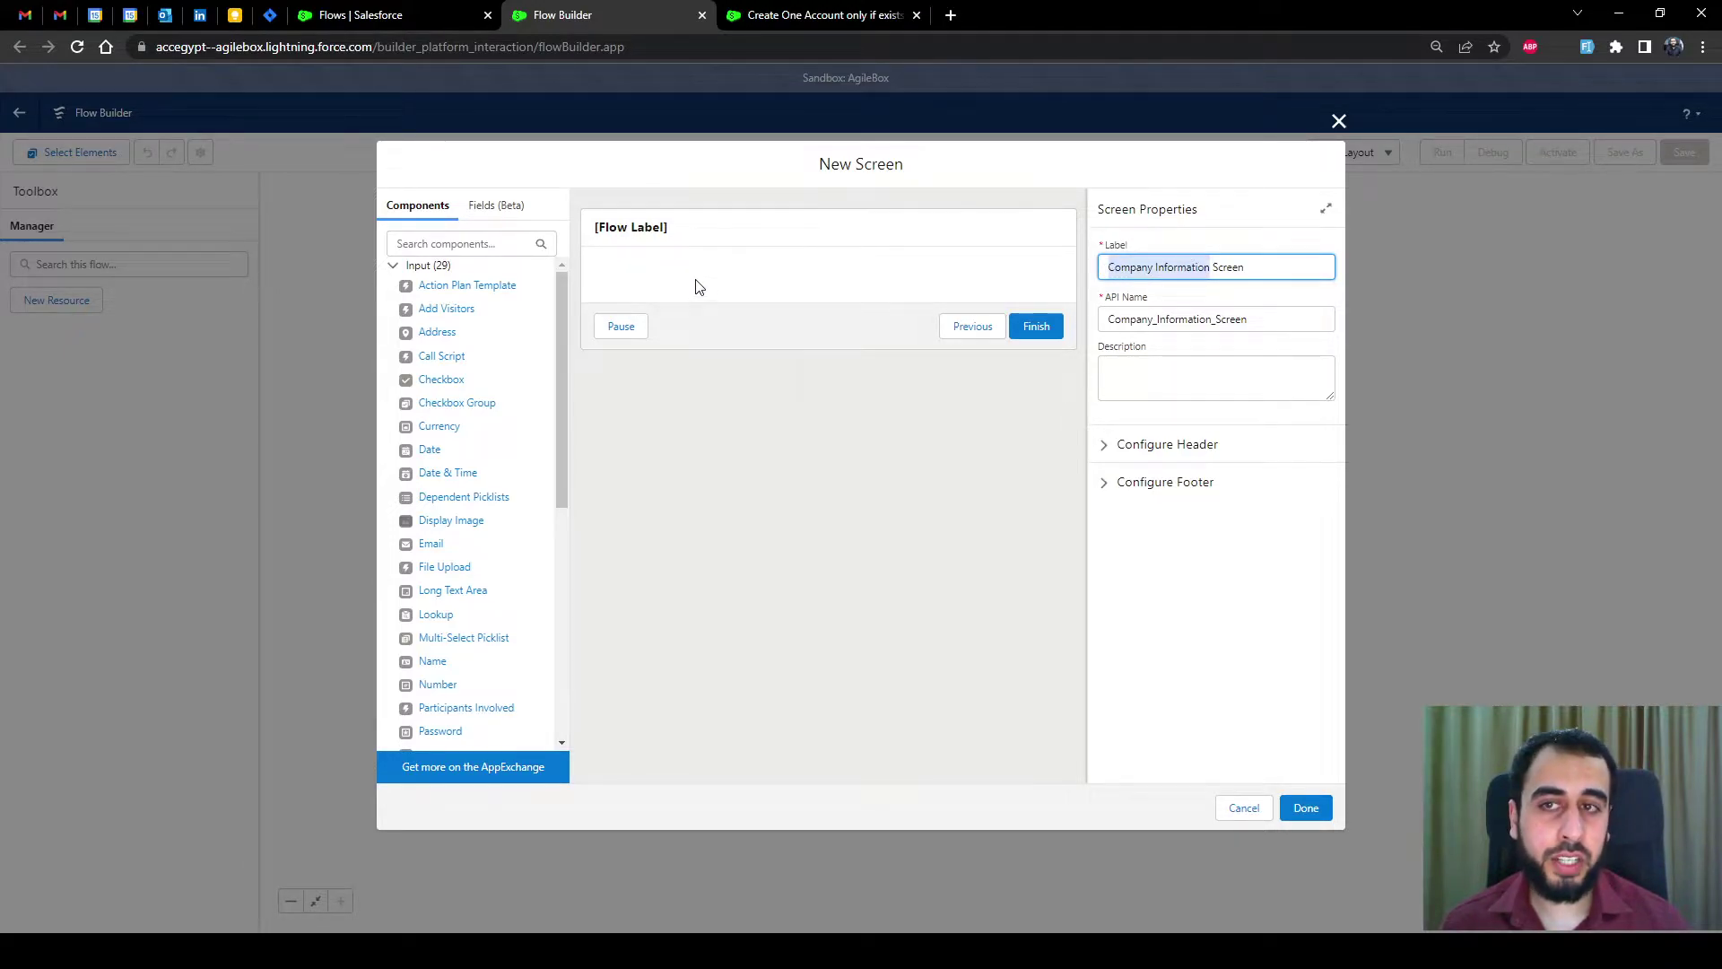
{"action": "left_click", "coordinate": [1165, 283]}
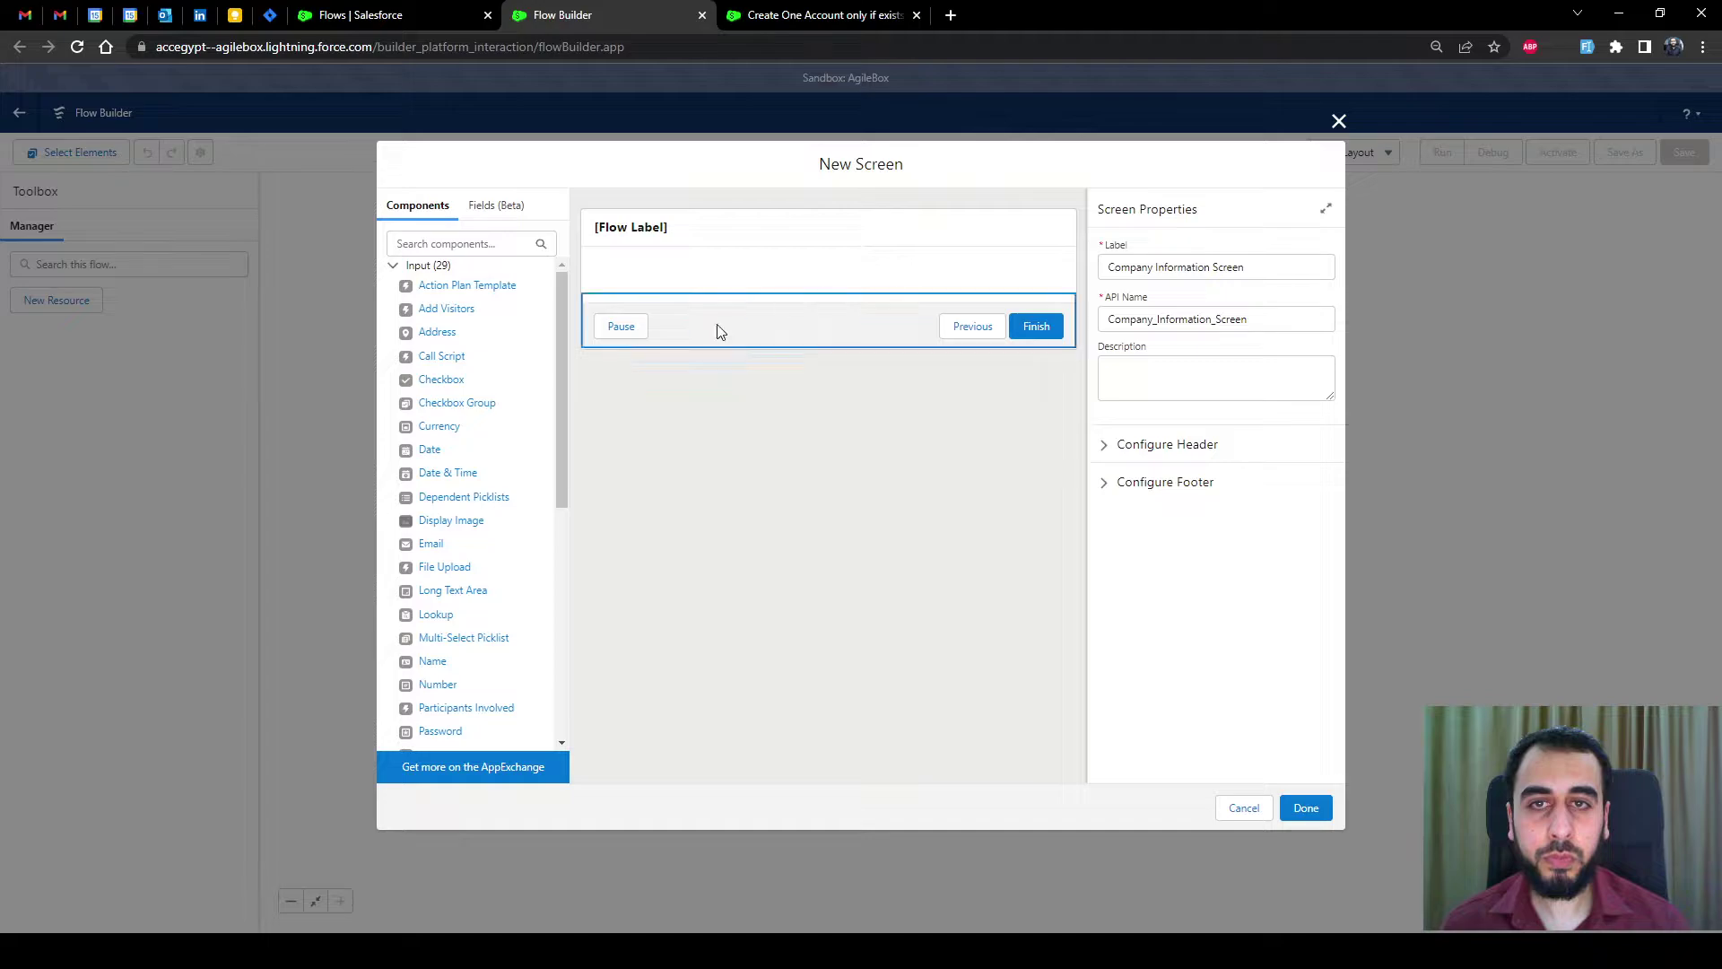
Step: Add a Text input labelled "Company Name" to the screen and save the screen element
{"action": "scroll", "coordinate": [446, 610], "scroll_direction": "down", "scroll_amount": 2}
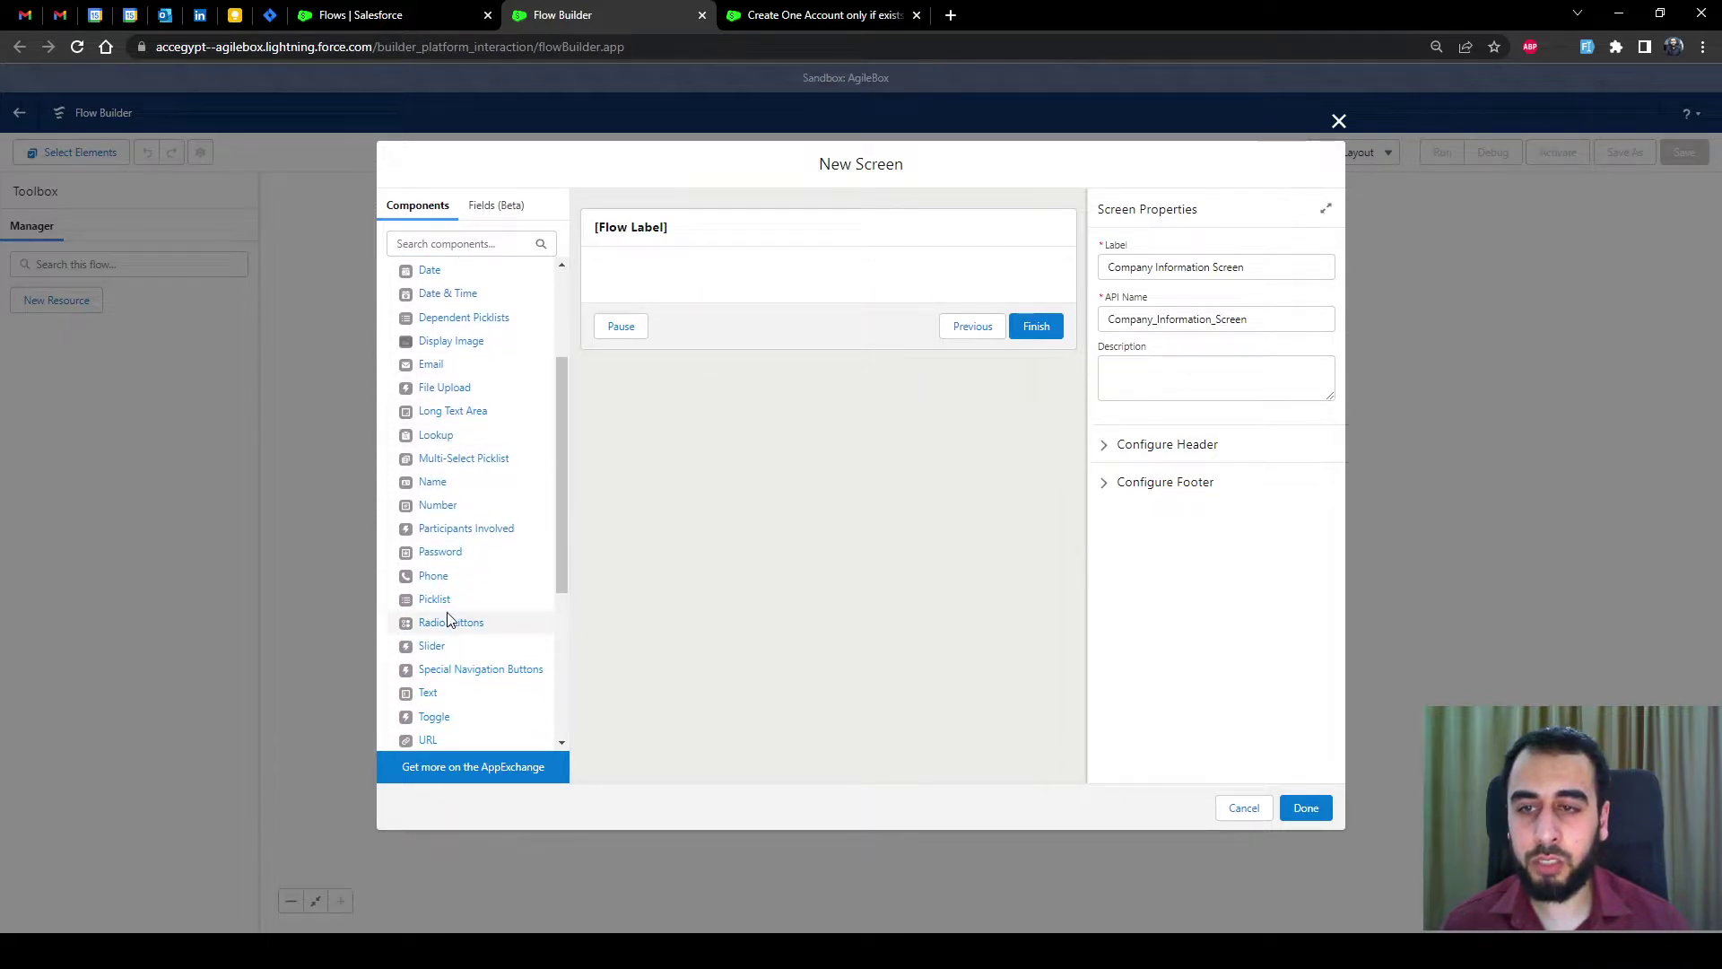
{"action": "left_click", "coordinate": [434, 692]}
{"action": "left_click", "coordinate": [1145, 265]}
{"action": "type", "text": "Cmo"}
{"action": "key", "text": "BackSpace"}
{"action": "key", "text": "BackSpace"}
{"action": "type", "text": "ompany Nam"}
{"action": "left_click", "coordinate": [1166, 303]}
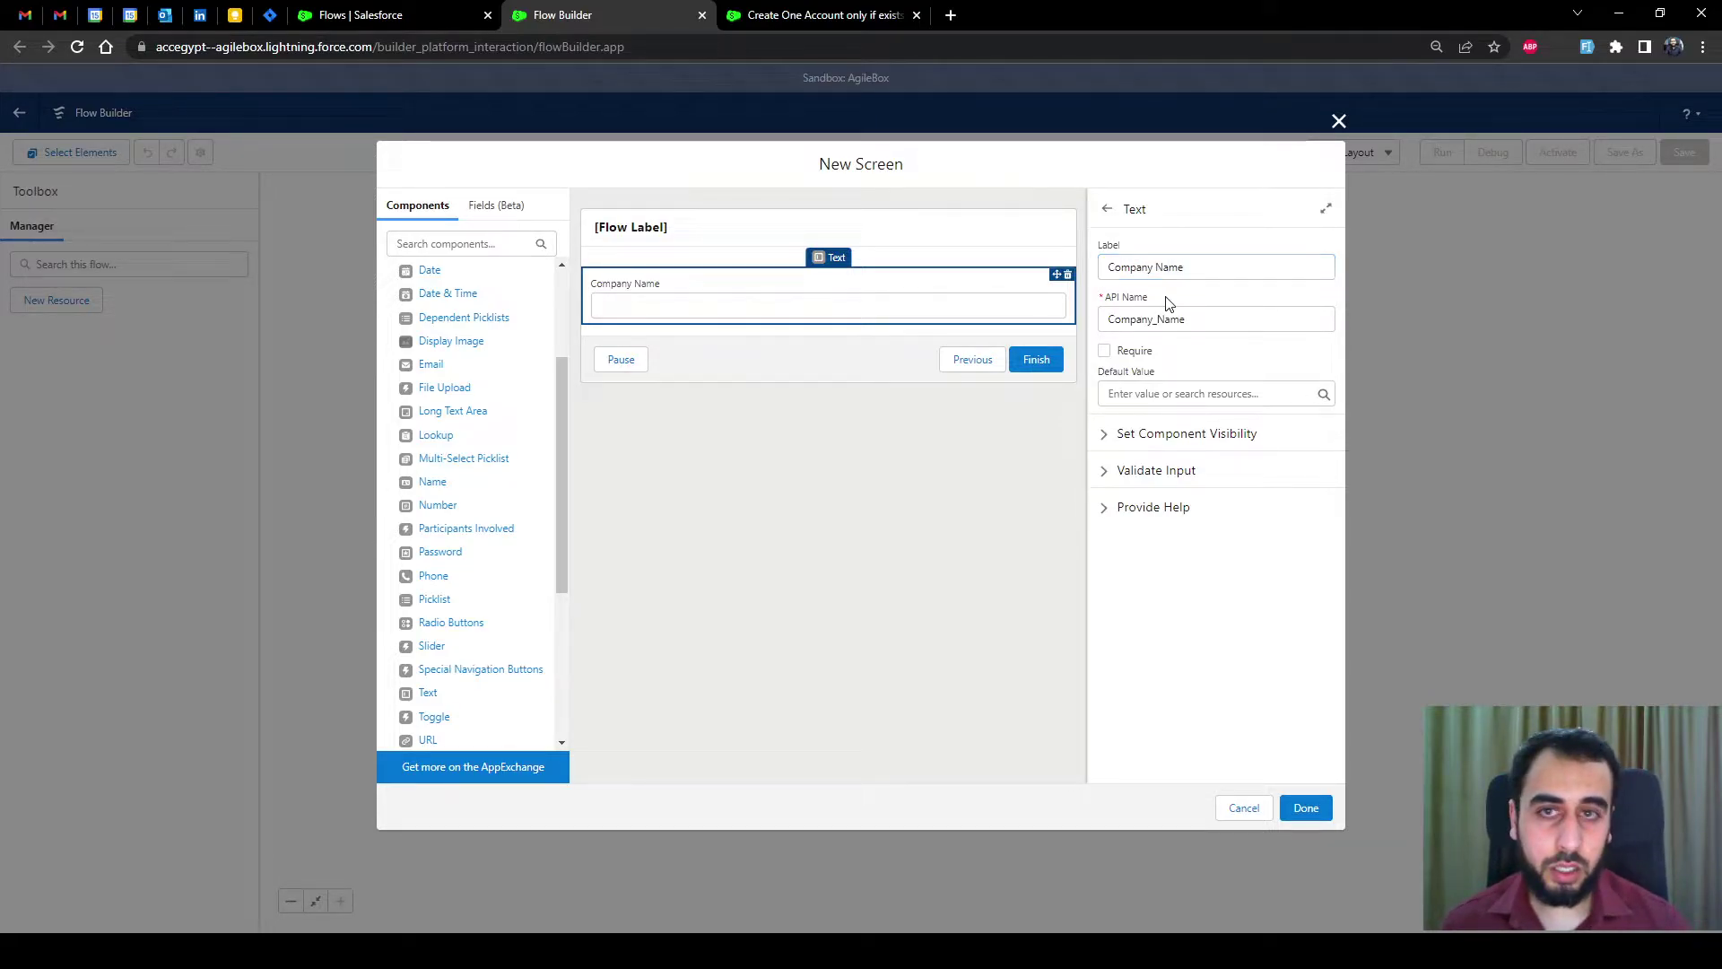
{"action": "left_click", "coordinate": [1307, 808]}
Step: Add a Get Records element after the company information screen, labelled "Get Account", for the Account object
{"action": "left_click", "coordinate": [991, 357]}
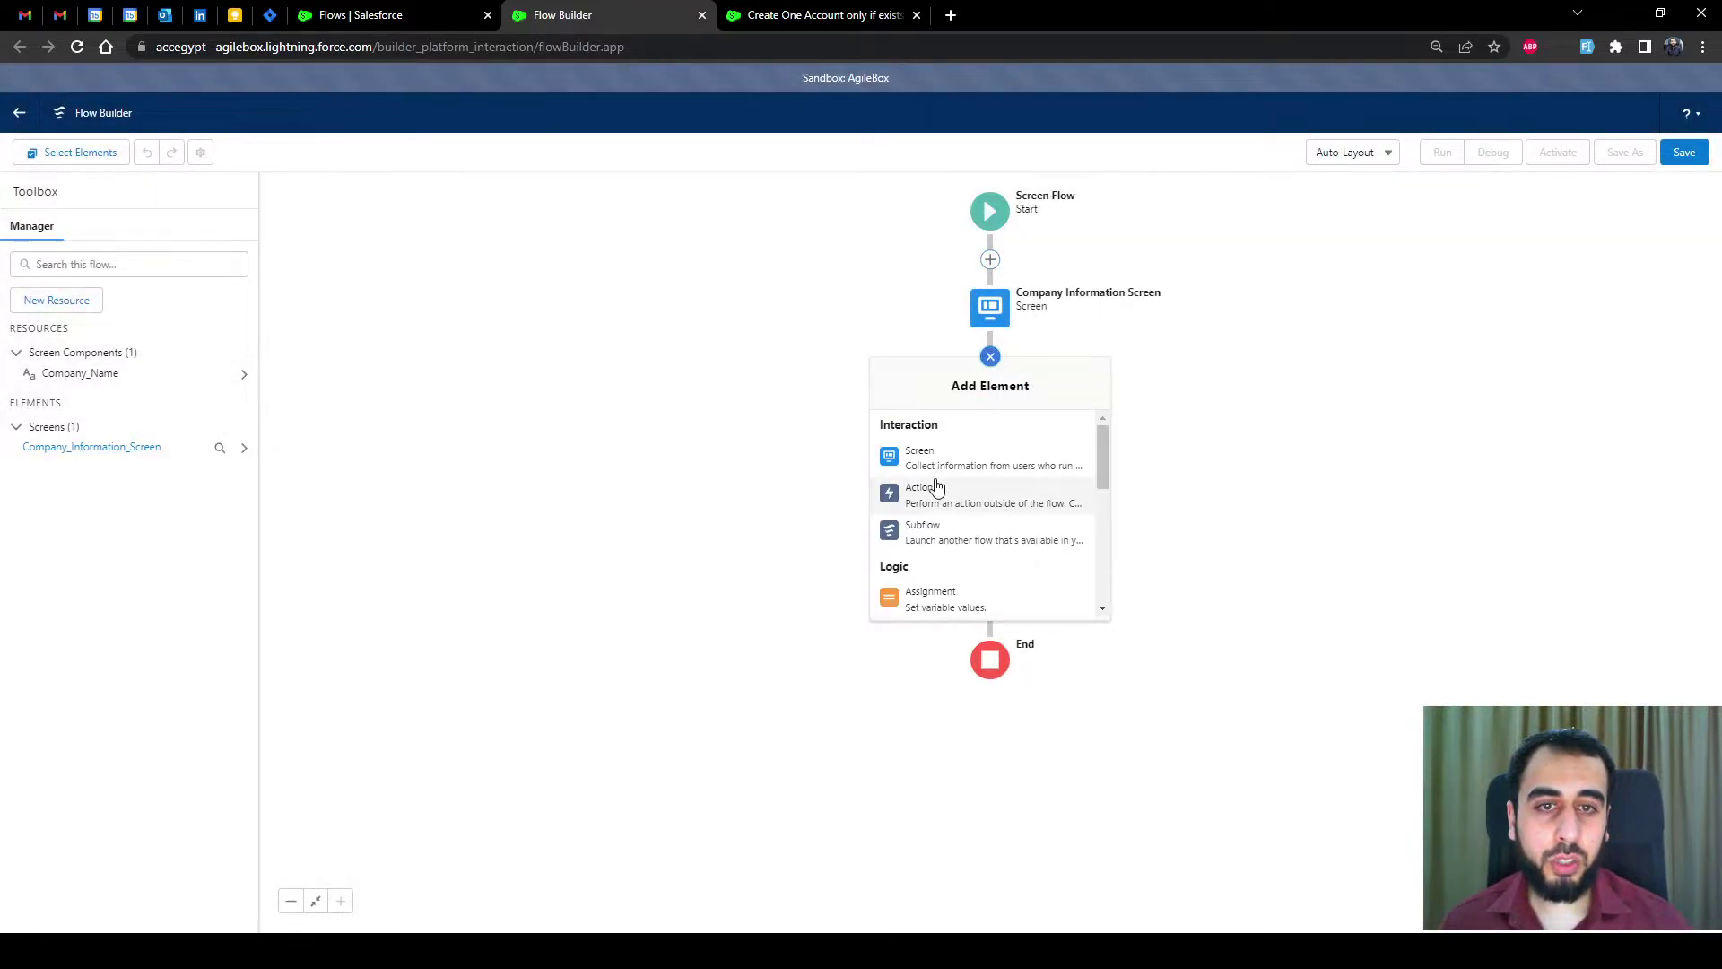
{"action": "scroll", "coordinate": [934, 489], "scroll_direction": "down", "scroll_amount": 4}
{"action": "scroll", "coordinate": [949, 556], "scroll_direction": "down", "scroll_amount": 1}
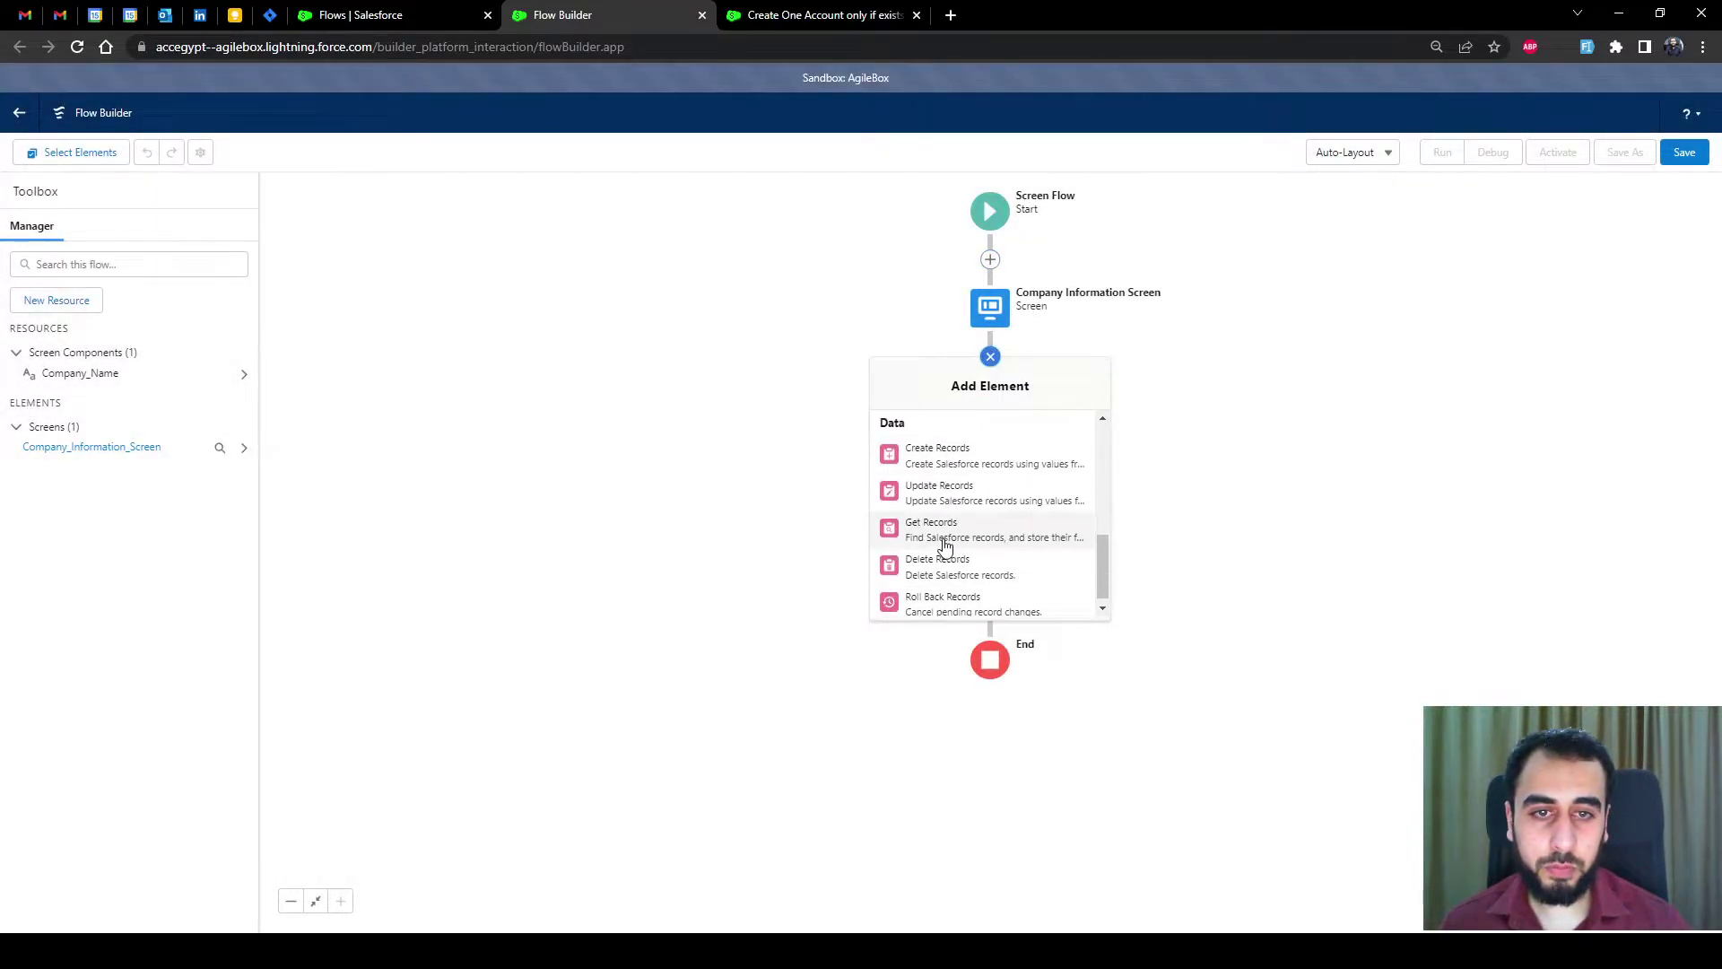
{"action": "left_click", "coordinate": [942, 537]}
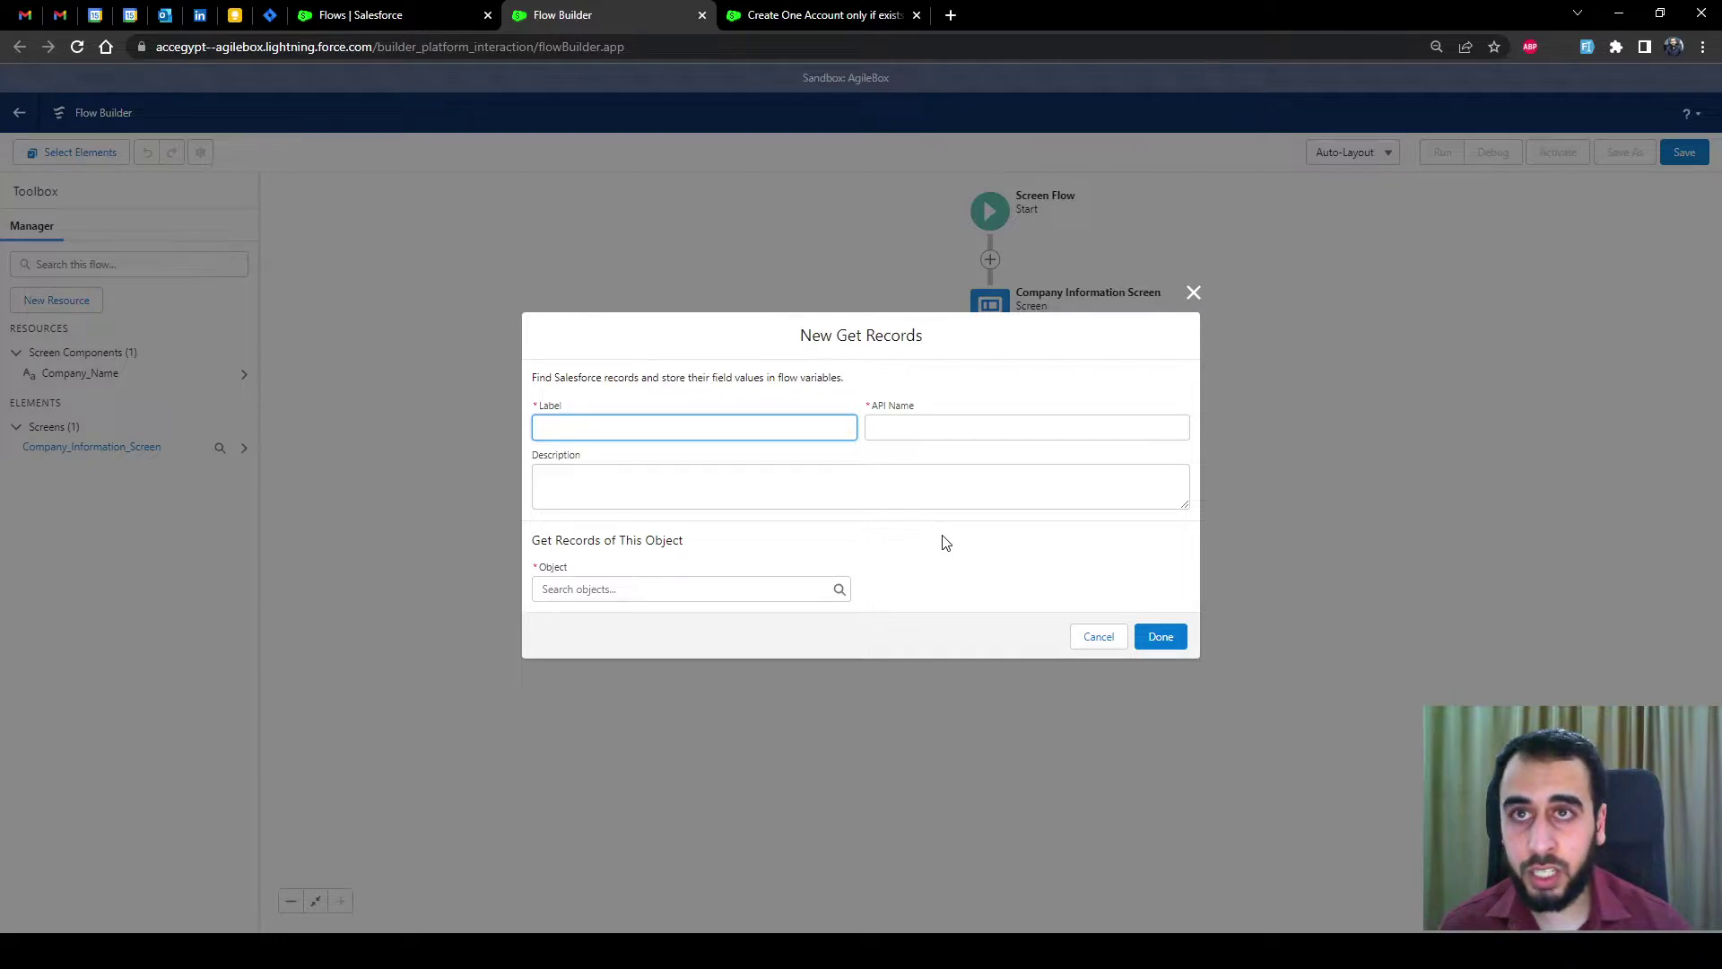
{"action": "type", "text": "Get Accoi"}
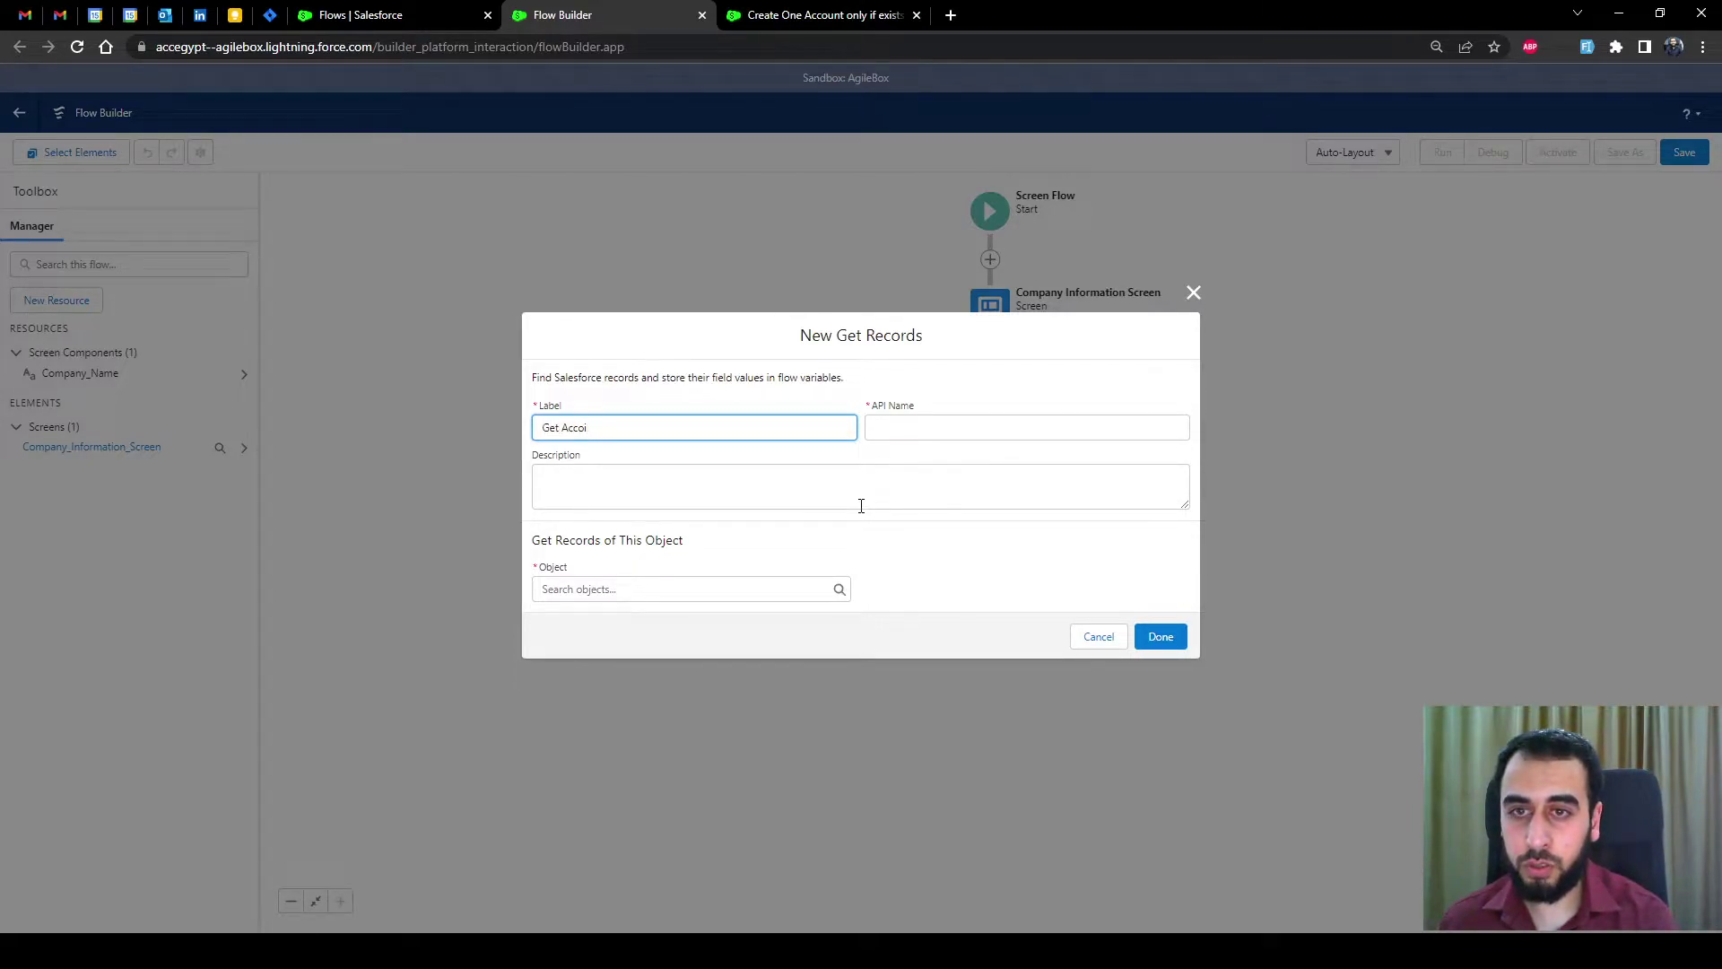
{"action": "type", "text": "unt"}
{"action": "left_click", "coordinate": [857, 449]}
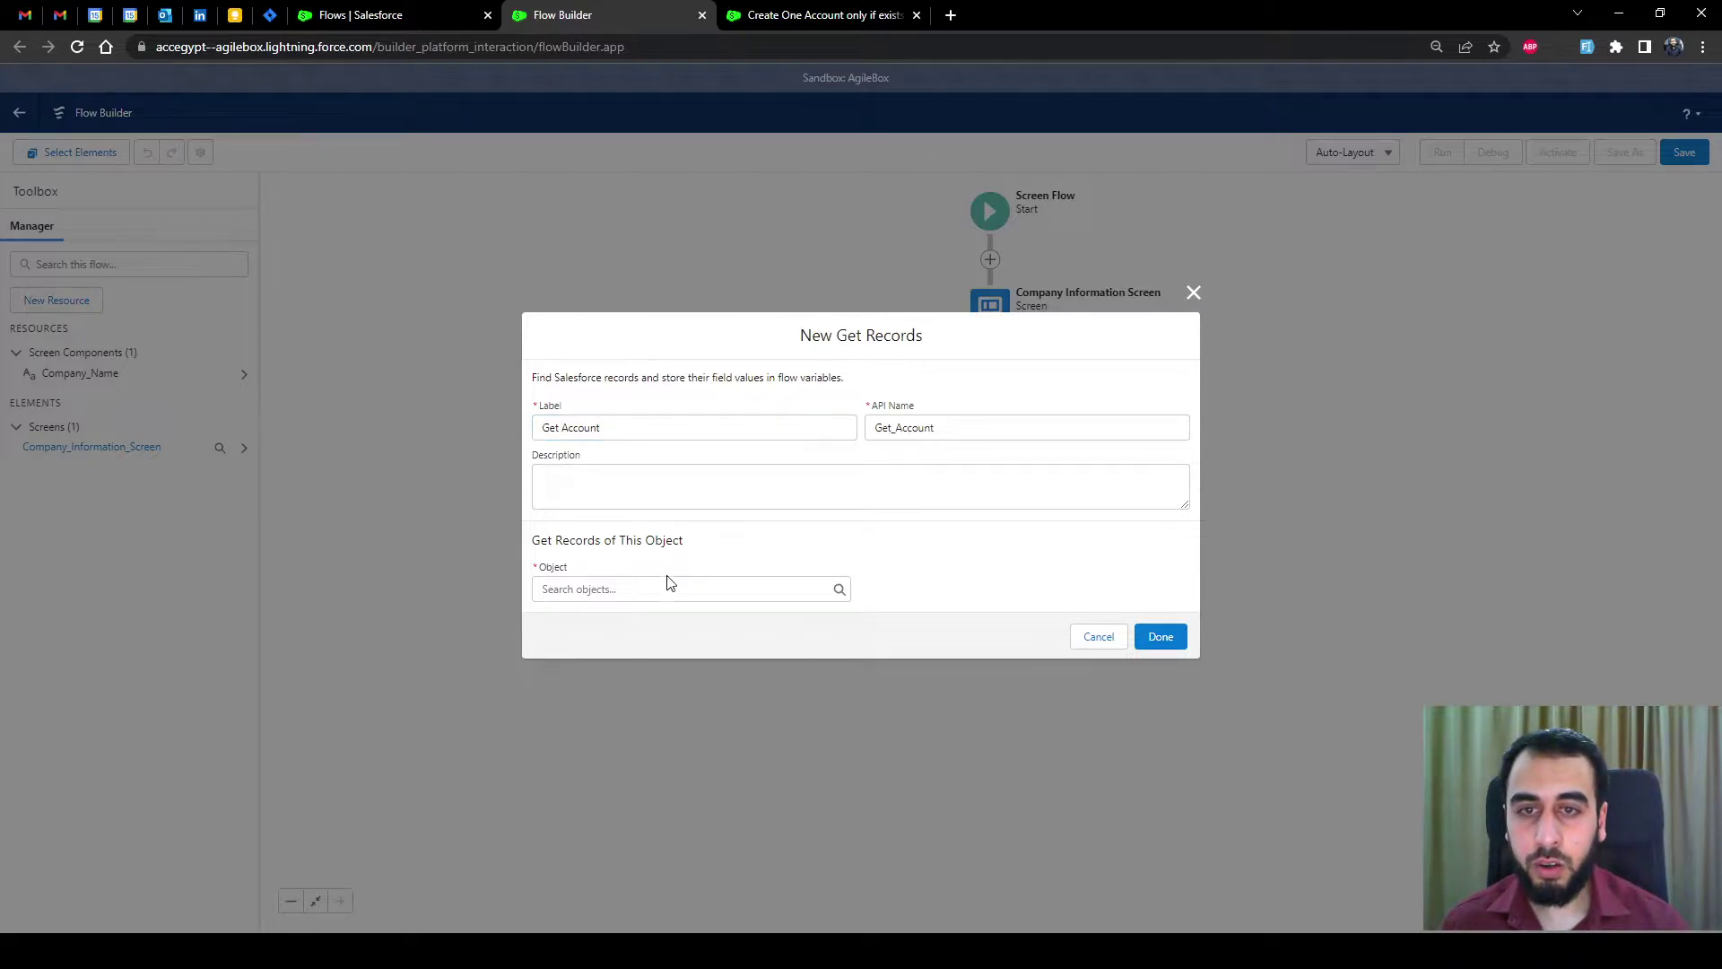
{"action": "left_click", "coordinate": [617, 589]}
{"action": "type", "text": "Account"}
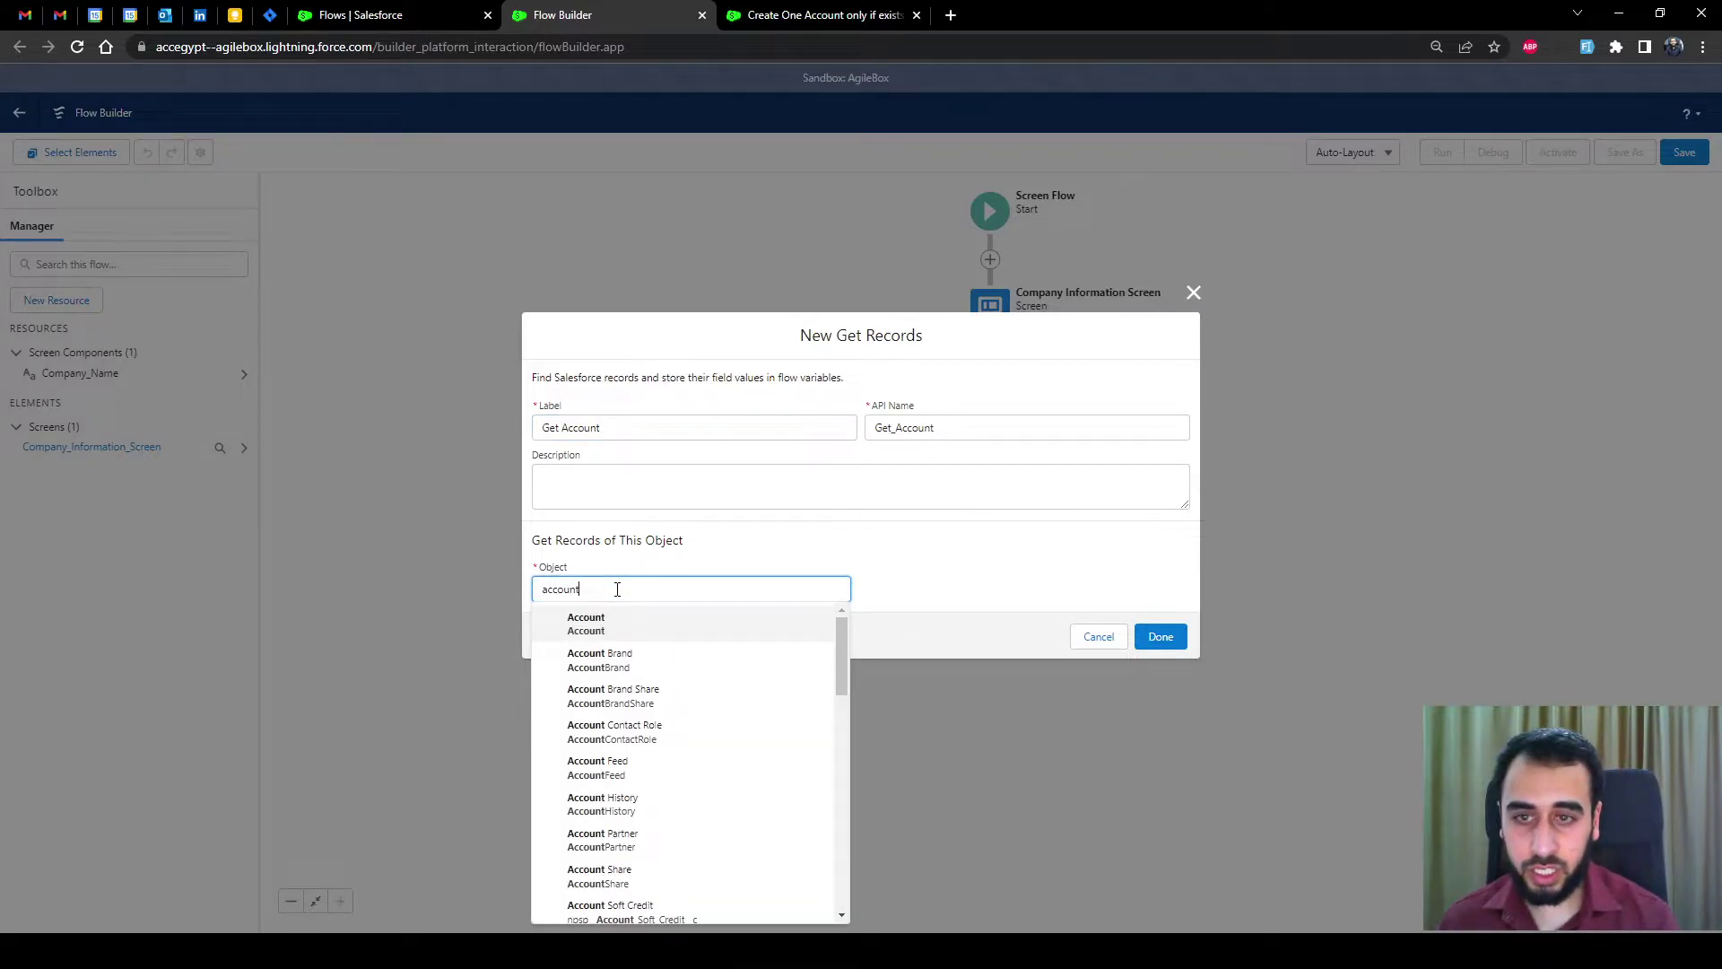
{"action": "left_click", "coordinate": [600, 622]}
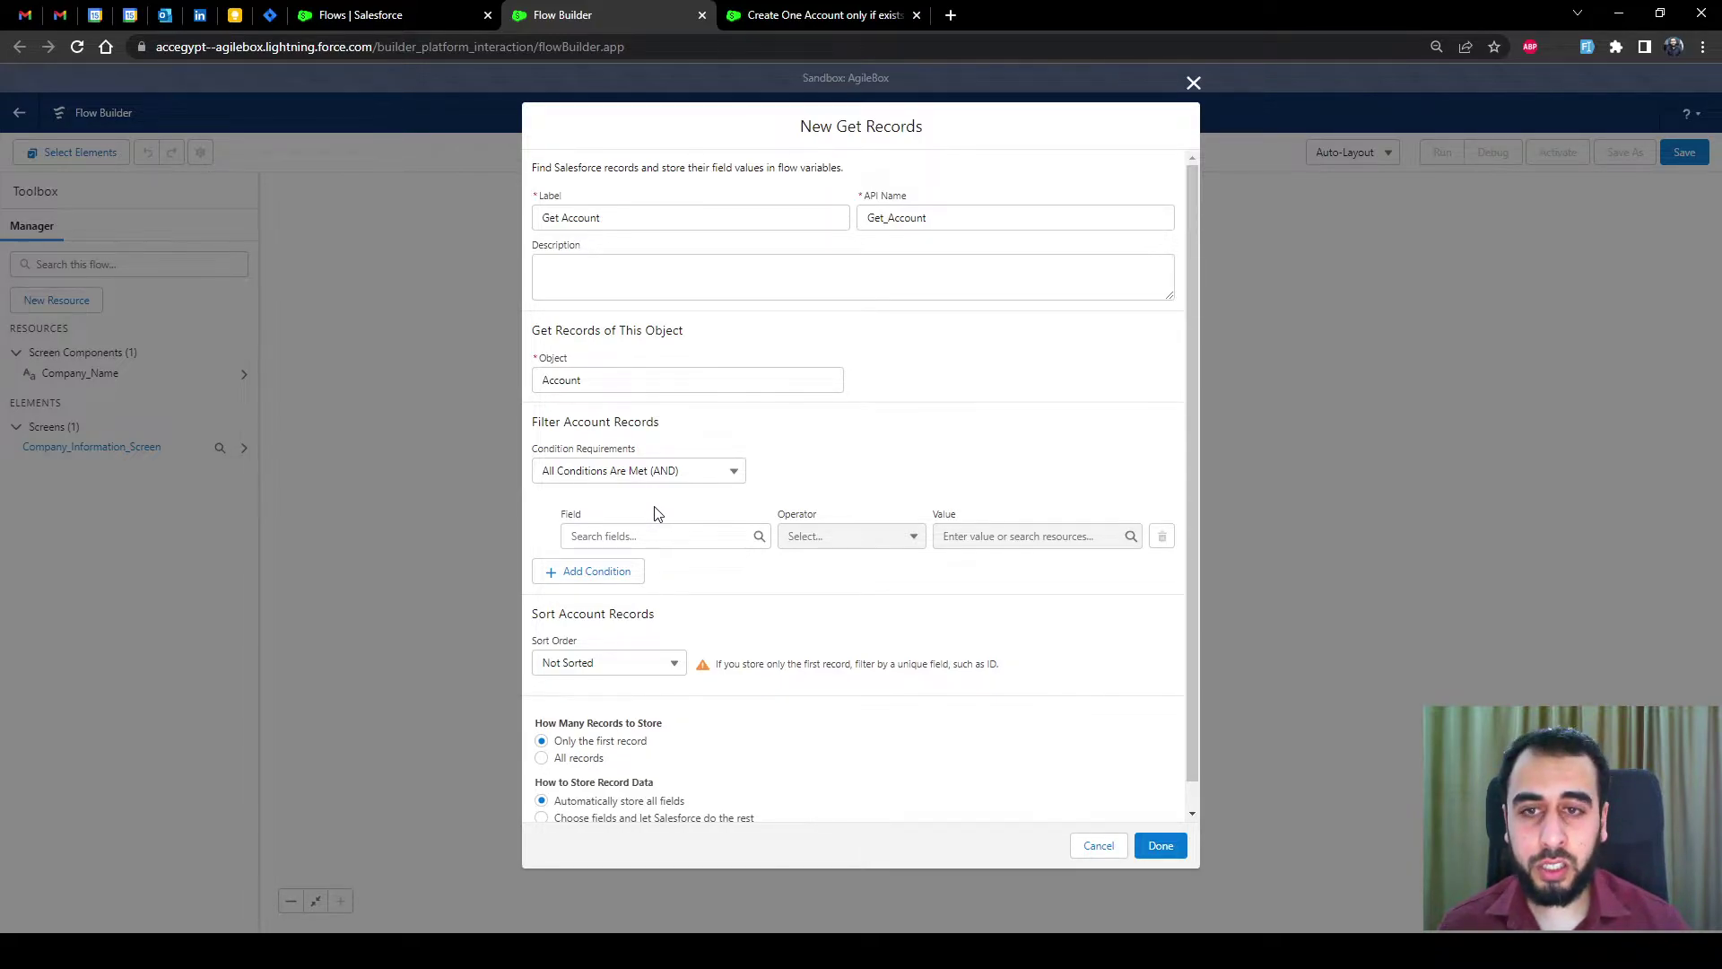
Step: Filter the account records by Name Equals the Company_Name screen component, and save the Get Records element
{"action": "left_click", "coordinate": [649, 536]}
{"action": "type", "text": "name"}
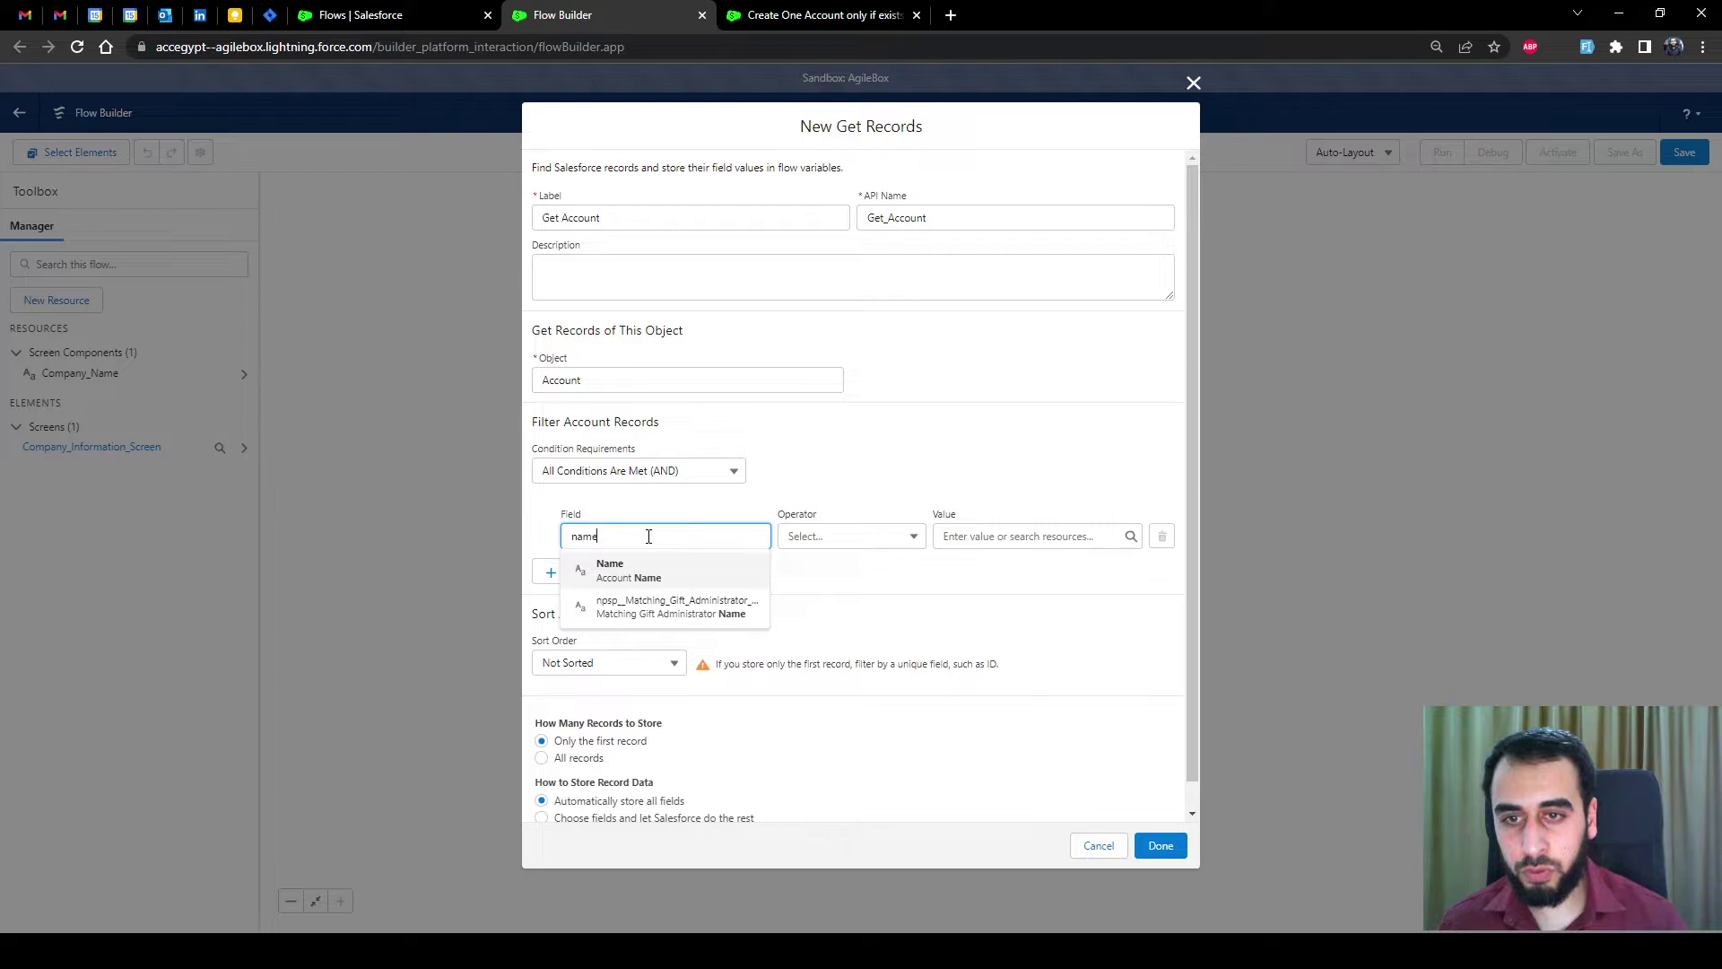
{"action": "left_click", "coordinate": [642, 572]}
{"action": "left_click", "coordinate": [1027, 540]}
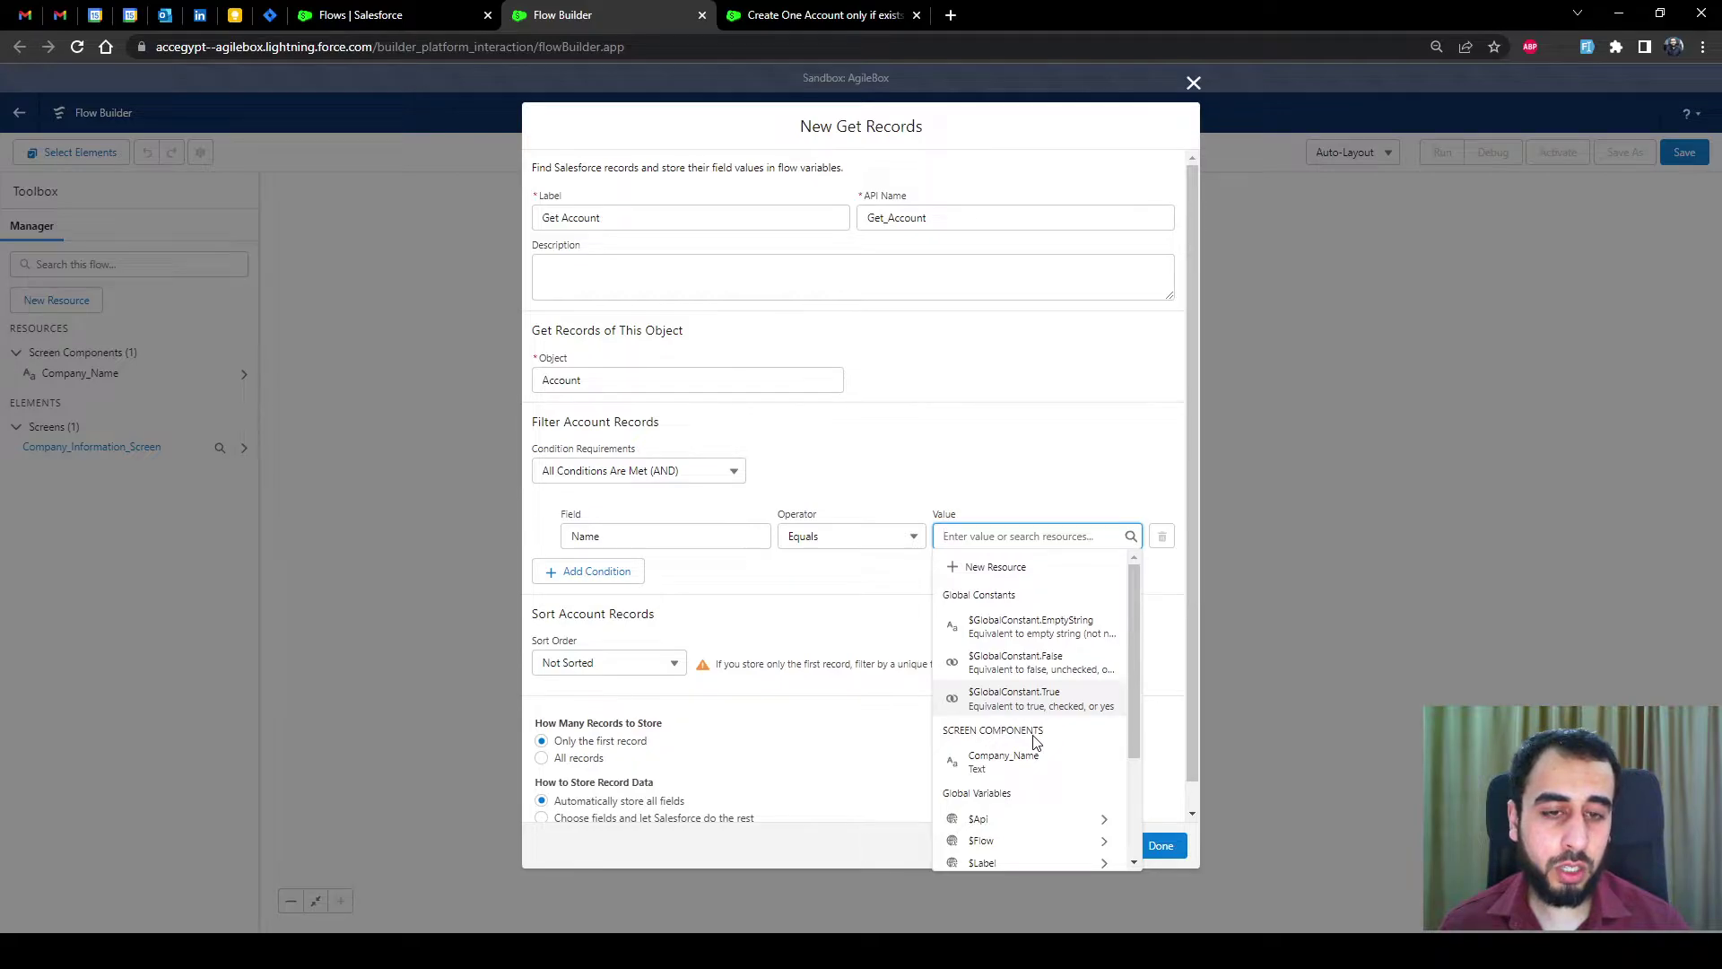
{"action": "left_click", "coordinate": [997, 762]}
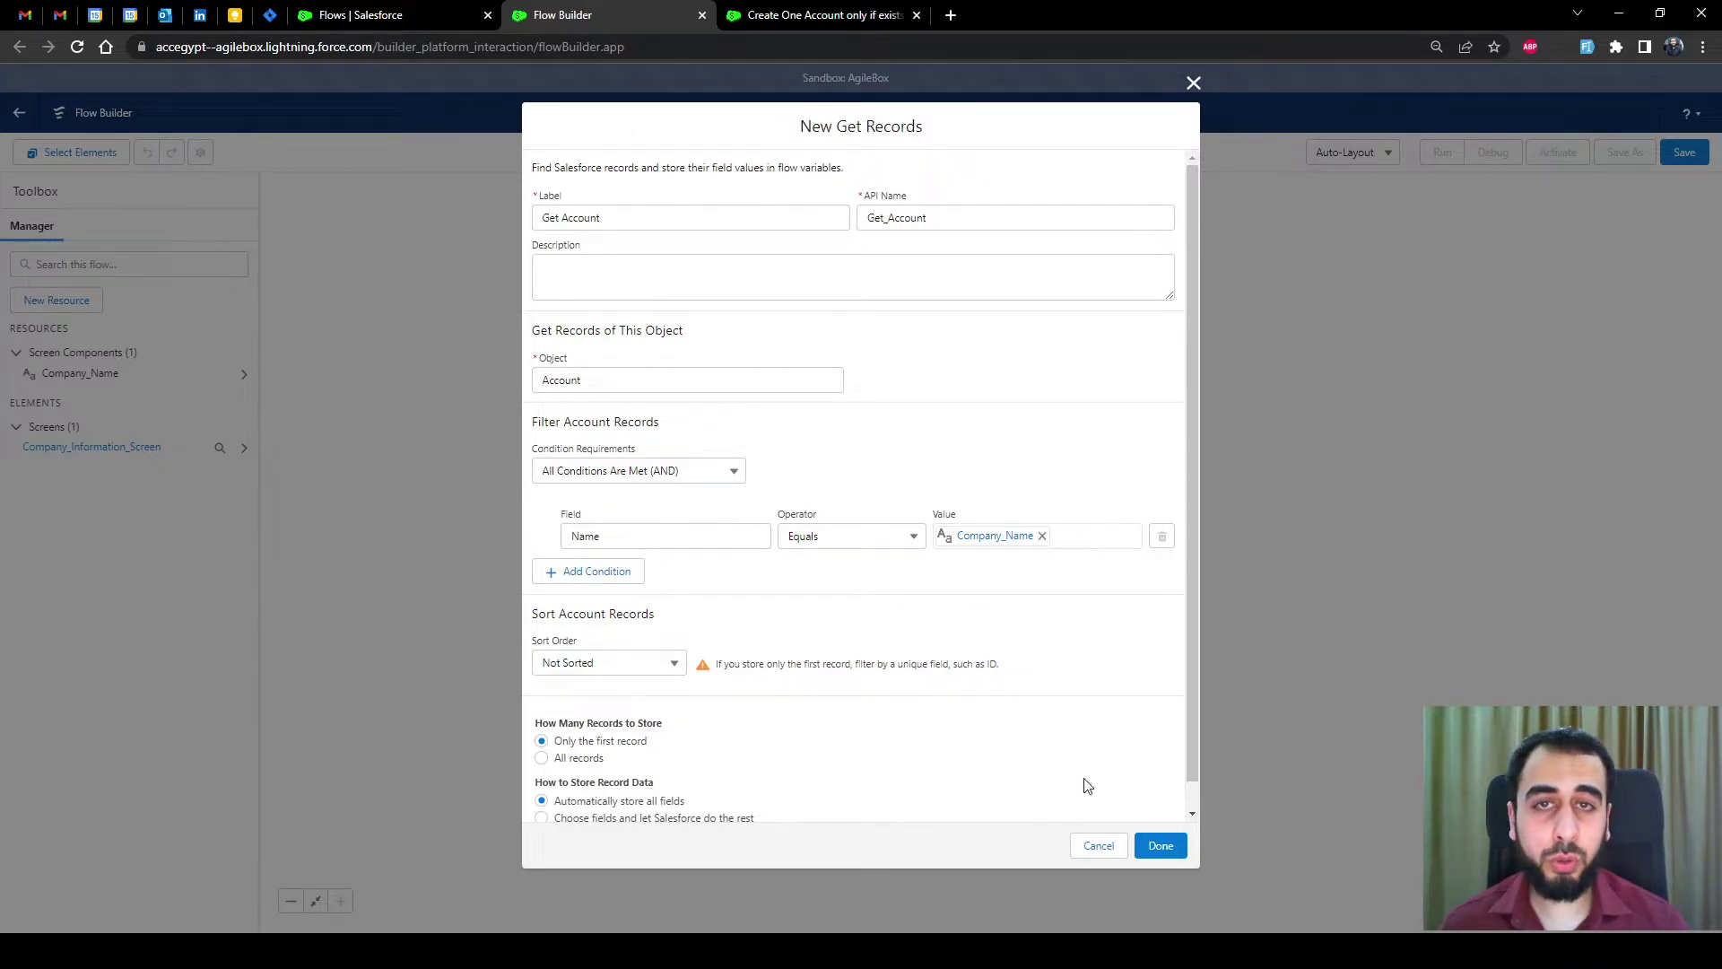
{"action": "left_click", "coordinate": [1161, 845]}
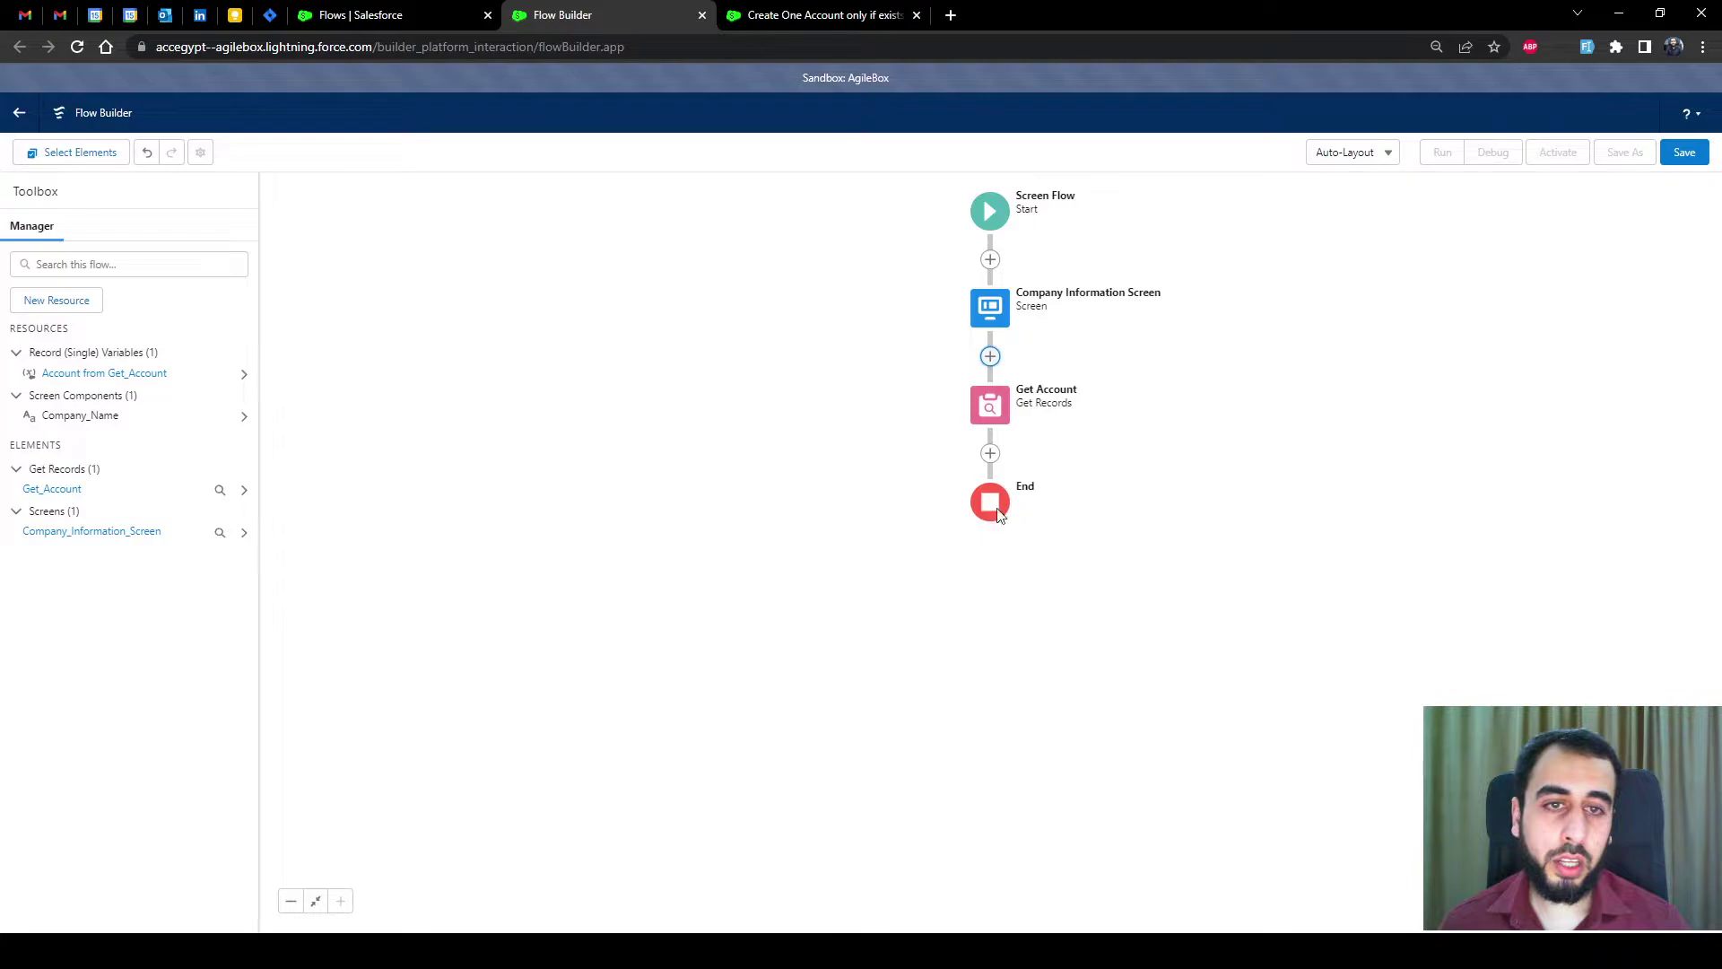
Step: Add a Decision element after Get Account and label it "Decision_ Company Found?"
{"action": "left_click", "coordinate": [990, 453]}
{"action": "scroll", "coordinate": [987, 556], "scroll_direction": "down", "scroll_amount": 3}
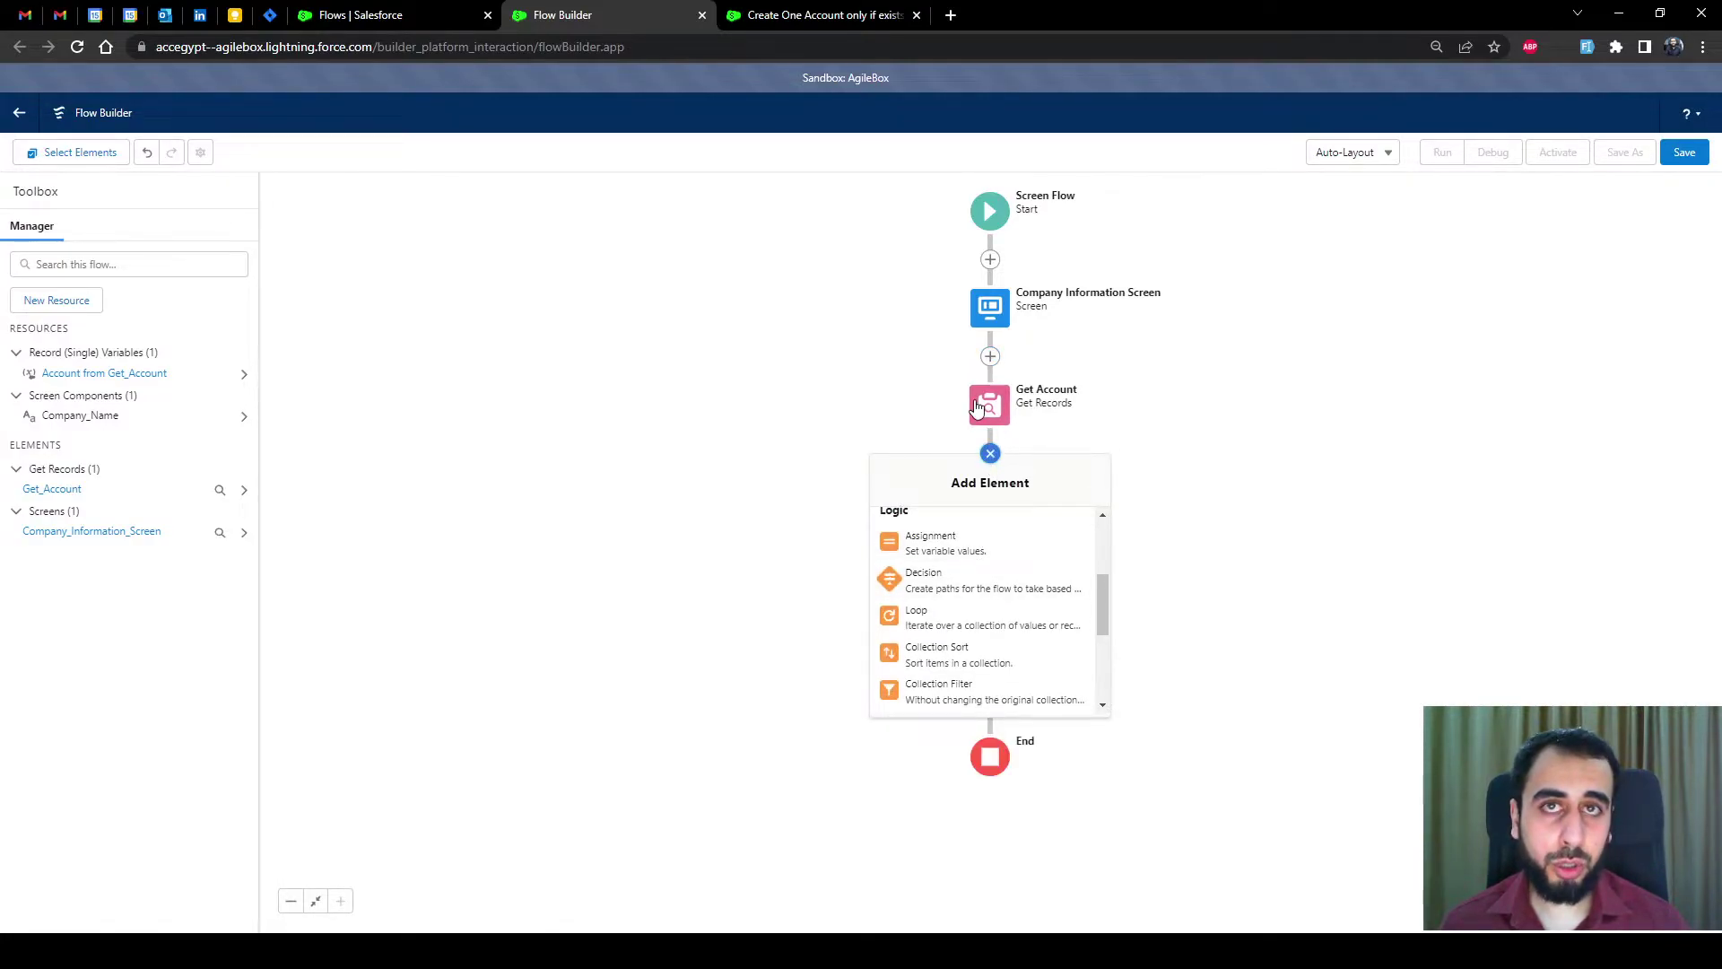
{"action": "left_click", "coordinate": [951, 578]}
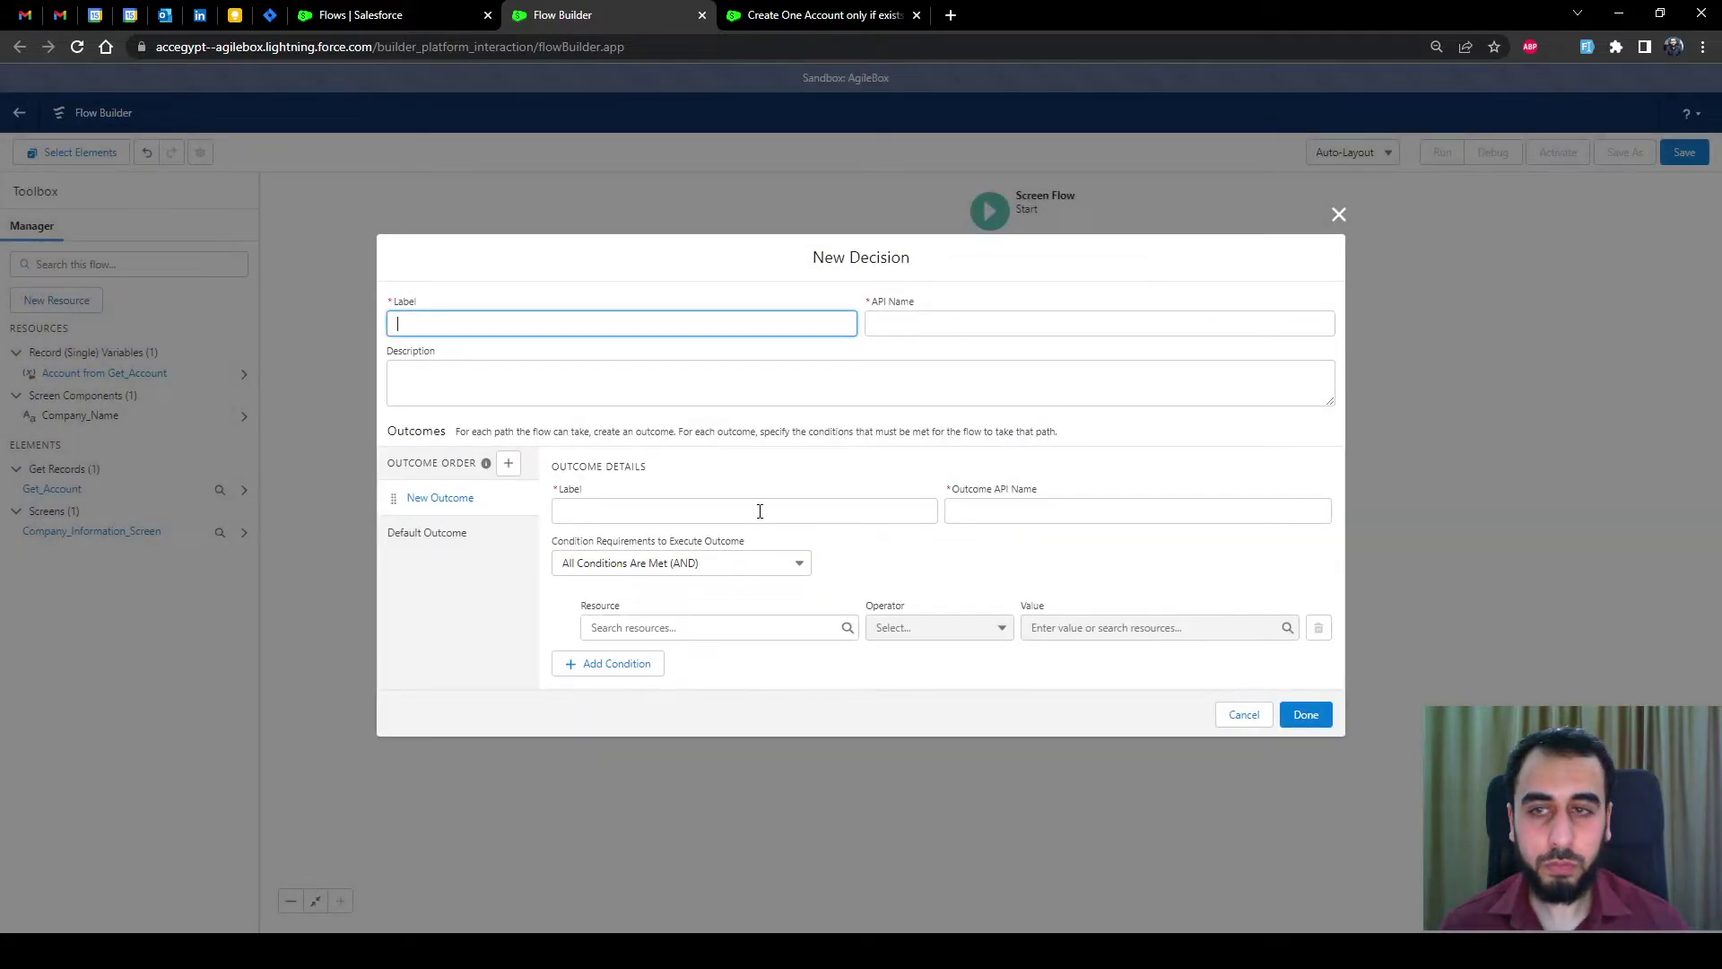
{"action": "type", "text": "Decision"}
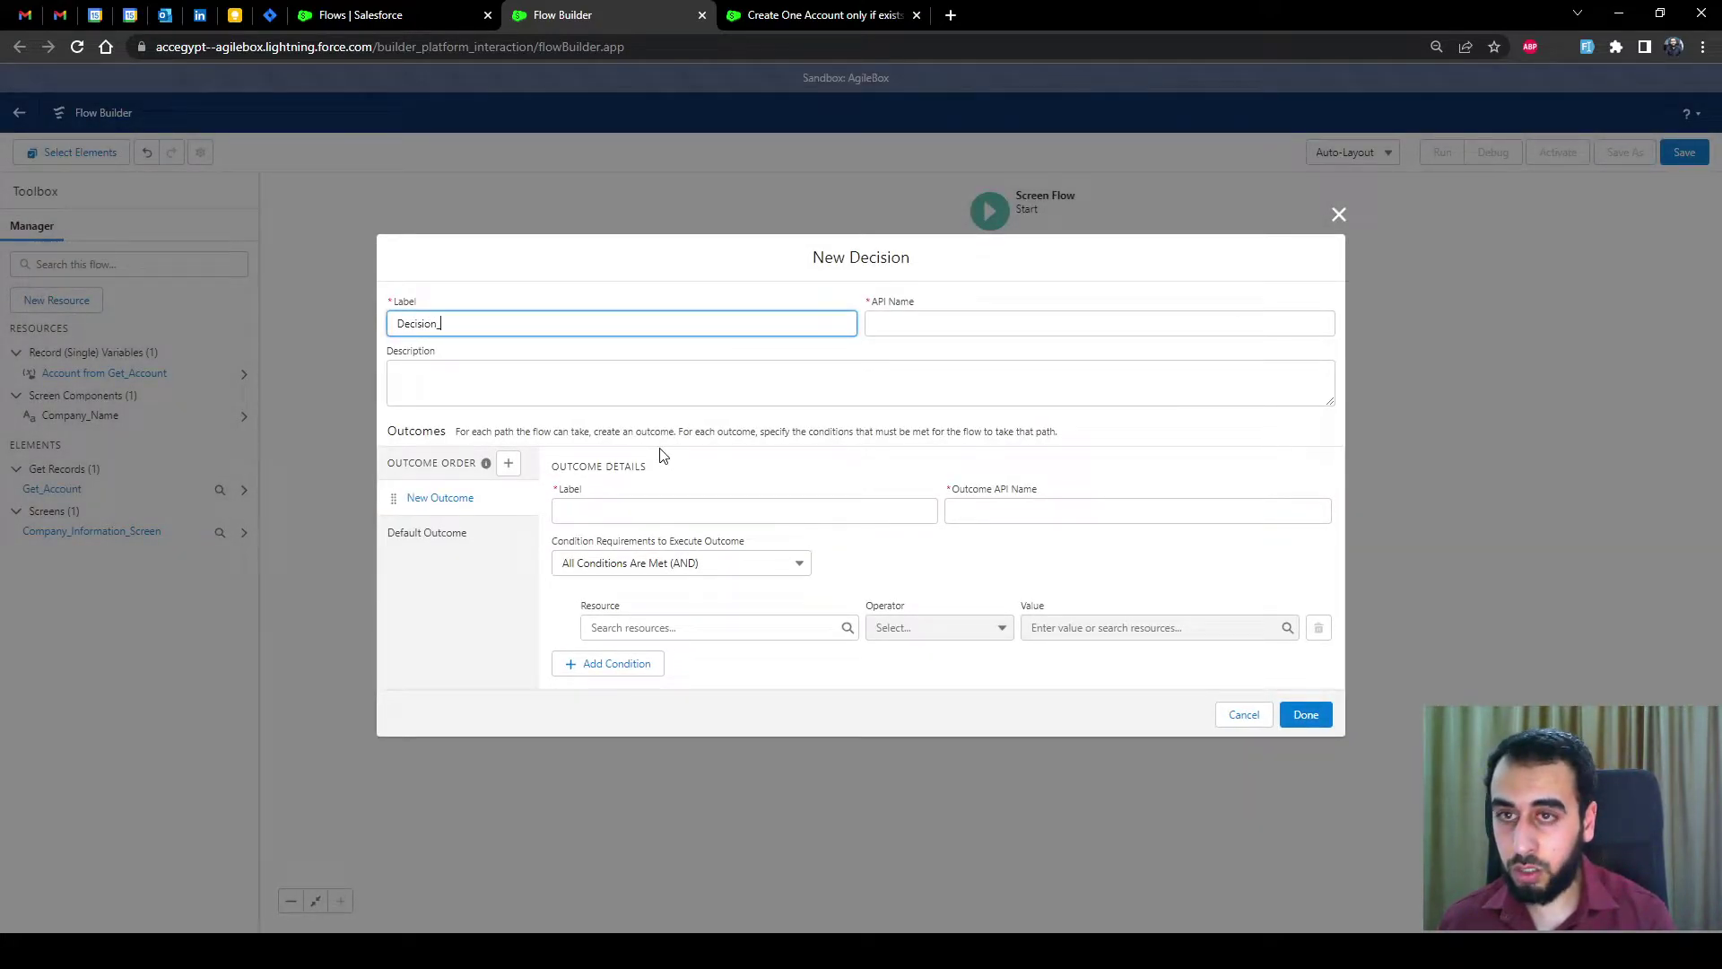
{"action": "type", "text": "_ Company Found?"}
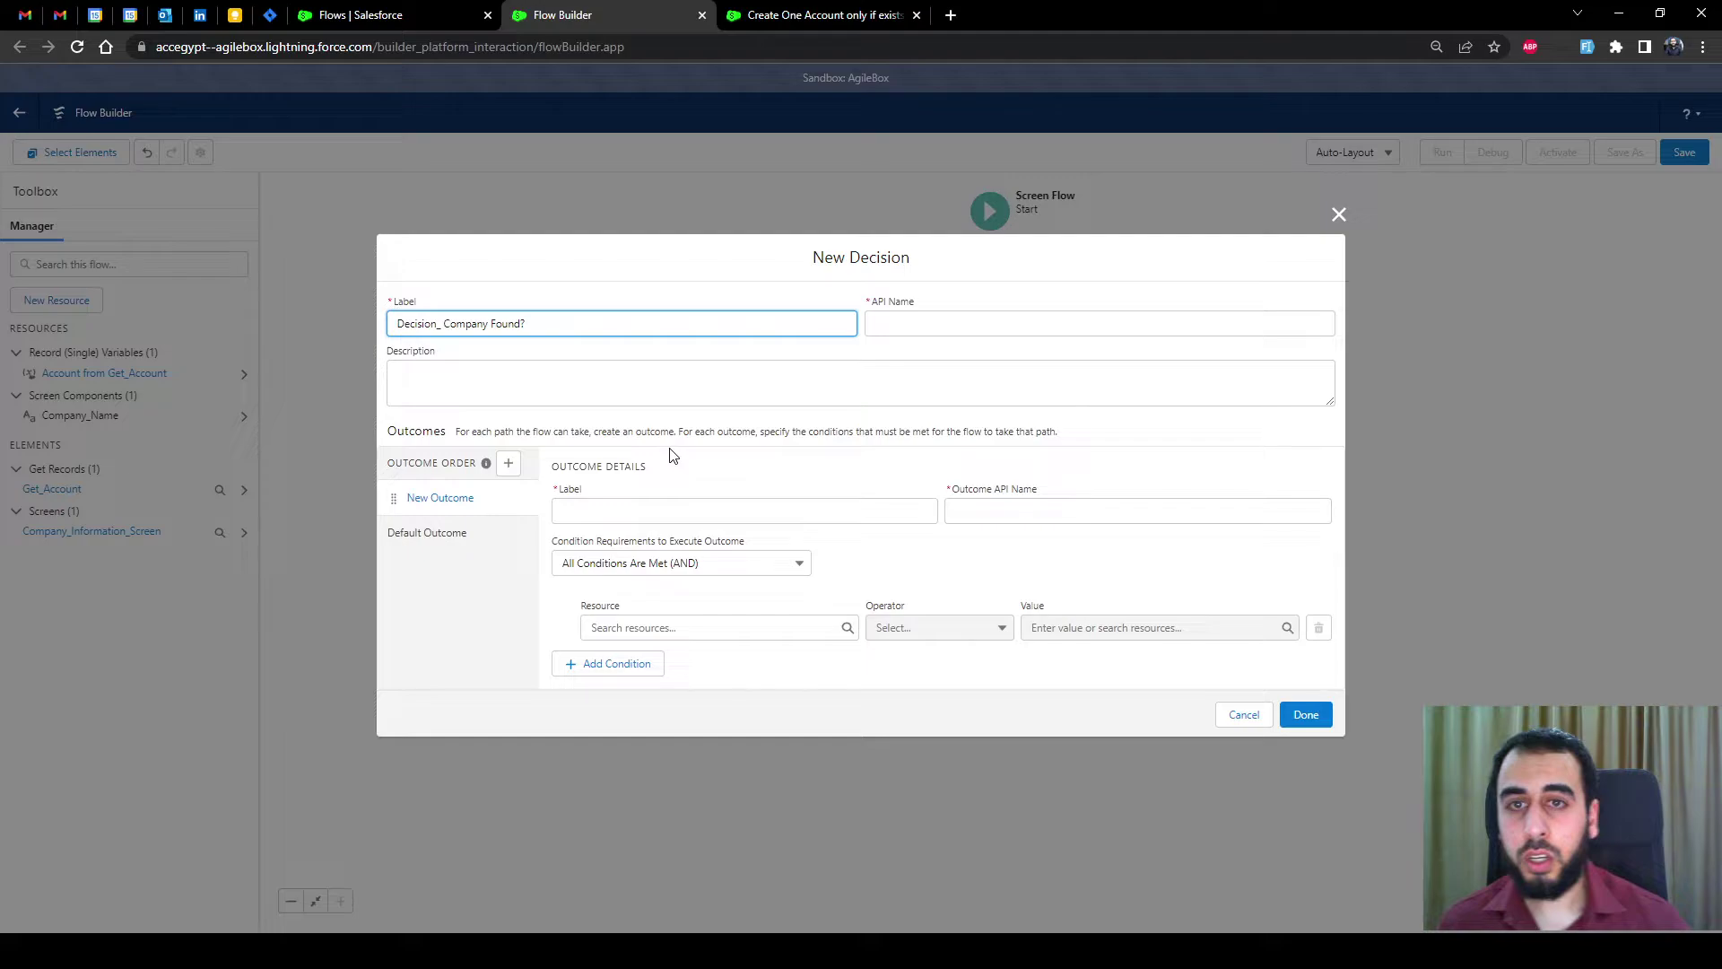
{"action": "left_click", "coordinate": [832, 358]}
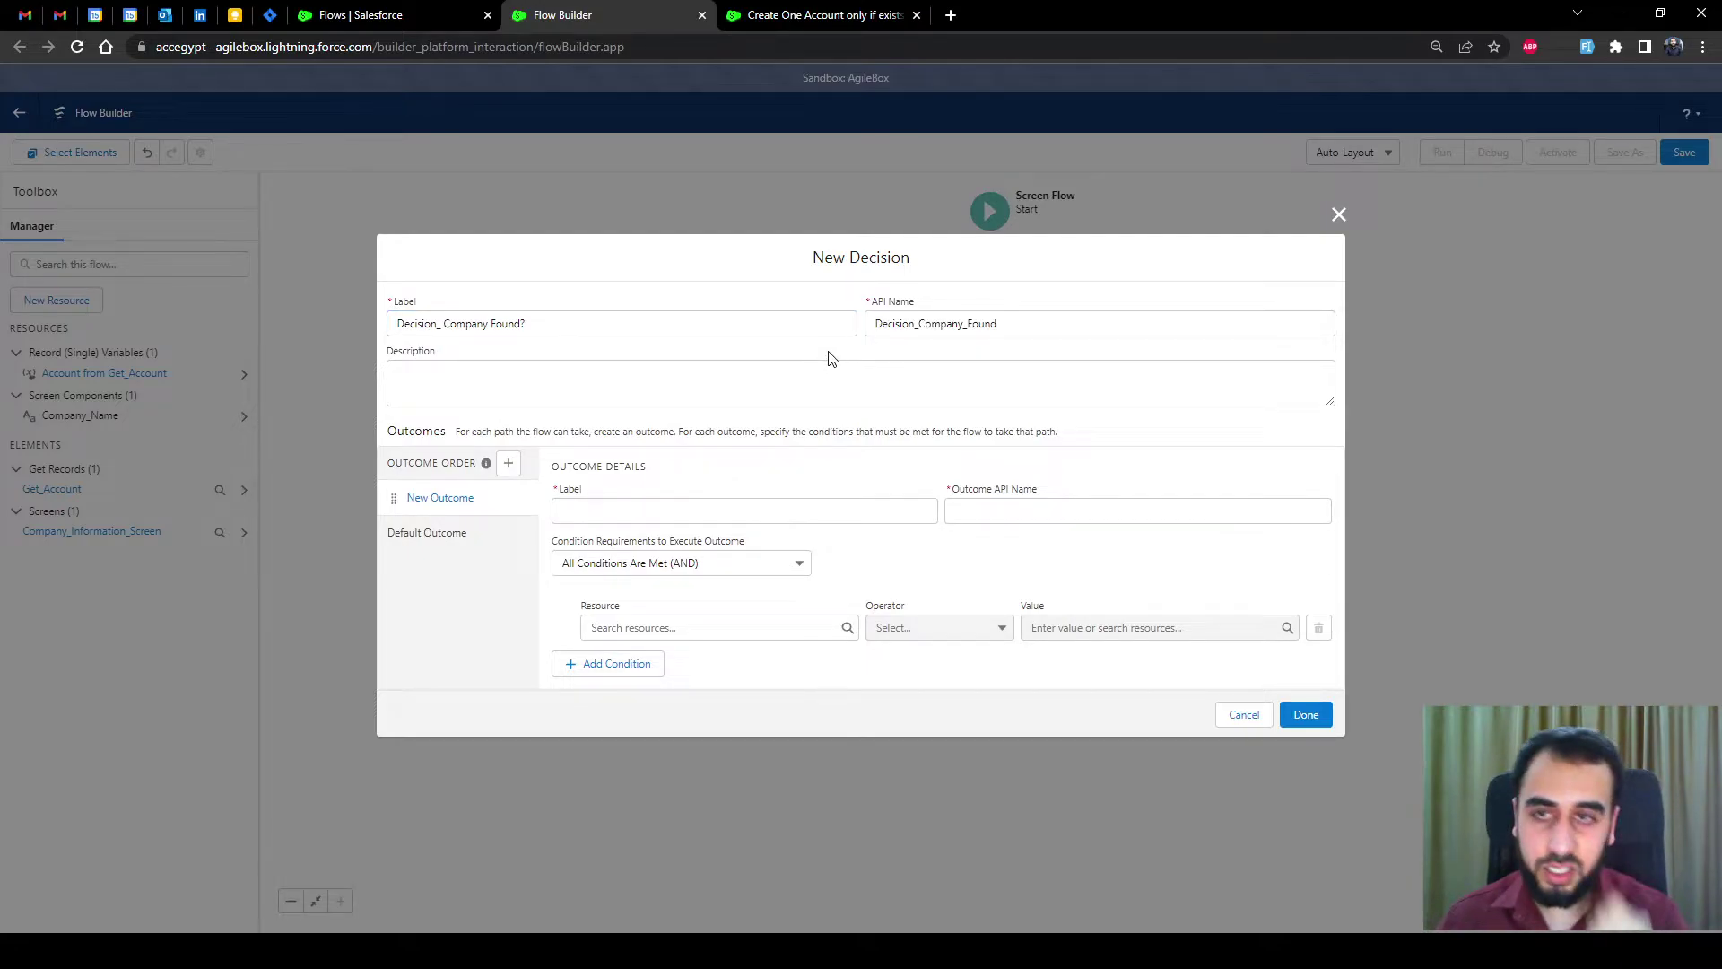
{"action": "left_click", "coordinate": [523, 325]}
{"action": "type", "text": "?"}
{"action": "left_click", "coordinate": [489, 324]}
{"action": "left_click_drag", "start_coordinate": [444, 324], "coordinate": [595, 321]}
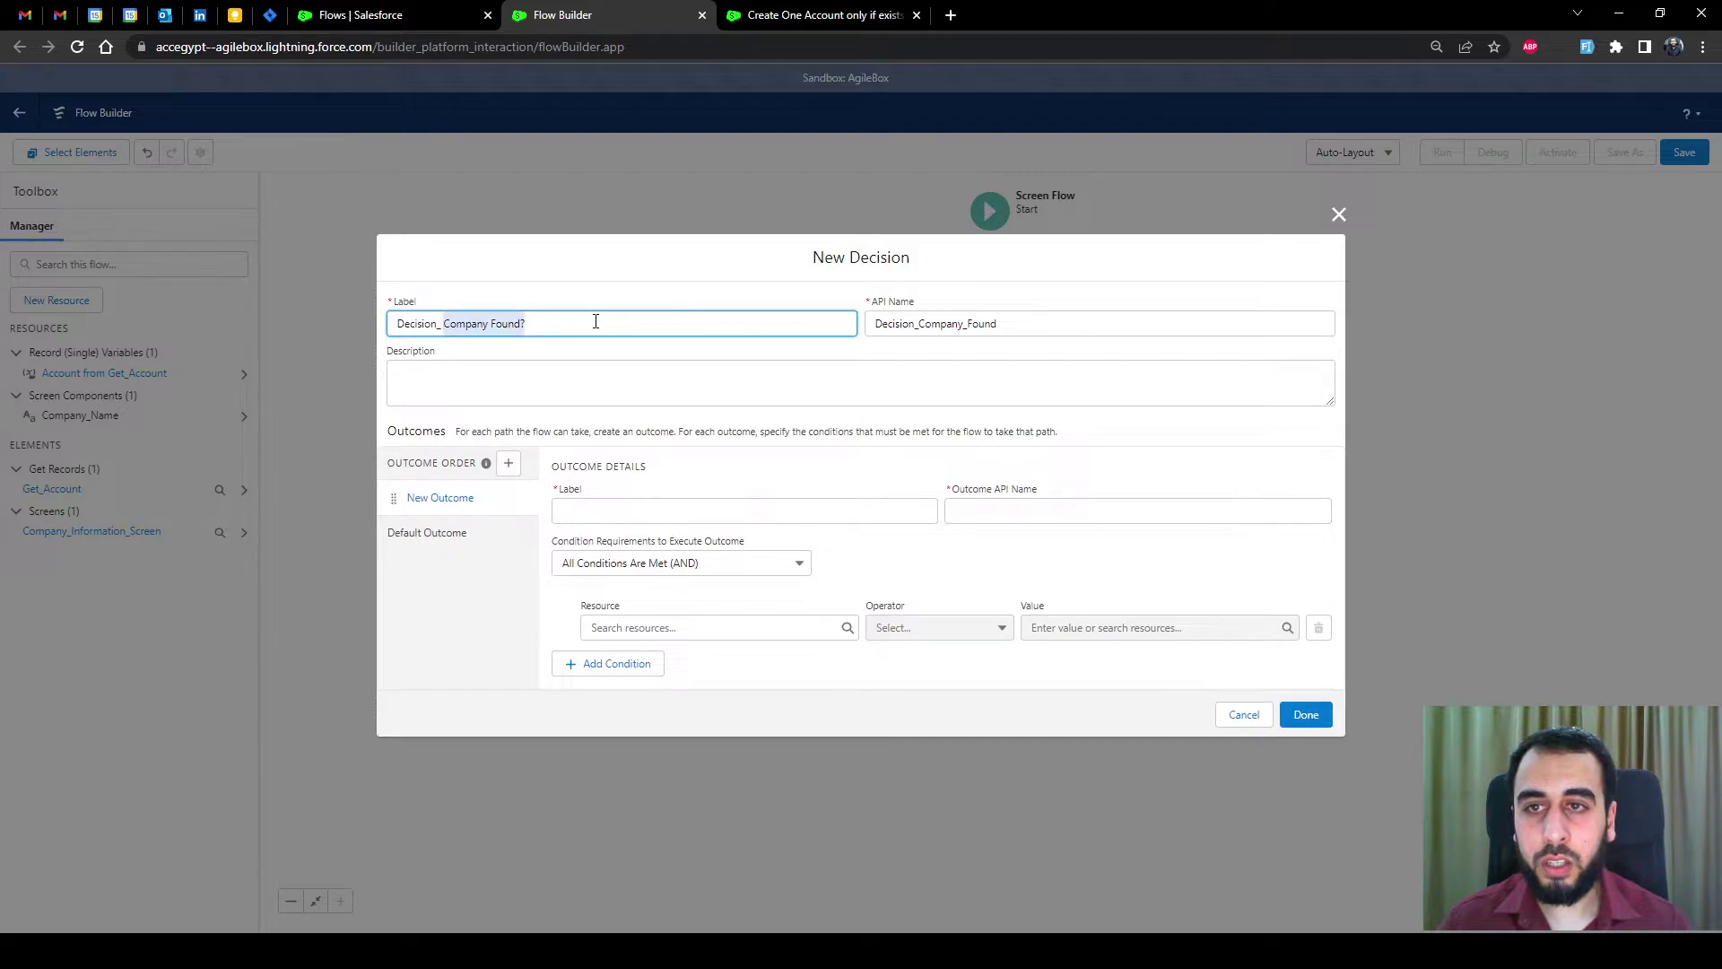
{"action": "left_click", "coordinate": [491, 323]}
{"action": "double_click", "coordinate": [436, 324]}
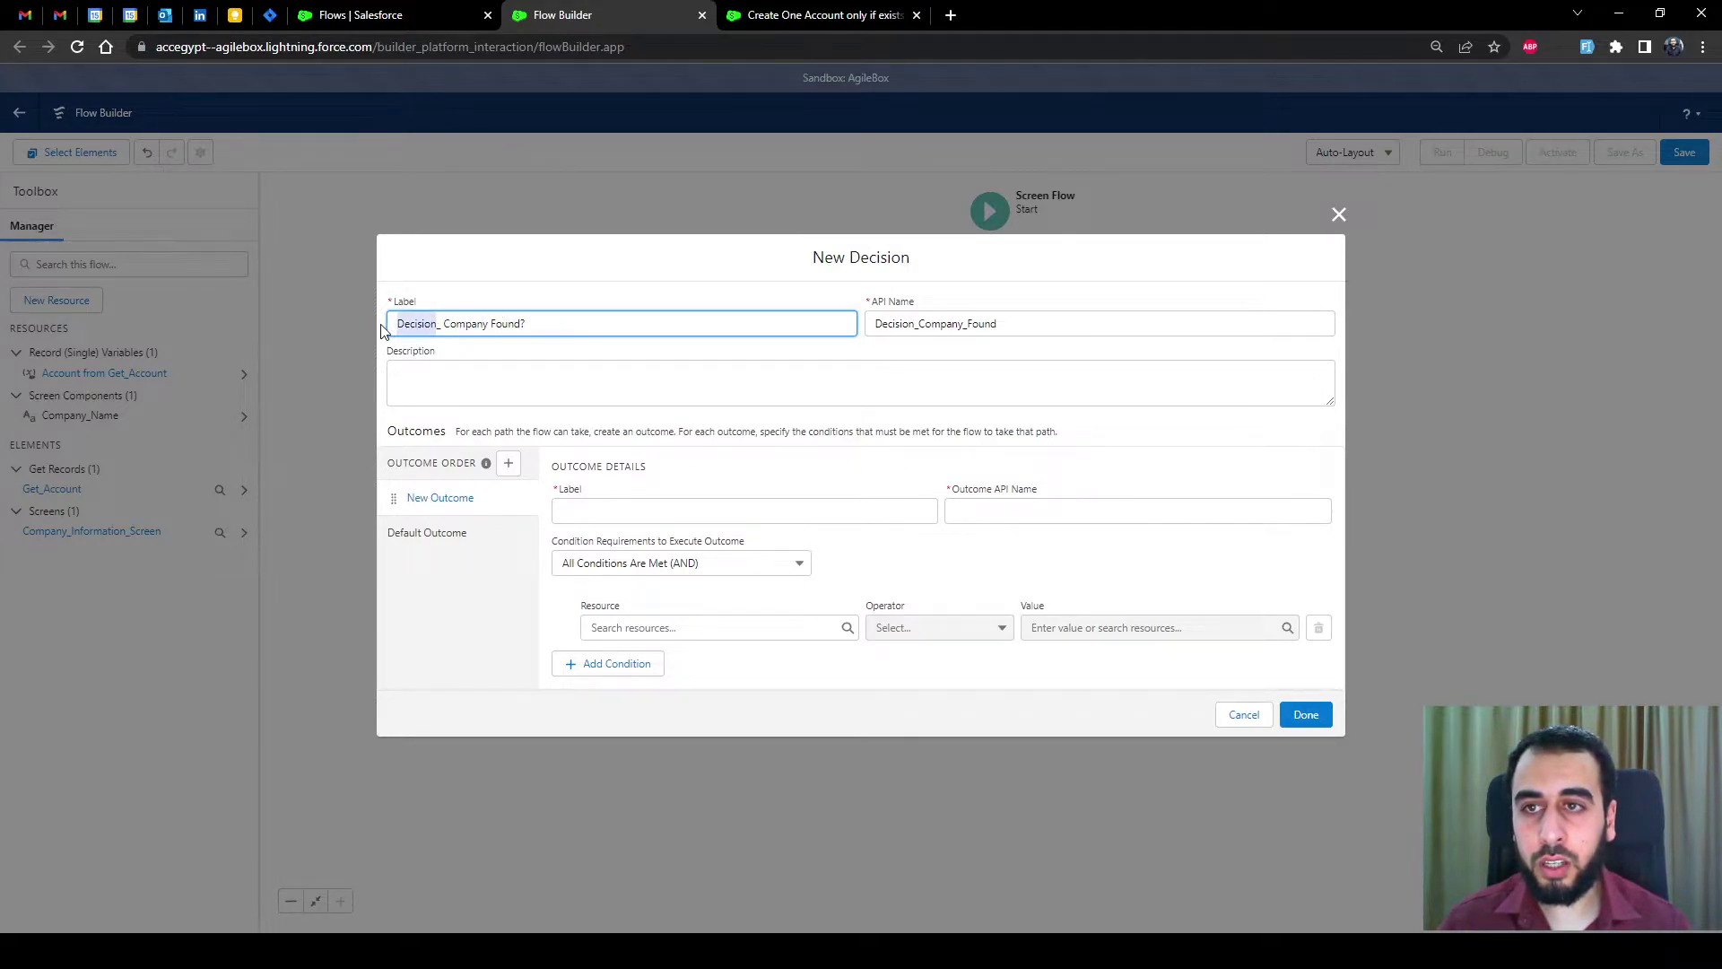
{"action": "left_click", "coordinate": [436, 324]}
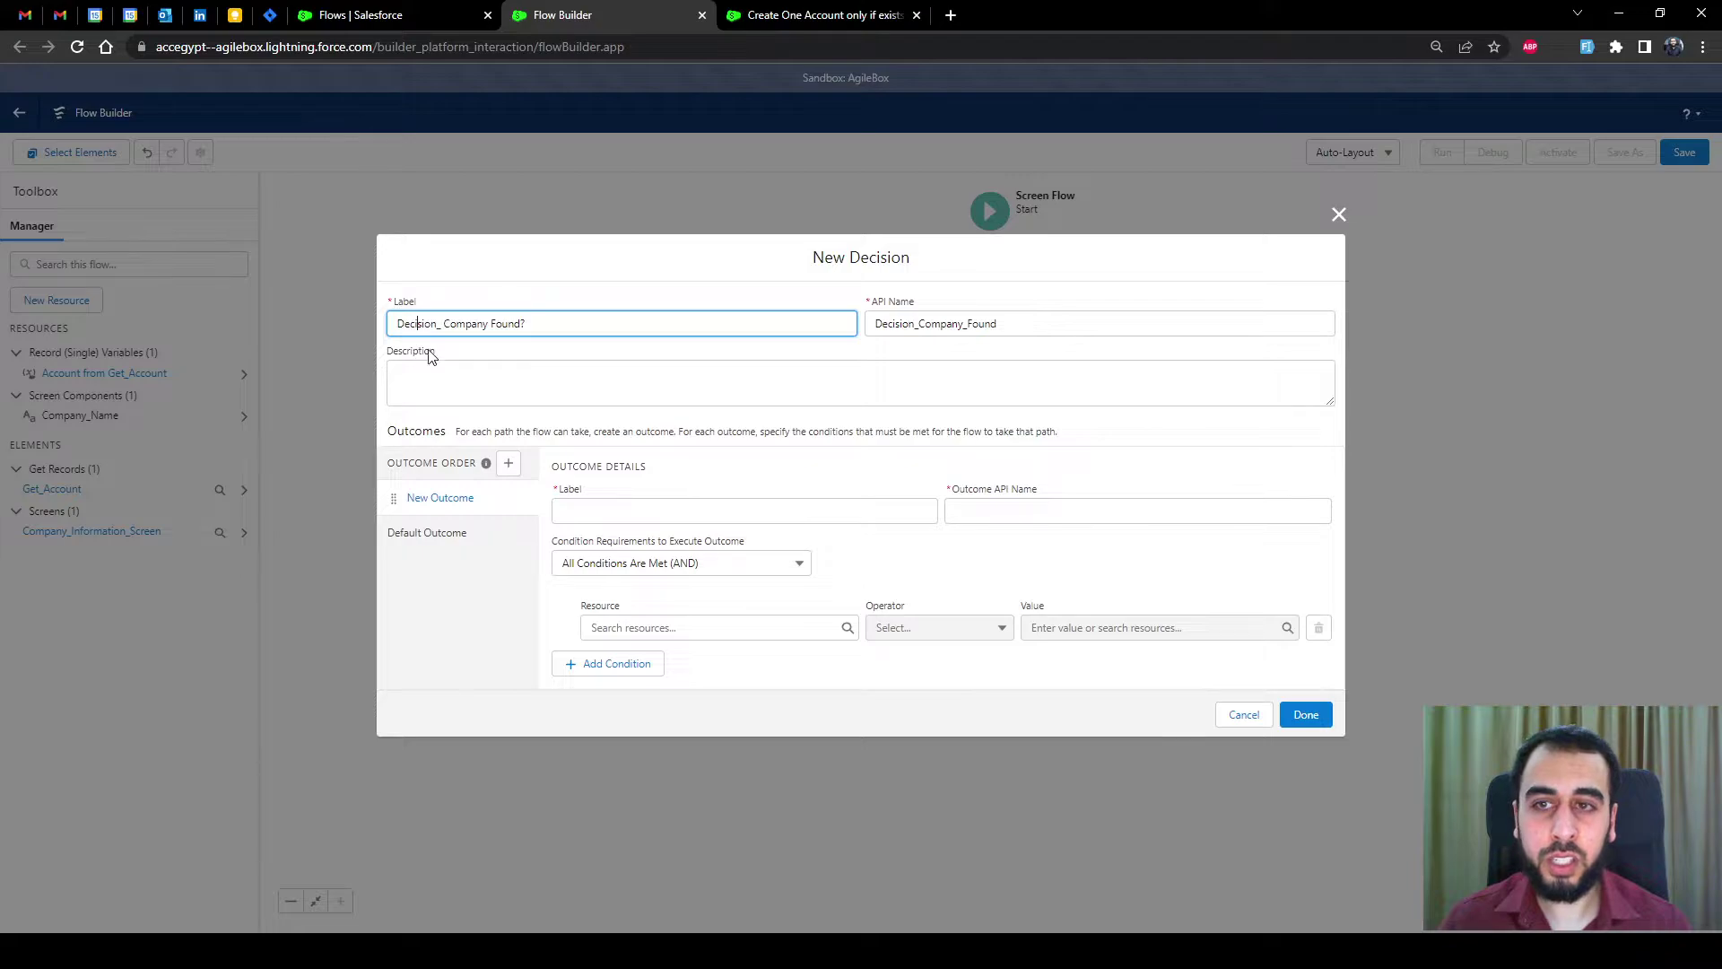
Step: Label the decision's first outcome "Company Found", reusing the wording from the decision label
{"action": "left_click_drag", "start_coordinate": [447, 320], "coordinate": [521, 323]}
{"action": "key", "text": "ctrl+c"}
{"action": "left_click", "coordinate": [504, 325]}
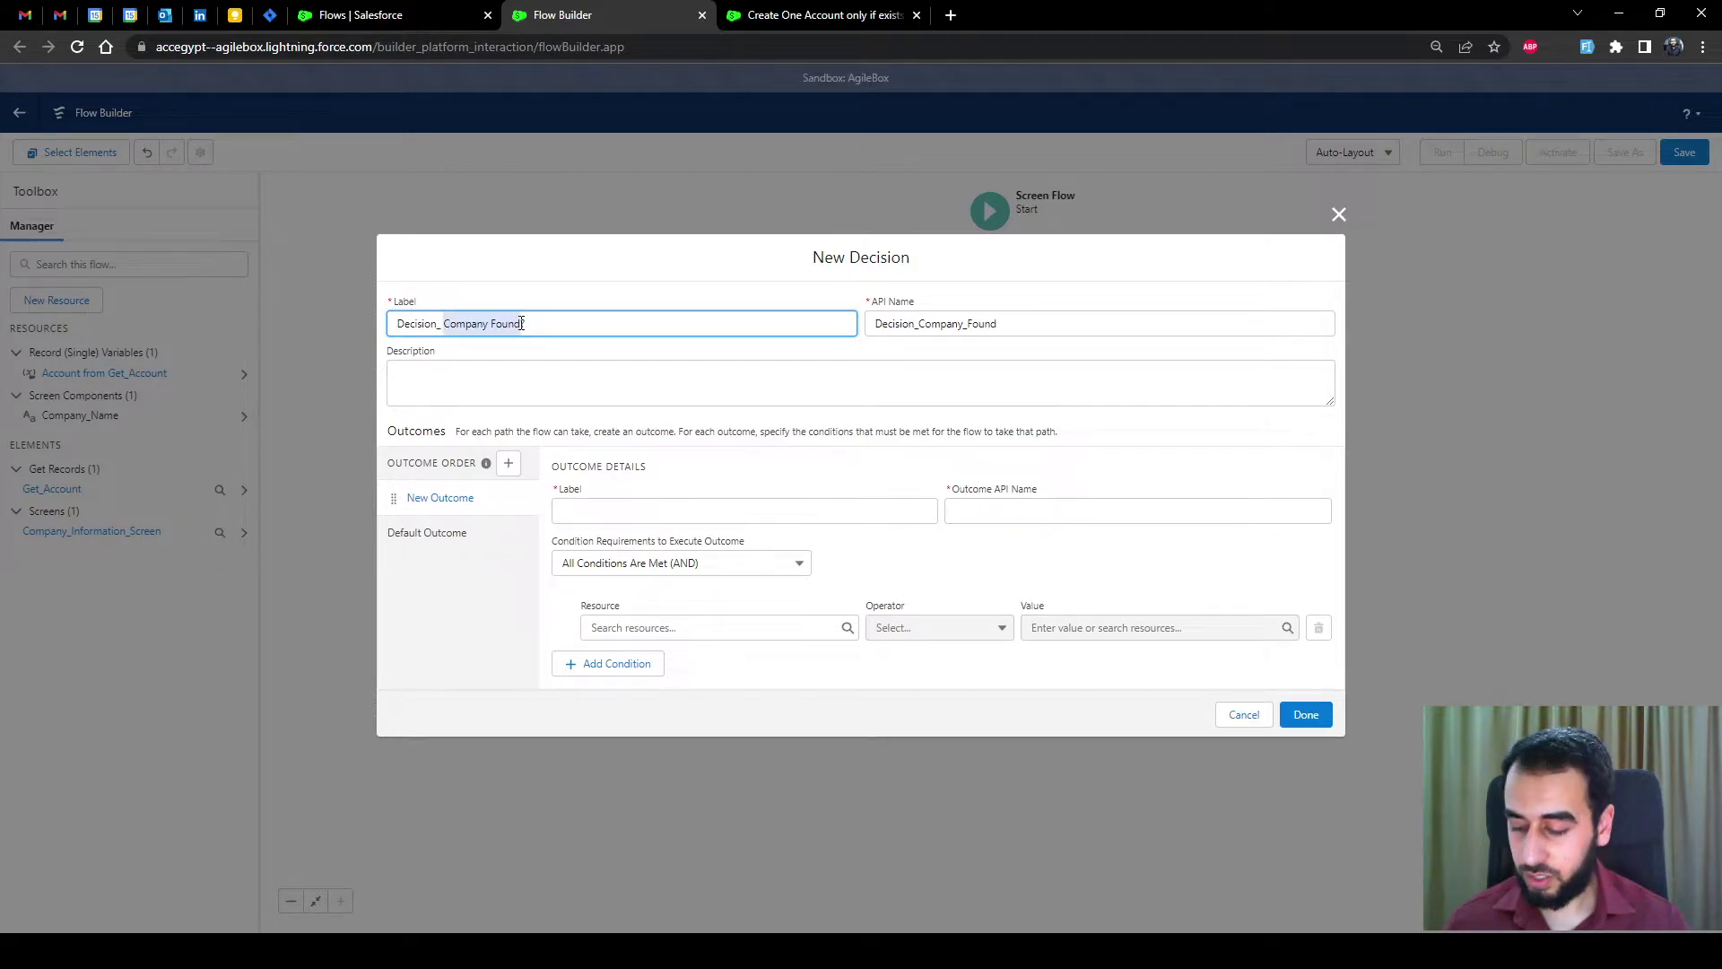
{"action": "left_click", "coordinate": [634, 502]}
{"action": "key", "text": "ctrl+v"}
Step: Rename the default outcome as "Company Not Found" and return to the Company Found outcome
{"action": "left_click", "coordinate": [440, 531]}
{"action": "triple_click", "coordinate": [648, 475]}
{"action": "key", "text": "ctrl+v"}
{"action": "left_click", "coordinate": [610, 489]}
{"action": "type", "text": "Not Found"}
{"action": "double_click", "coordinate": [677, 485]}
{"action": "key", "text": "BackSpace"}
{"action": "left_click", "coordinate": [449, 475]}
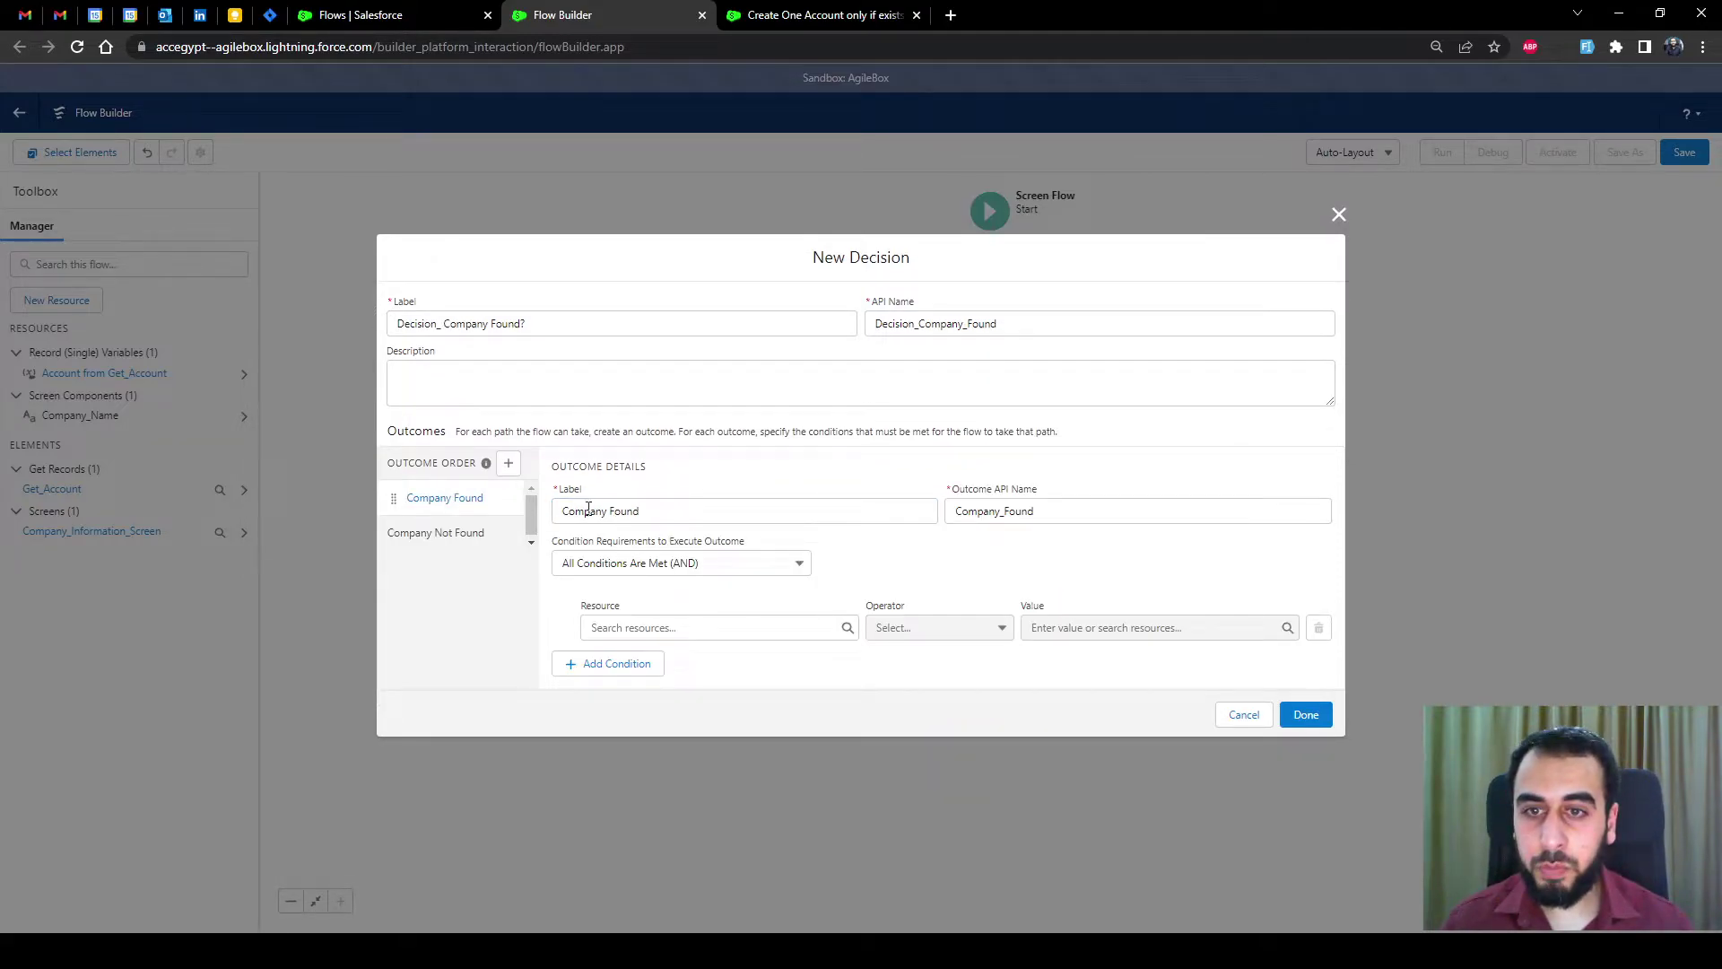
{"action": "left_click", "coordinate": [1027, 517]}
{"action": "left_click", "coordinate": [527, 325]}
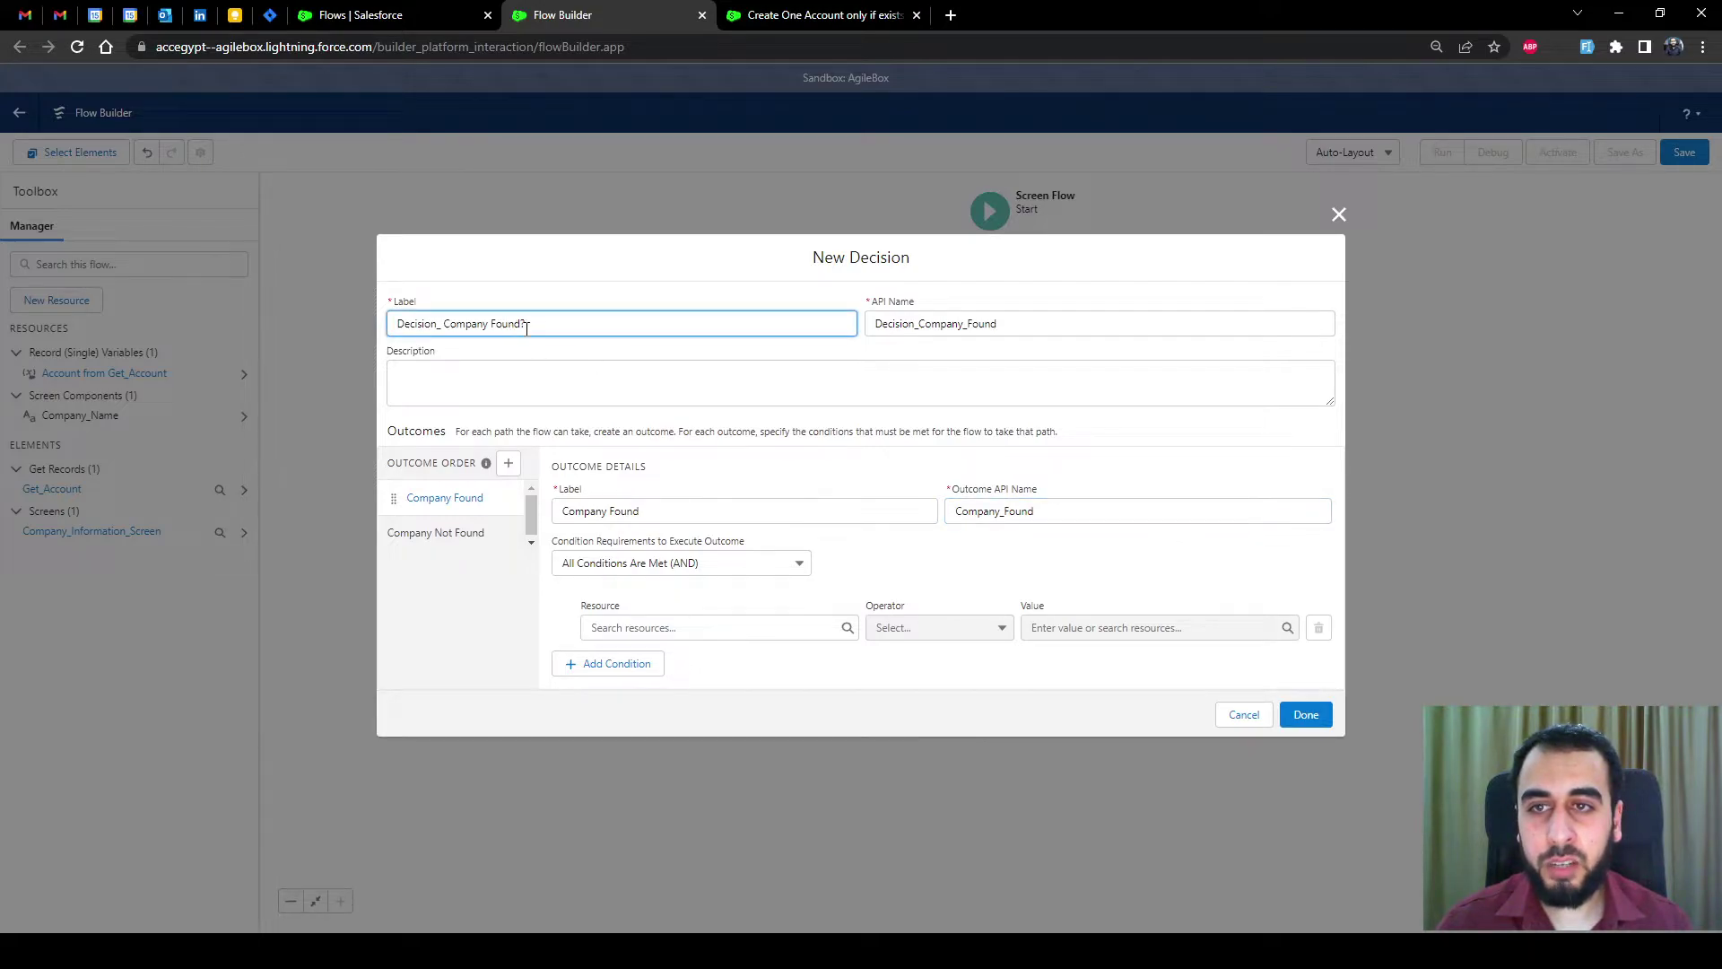
{"action": "left_click", "coordinate": [992, 388]}
{"action": "left_click", "coordinate": [883, 348]}
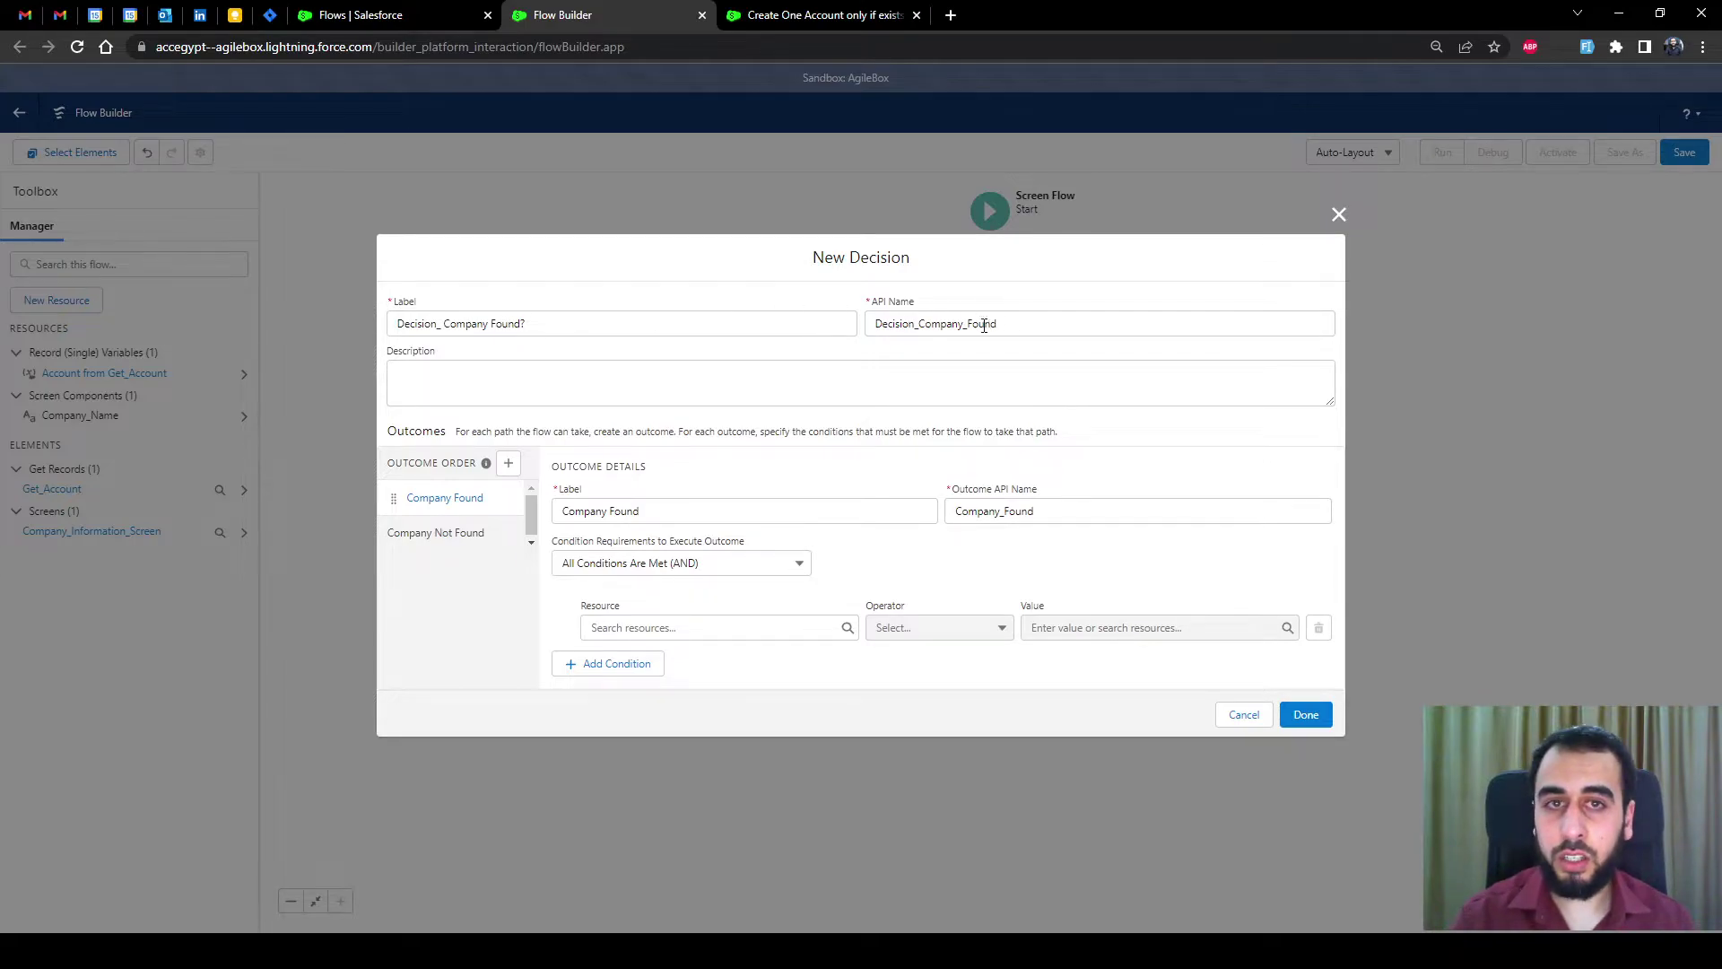
{"action": "left_click_drag", "start_coordinate": [914, 325], "coordinate": [871, 325]}
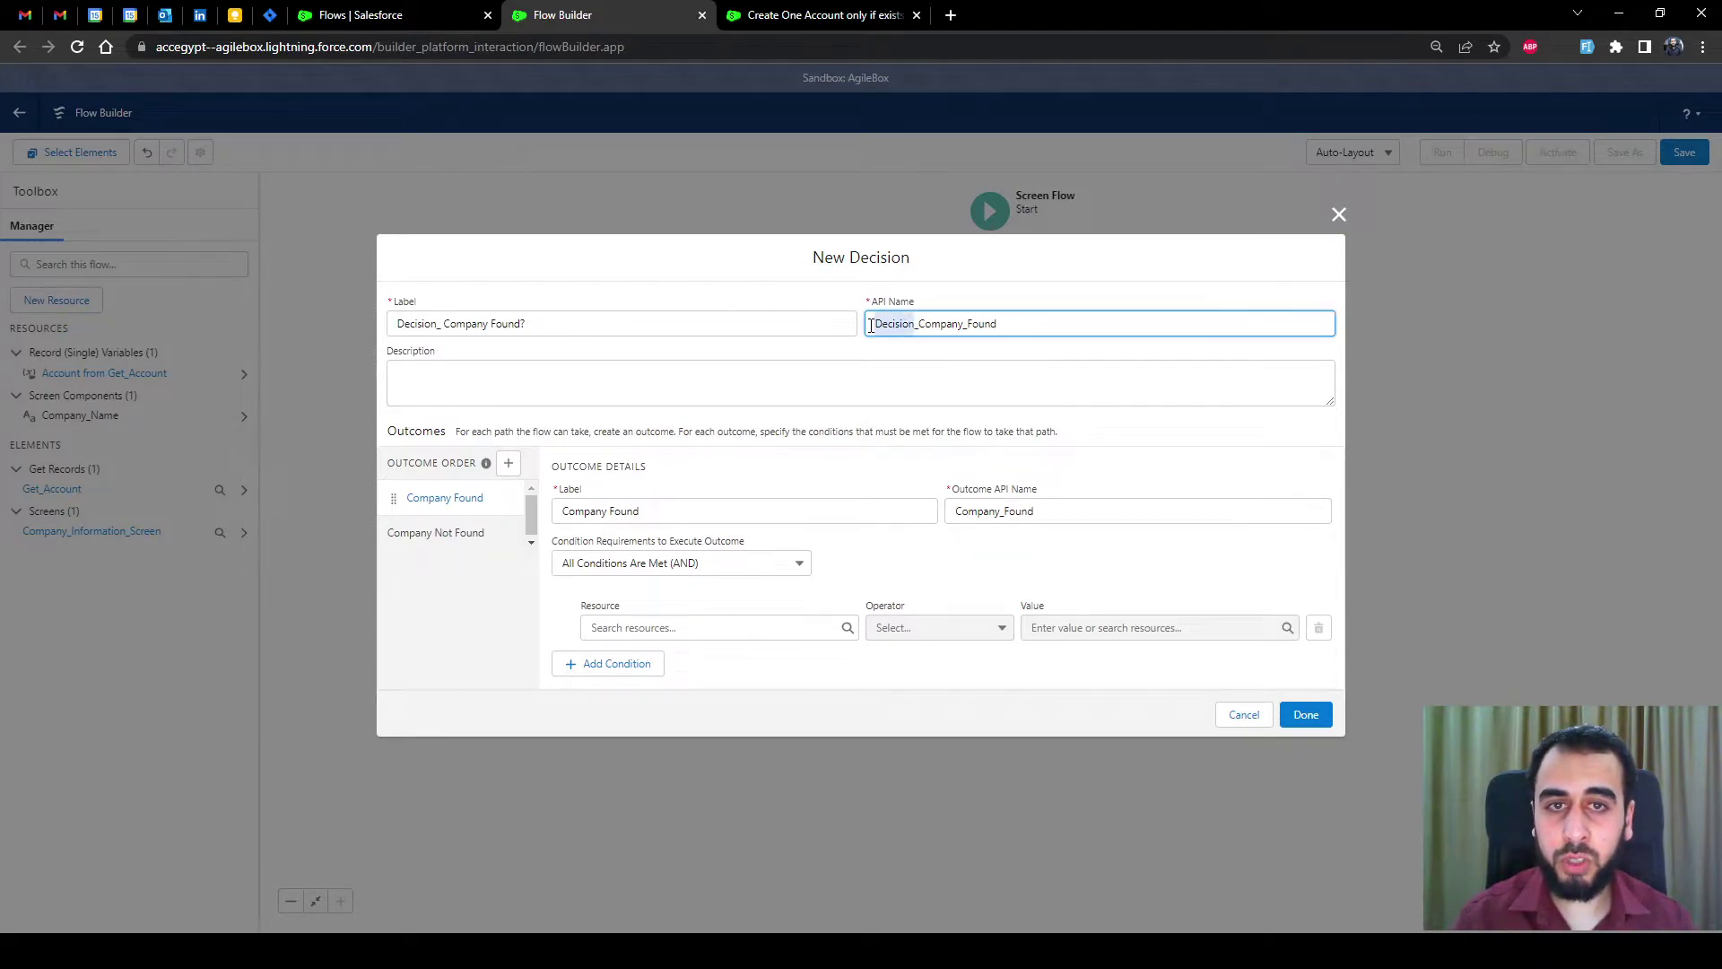
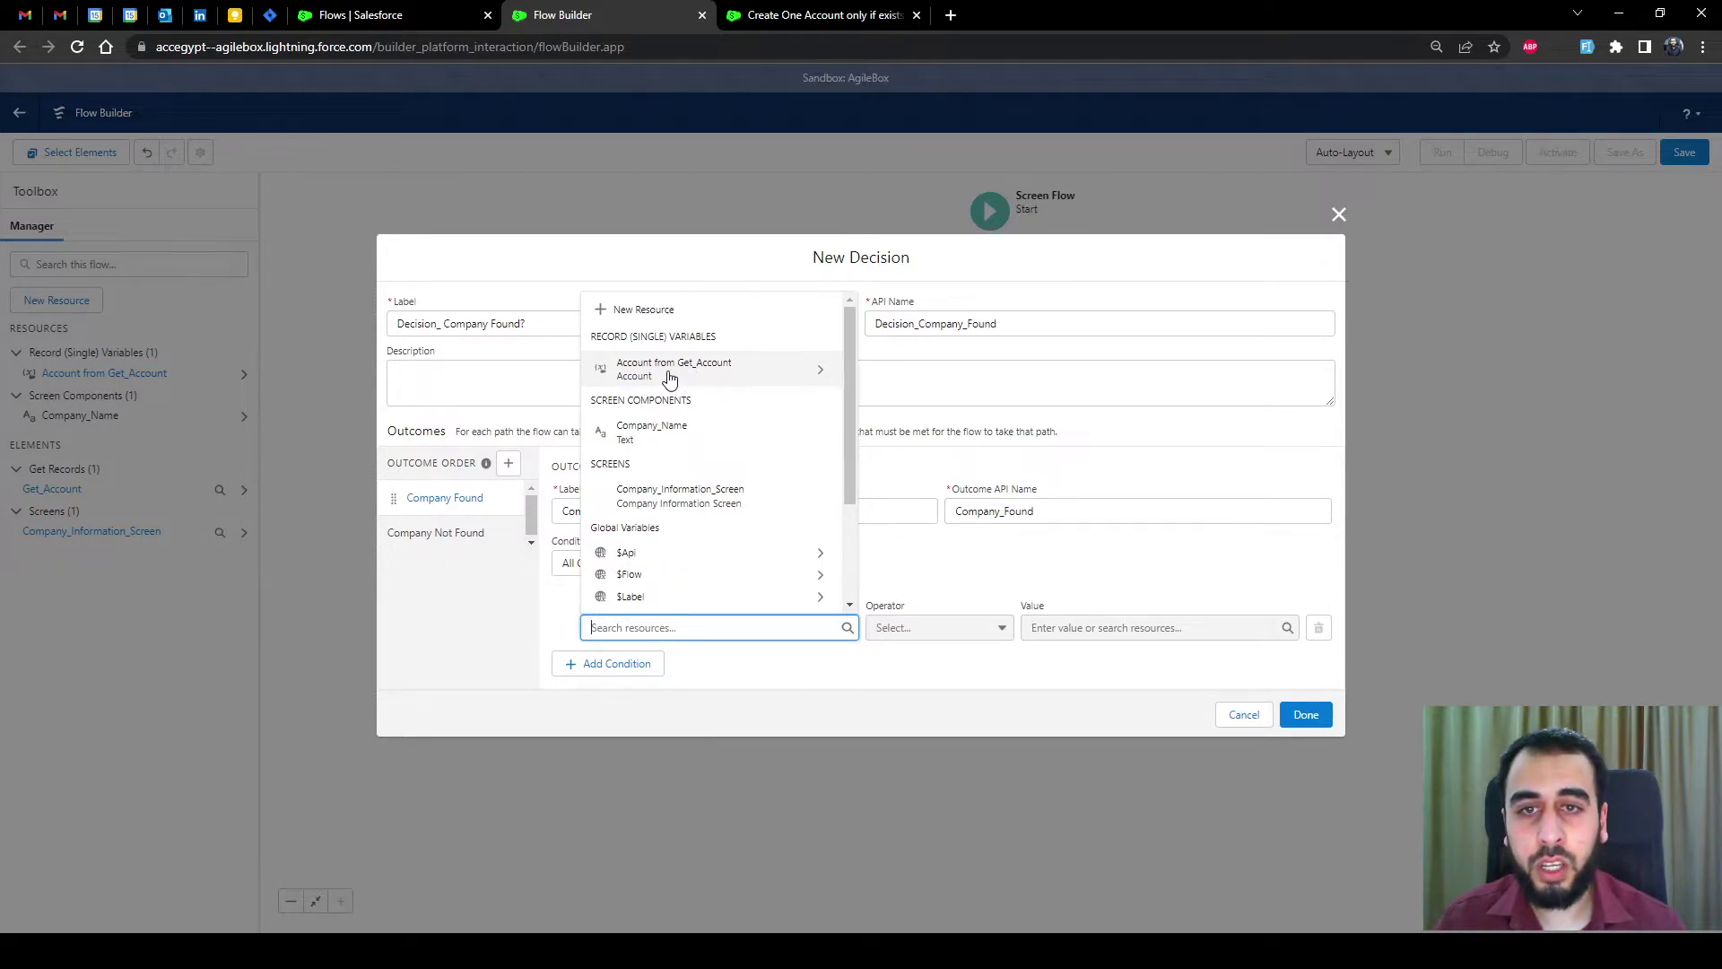
Step: Set the Company Found condition to use the resource Account from Get_Account with the operator Is Null
{"action": "left_click", "coordinate": [669, 376]}
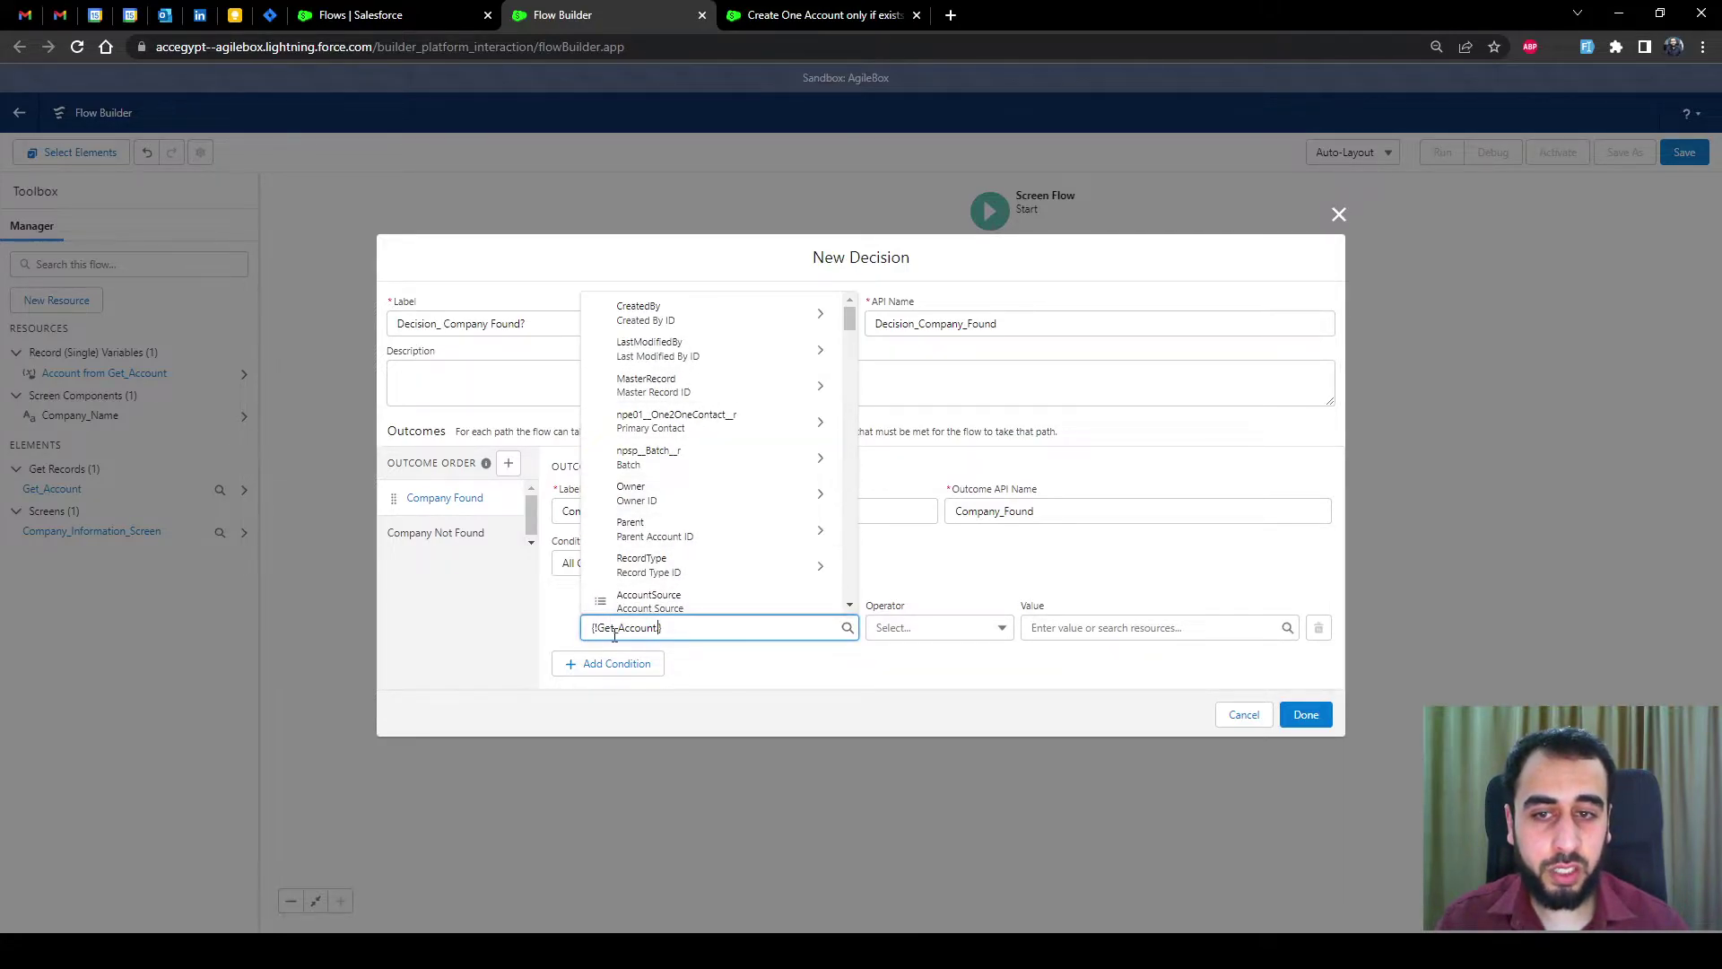
{"action": "key", "text": "BackSpace"}
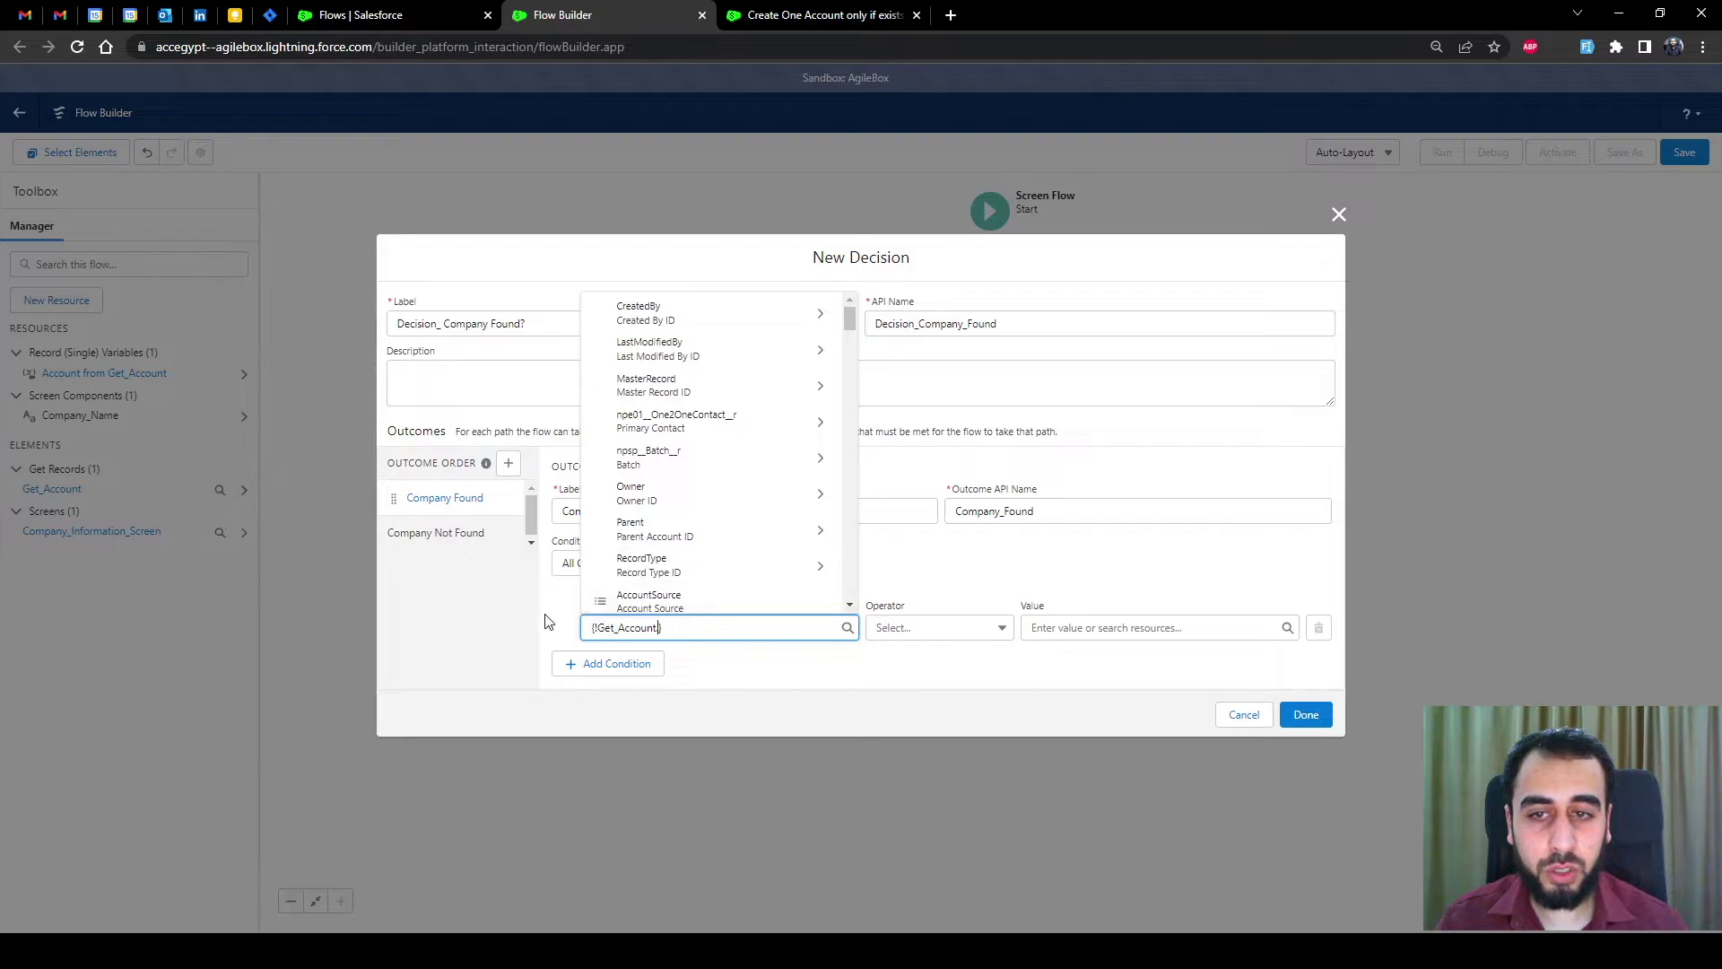
{"action": "type", "text": "."}
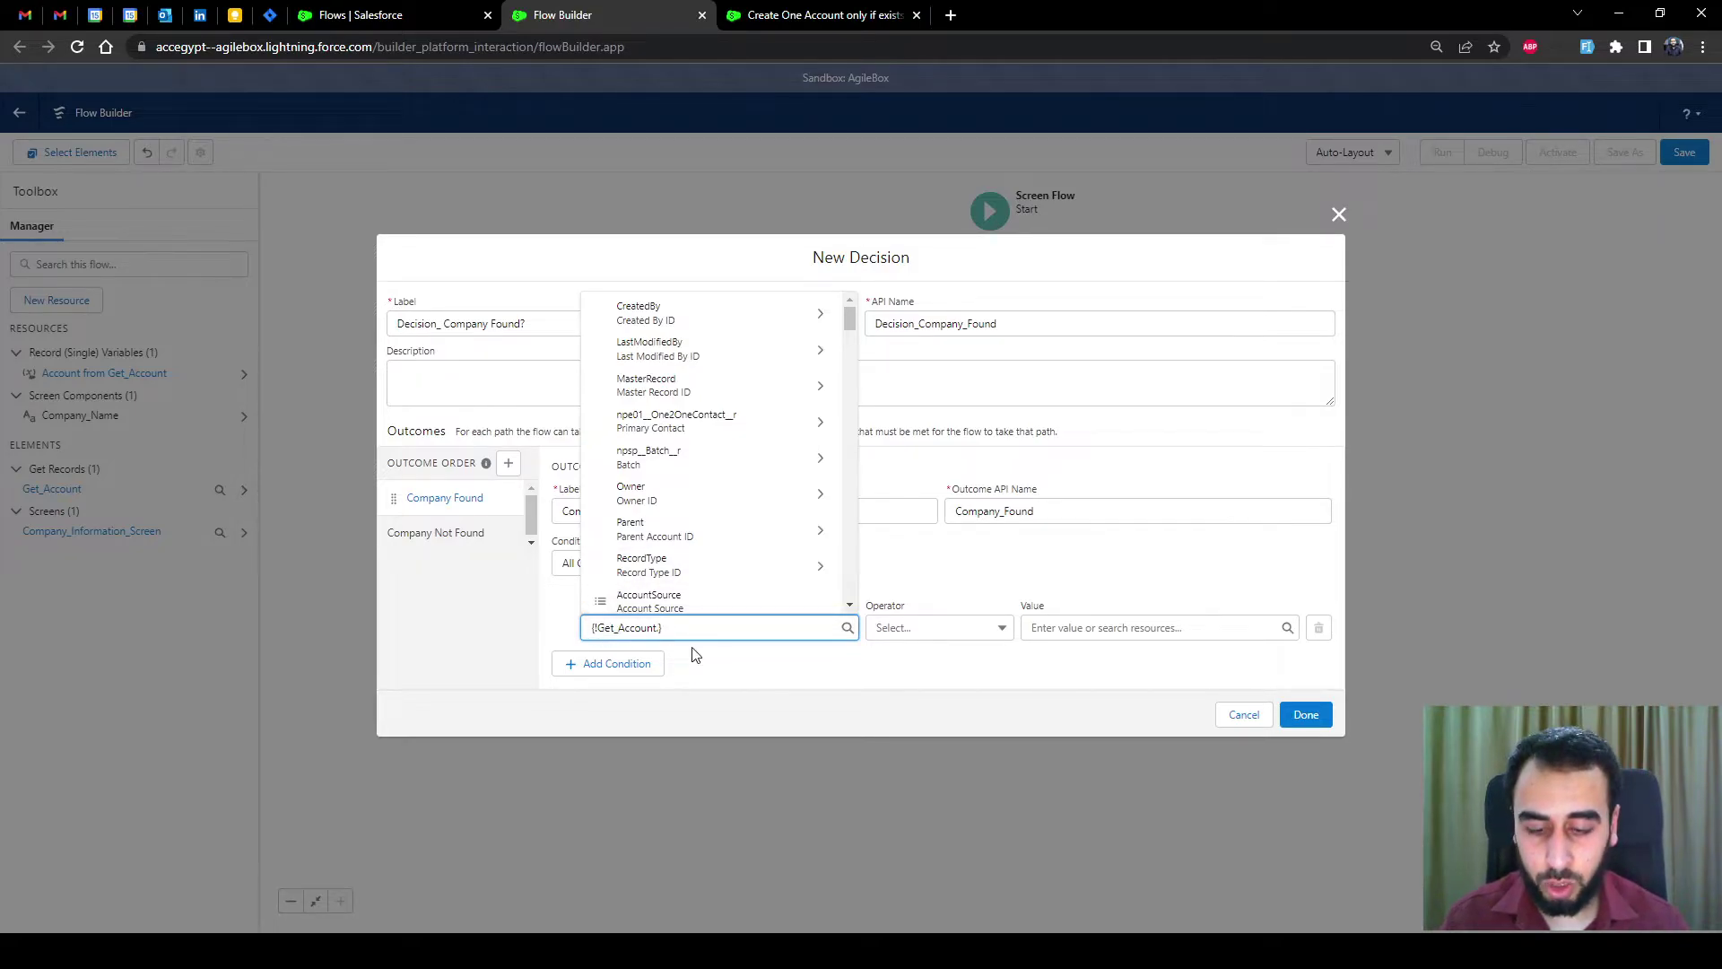
{"action": "key", "text": "BackSpace"}
{"action": "left_click", "coordinate": [715, 662]}
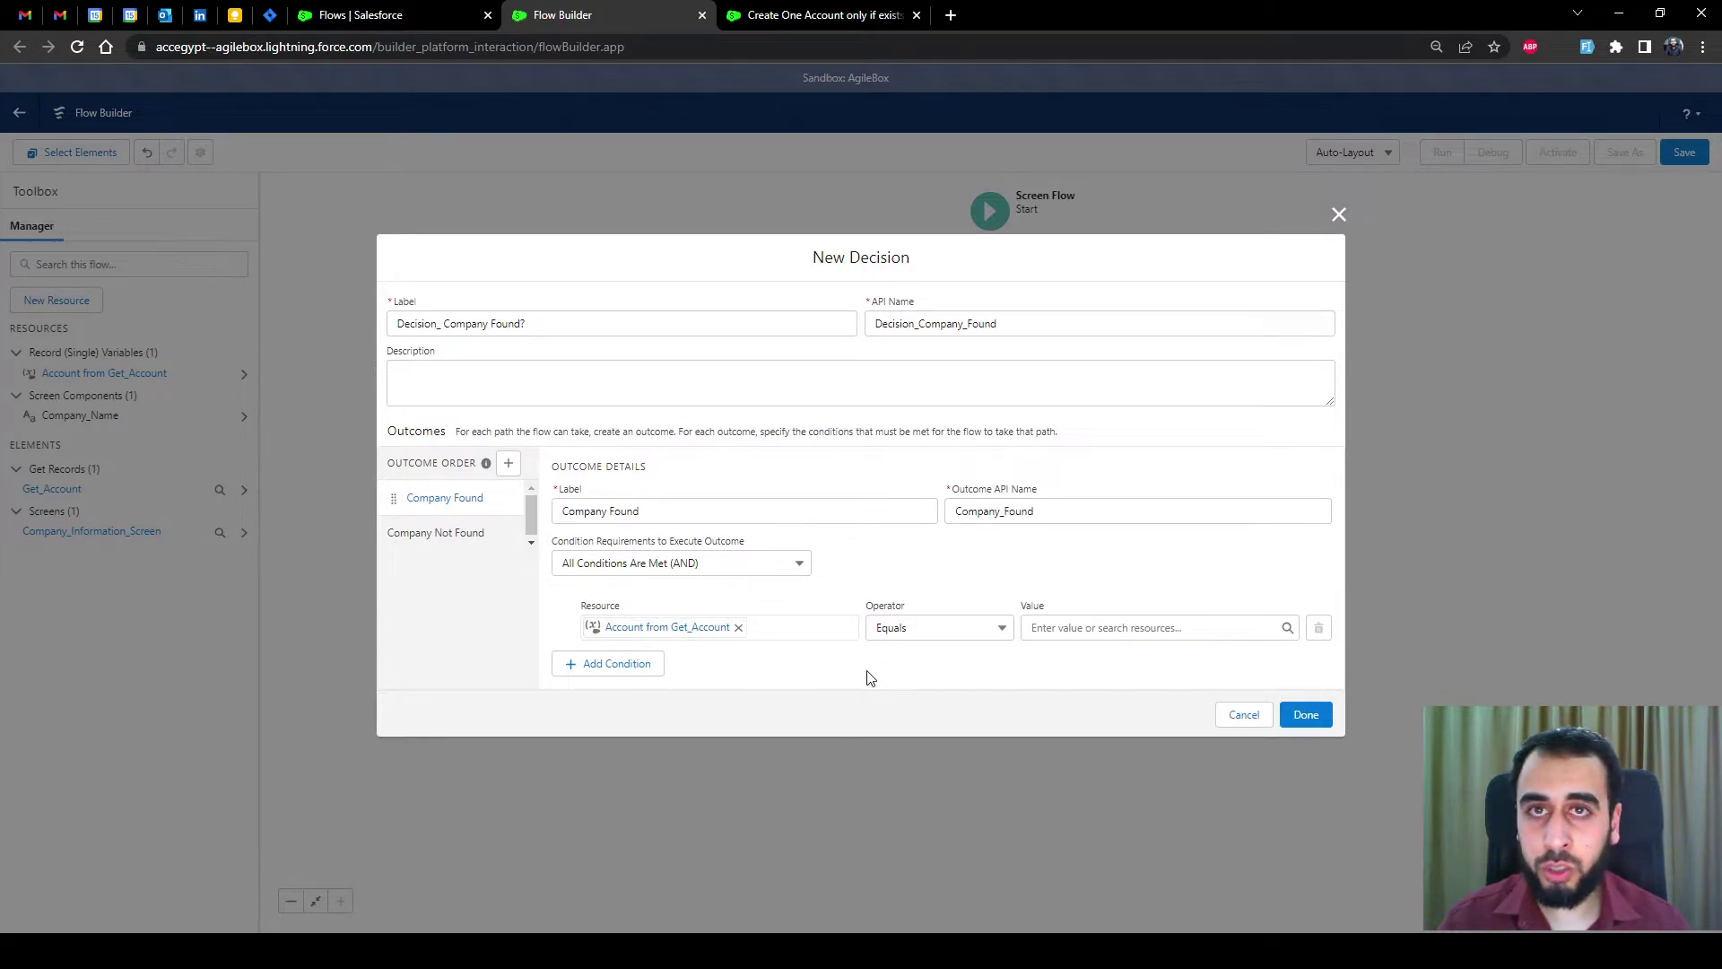
{"action": "left_click", "coordinate": [942, 633]}
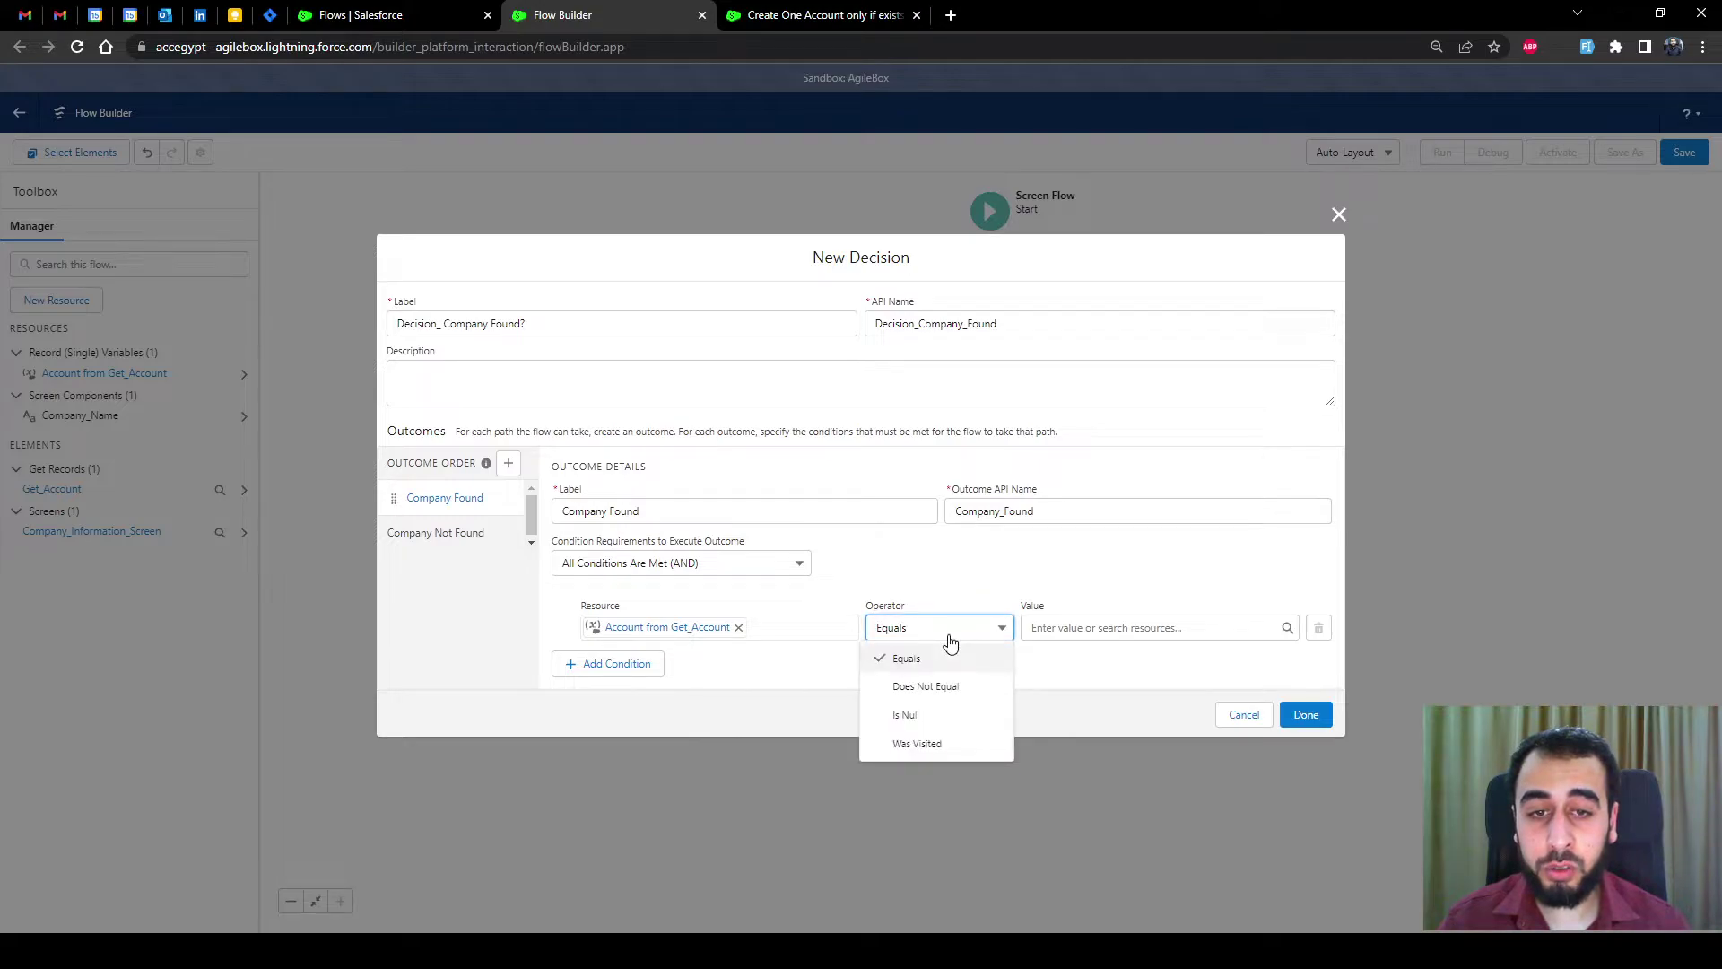
{"action": "left_click", "coordinate": [907, 715]}
{"action": "left_click", "coordinate": [1072, 630]}
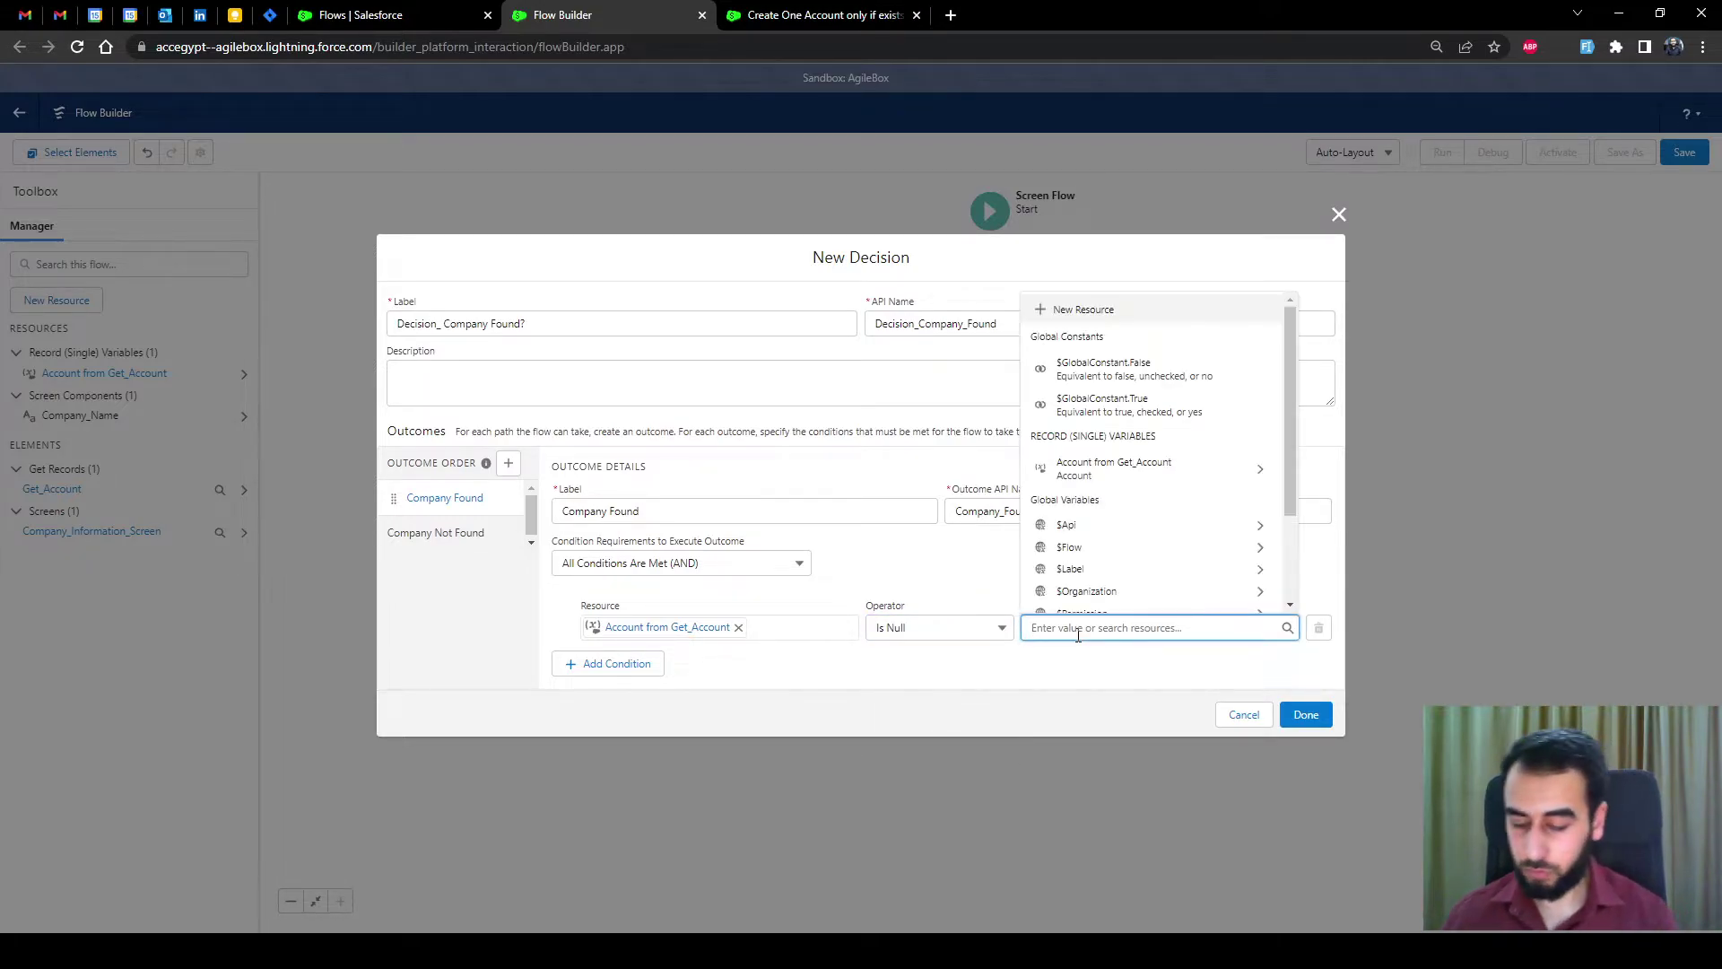
{"action": "type", "text": "fals"}
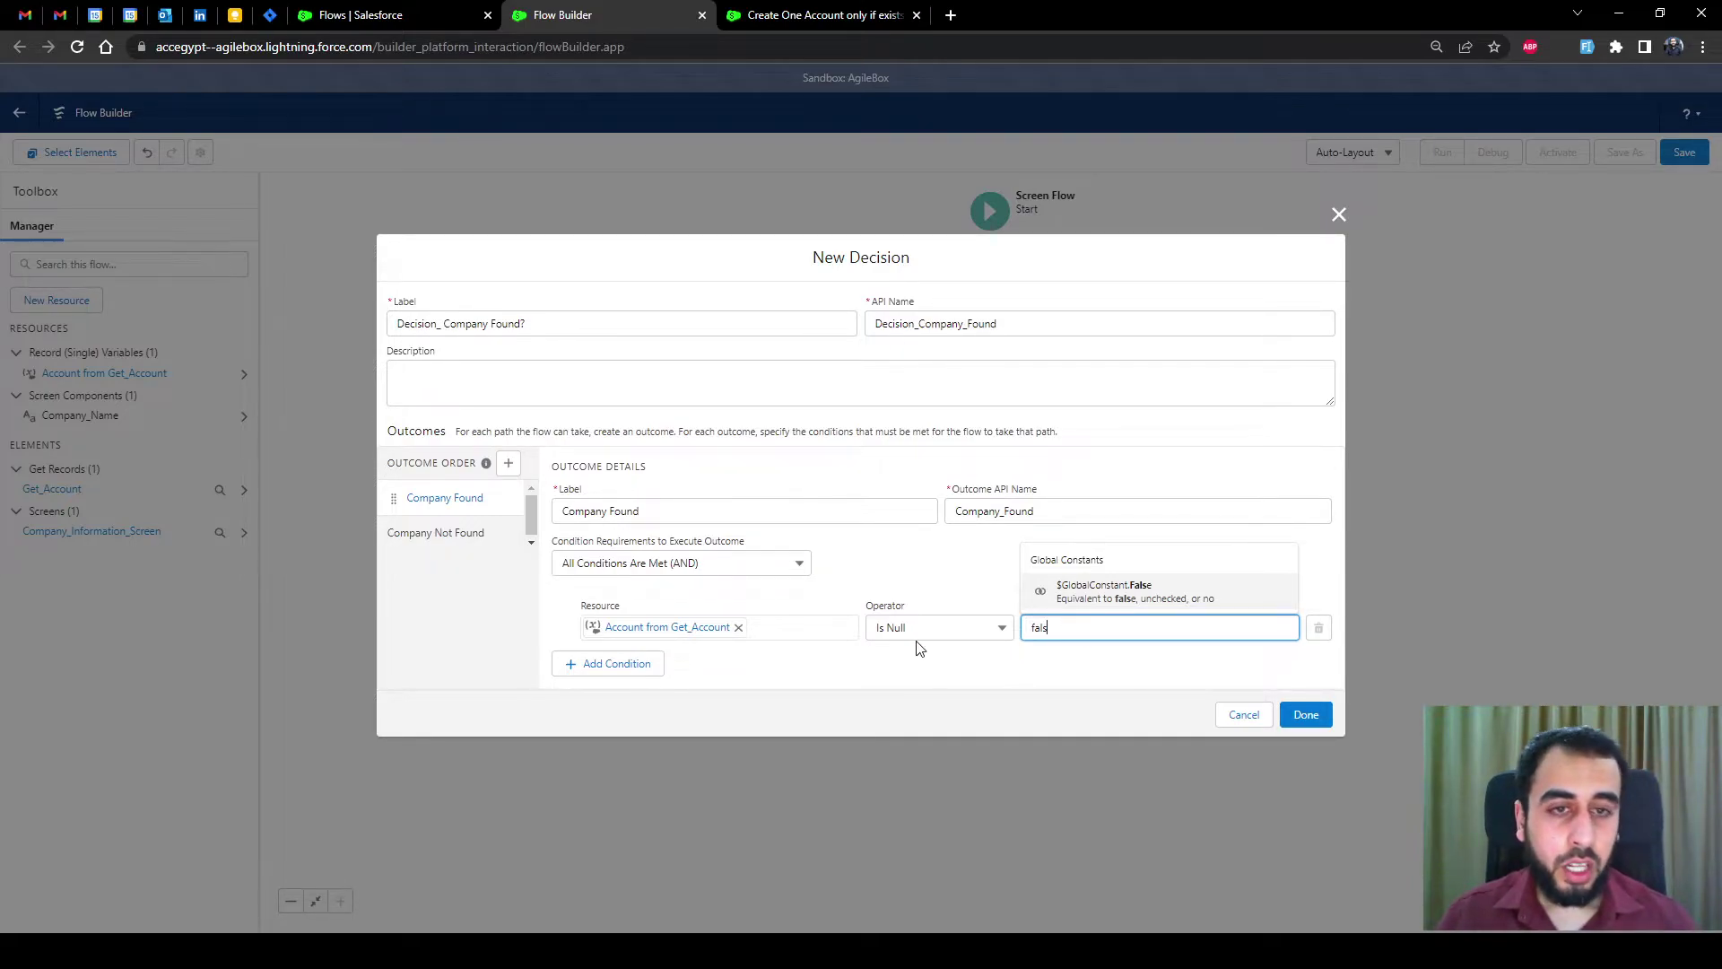
{"action": "key", "text": "BackSpace"}
{"action": "key", "text": "BackSpace"}
{"action": "key", "text": "BackSpace"}
{"action": "key", "text": "BackSpace"}
{"action": "left_click", "coordinate": [1060, 659]}
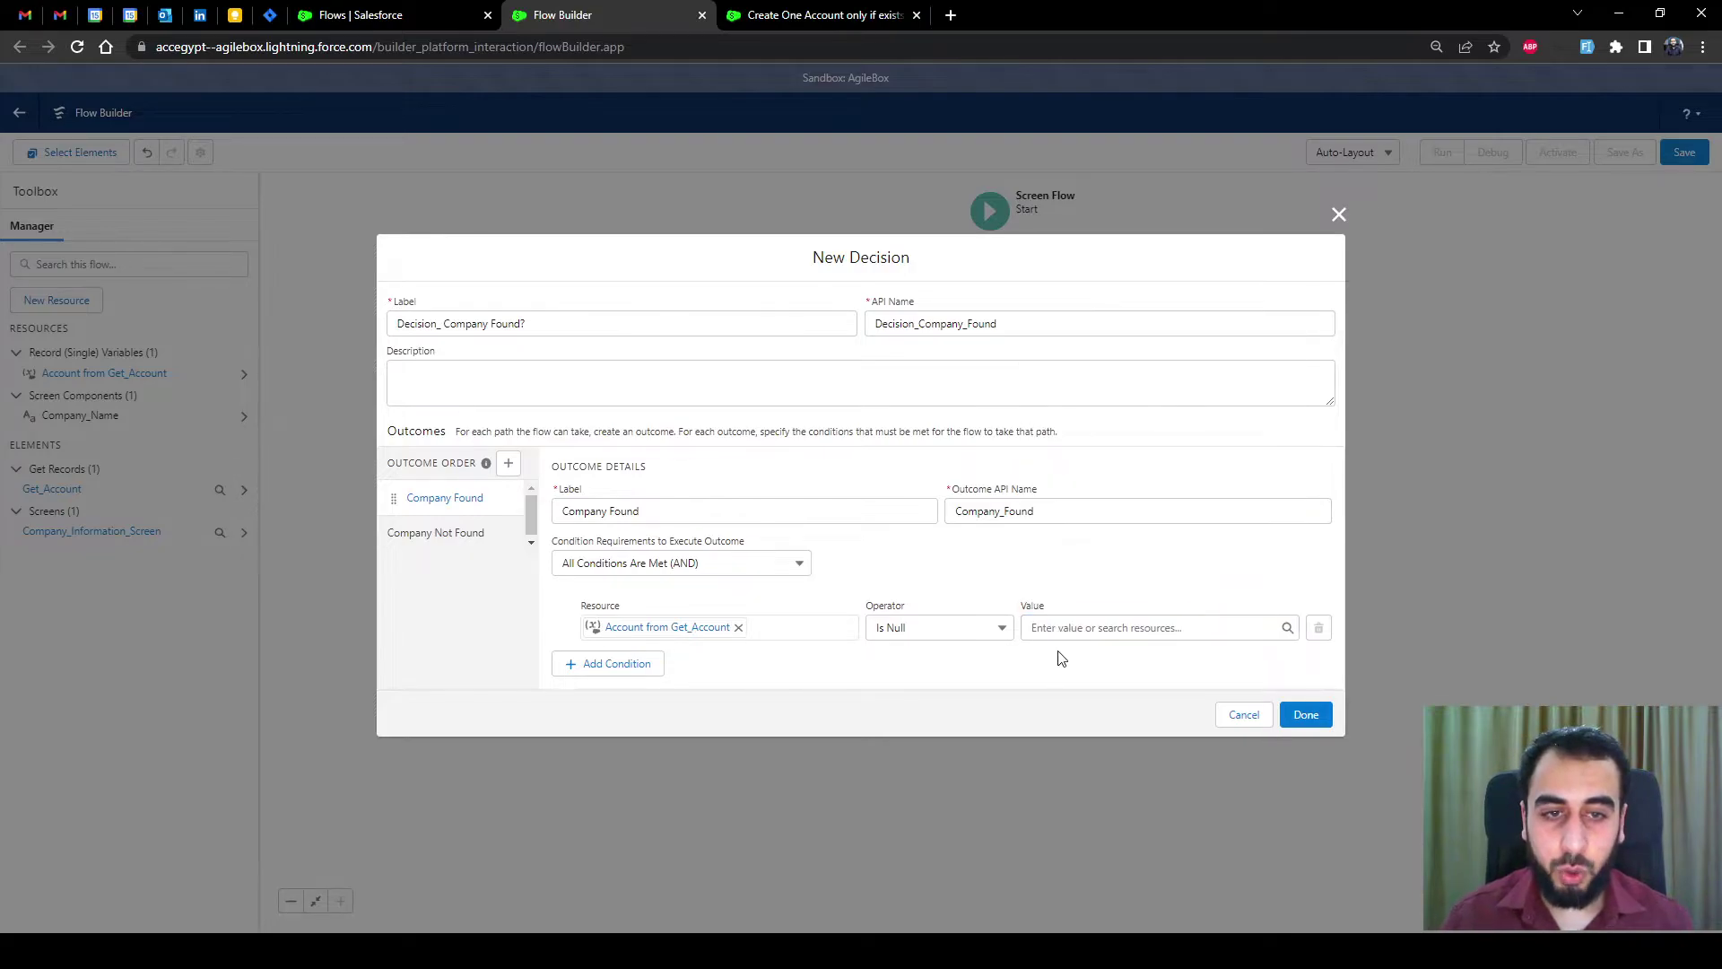
Step: Set the Company Found condition's value to the global constant False
{"action": "left_click", "coordinate": [1048, 619]}
{"action": "type", "text": "true"}
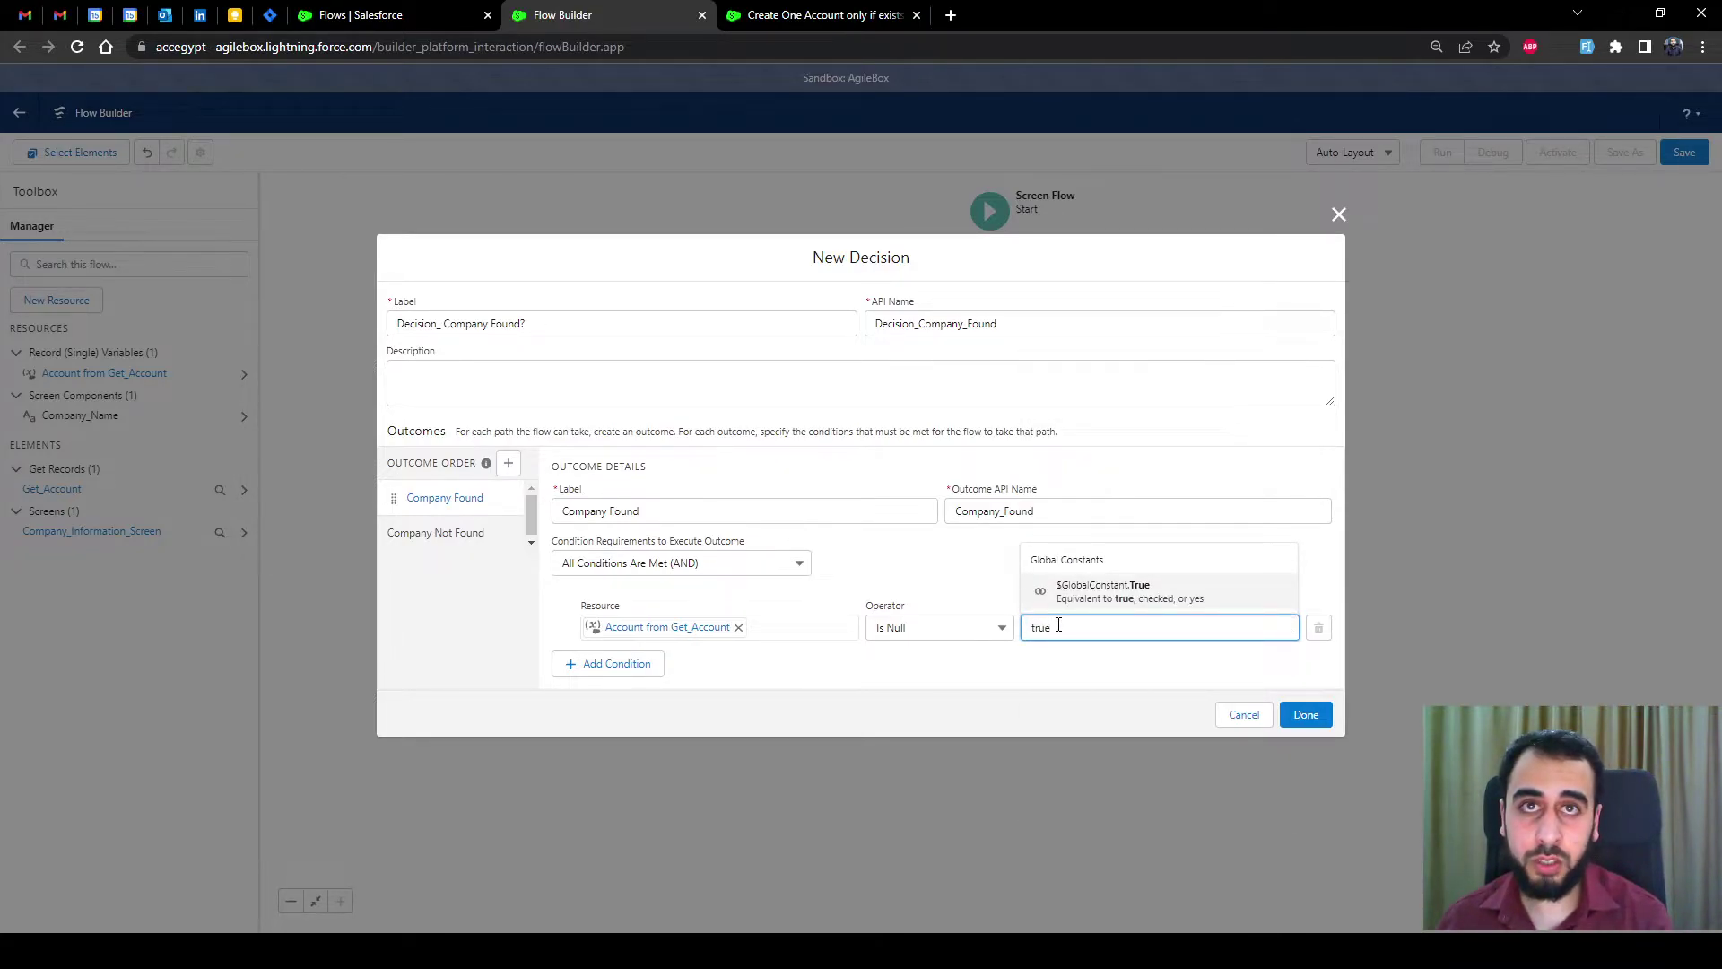
{"action": "key", "text": "BackSpace"}
{"action": "key", "text": "BackSpace"}
{"action": "key", "text": "BackSpace"}
{"action": "key", "text": "BackSpace"}
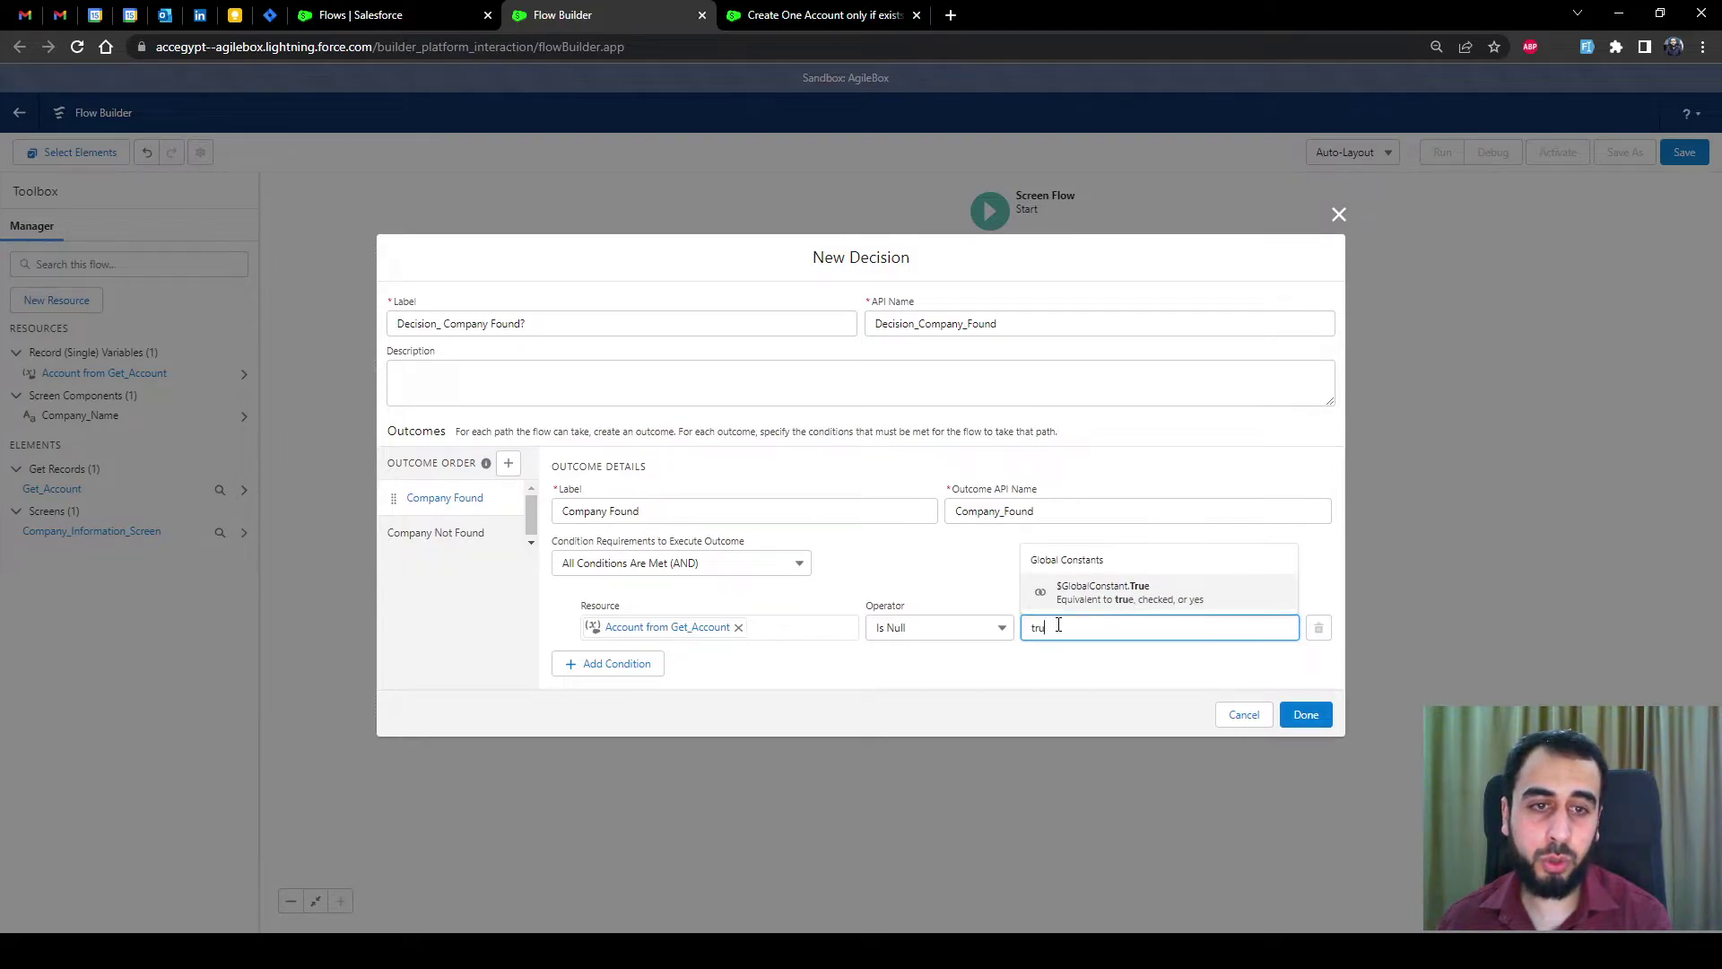
{"action": "type", "text": "false"}
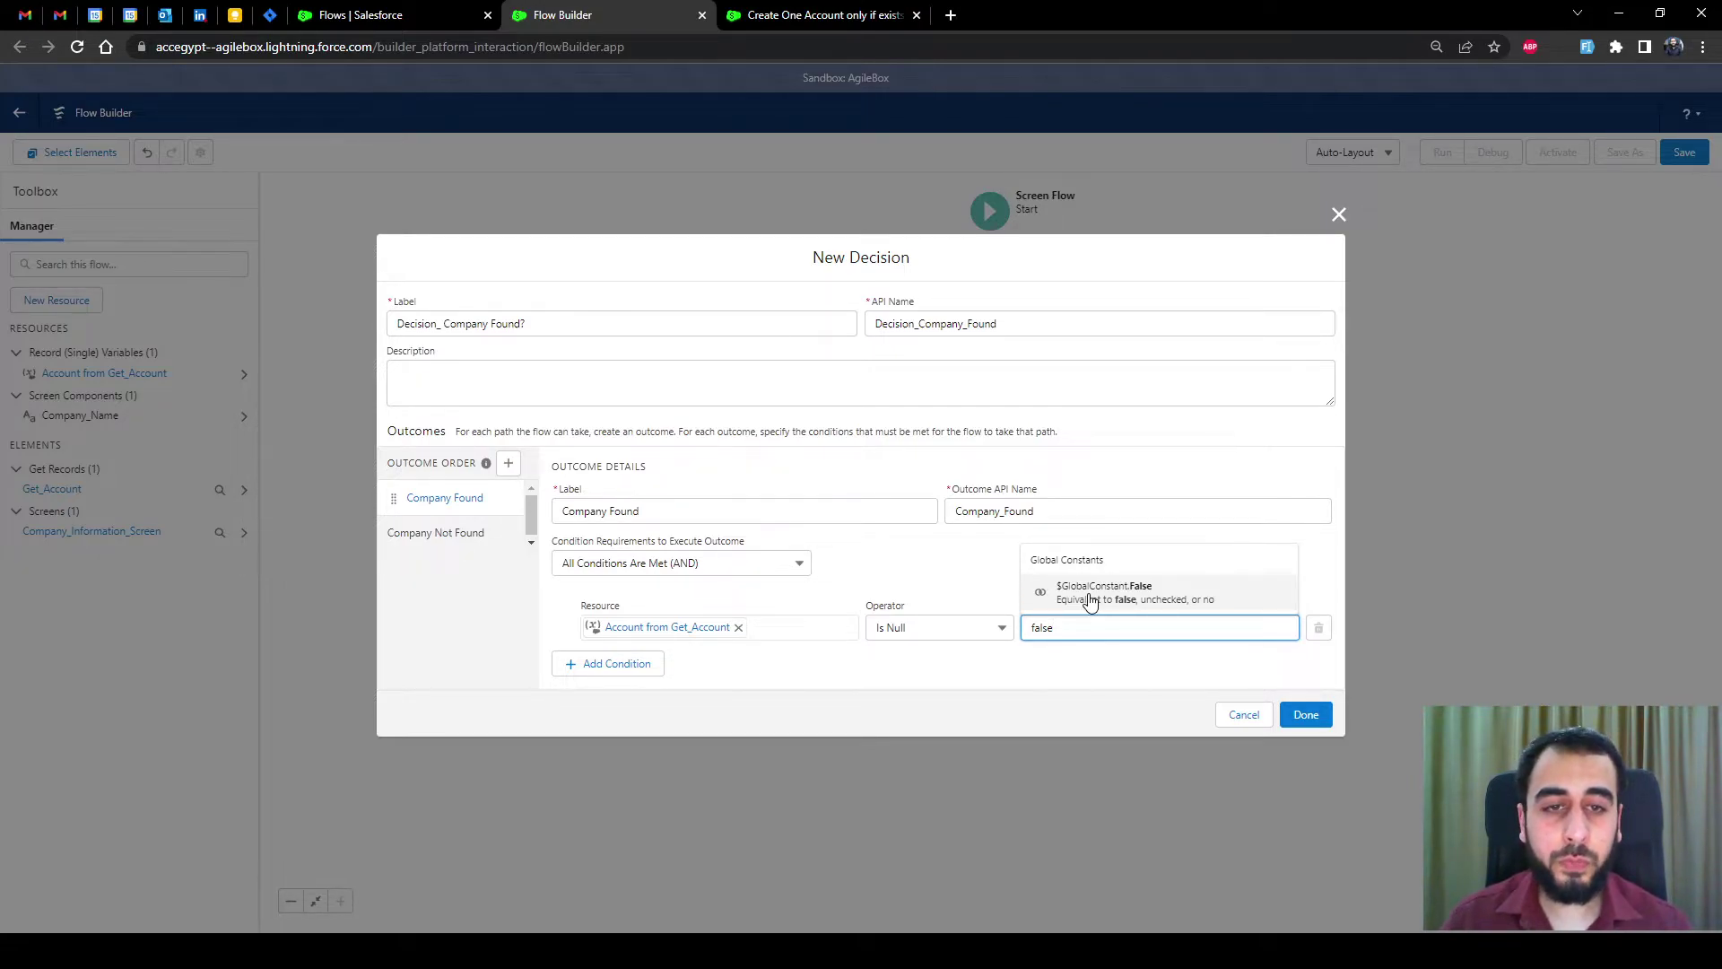
{"action": "left_click", "coordinate": [1090, 597]}
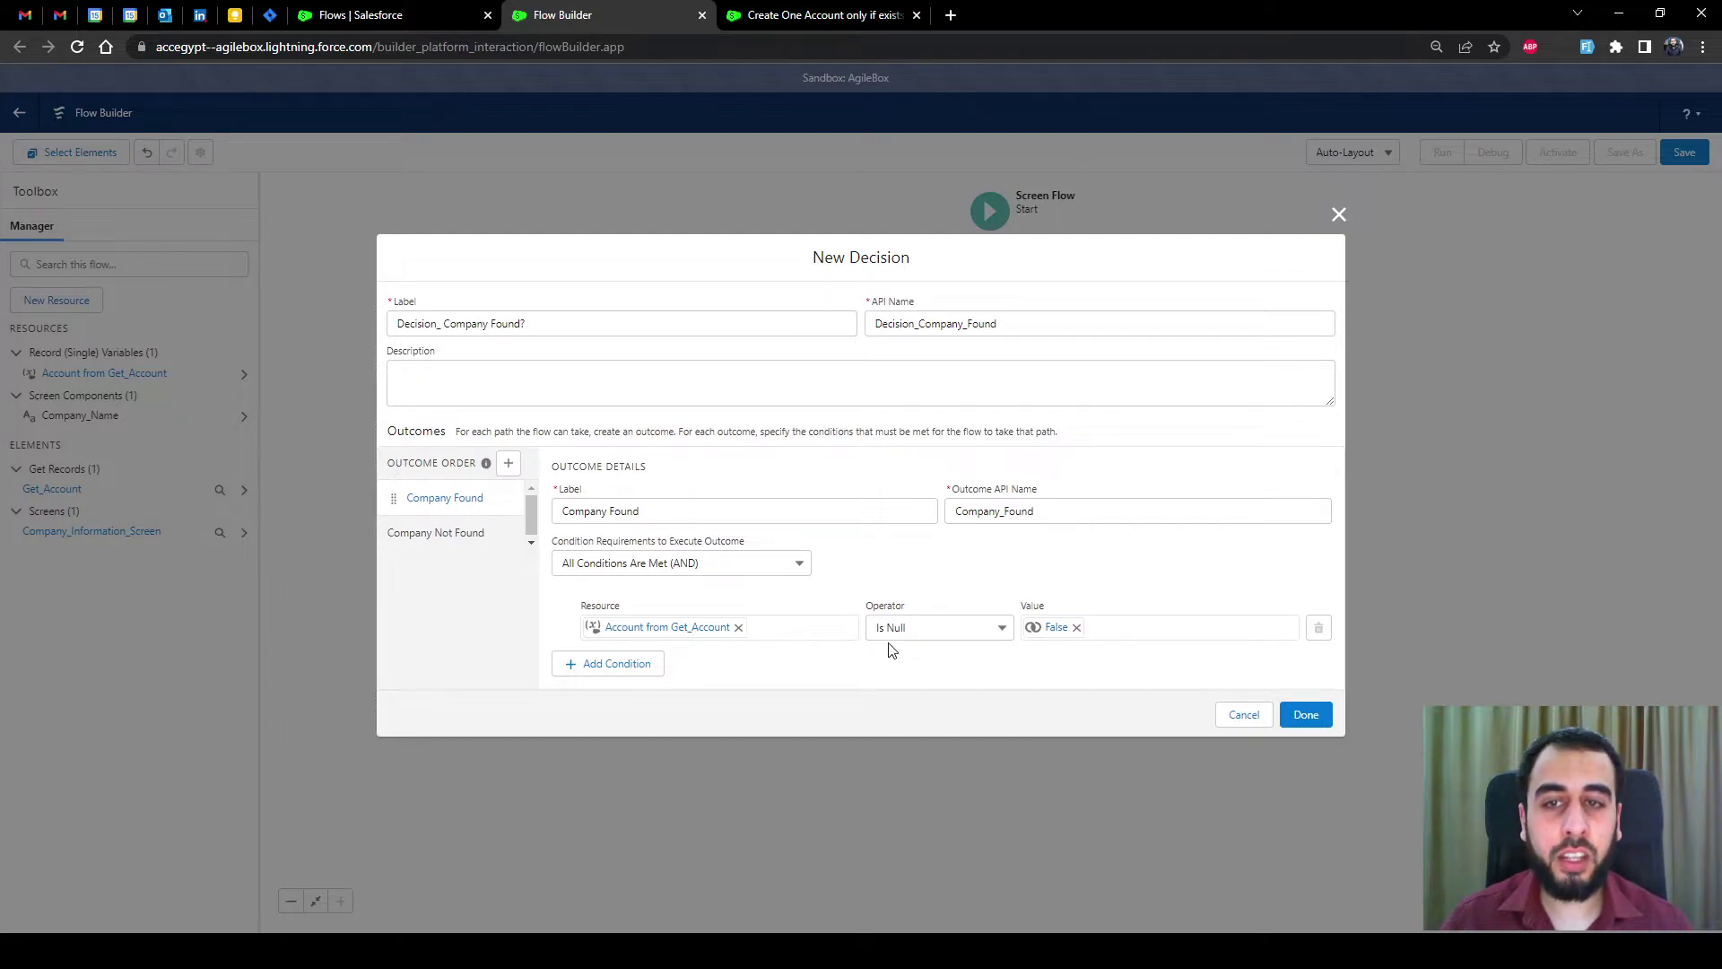
Step: Review the Company Found and Company Not Found outcomes, and save the Decision element
{"action": "left_click", "coordinate": [641, 510]}
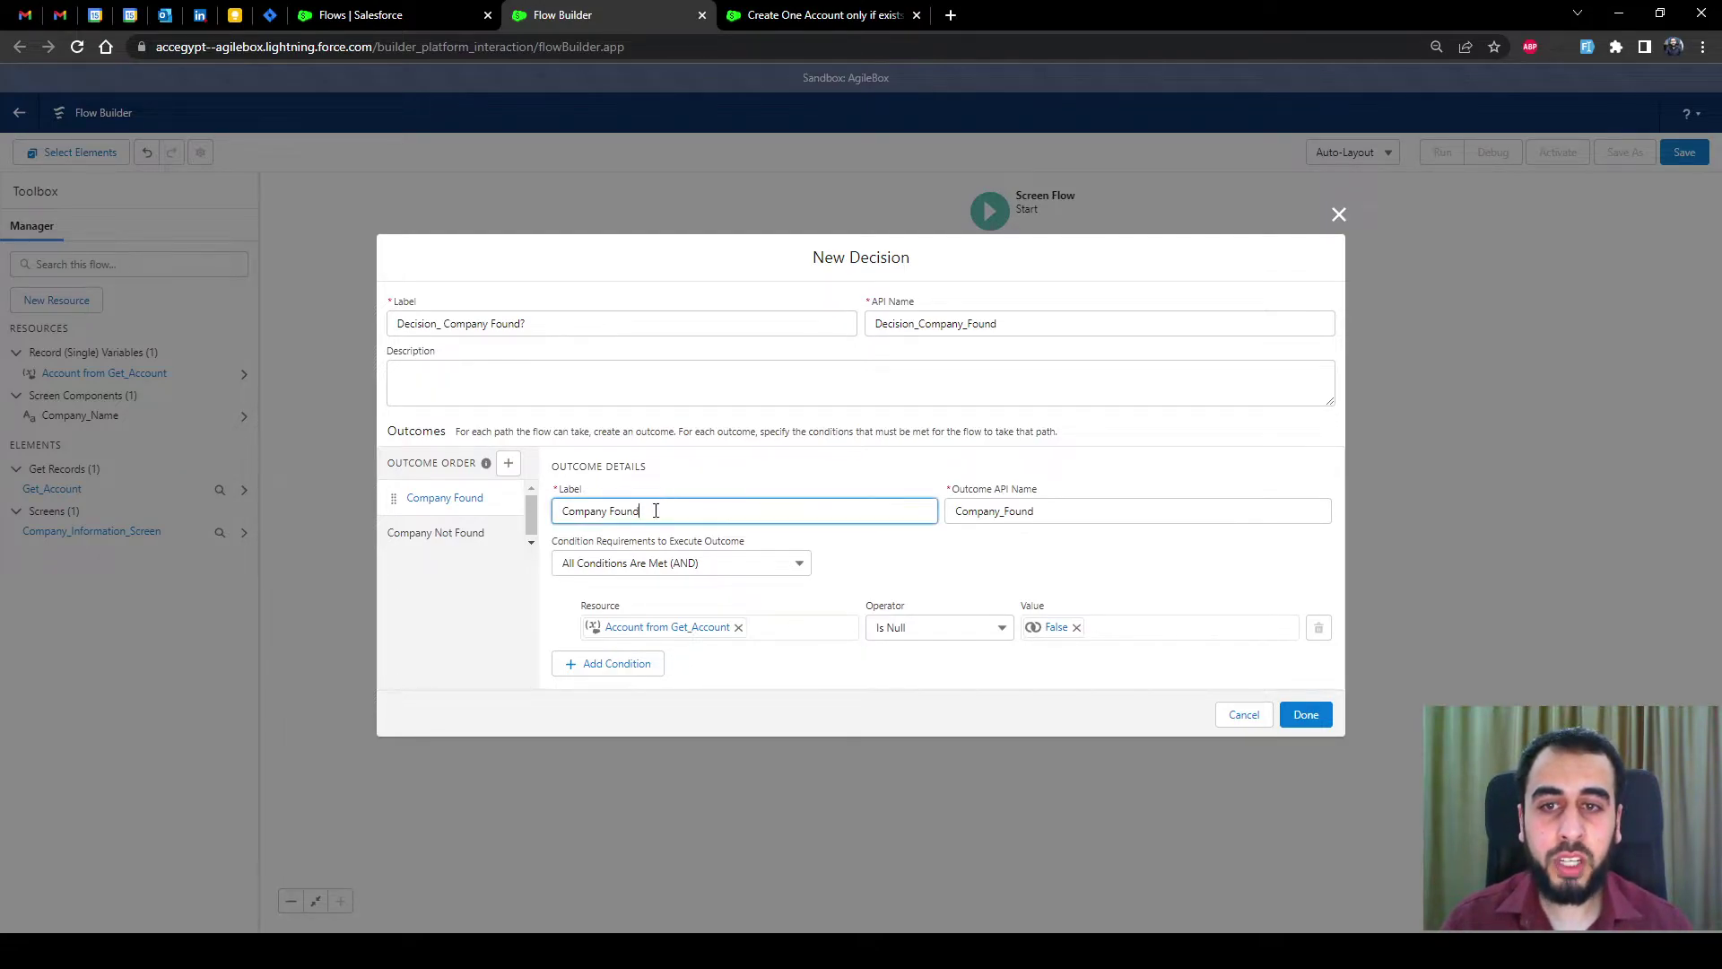
{"action": "left_click_drag", "start_coordinate": [641, 511], "coordinate": [554, 515]}
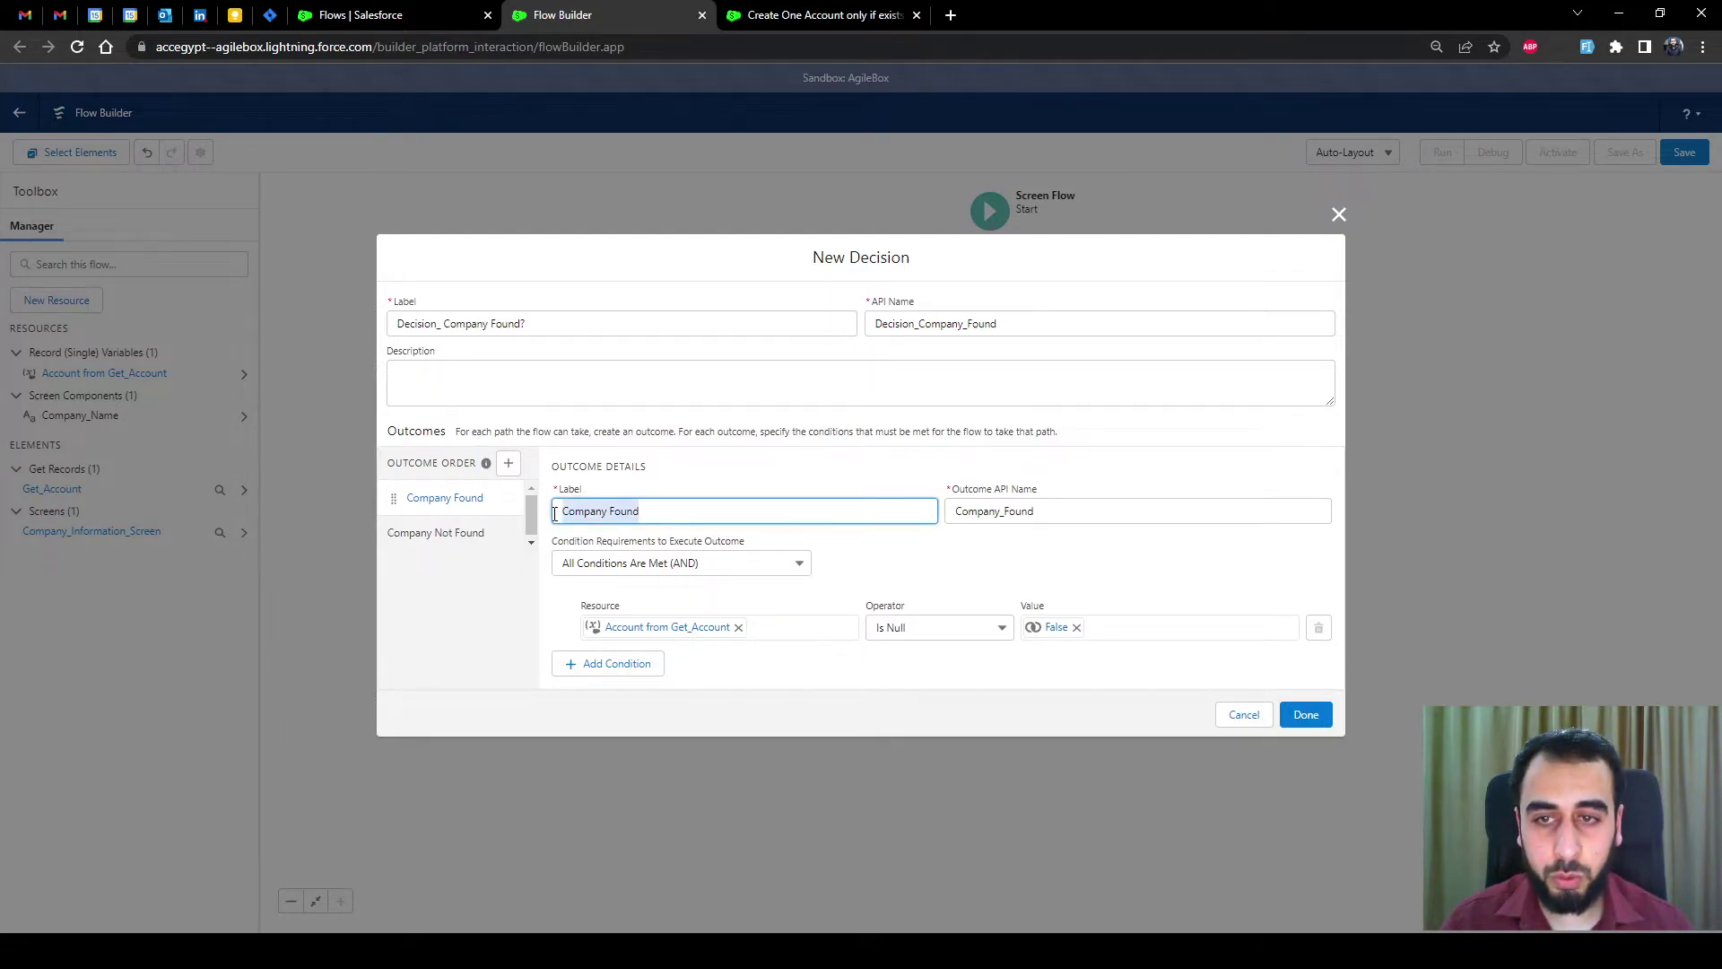
{"action": "left_click", "coordinate": [646, 501]}
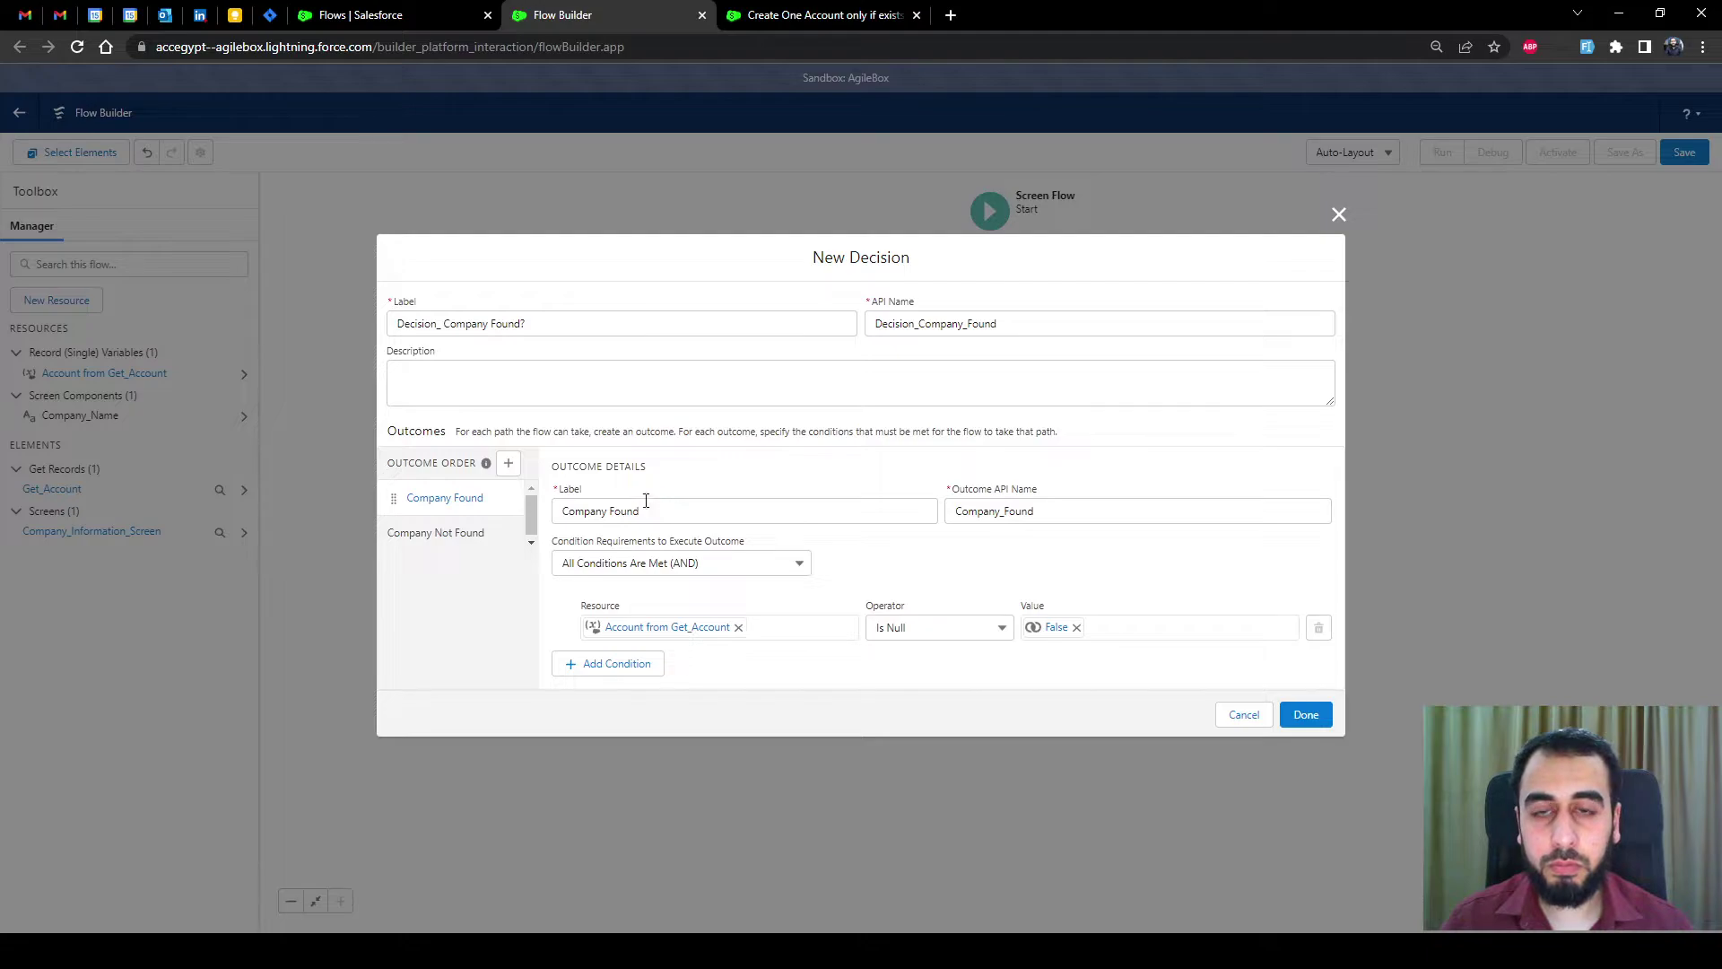
{"action": "left_click", "coordinate": [436, 534]}
{"action": "left_click", "coordinate": [452, 483]}
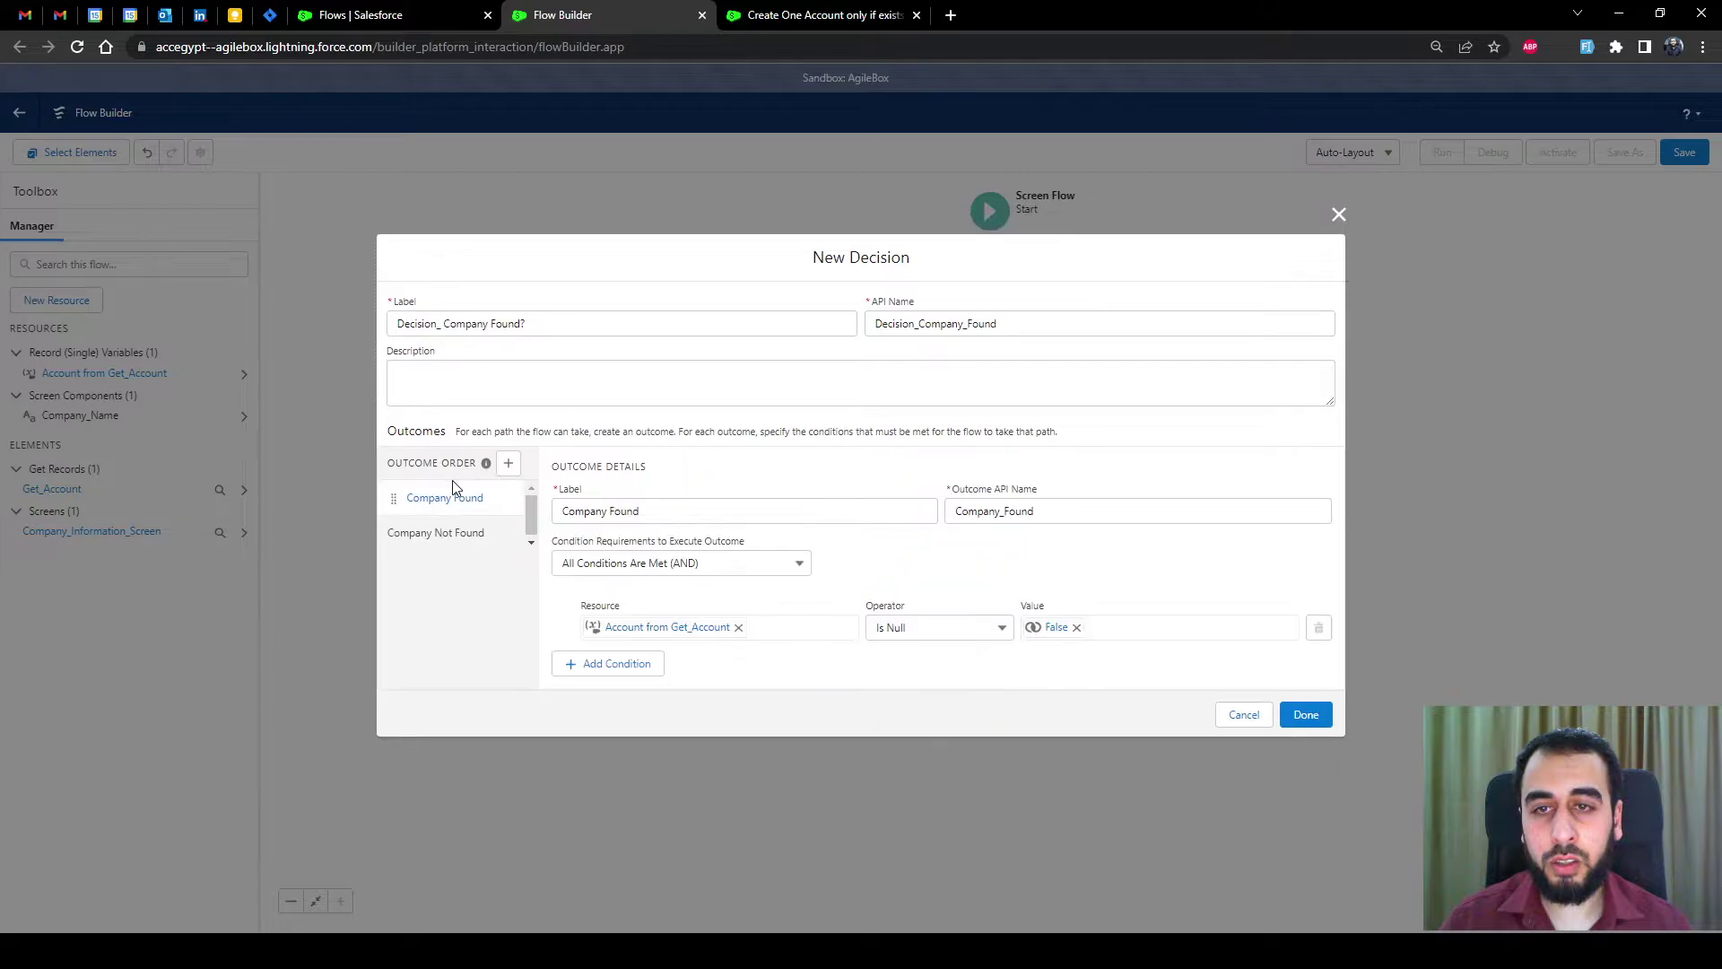
{"action": "left_click", "coordinate": [1306, 714]}
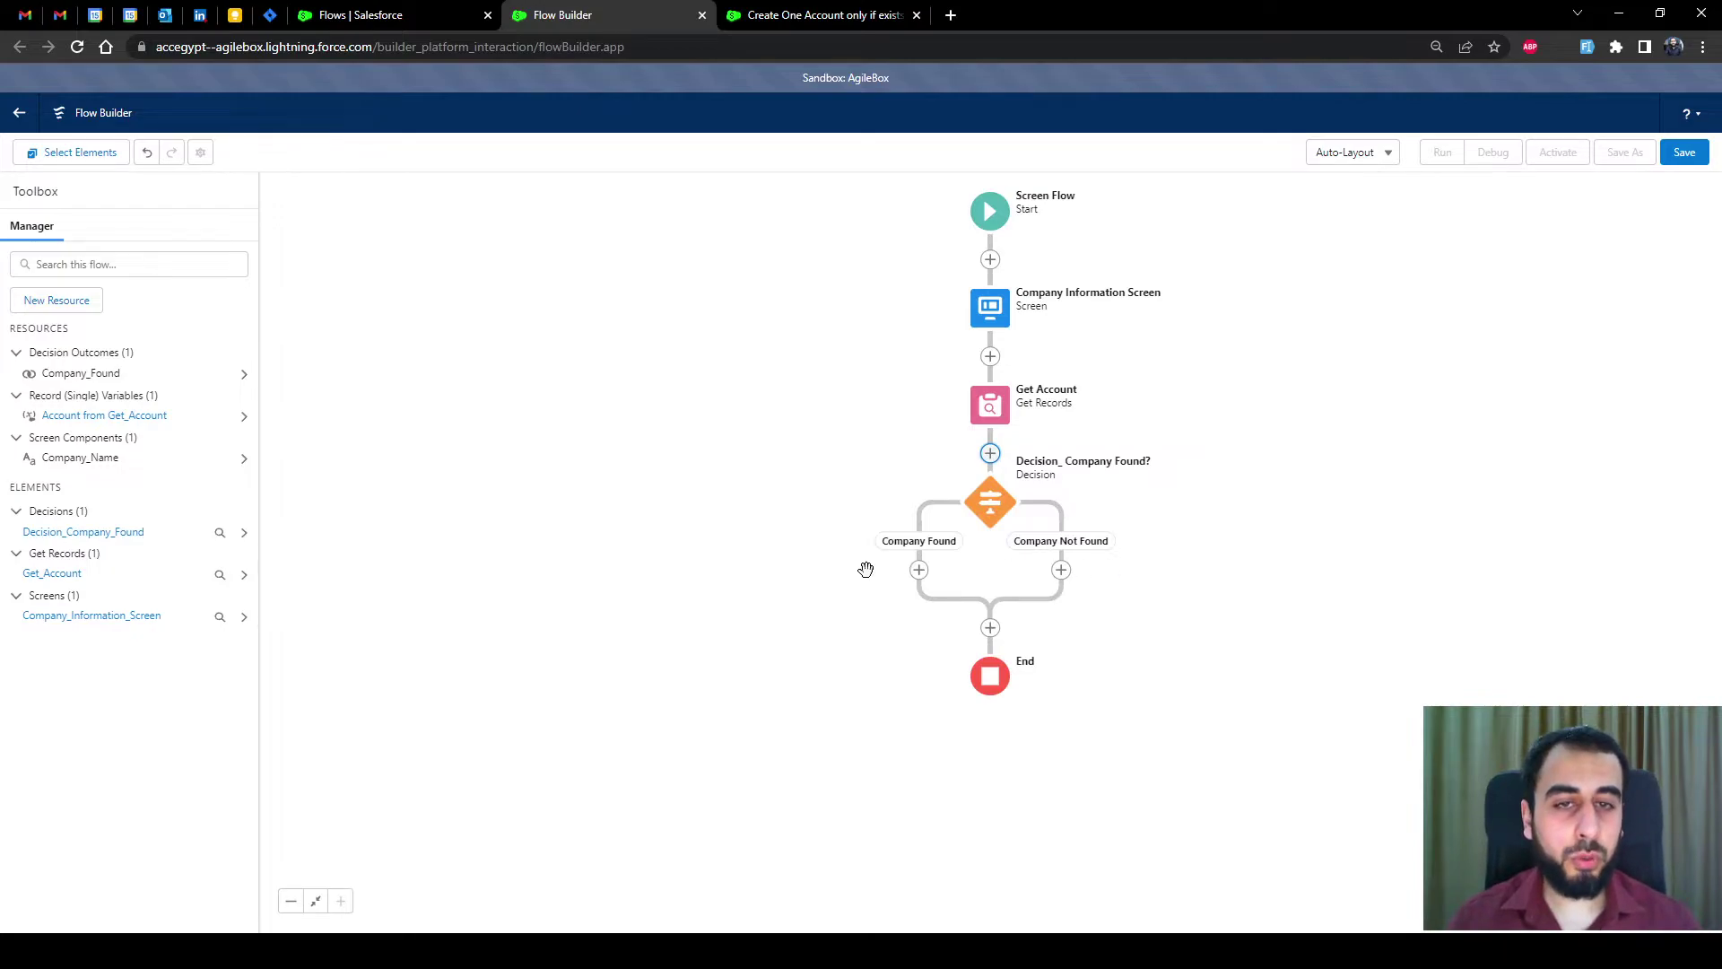
Step: Add a Screen element on the Company Found path and label it "Account Found Alert Screen"
{"action": "left_click", "coordinate": [919, 570]}
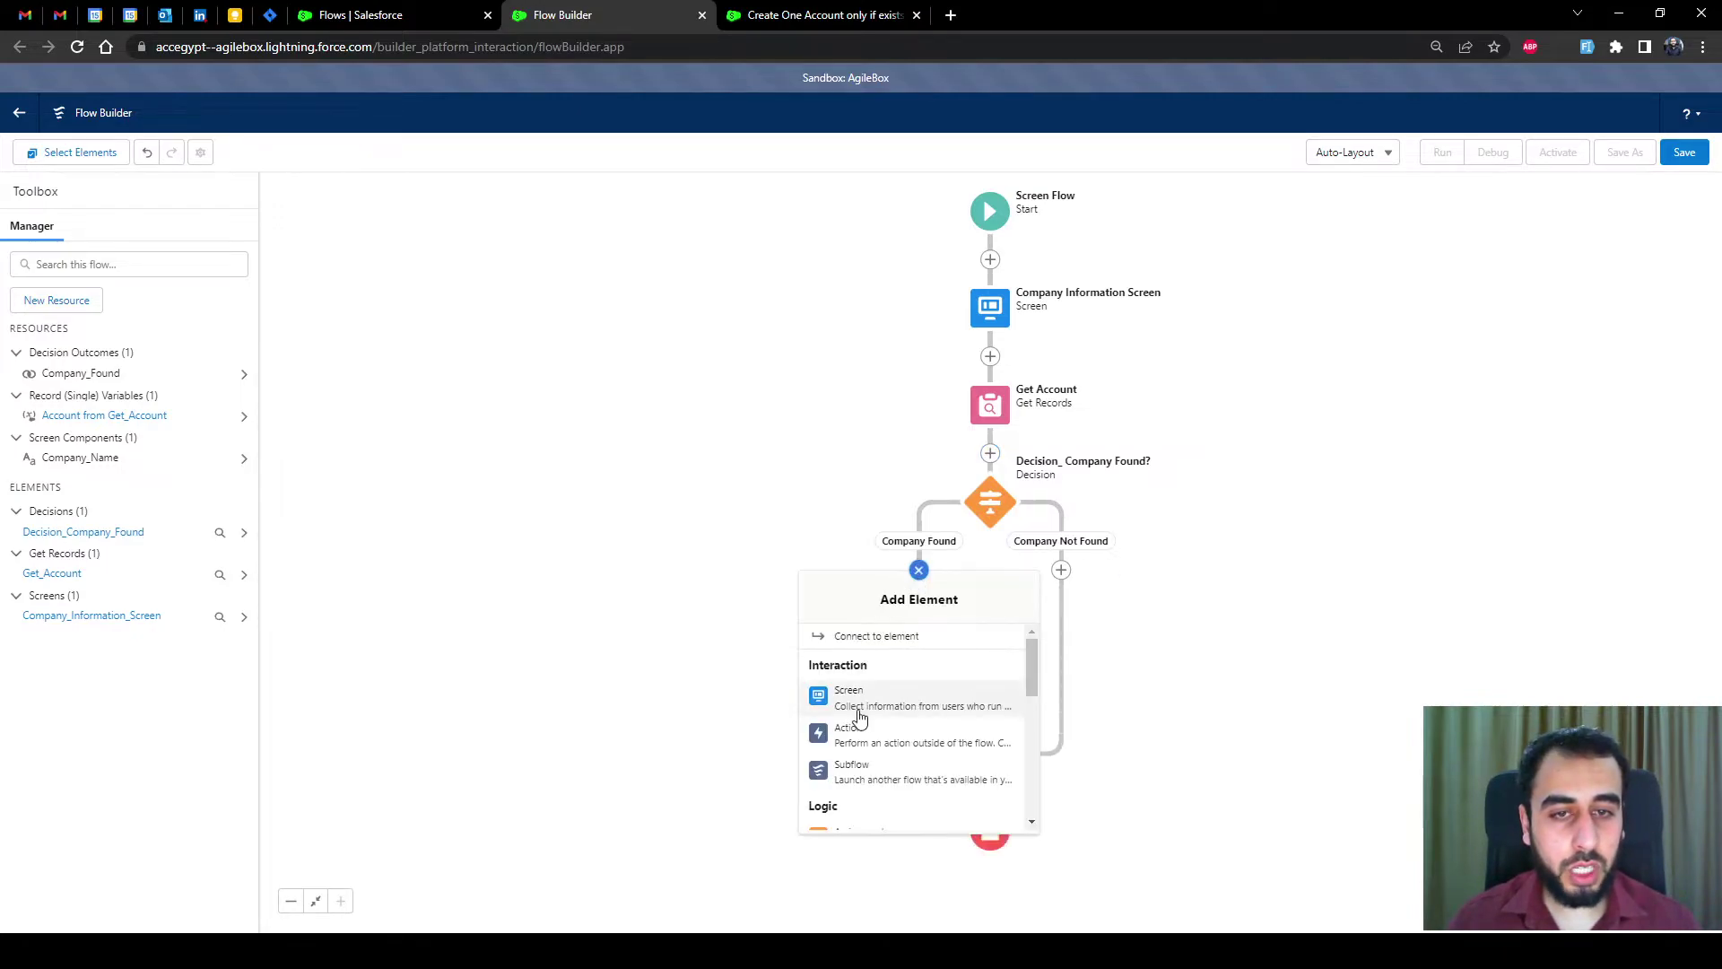
{"action": "left_click", "coordinate": [866, 696]}
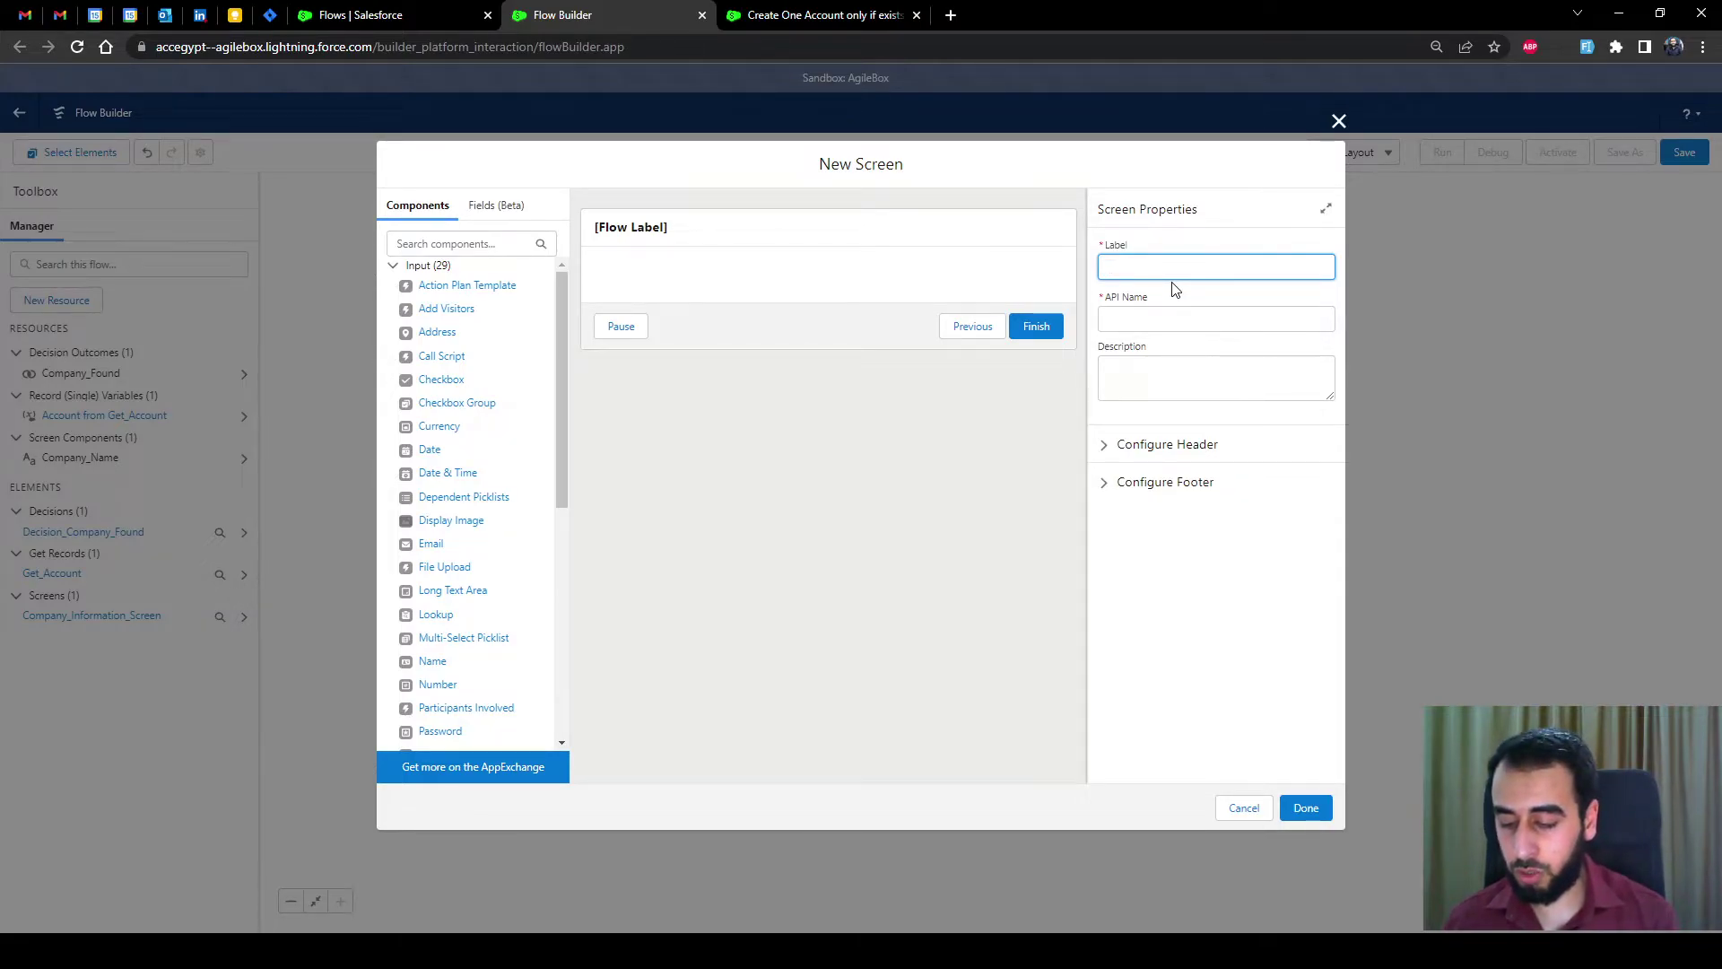
{"action": "type", "text": "Account "}
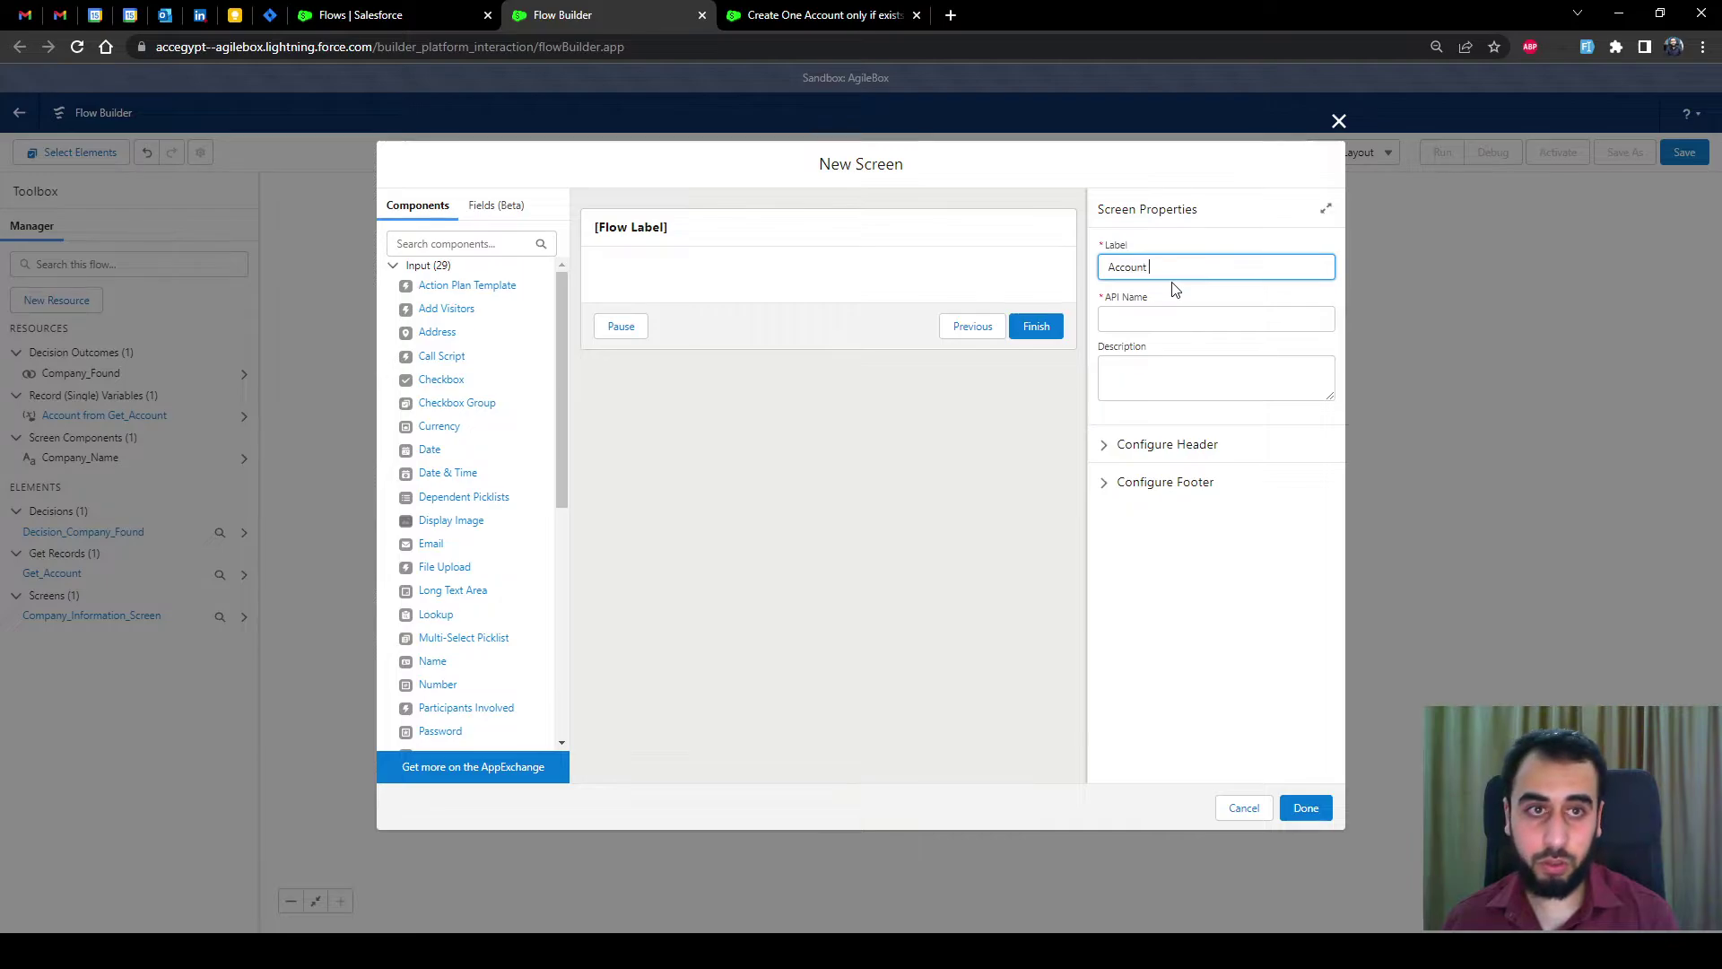
{"action": "type", "text": "Found Alert Screen"}
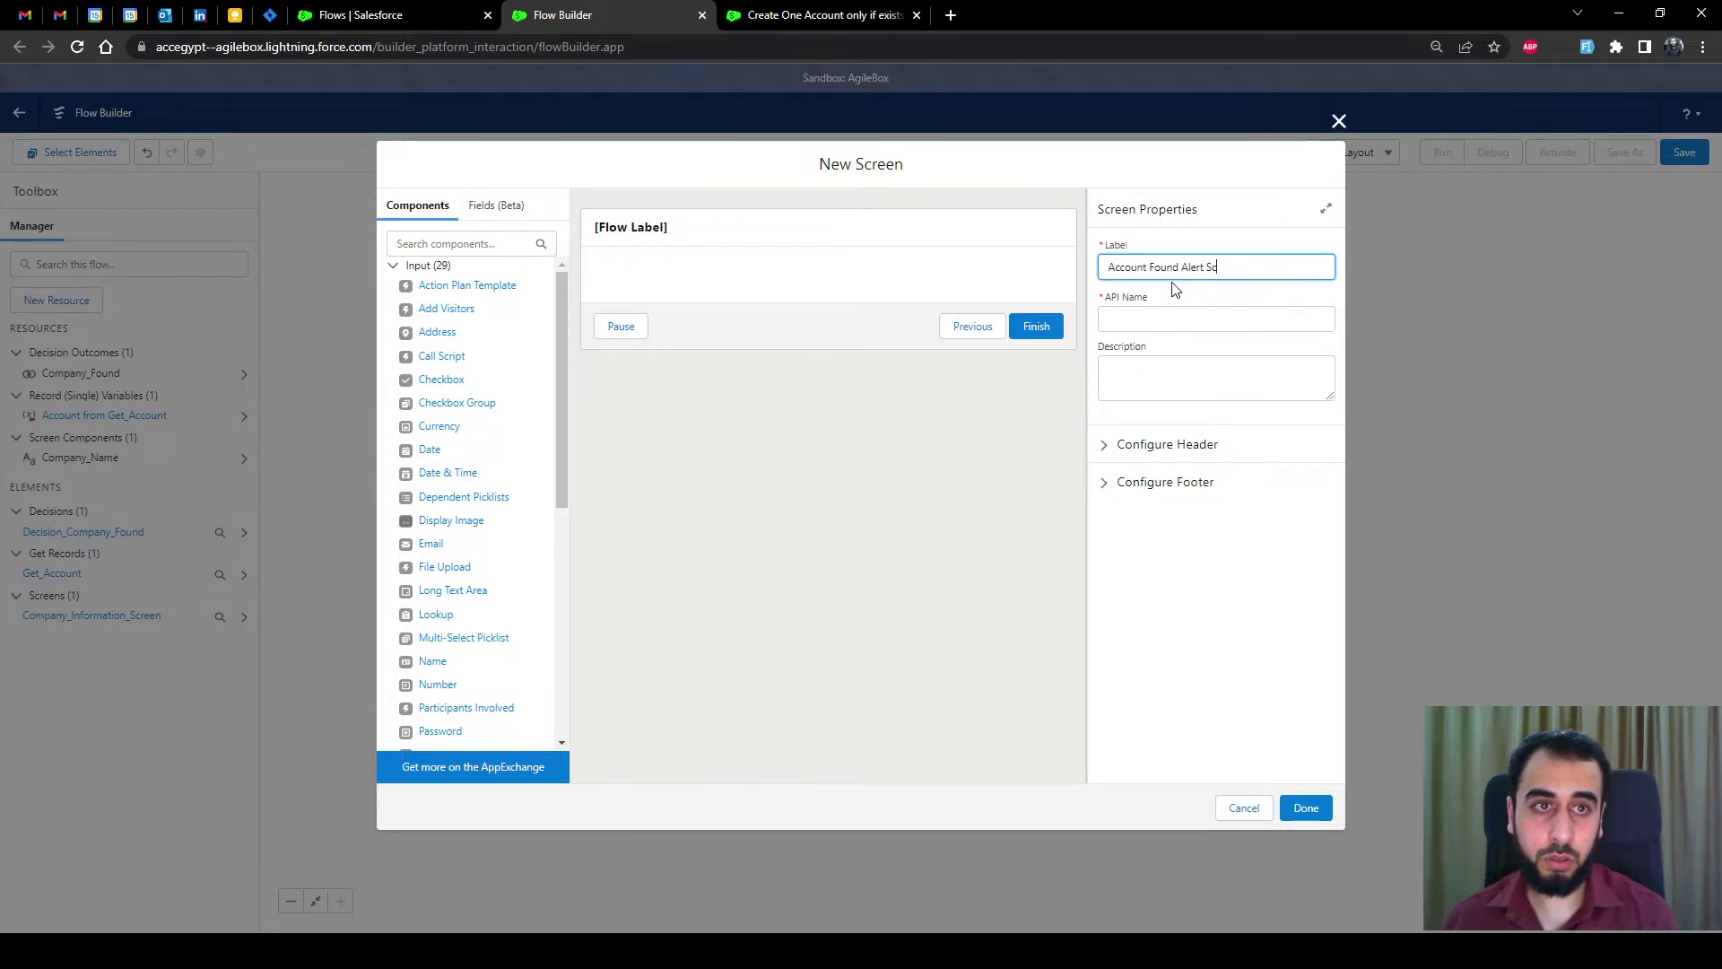
{"action": "left_click", "coordinate": [1179, 303]}
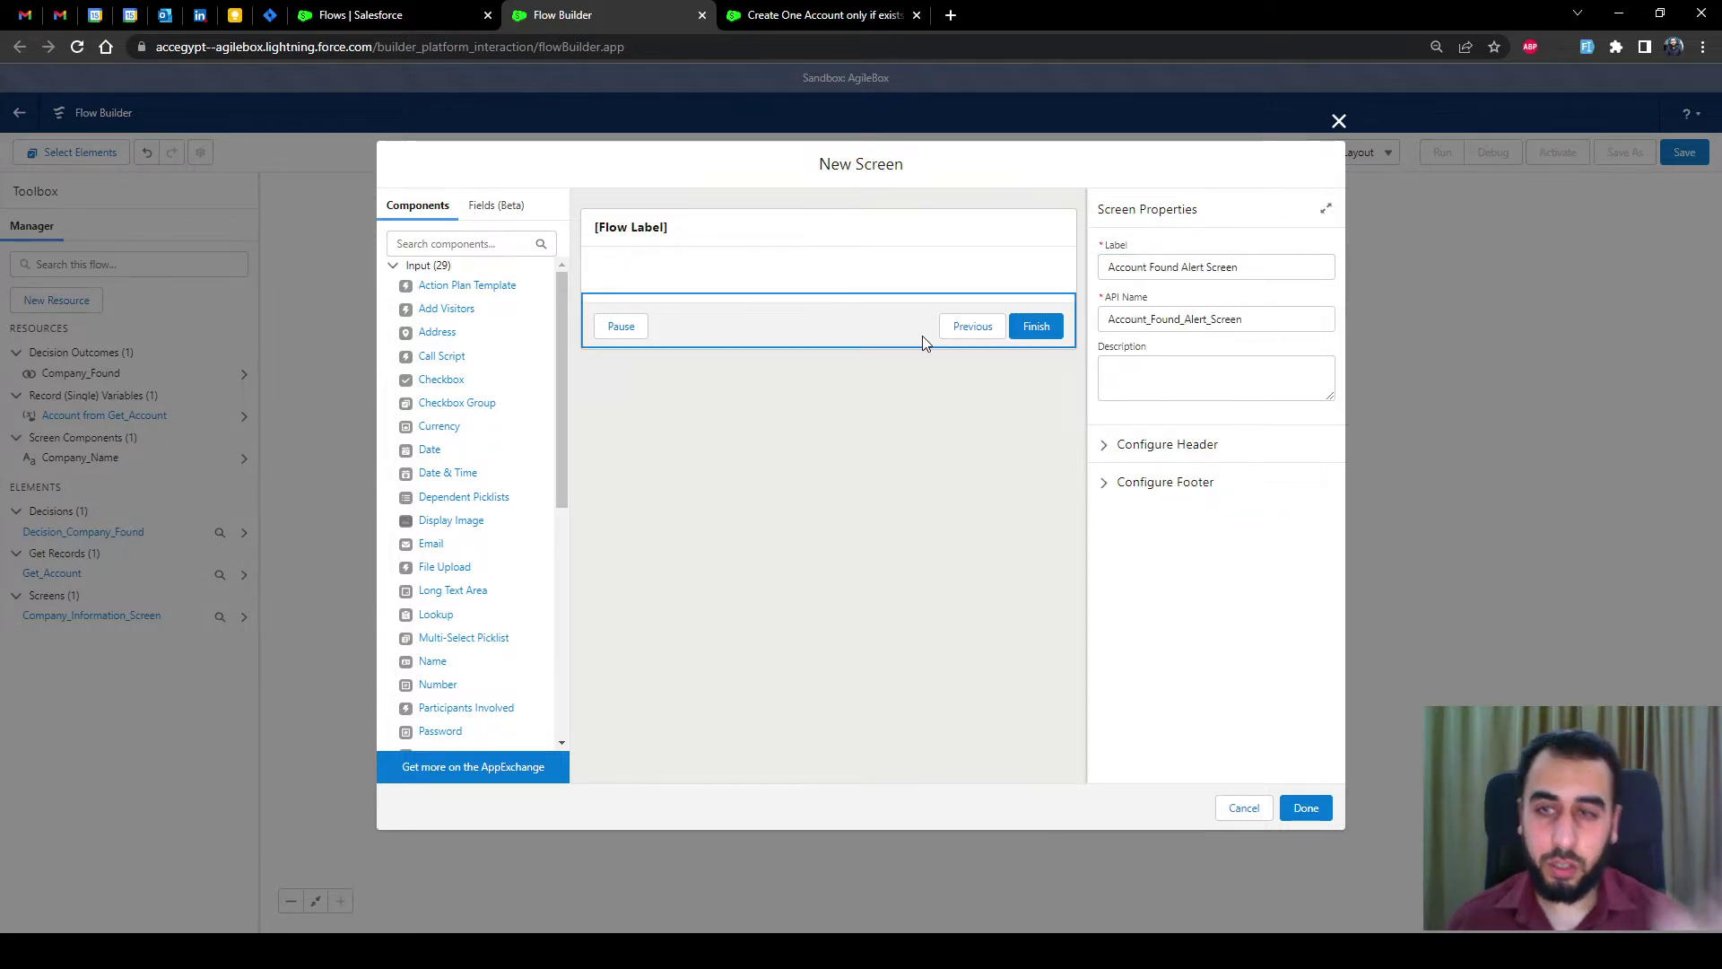
Step: Add a Display Text component to the alert screen with the message "There is already an account with this name"
{"action": "scroll", "coordinate": [504, 418], "scroll_direction": "down", "scroll_amount": 3}
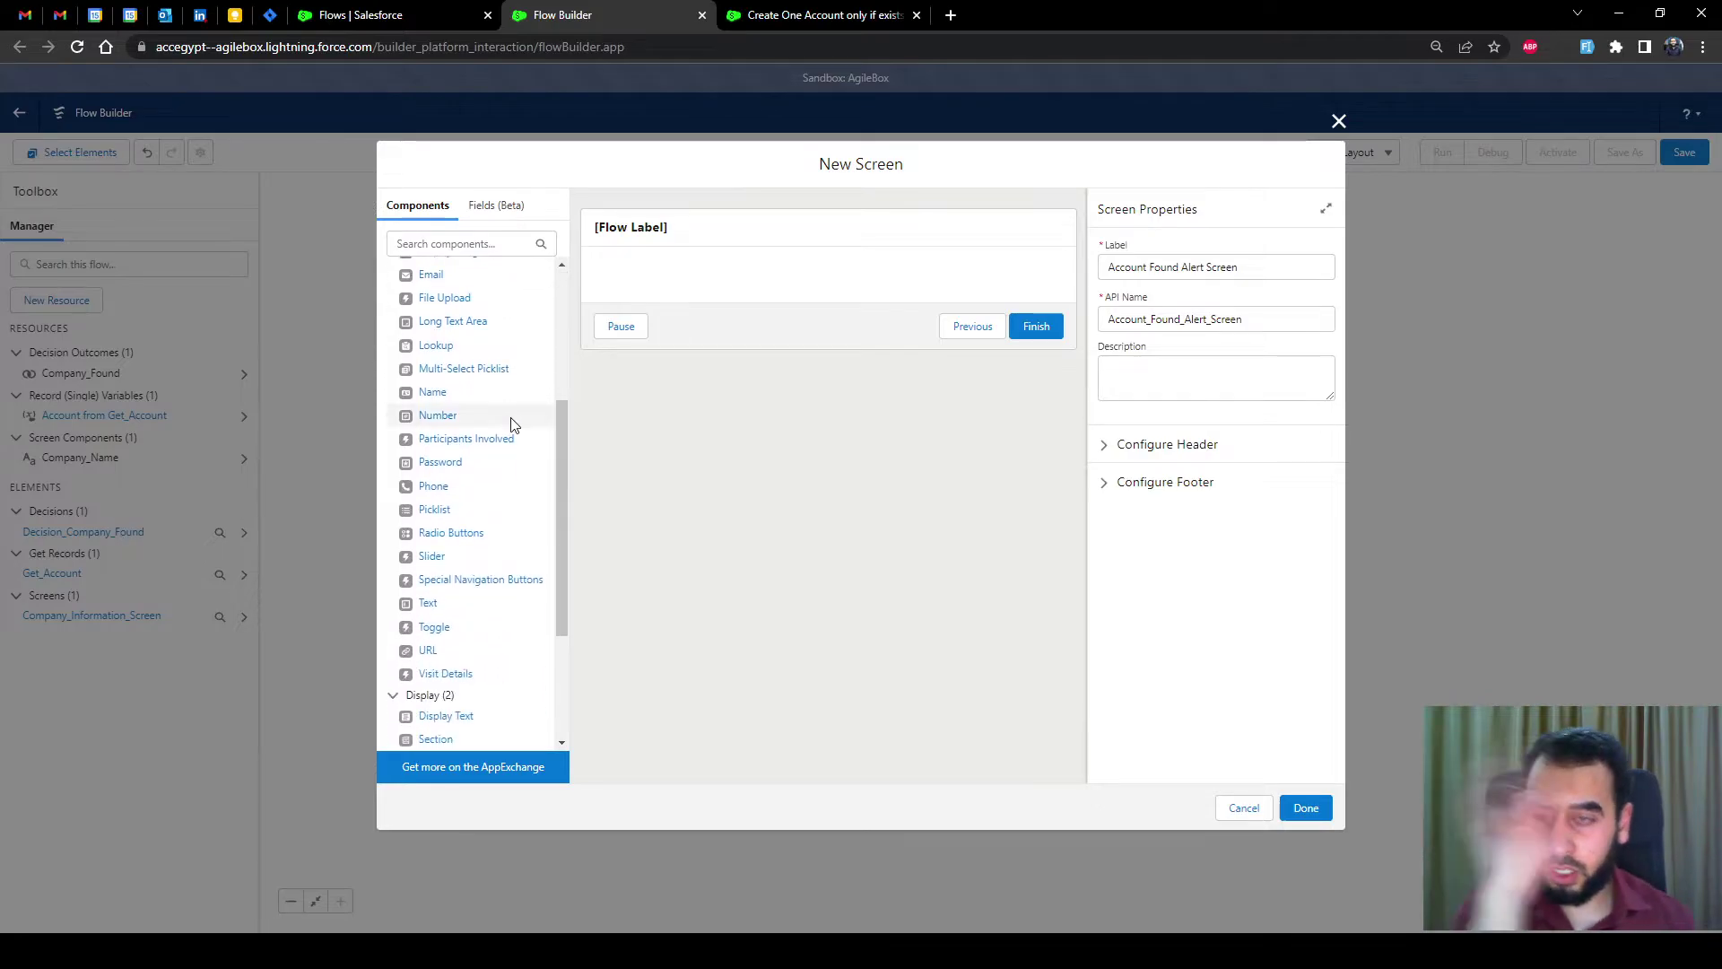
{"action": "left_click", "coordinate": [472, 712]}
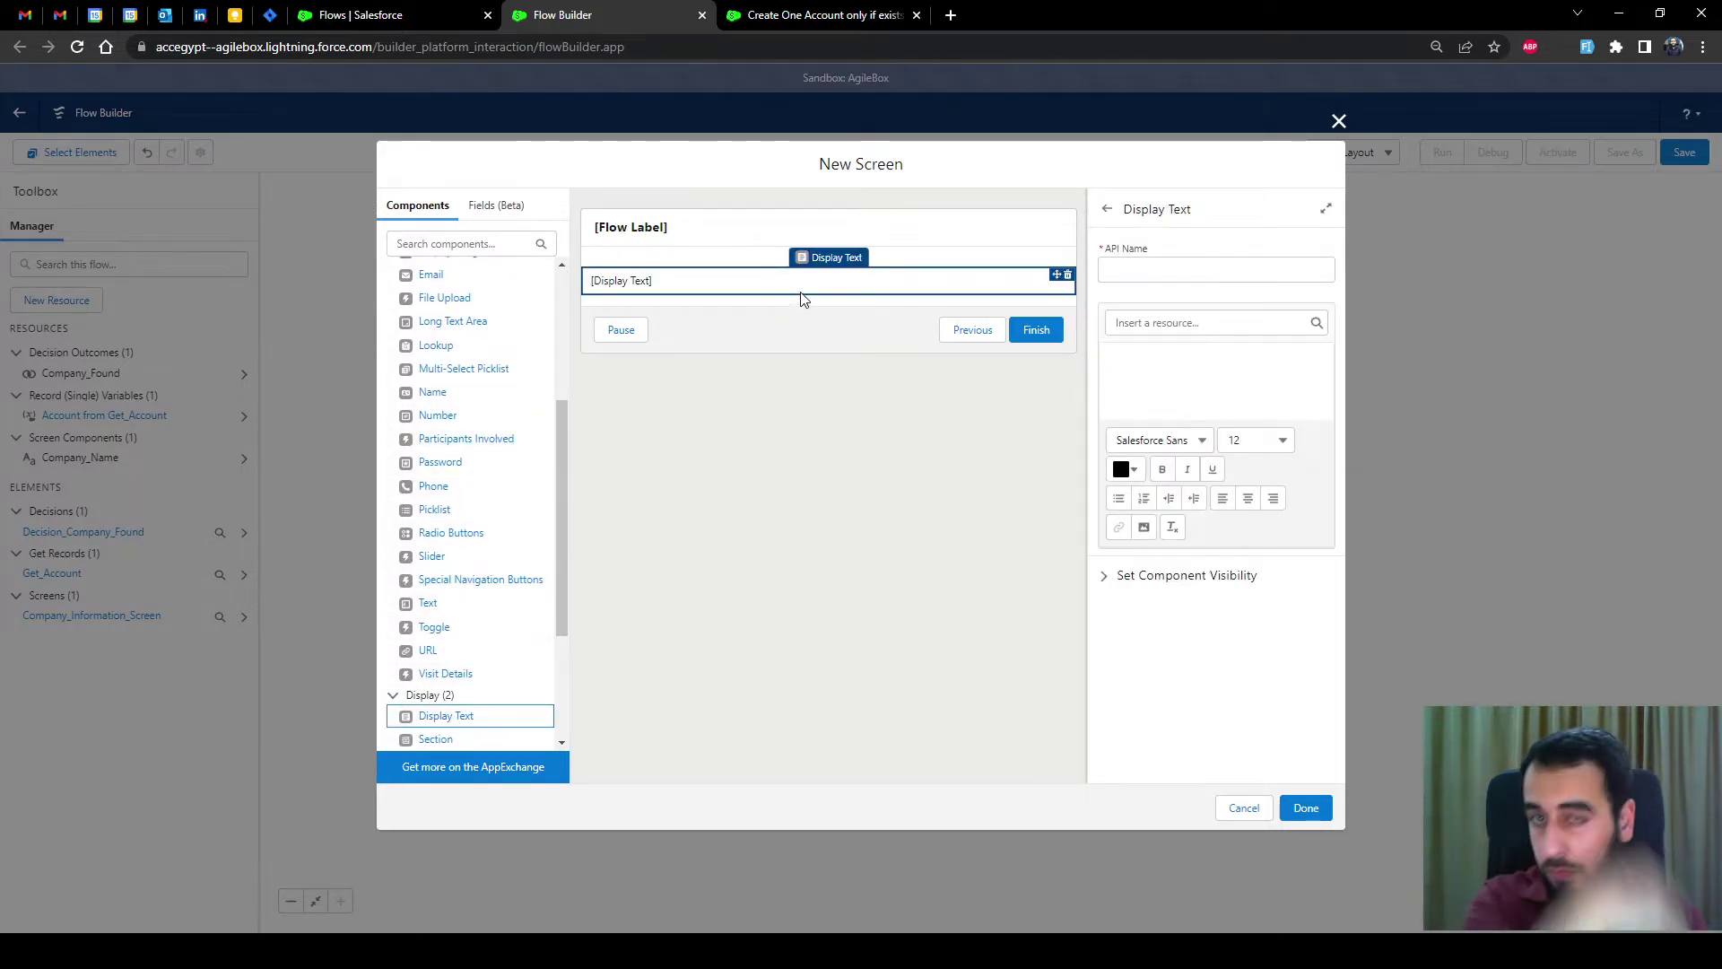
{"action": "left_click", "coordinate": [1190, 377]}
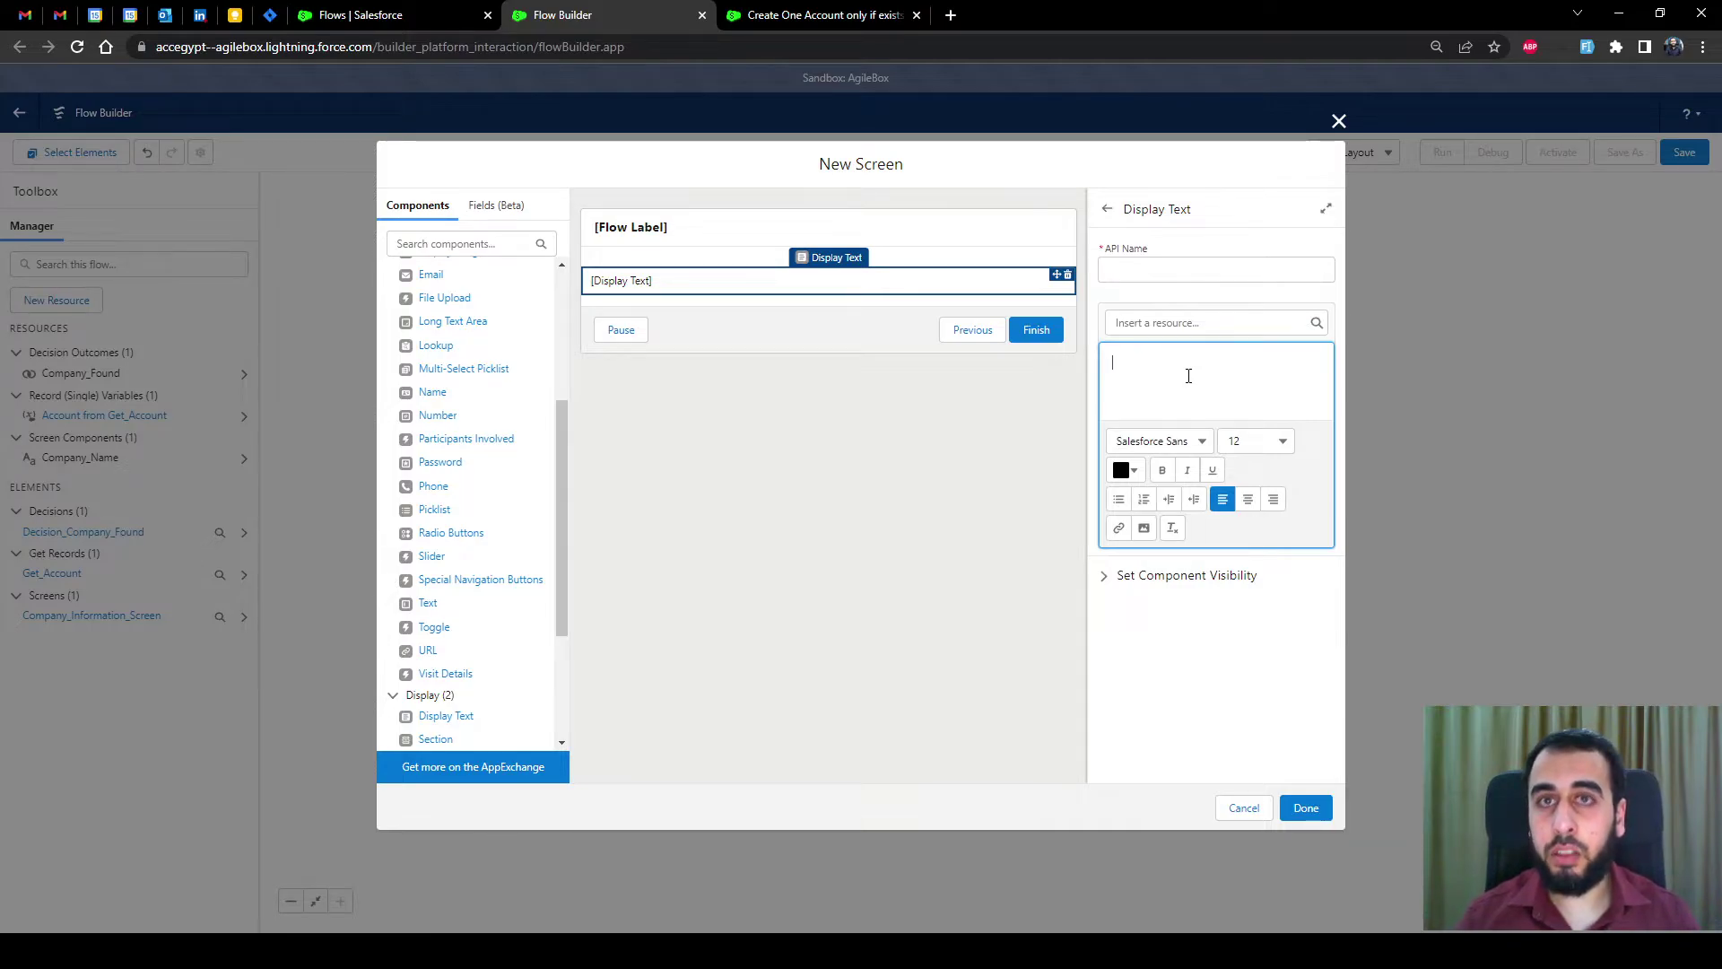
{"action": "type", "text": "There "}
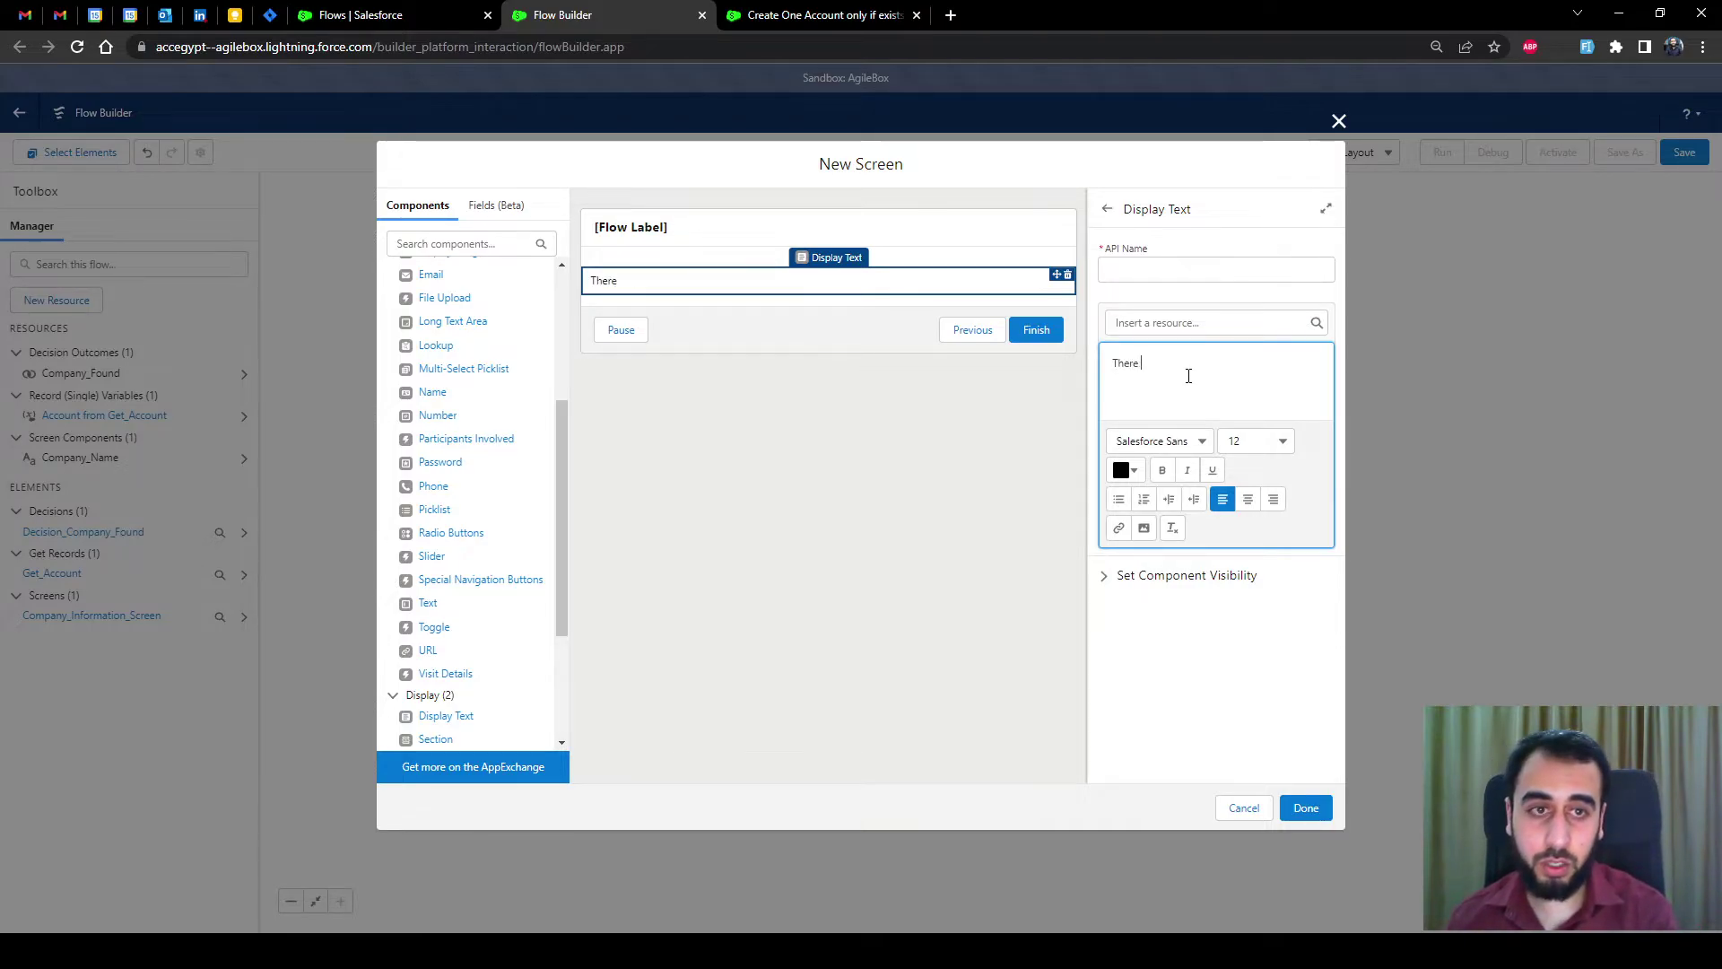
{"action": "type", "text": "is already an account "}
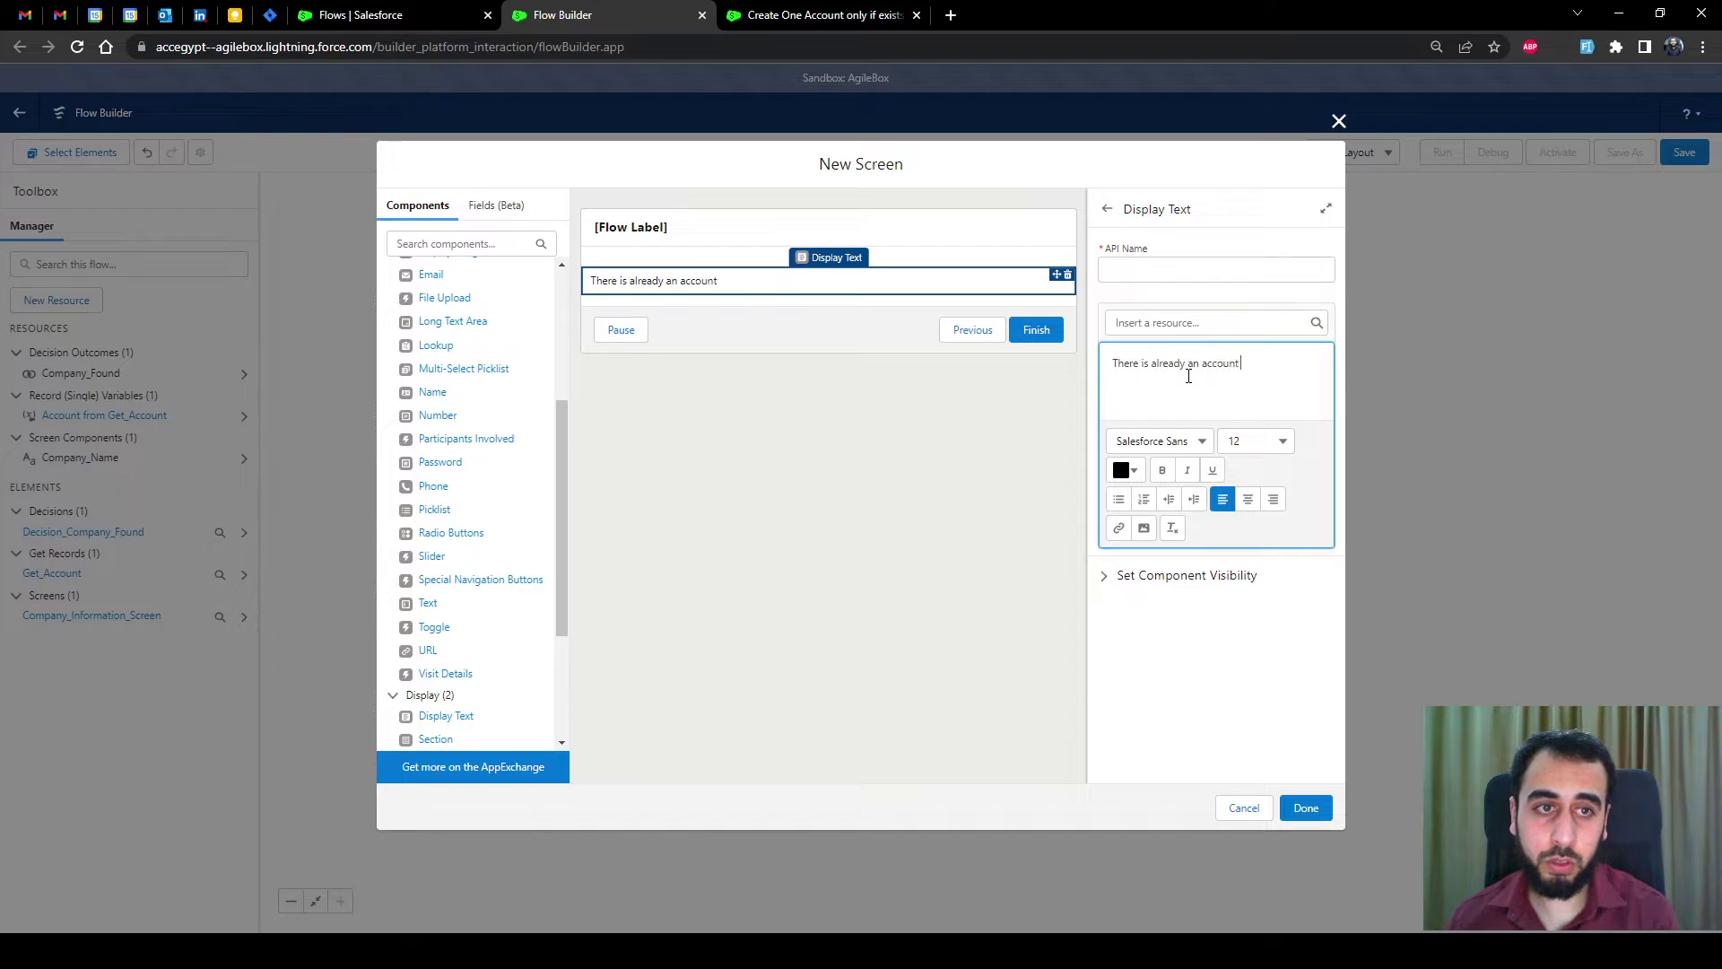
{"action": "type", "text": "with this name"}
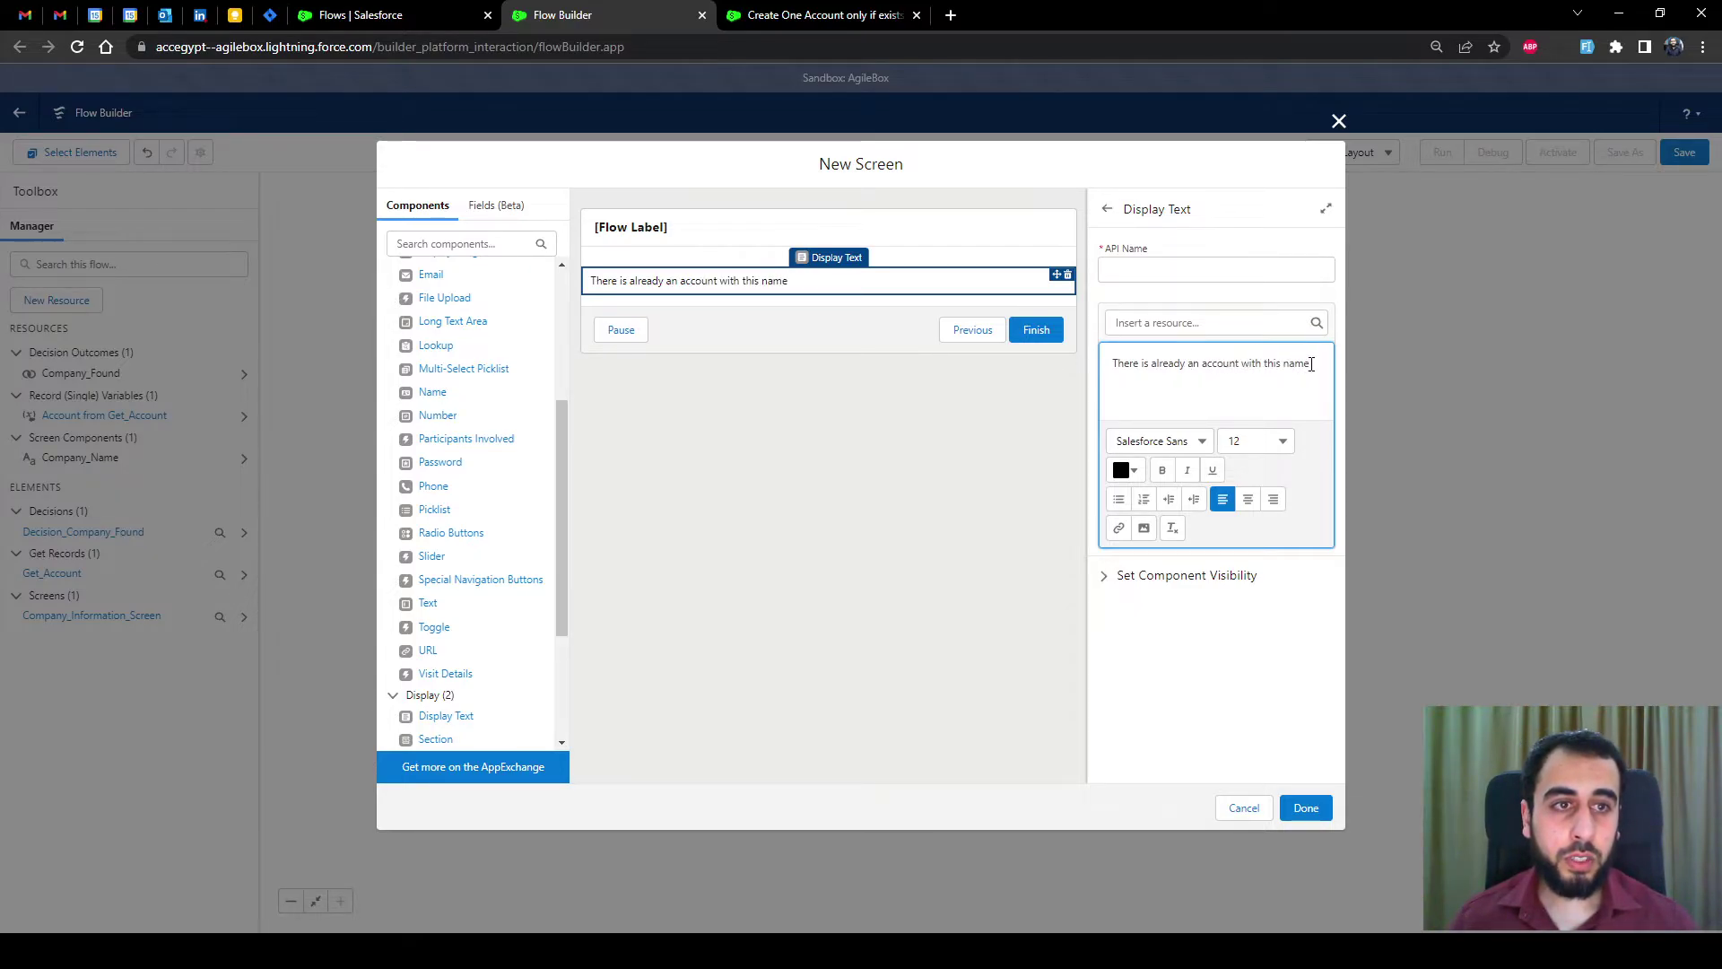
Step: Set the Display Text component's API name to DisplayText_AccountFound
{"action": "left_click", "coordinate": [1171, 278]}
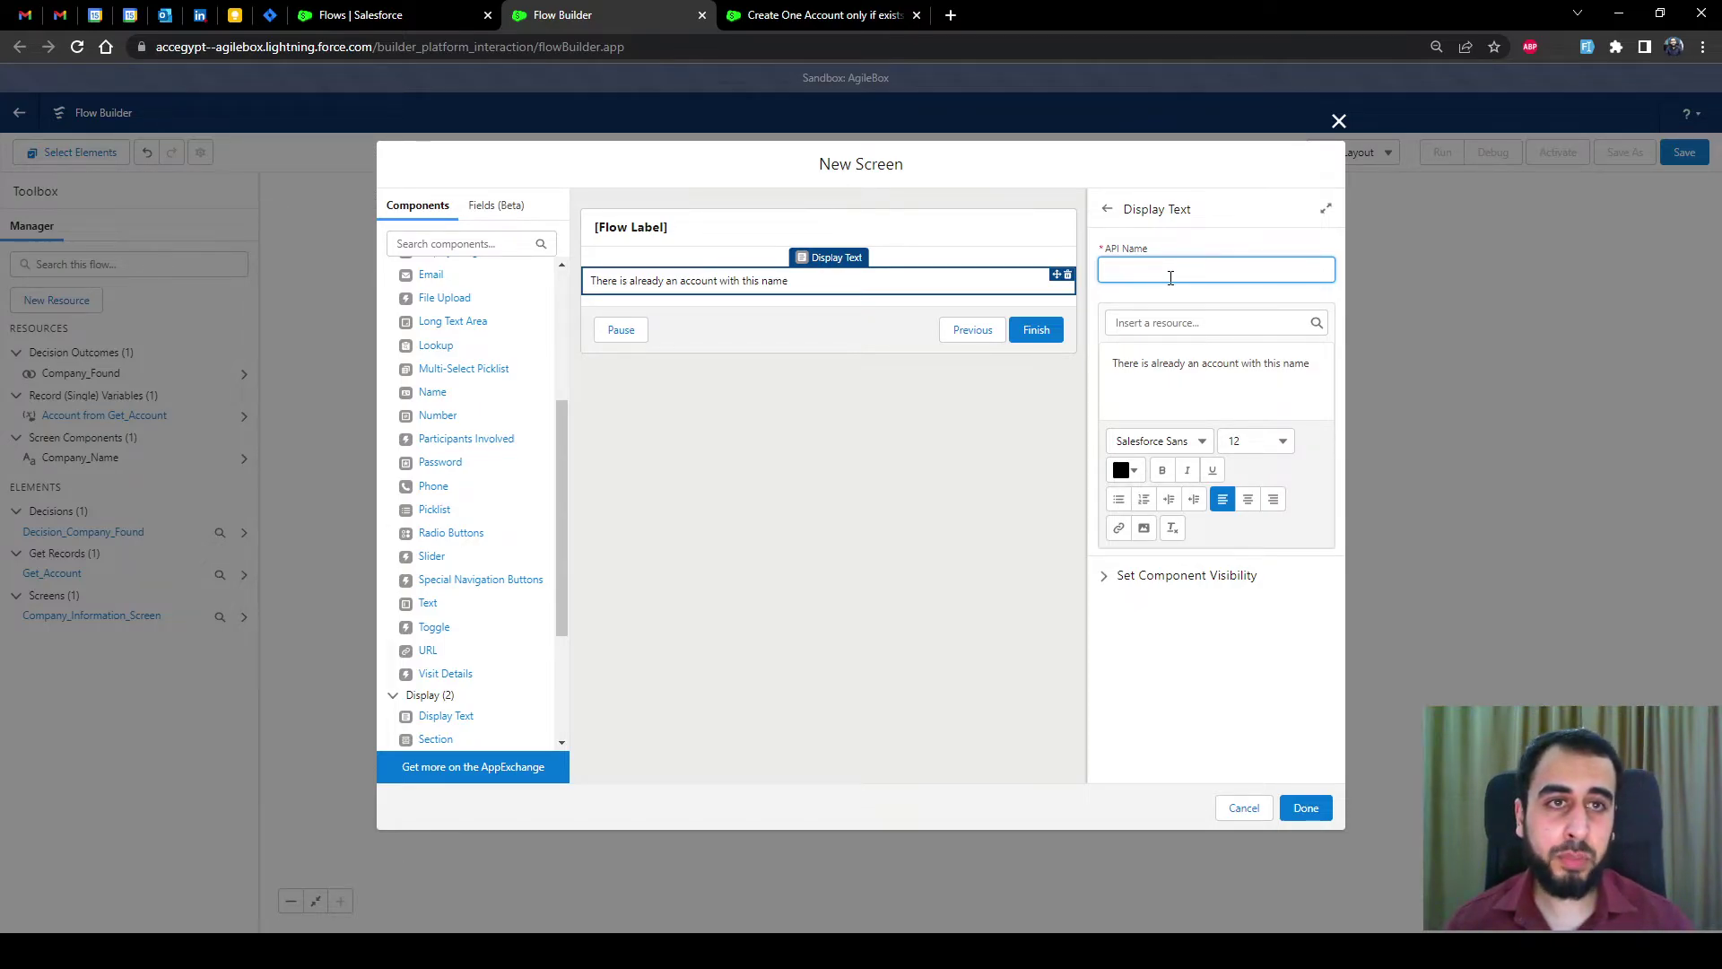
{"action": "type", "text": "DisplayText_"}
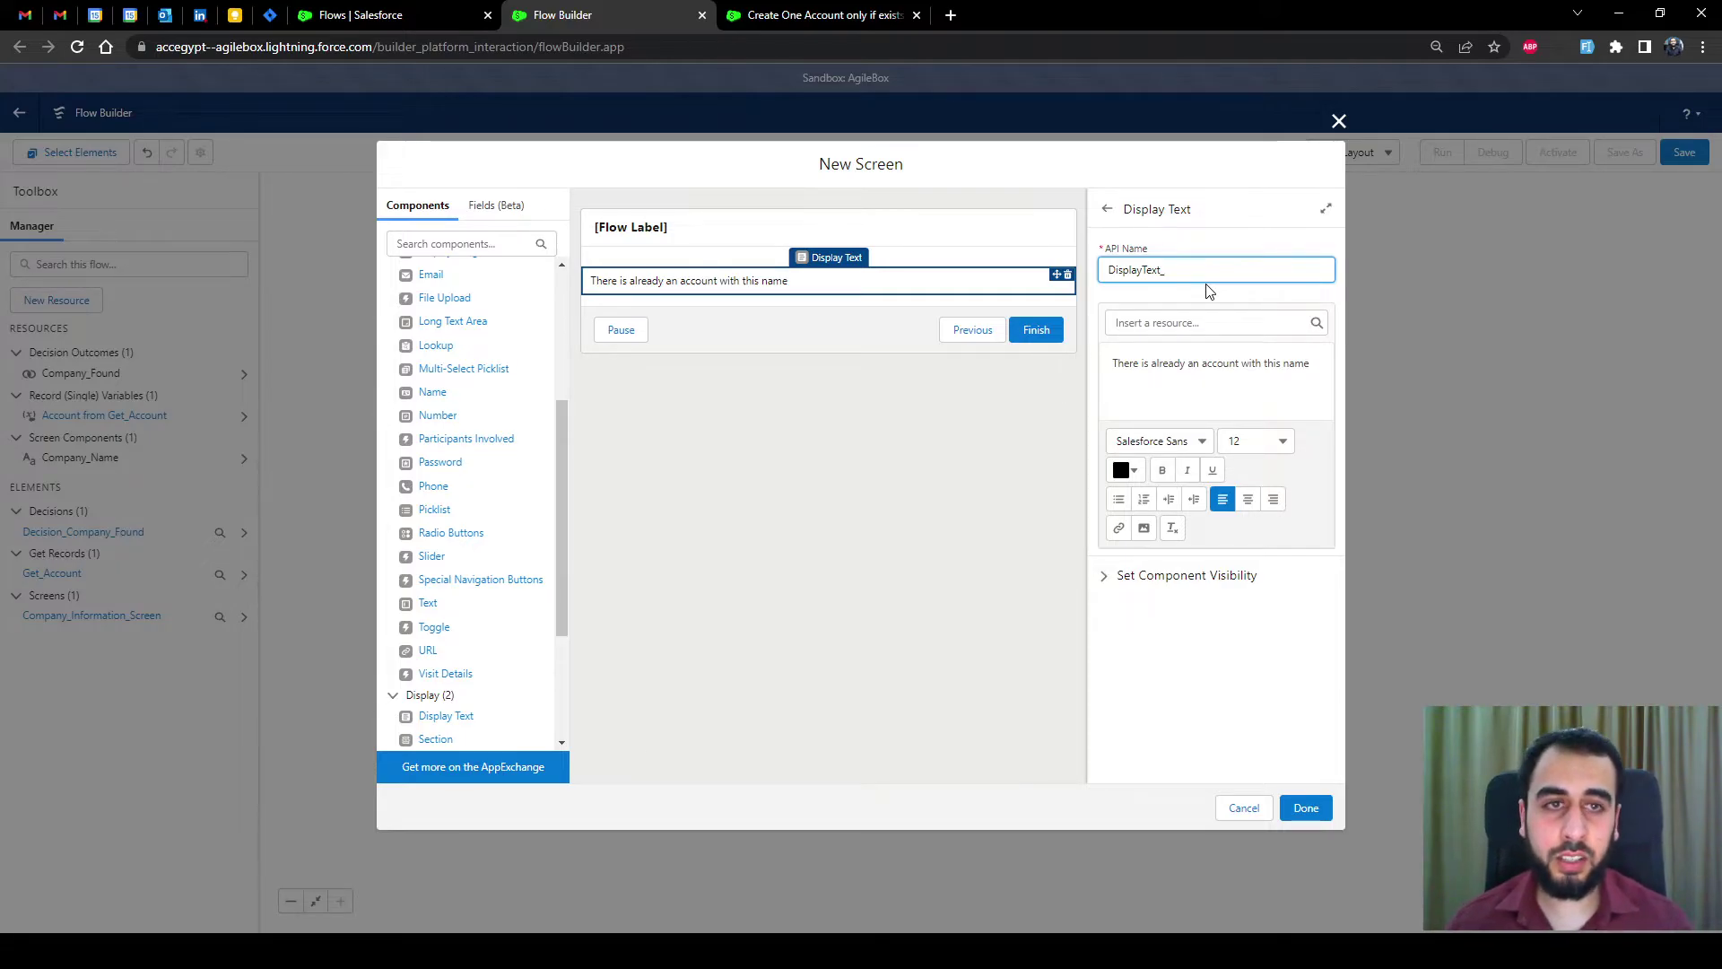
{"action": "type", "text": "Account Found"}
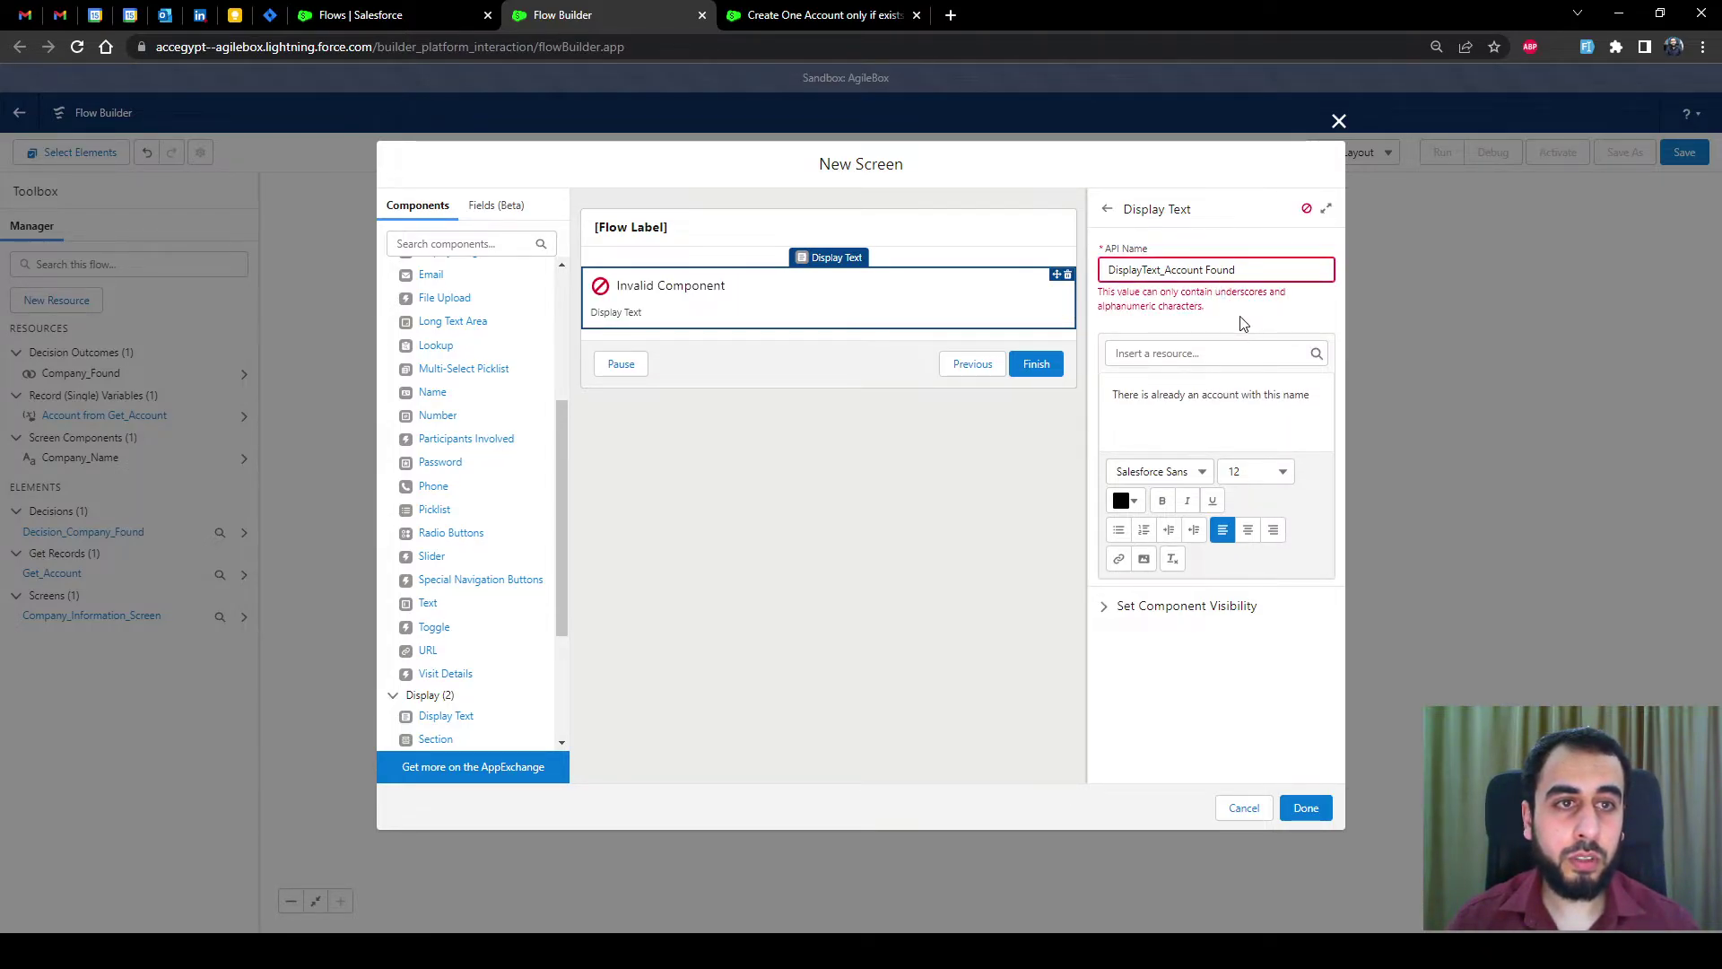
{"action": "key", "text": "ctrl+Left"}
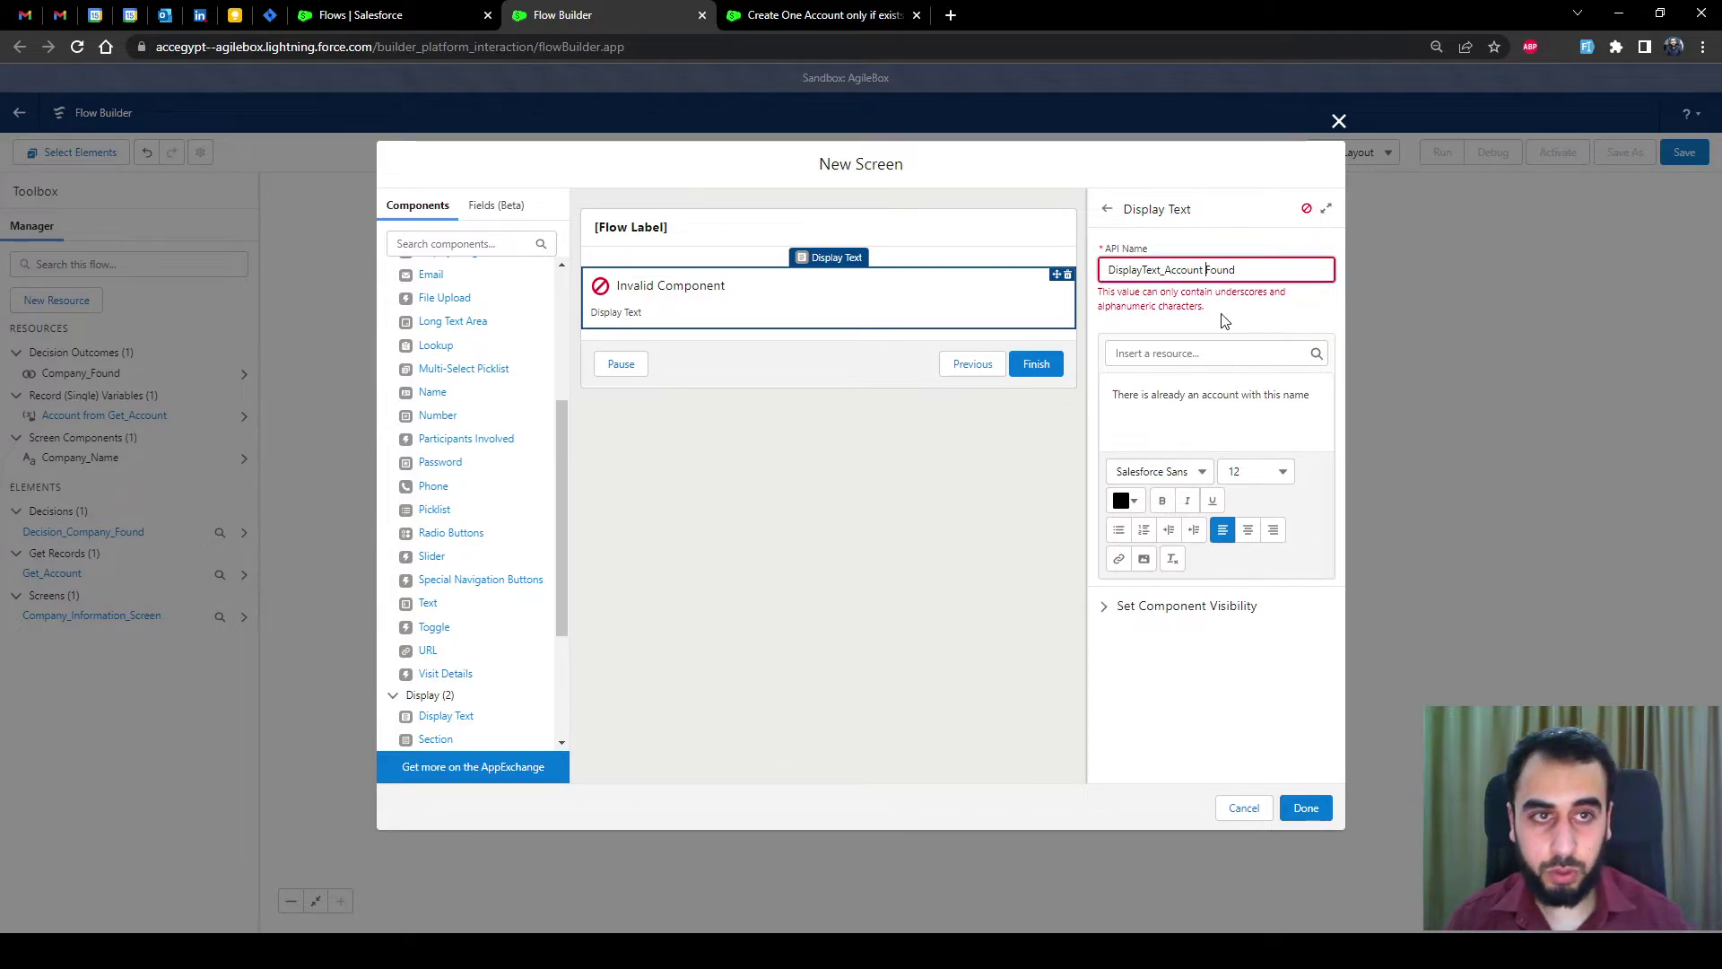
{"action": "key", "text": "BackSpace"}
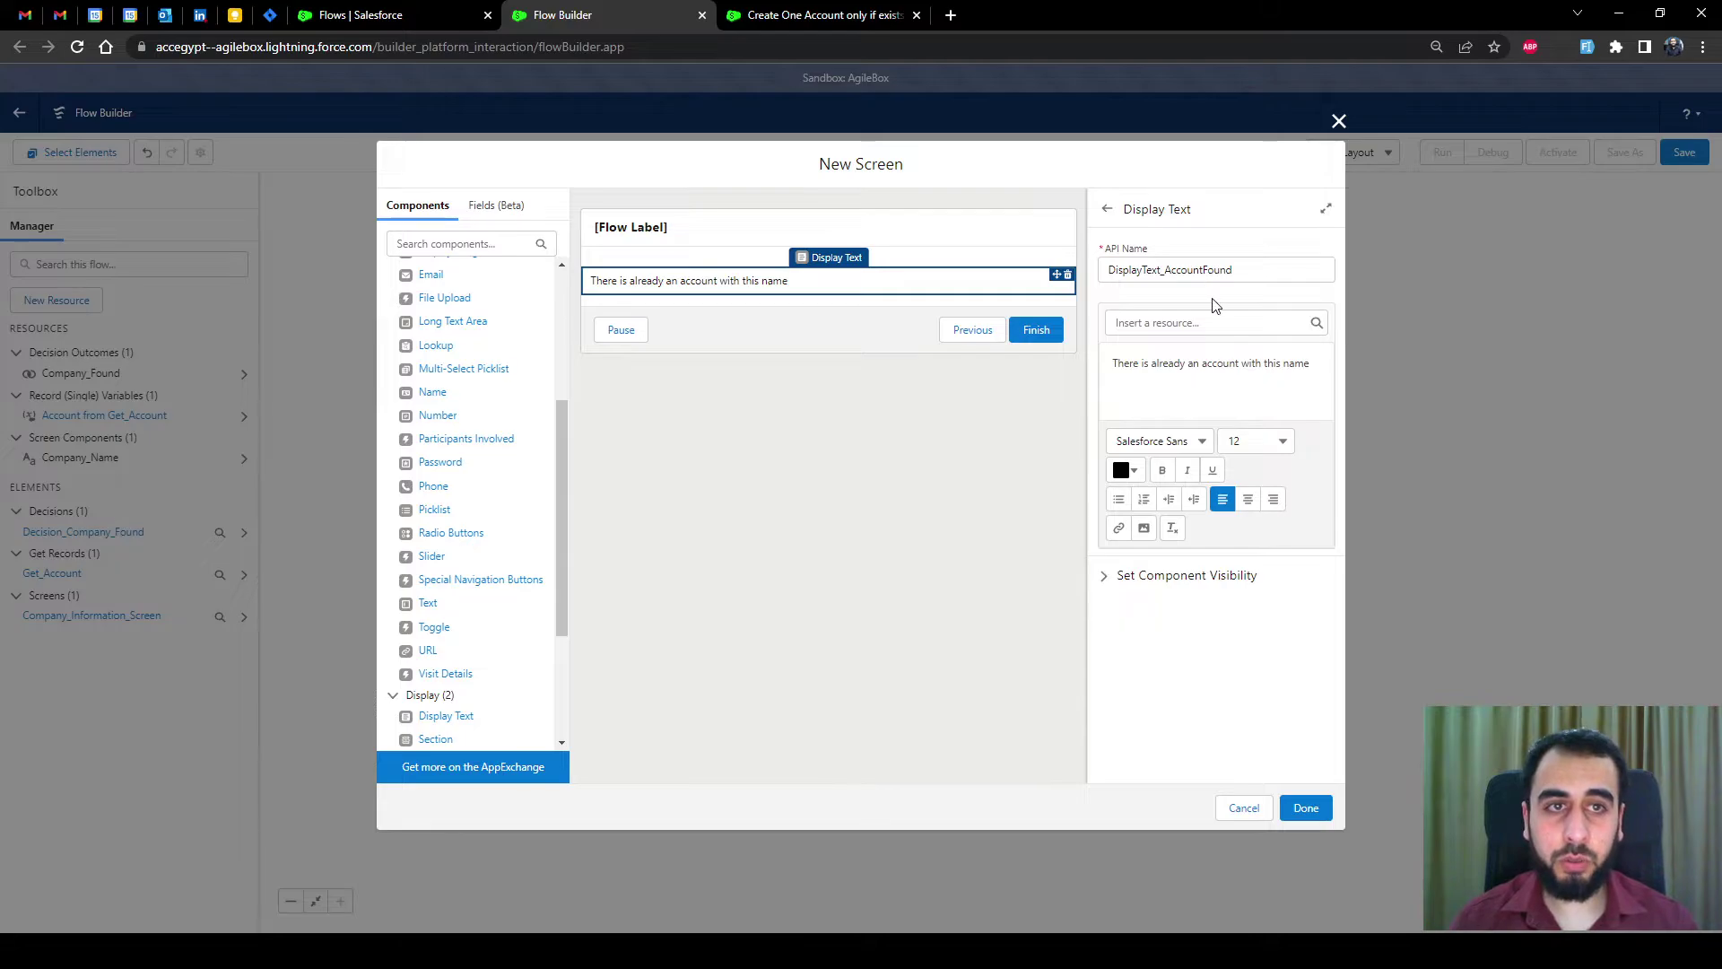
Step: Review the prefix and suffix of the Display Text API name, and save the alert screen
{"action": "left_click_drag", "start_coordinate": [1159, 270], "coordinate": [1083, 277]}
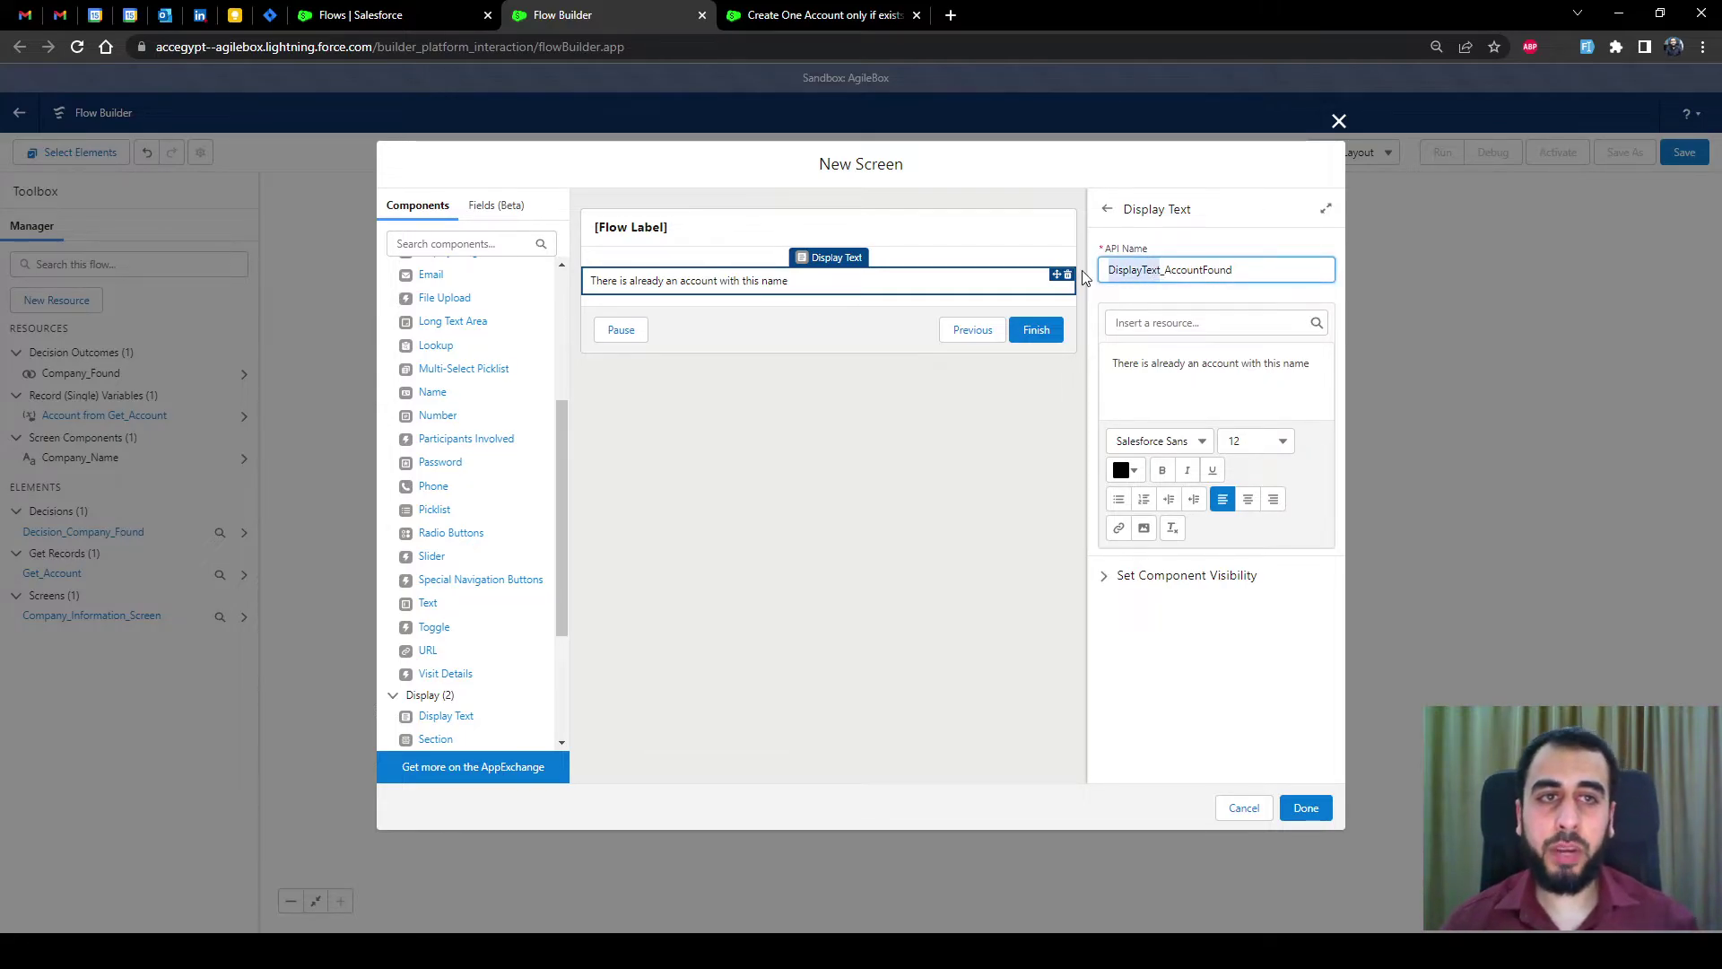
{"action": "left_click", "coordinate": [1192, 270]}
{"action": "left_click_drag", "start_coordinate": [1164, 270], "coordinate": [1260, 269]}
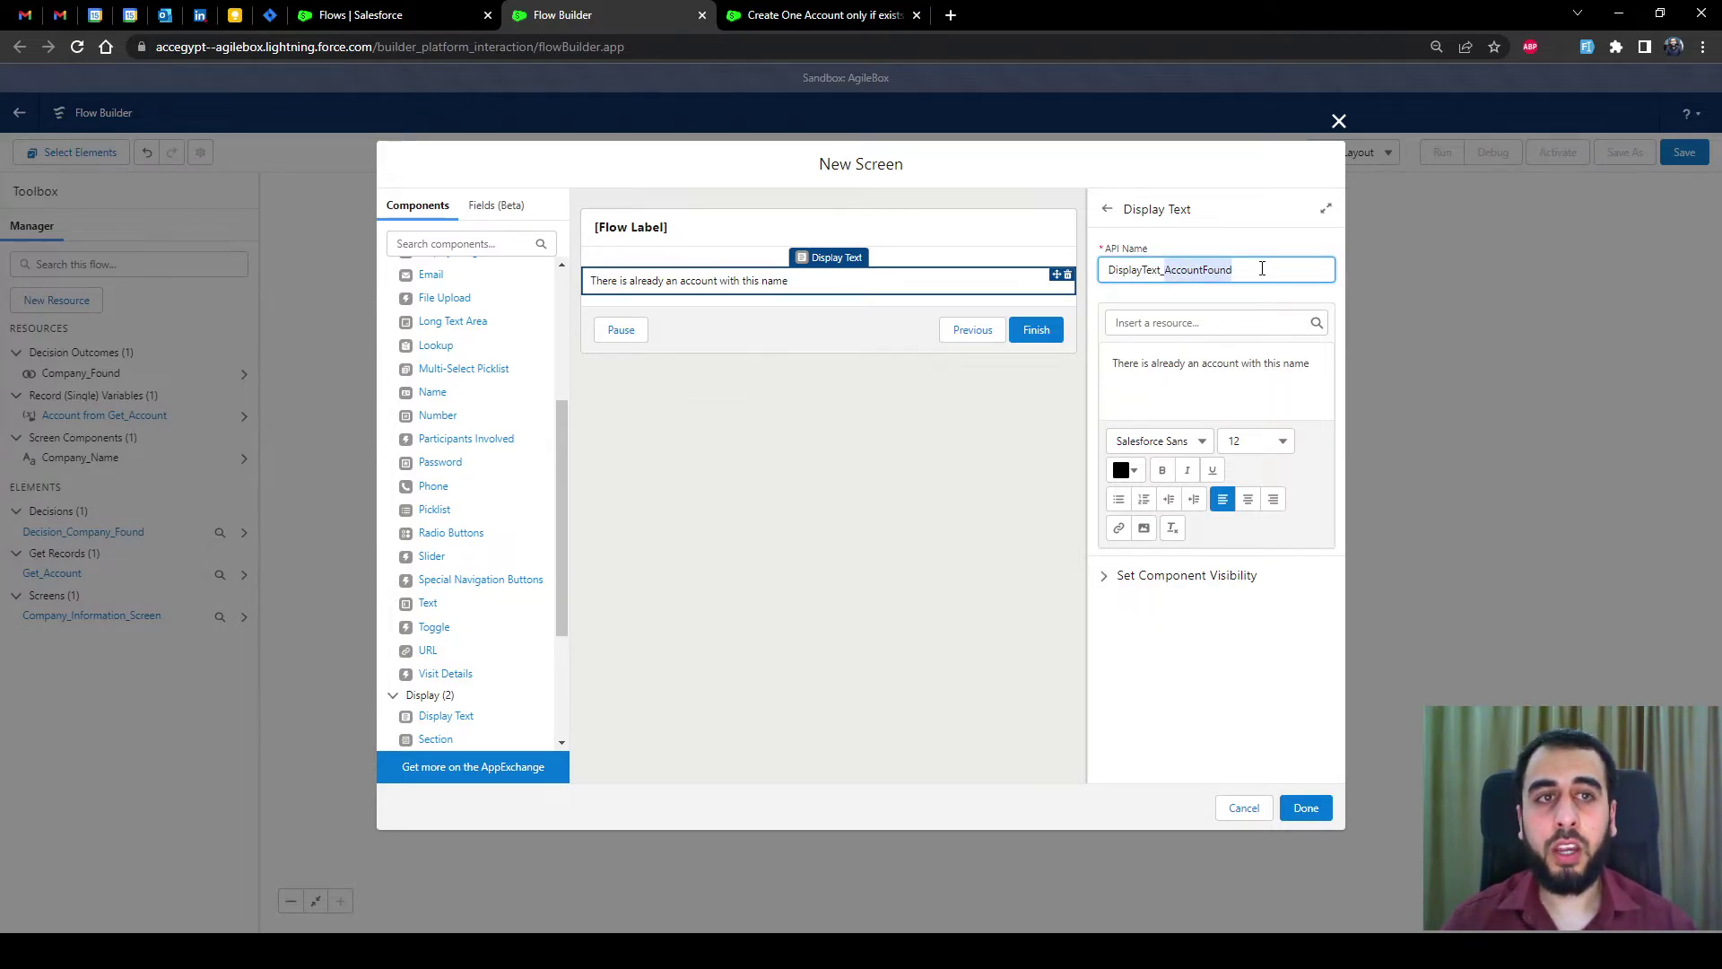
{"action": "left_click", "coordinate": [1226, 272]}
{"action": "left_click_drag", "start_coordinate": [1162, 270], "coordinate": [1106, 276]}
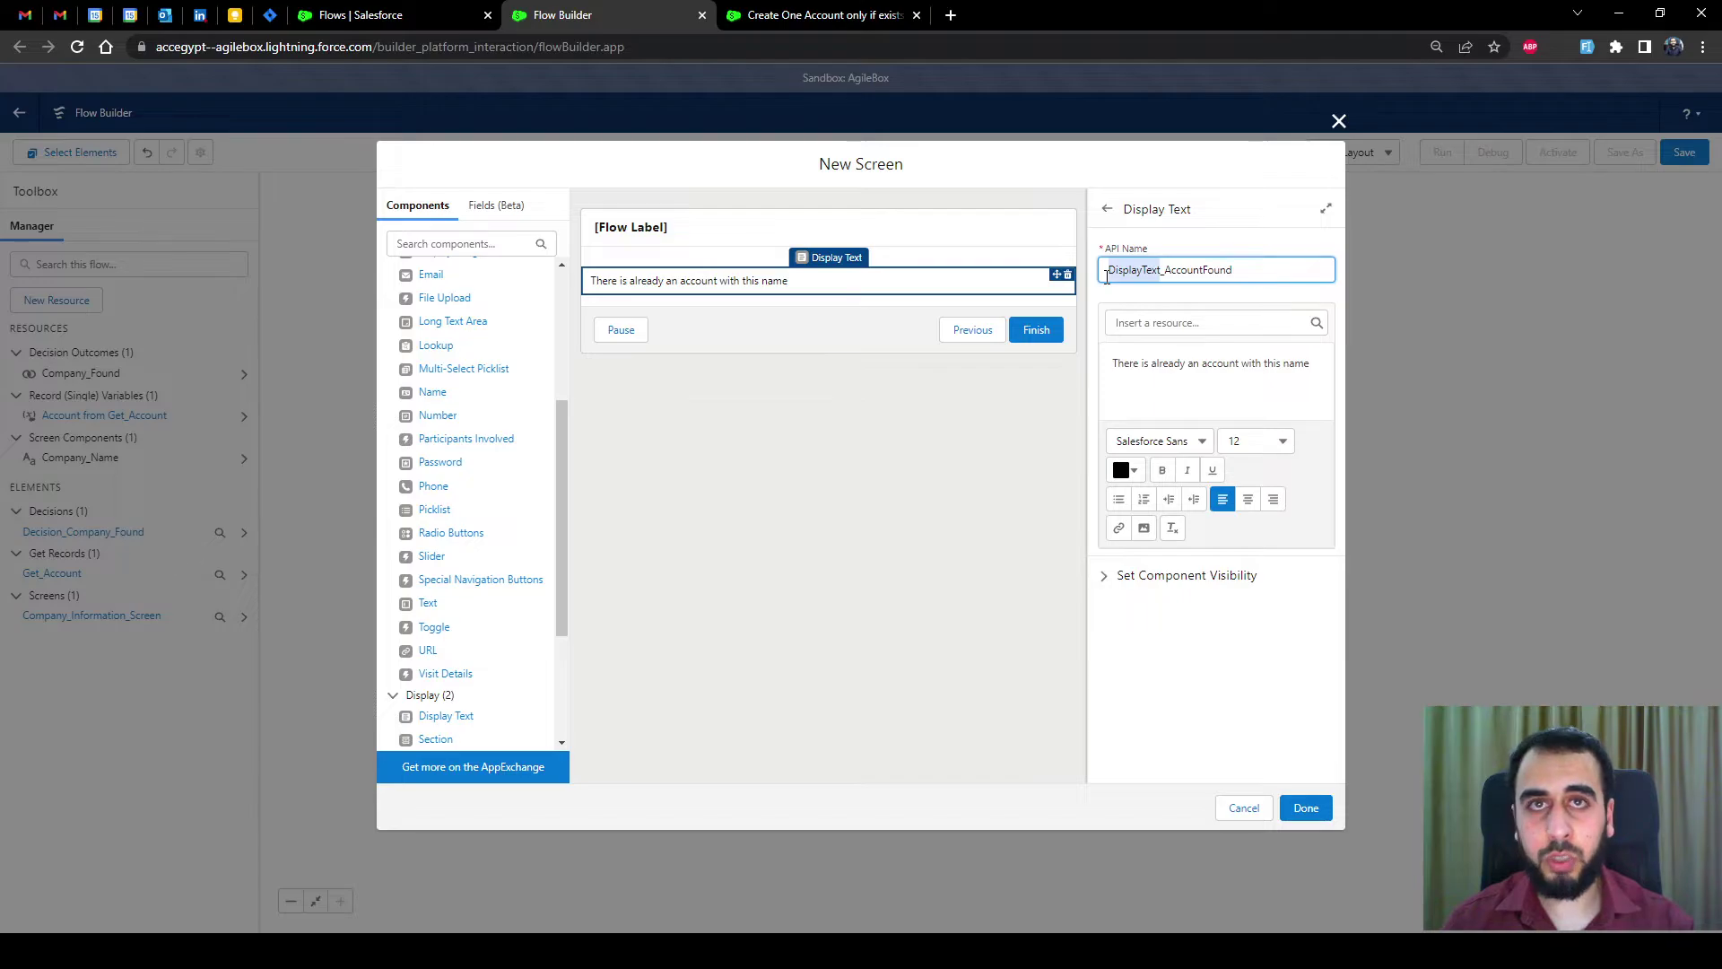
{"action": "left_click", "coordinate": [1106, 276]}
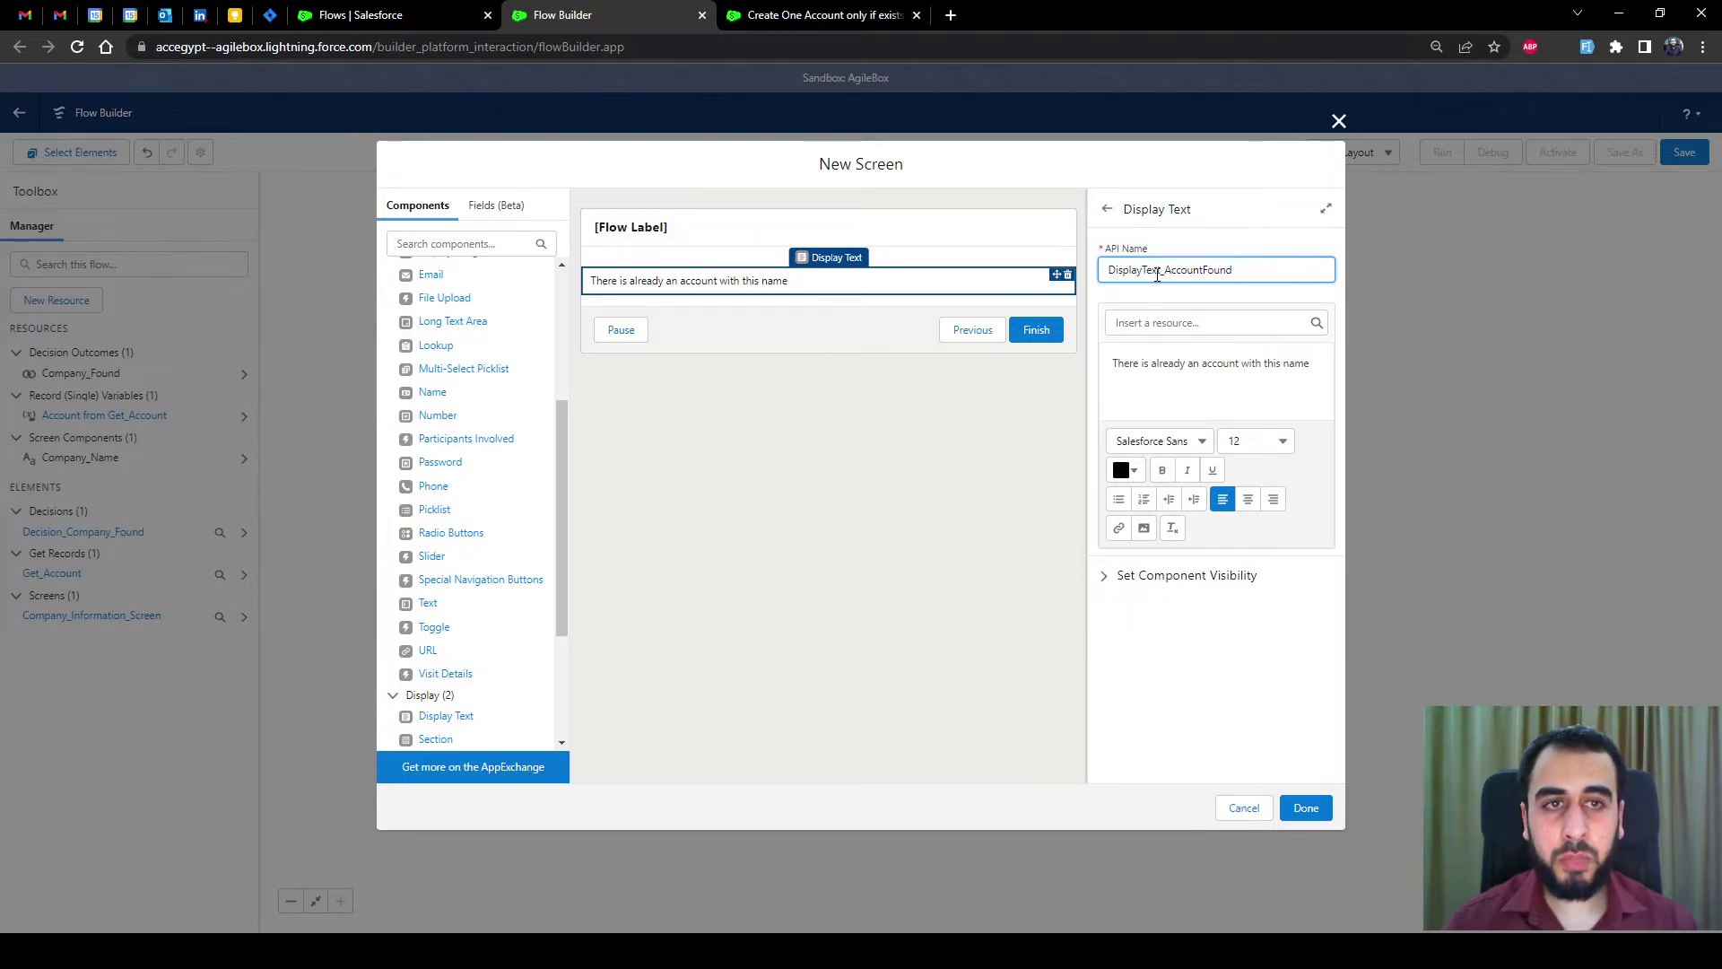
{"action": "left_click", "coordinate": [1306, 807]}
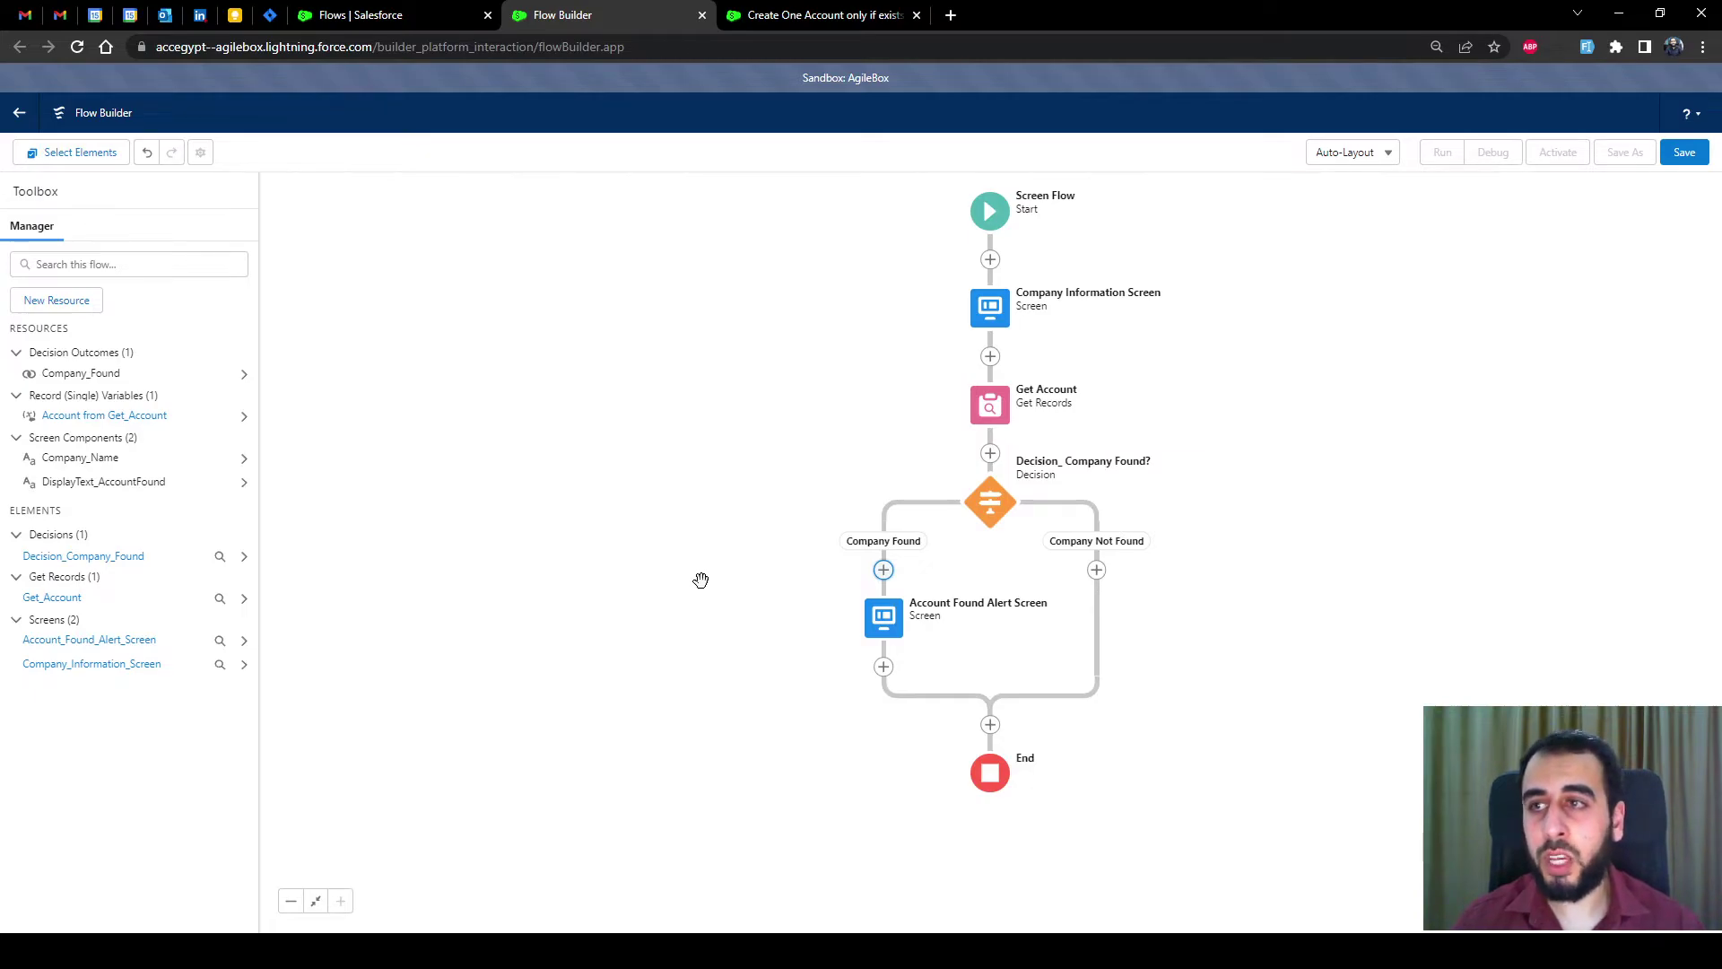
Step: Create a new Variable resource with the API name RecordVar_Account
{"action": "left_click", "coordinate": [67, 298]}
{"action": "left_click", "coordinate": [612, 462]}
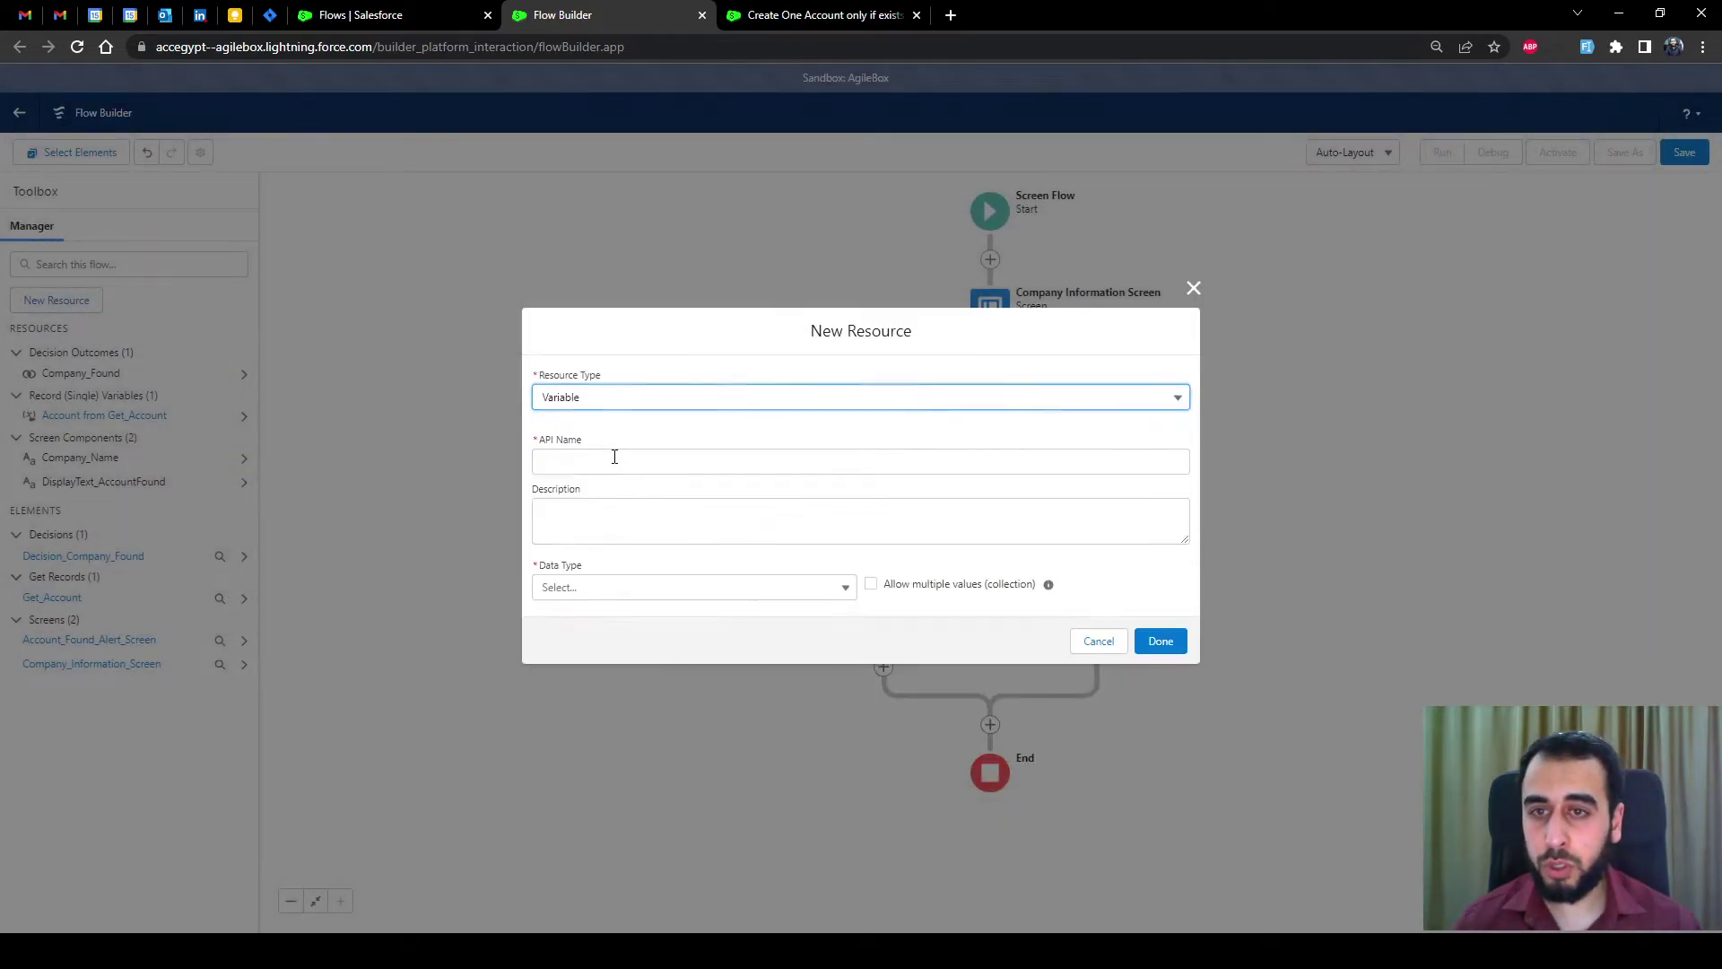
{"action": "left_click", "coordinate": [610, 462]}
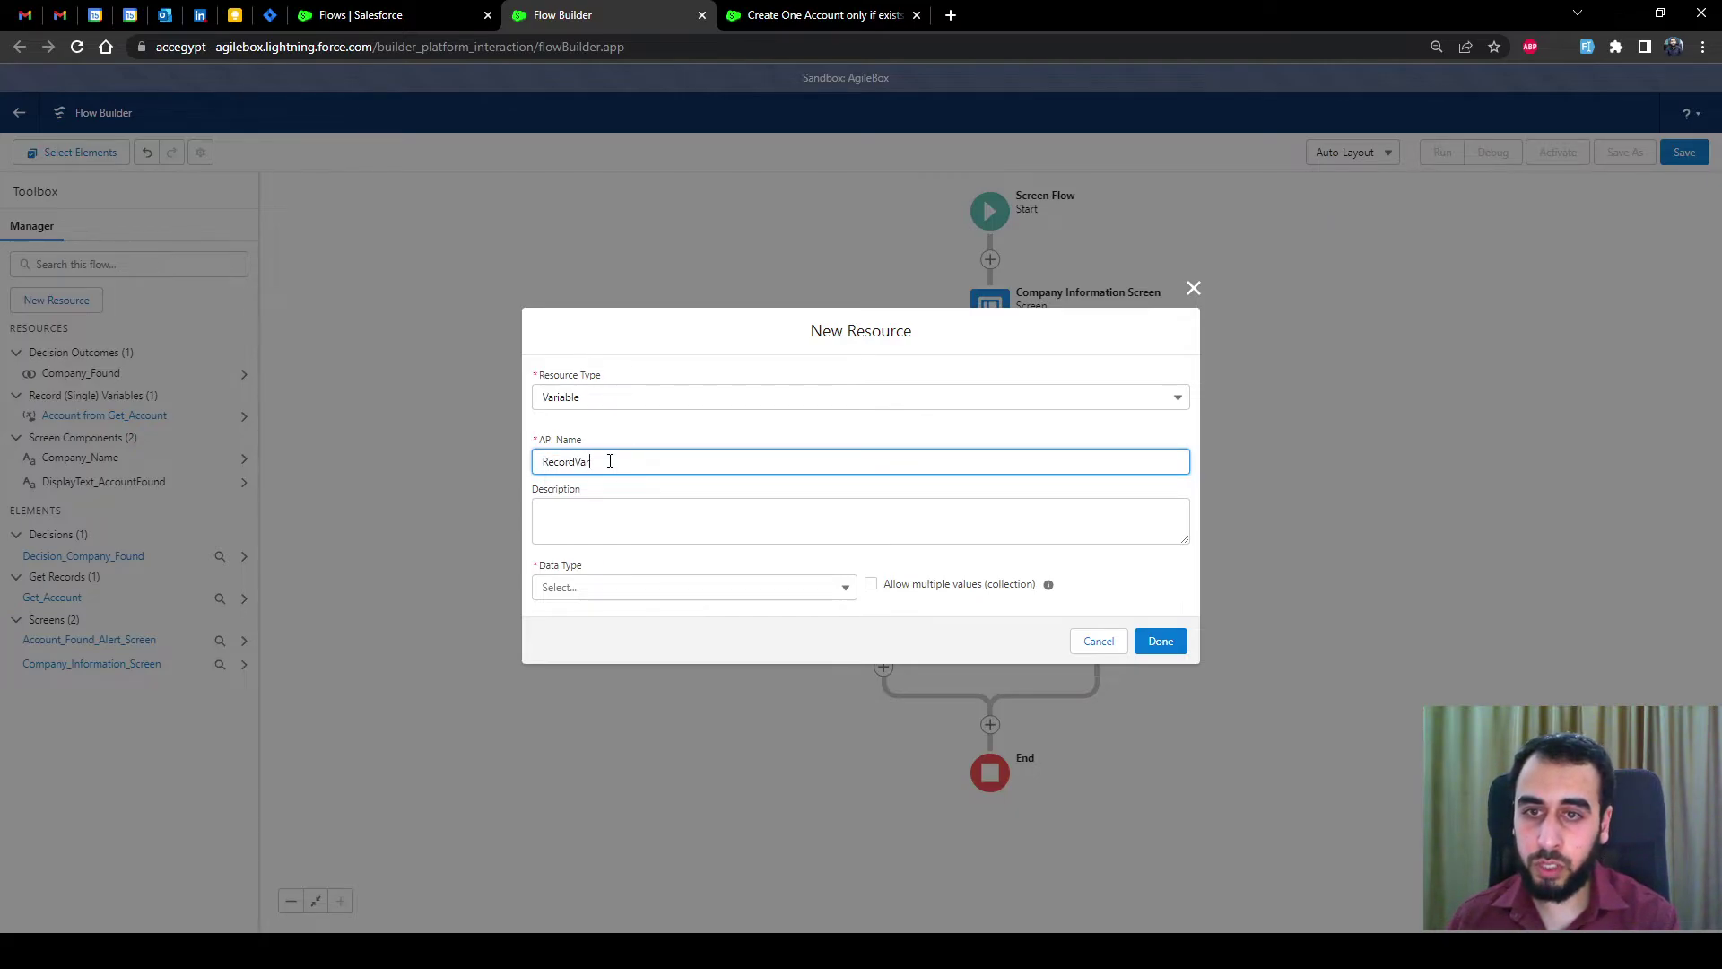
{"action": "type", "text": "RecordVar_Accoun"}
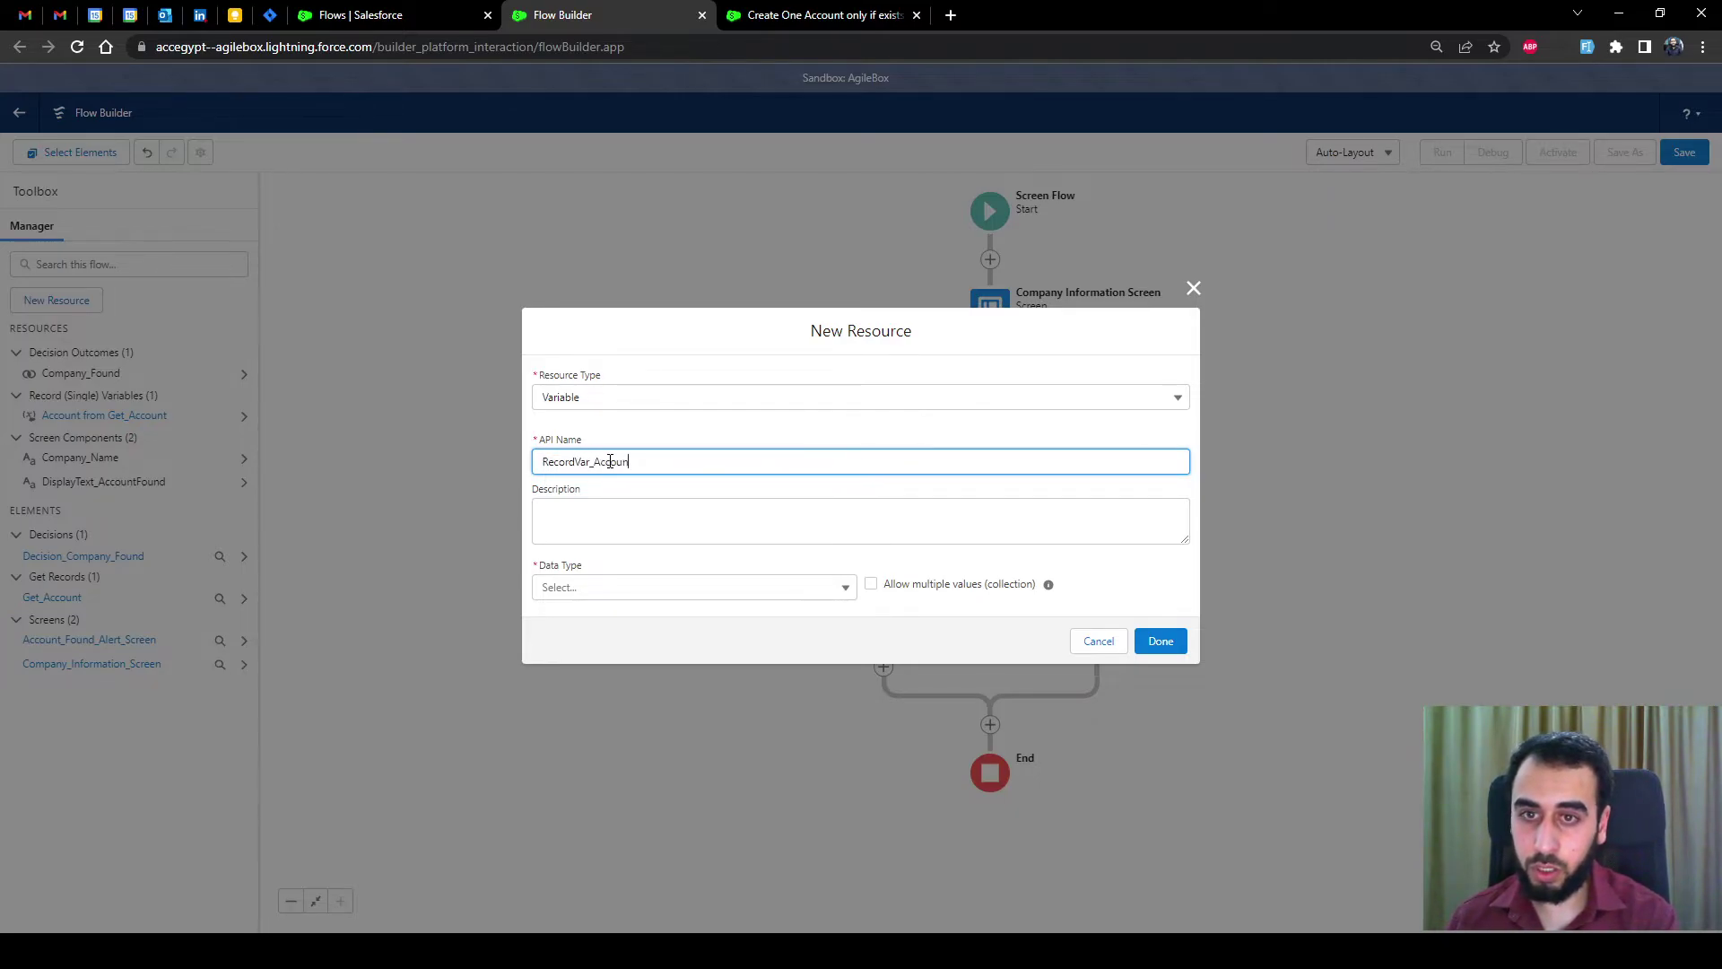
{"action": "type", "text": "t"}
Step: Set the variable's data type to Record and its object to Account, and save the resource
{"action": "left_click", "coordinate": [649, 590]}
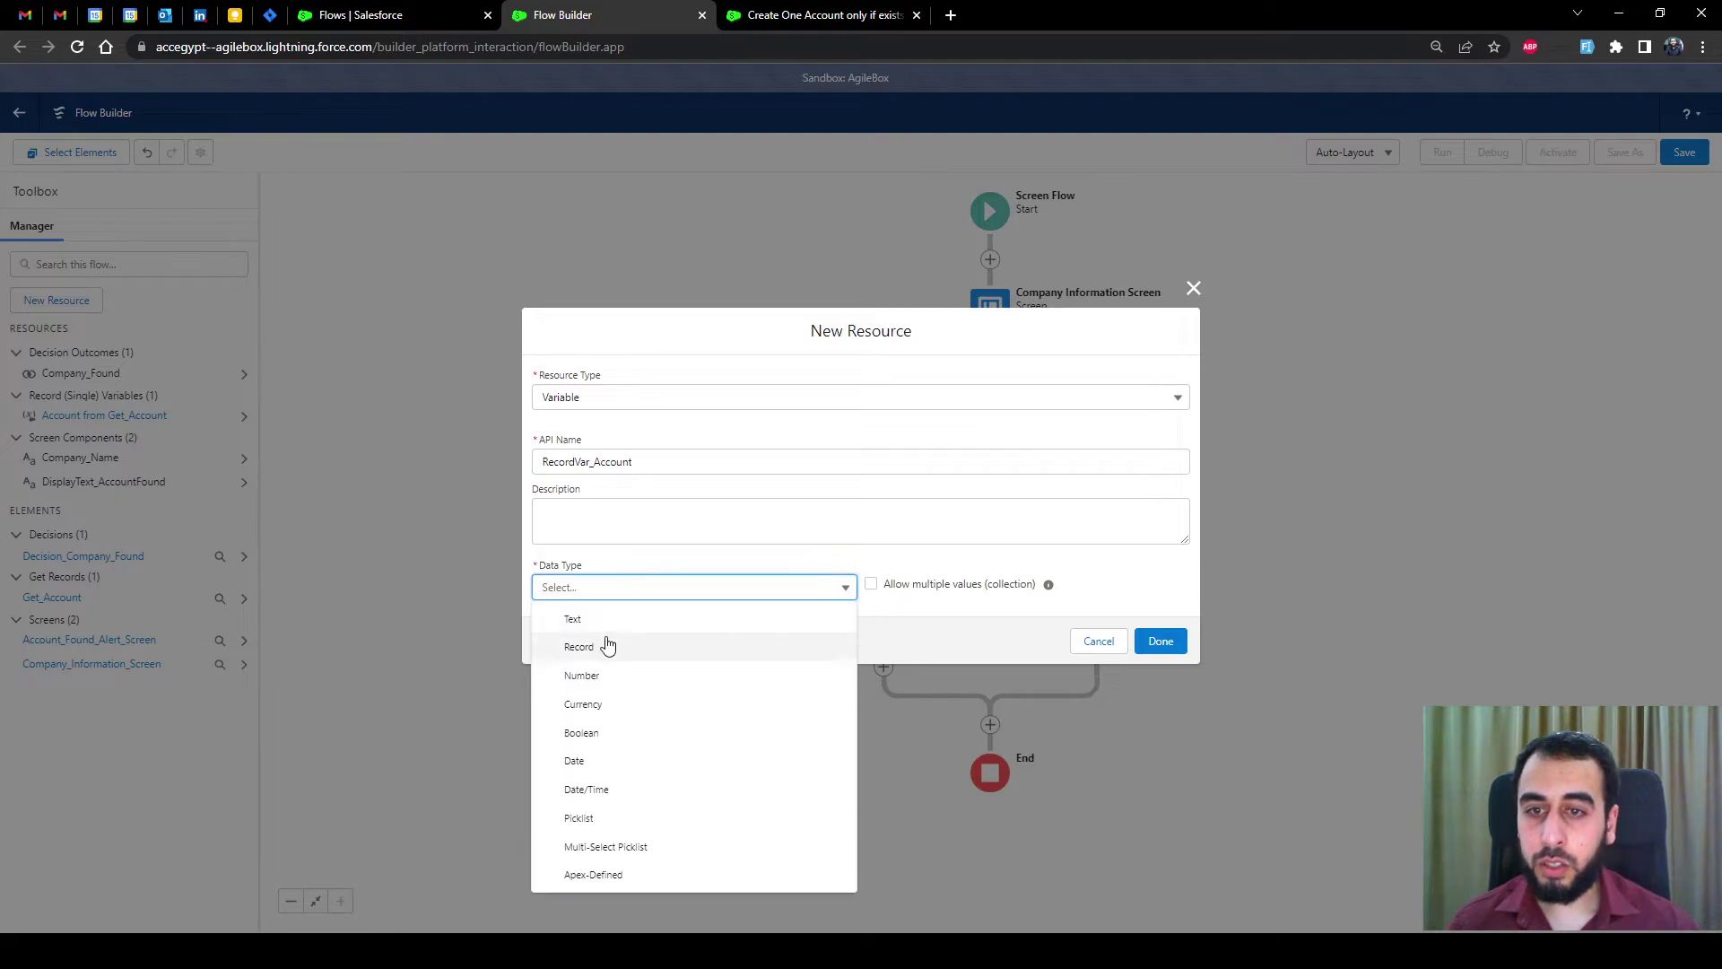
{"action": "left_click", "coordinate": [608, 646]}
{"action": "left_click", "coordinate": [607, 589]}
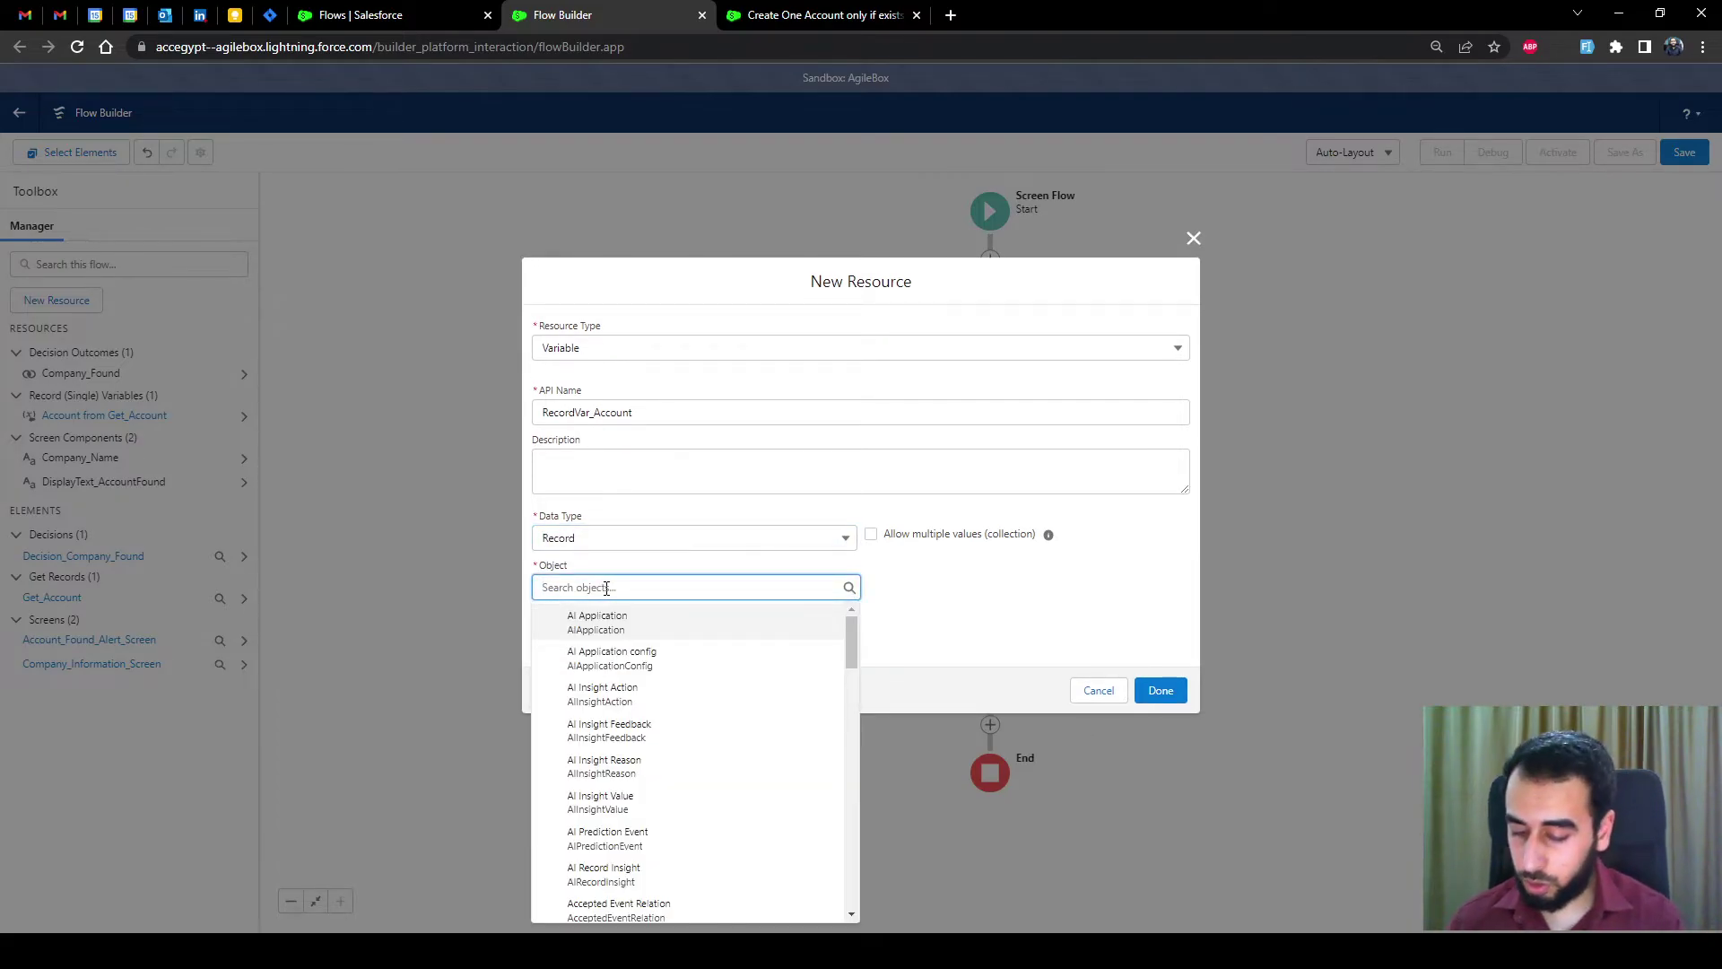
{"action": "type", "text": "account"}
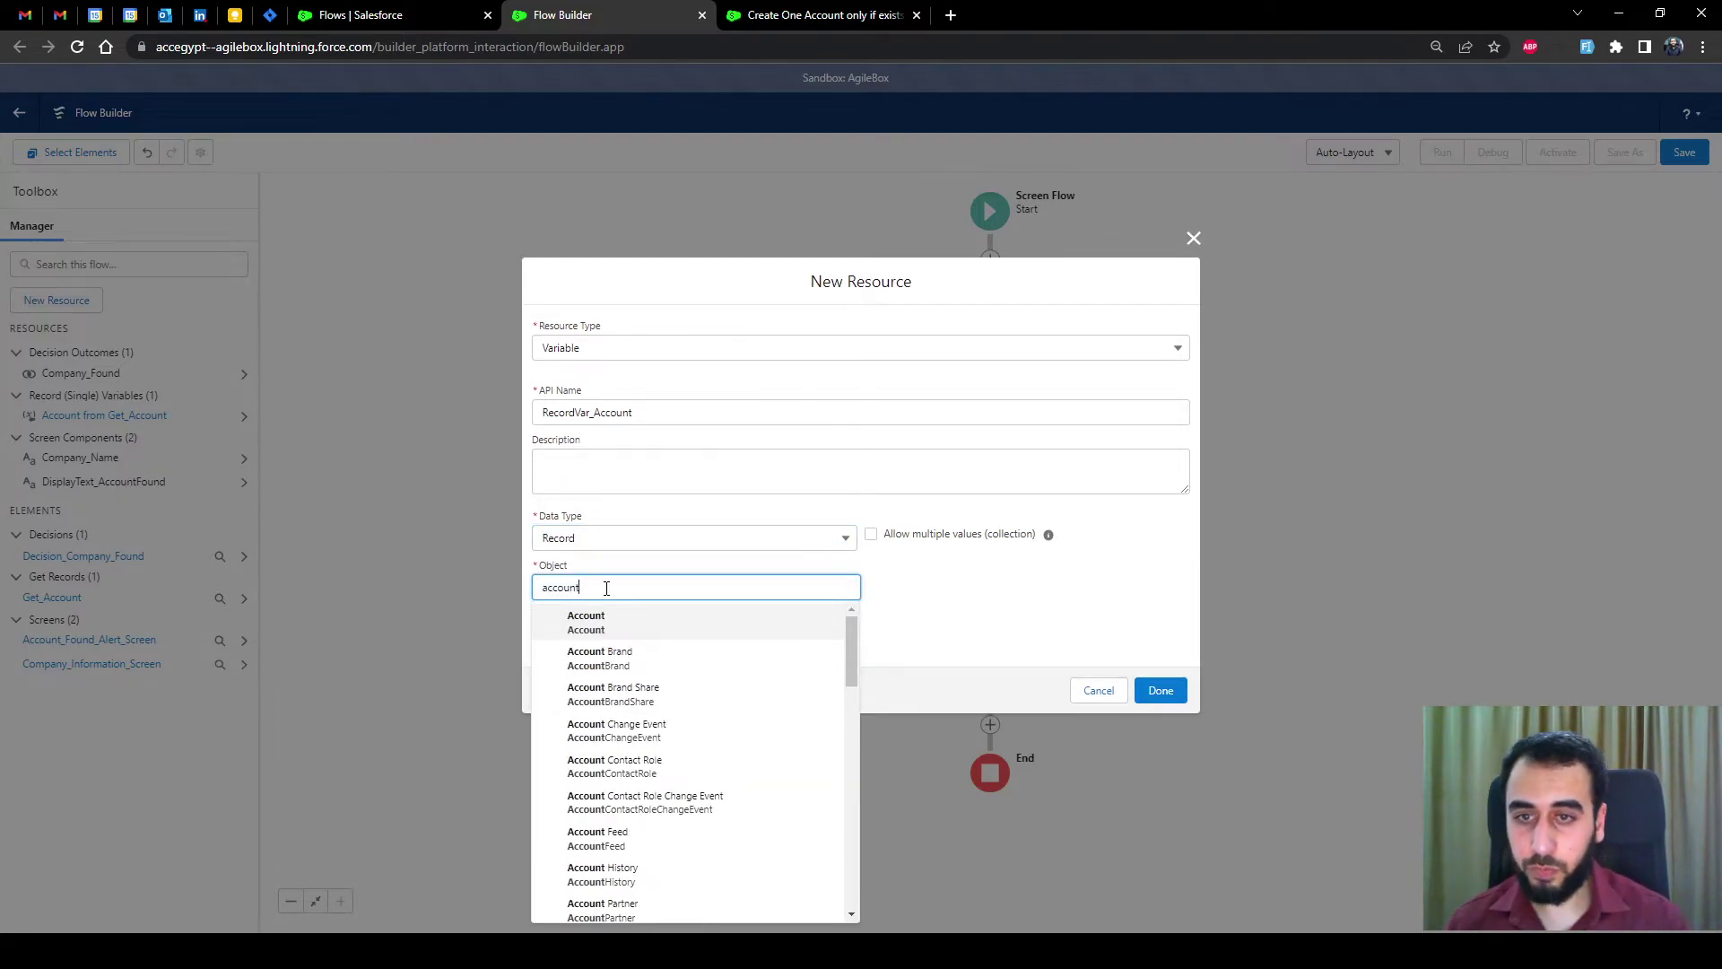
{"action": "left_click", "coordinate": [634, 620]}
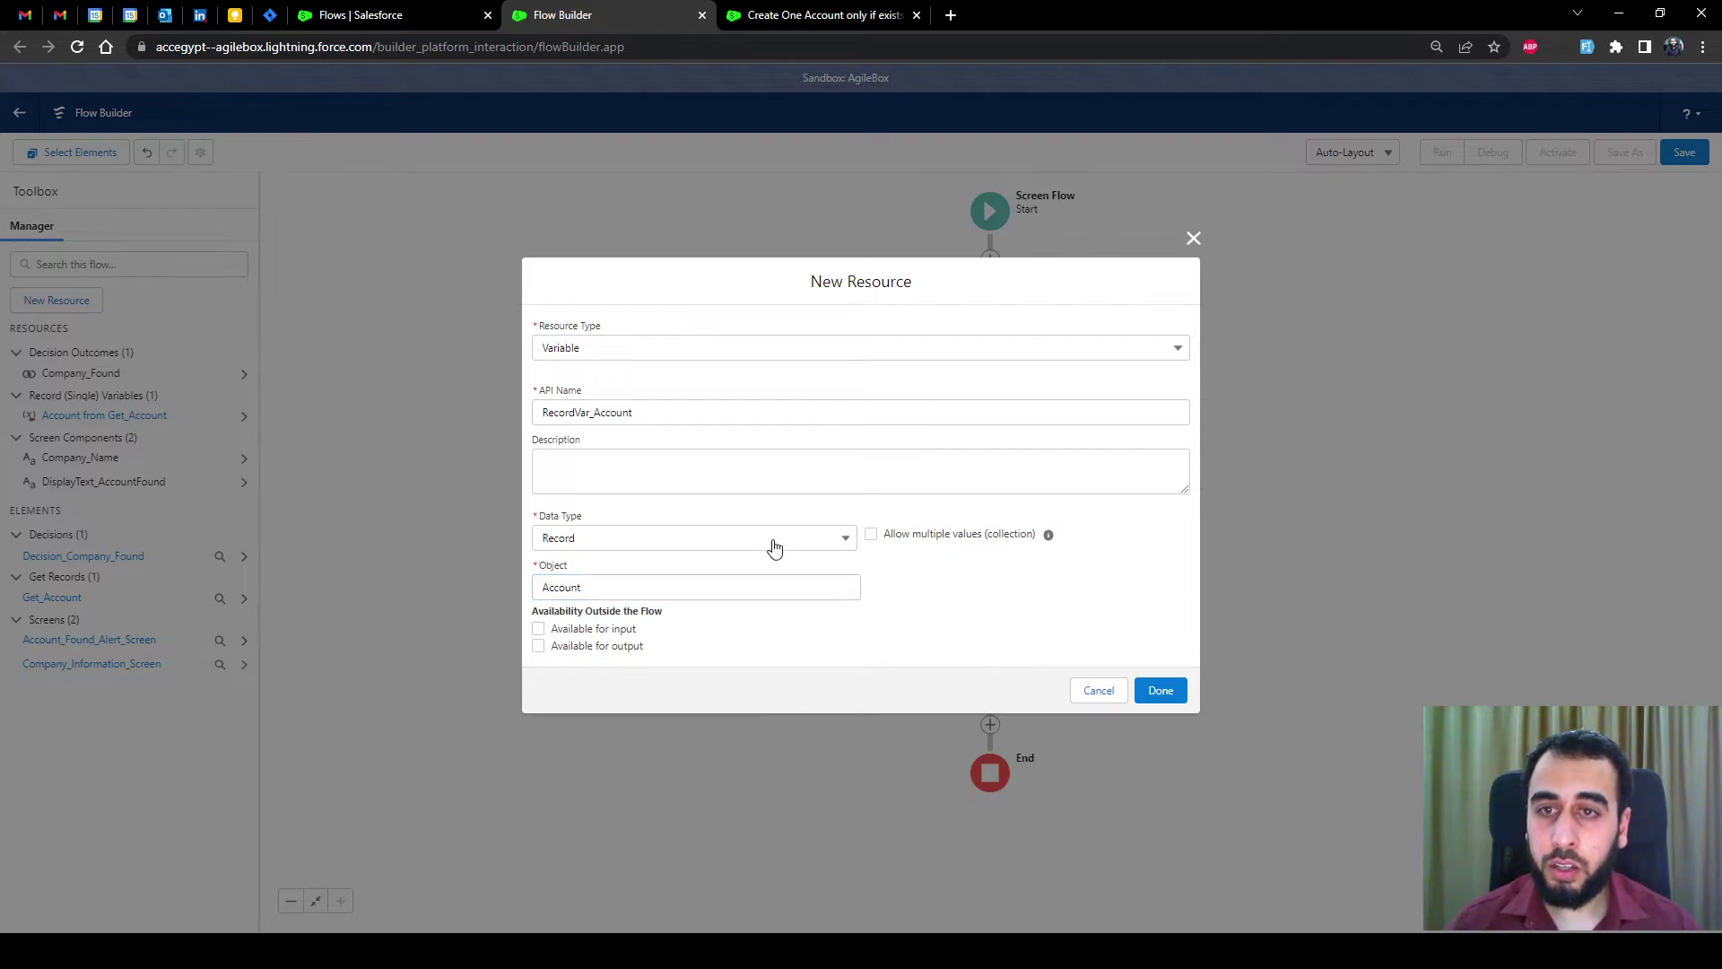
{"action": "left_click", "coordinate": [584, 418]}
{"action": "left_click_drag", "start_coordinate": [581, 411], "coordinate": [680, 415]}
{"action": "left_click", "coordinate": [578, 408]}
{"action": "left_click", "coordinate": [955, 626]}
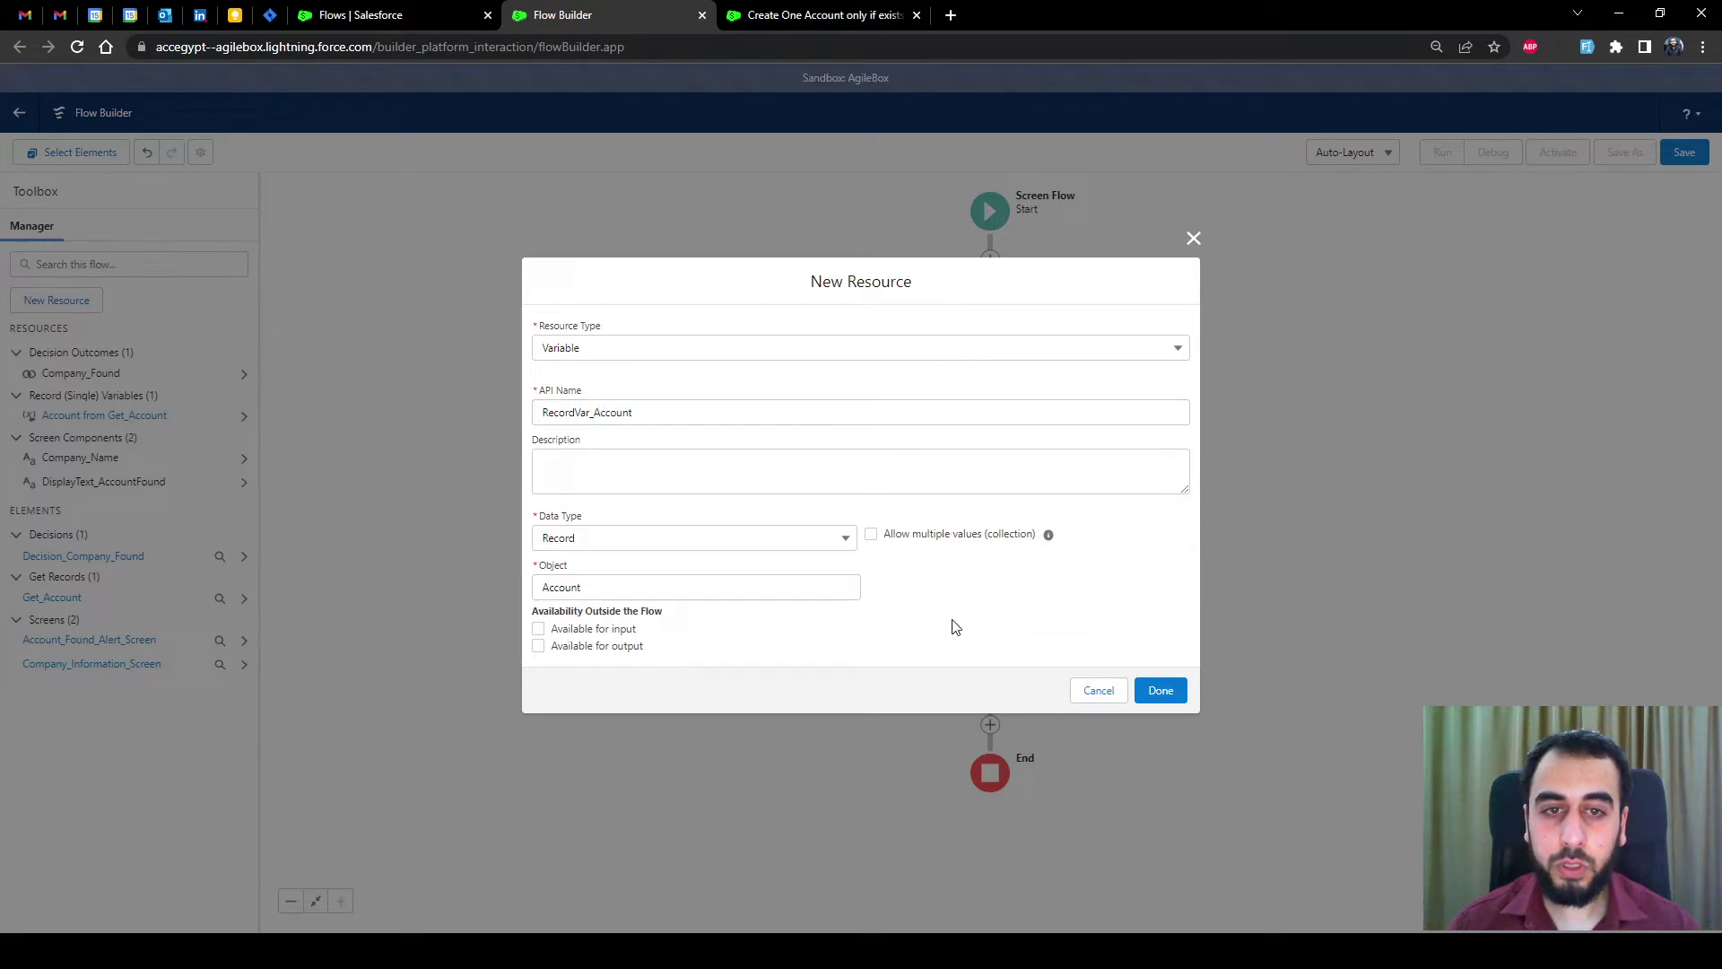
{"action": "left_click", "coordinate": [1161, 690]}
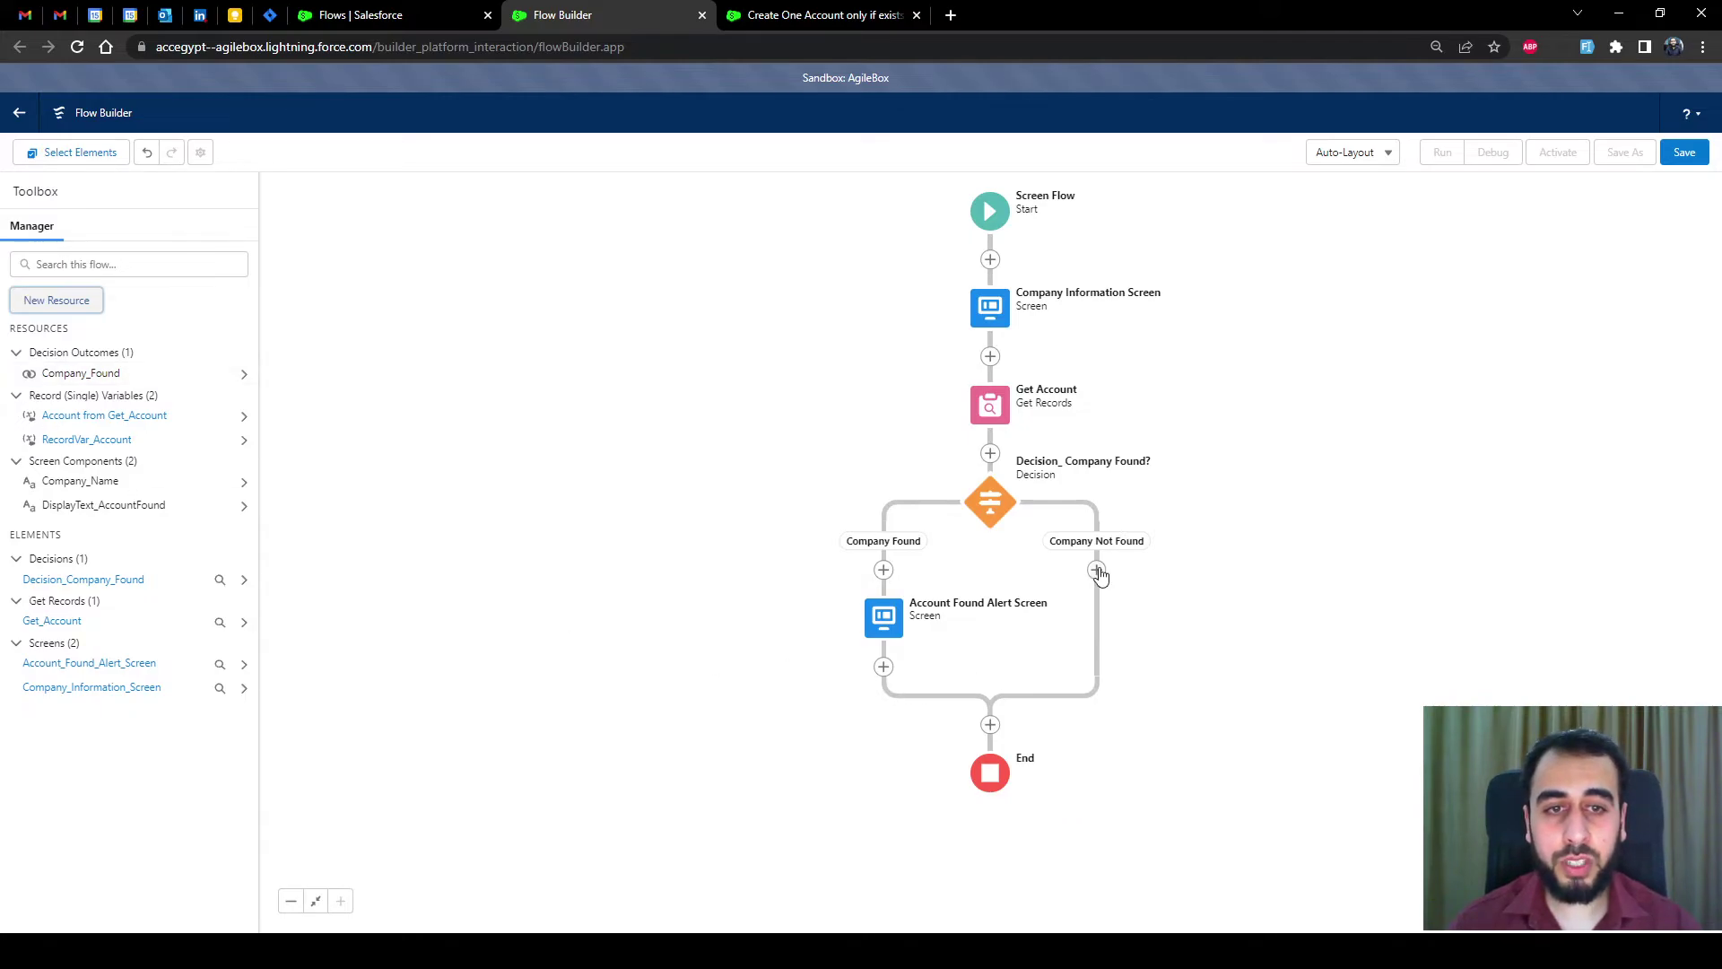
Step: Add an Assignment element on the Company Not Found path and label it "Assign Screen Company Name to RecordVar"
{"action": "left_click", "coordinate": [1097, 569]}
{"action": "scroll", "coordinate": [1080, 672], "scroll_direction": "down", "scroll_amount": 4}
{"action": "left_click", "coordinate": [1063, 671]}
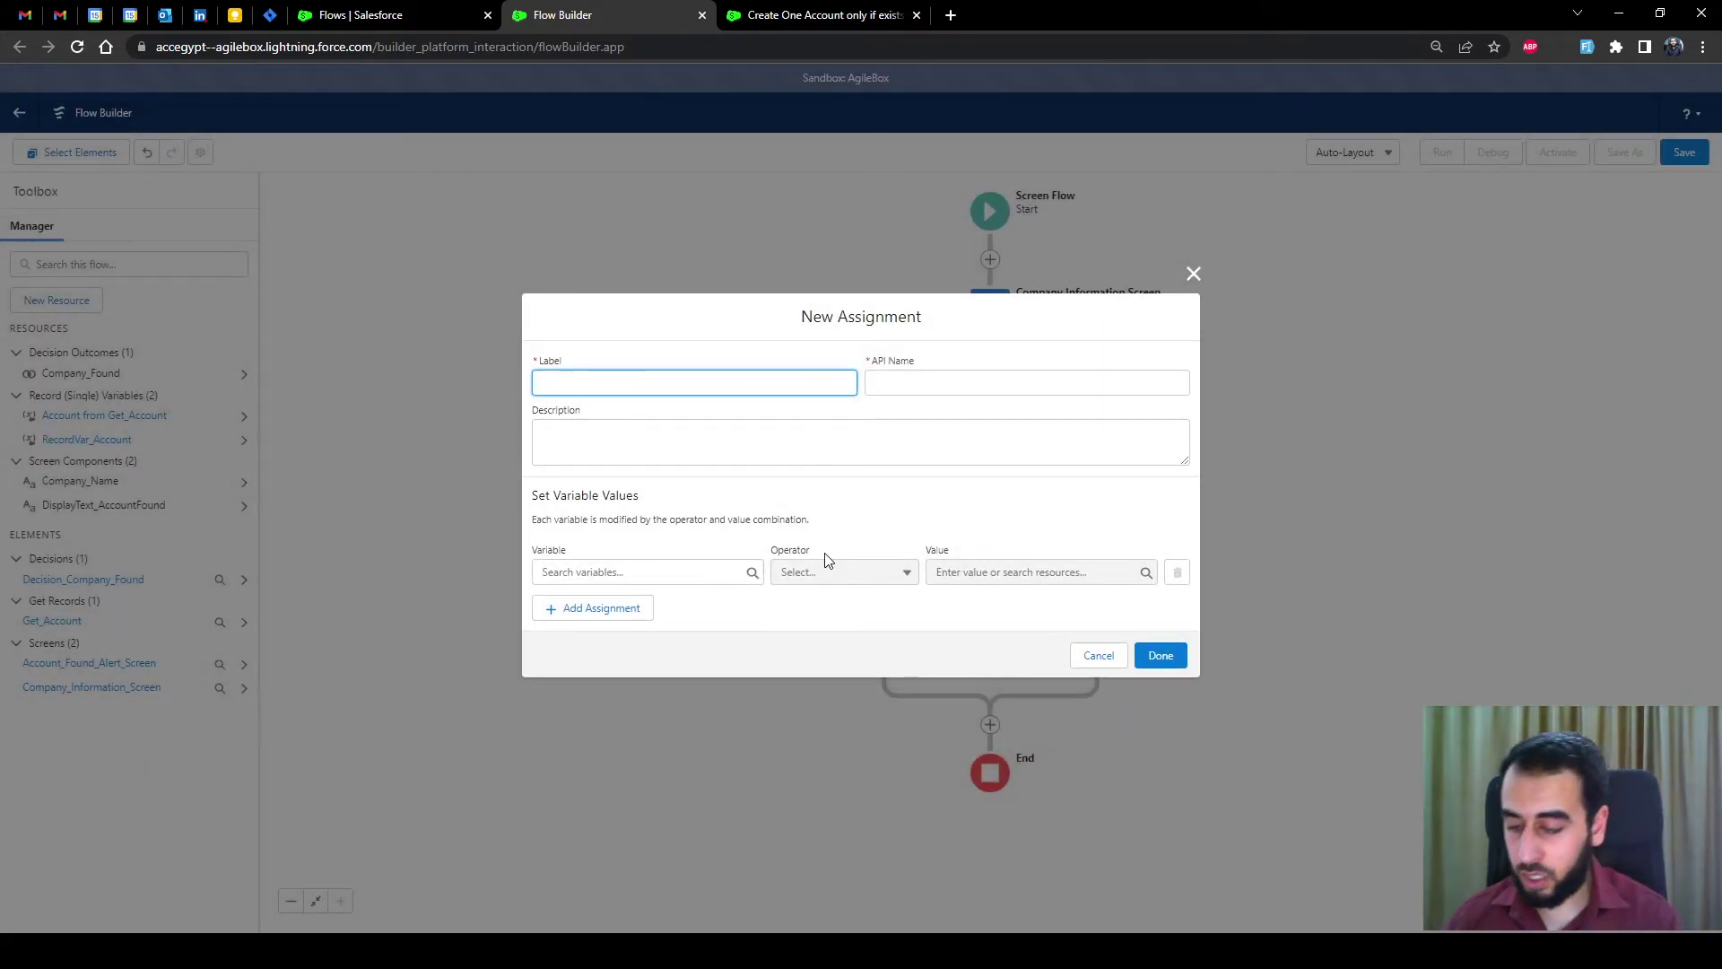
{"action": "type", "text": "Assign "}
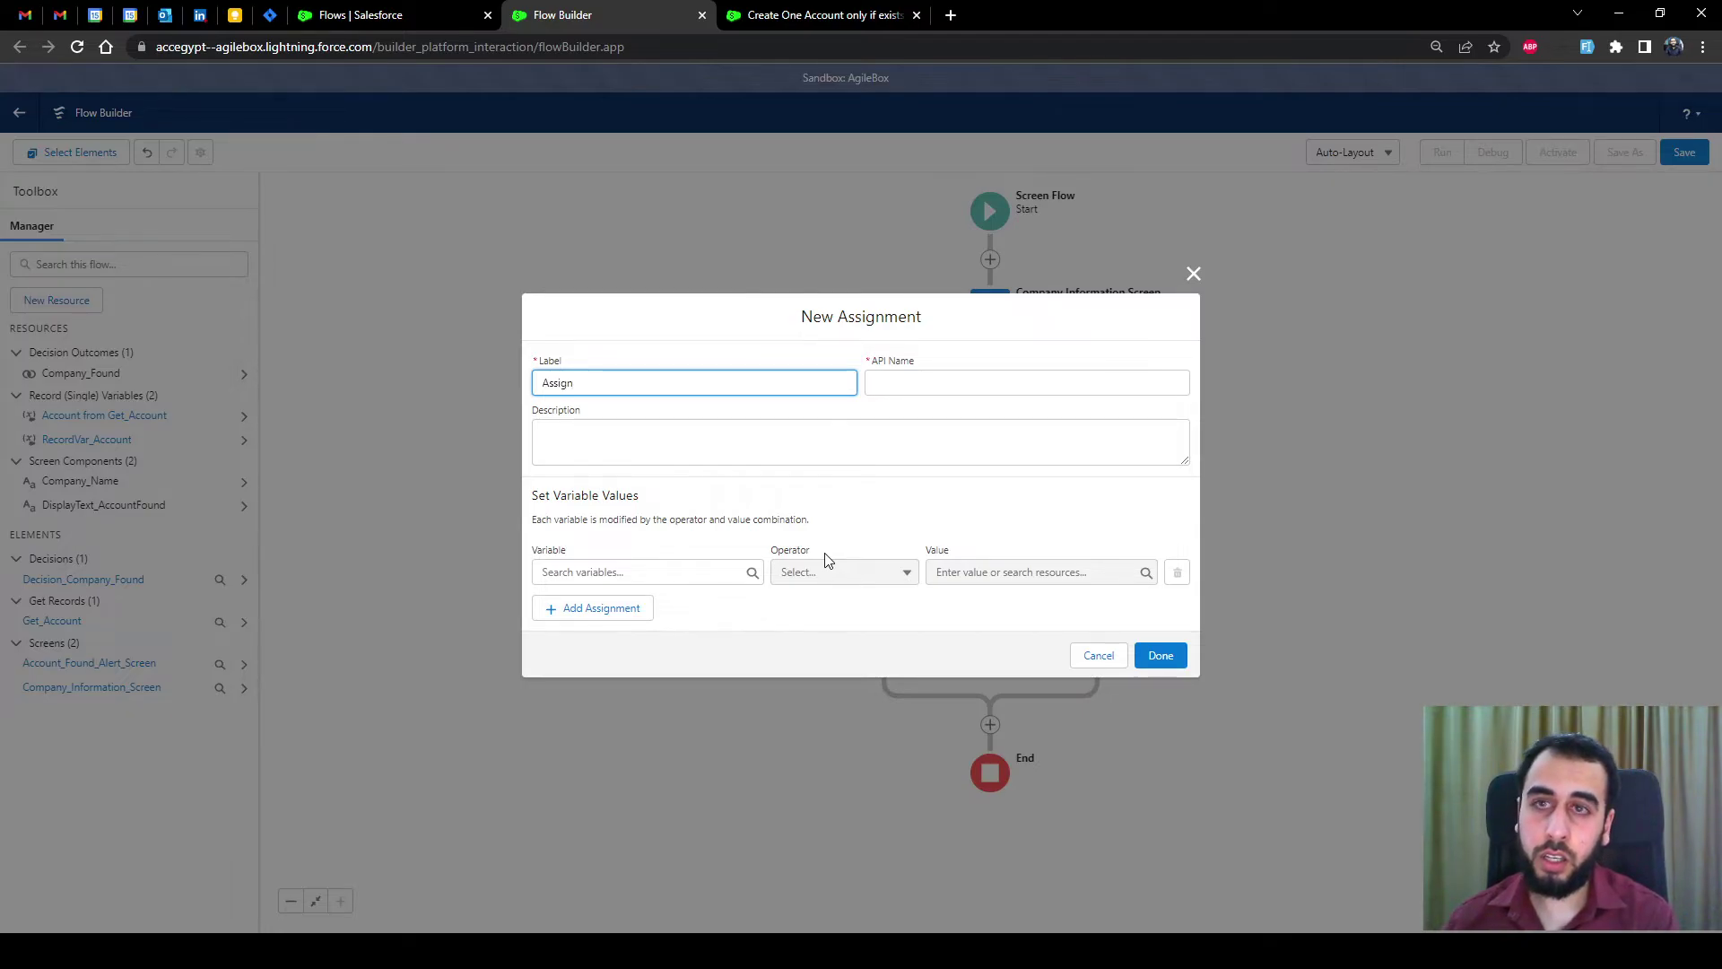
{"action": "type", "text": "Screen Comp"}
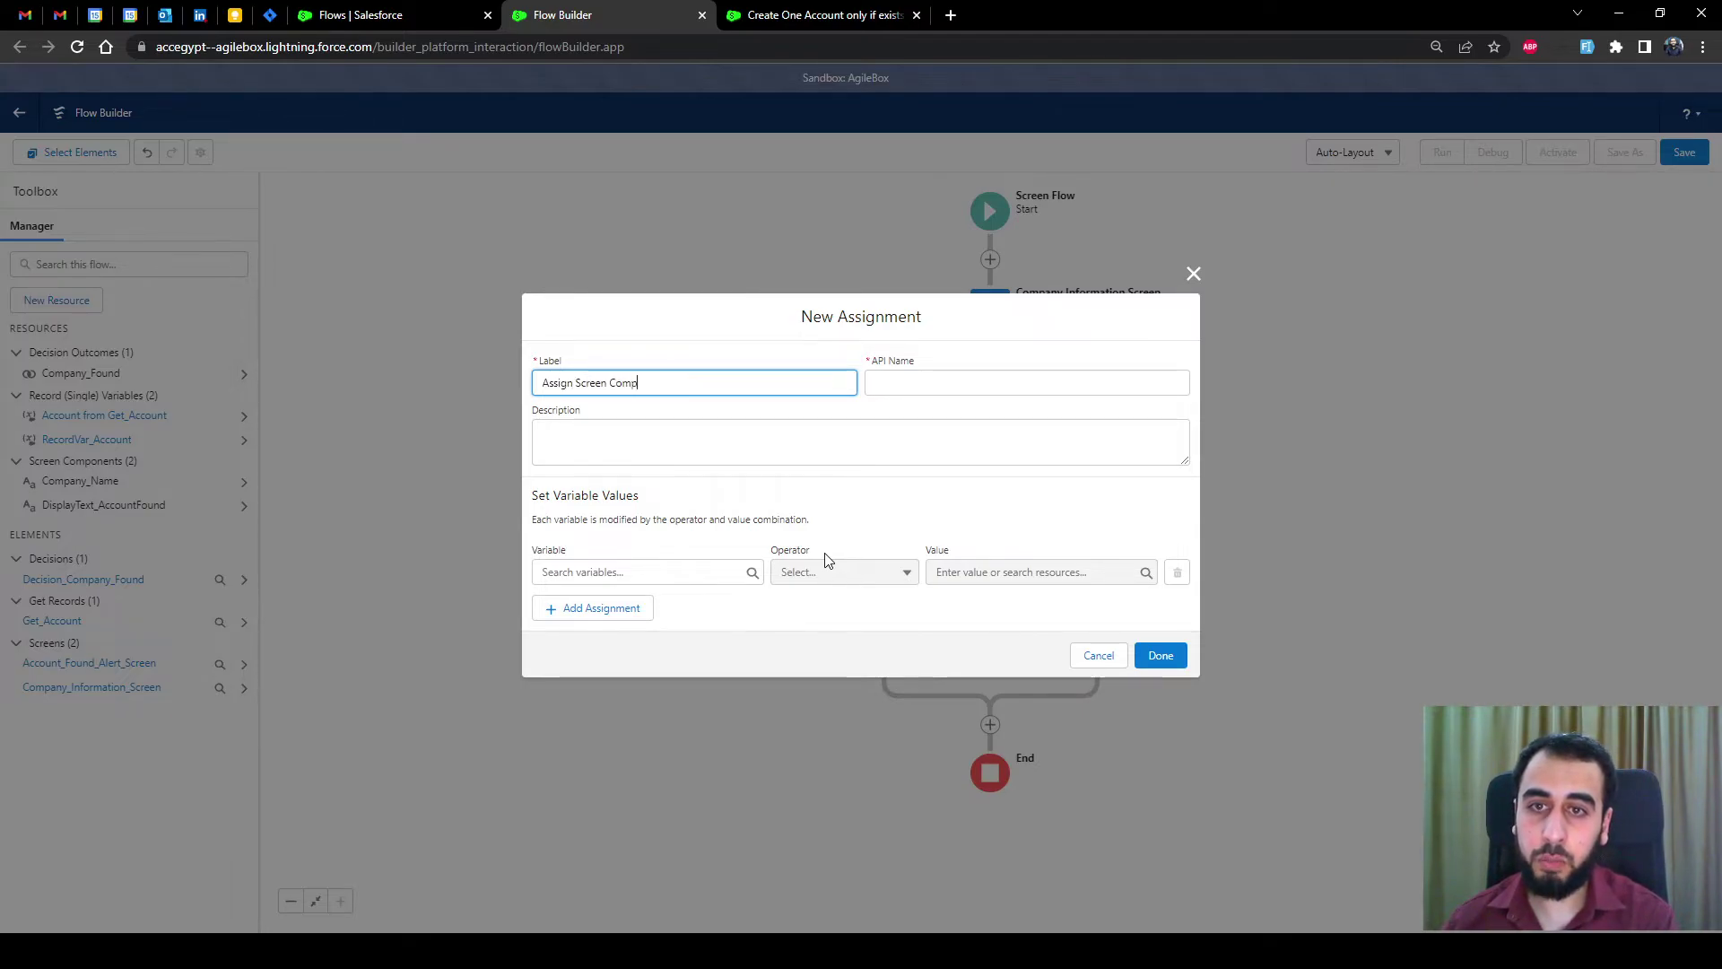
{"action": "type", "text": "any Name to "}
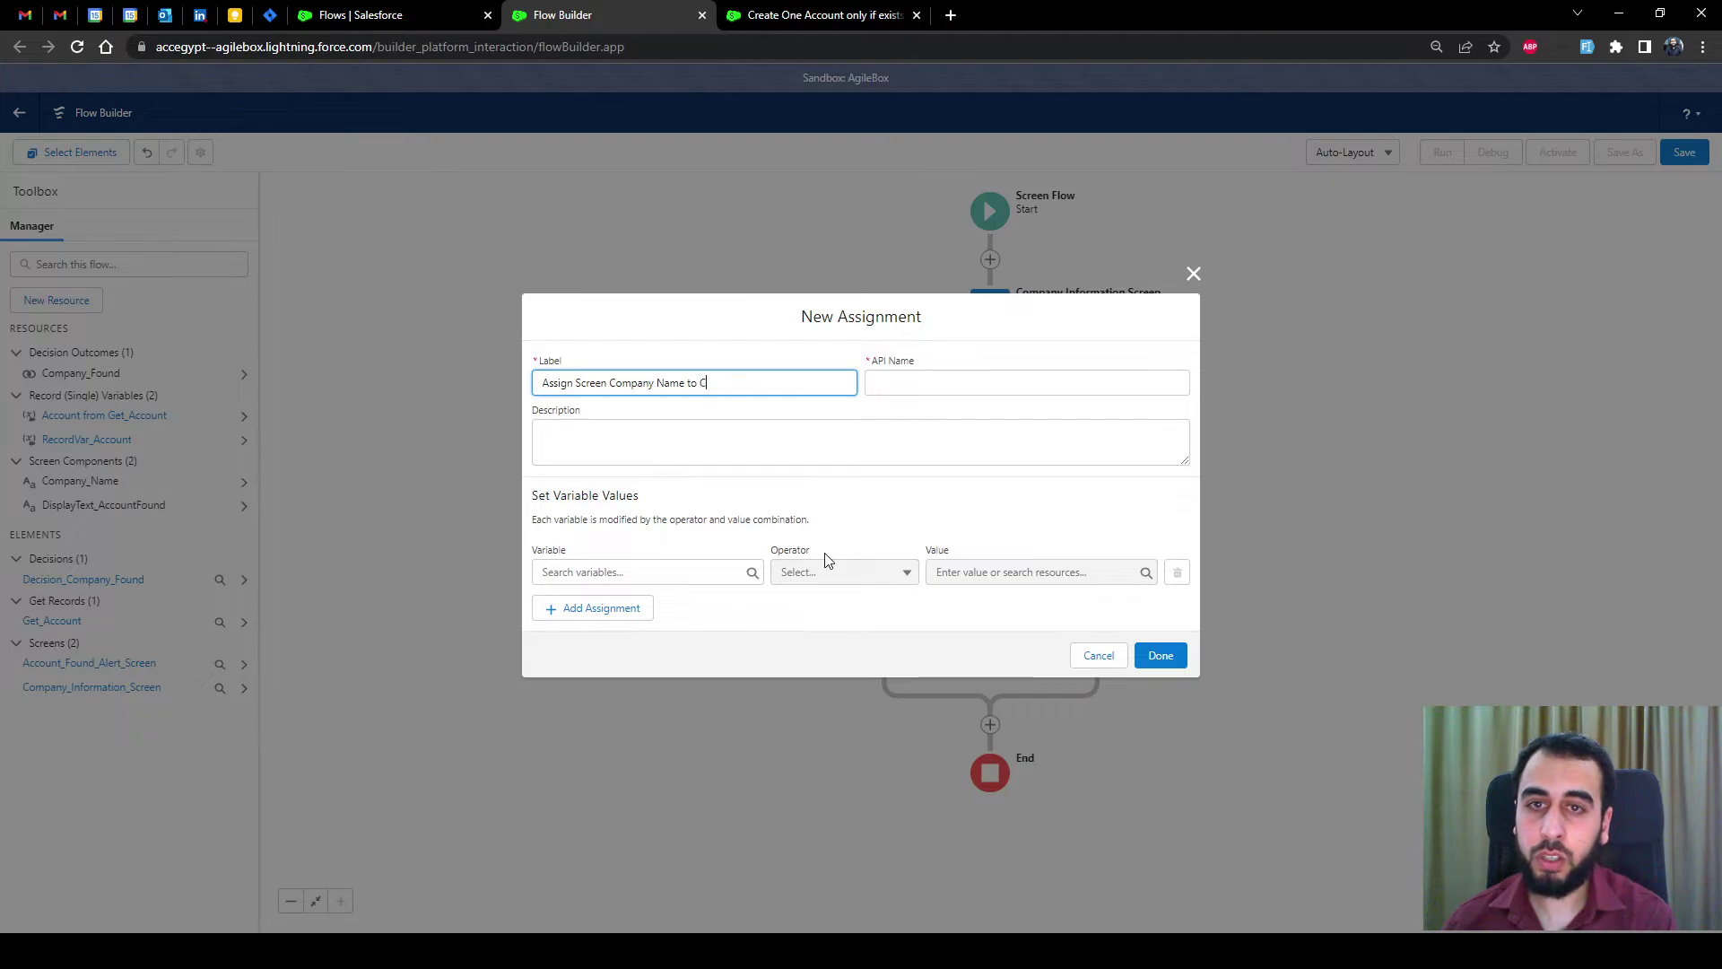
{"action": "type", "text": "RecordV"}
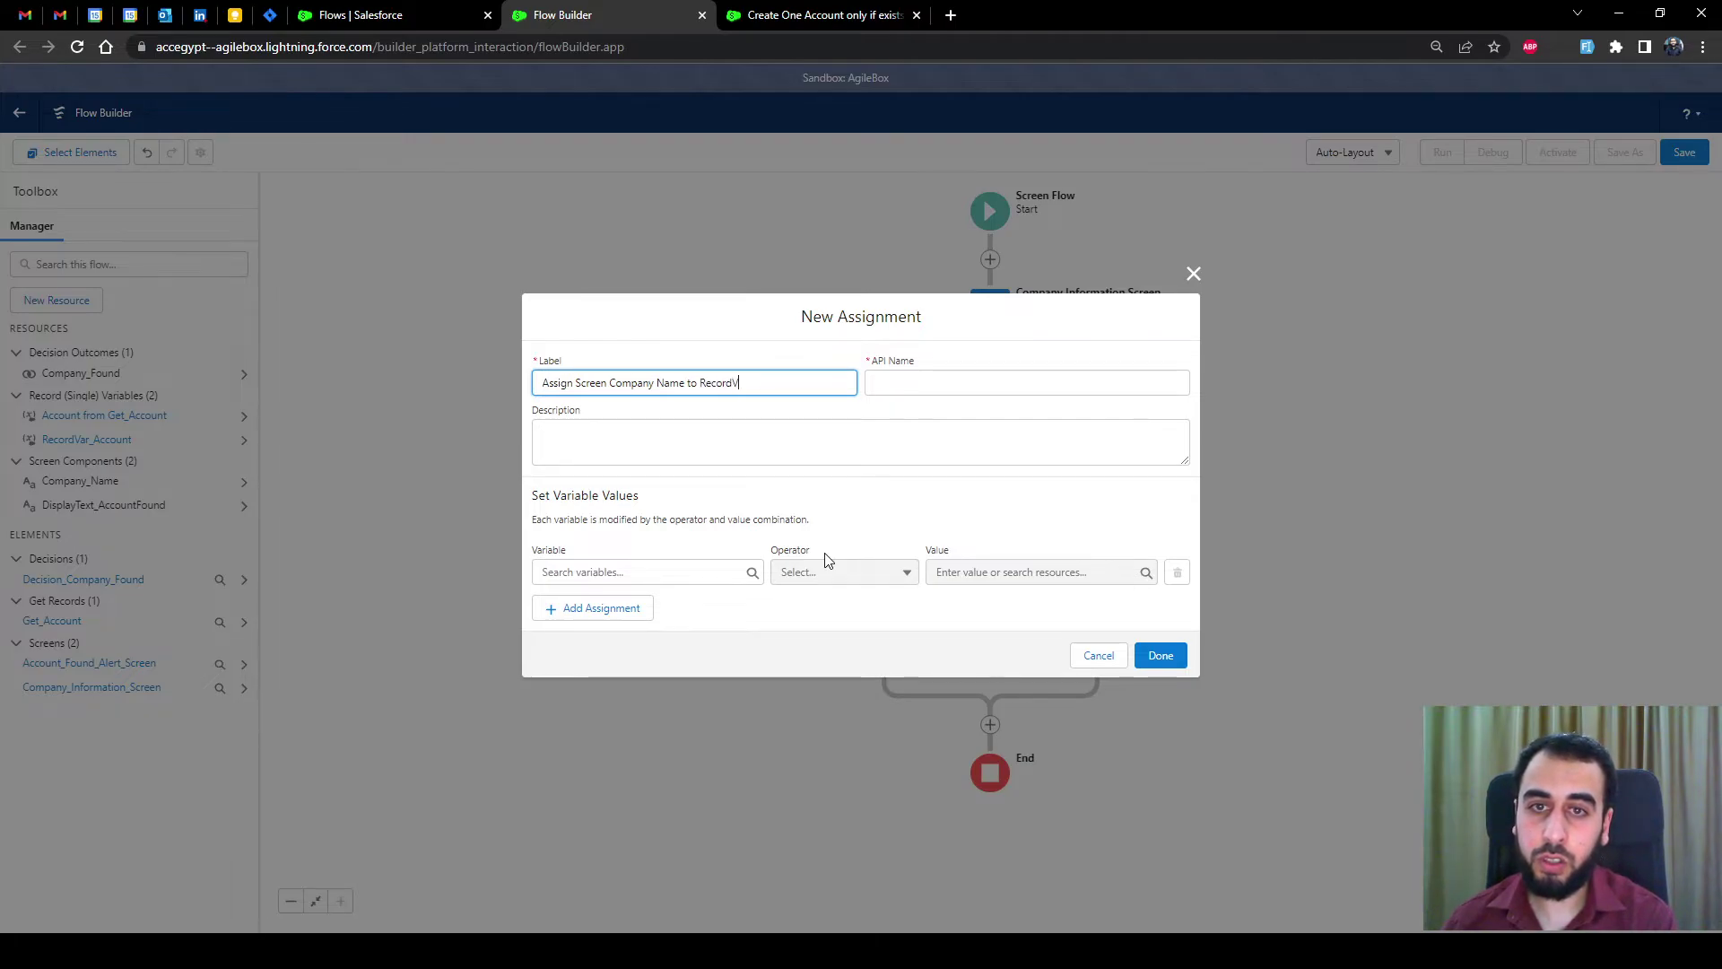
{"action": "type", "text": "ar"}
{"action": "left_click", "coordinate": [809, 517]}
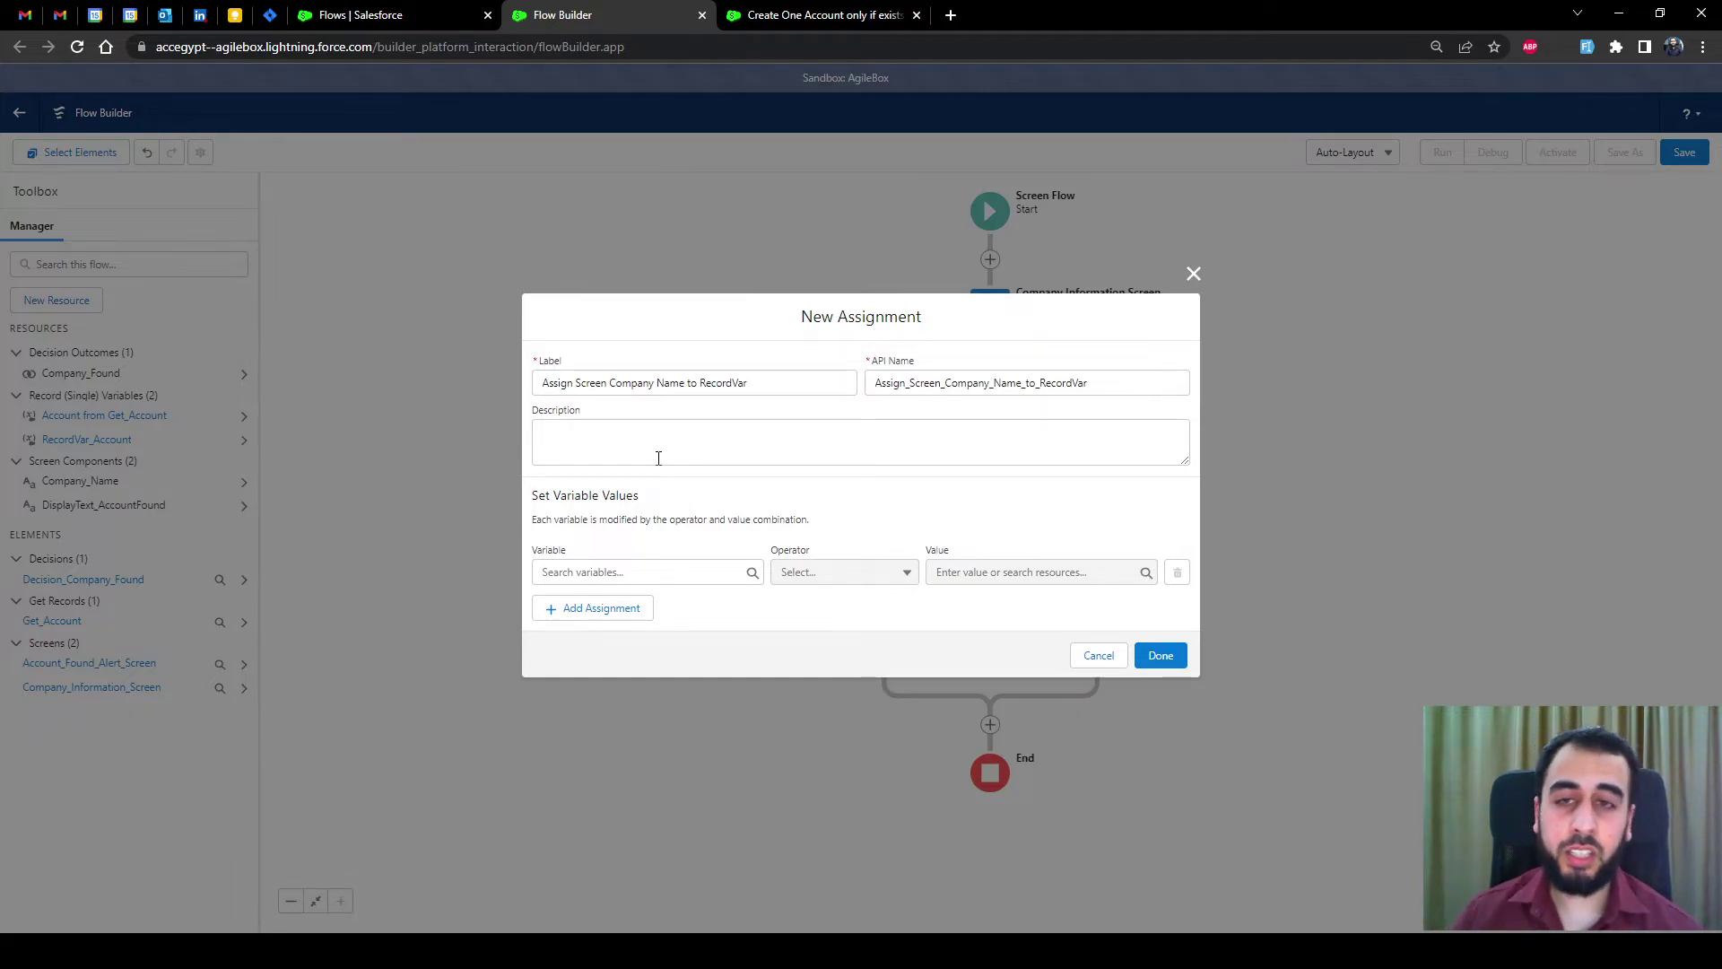
Step: Set the assignment's variable to the Account Name field of RecordVar_Account
{"action": "left_click", "coordinate": [683, 573]}
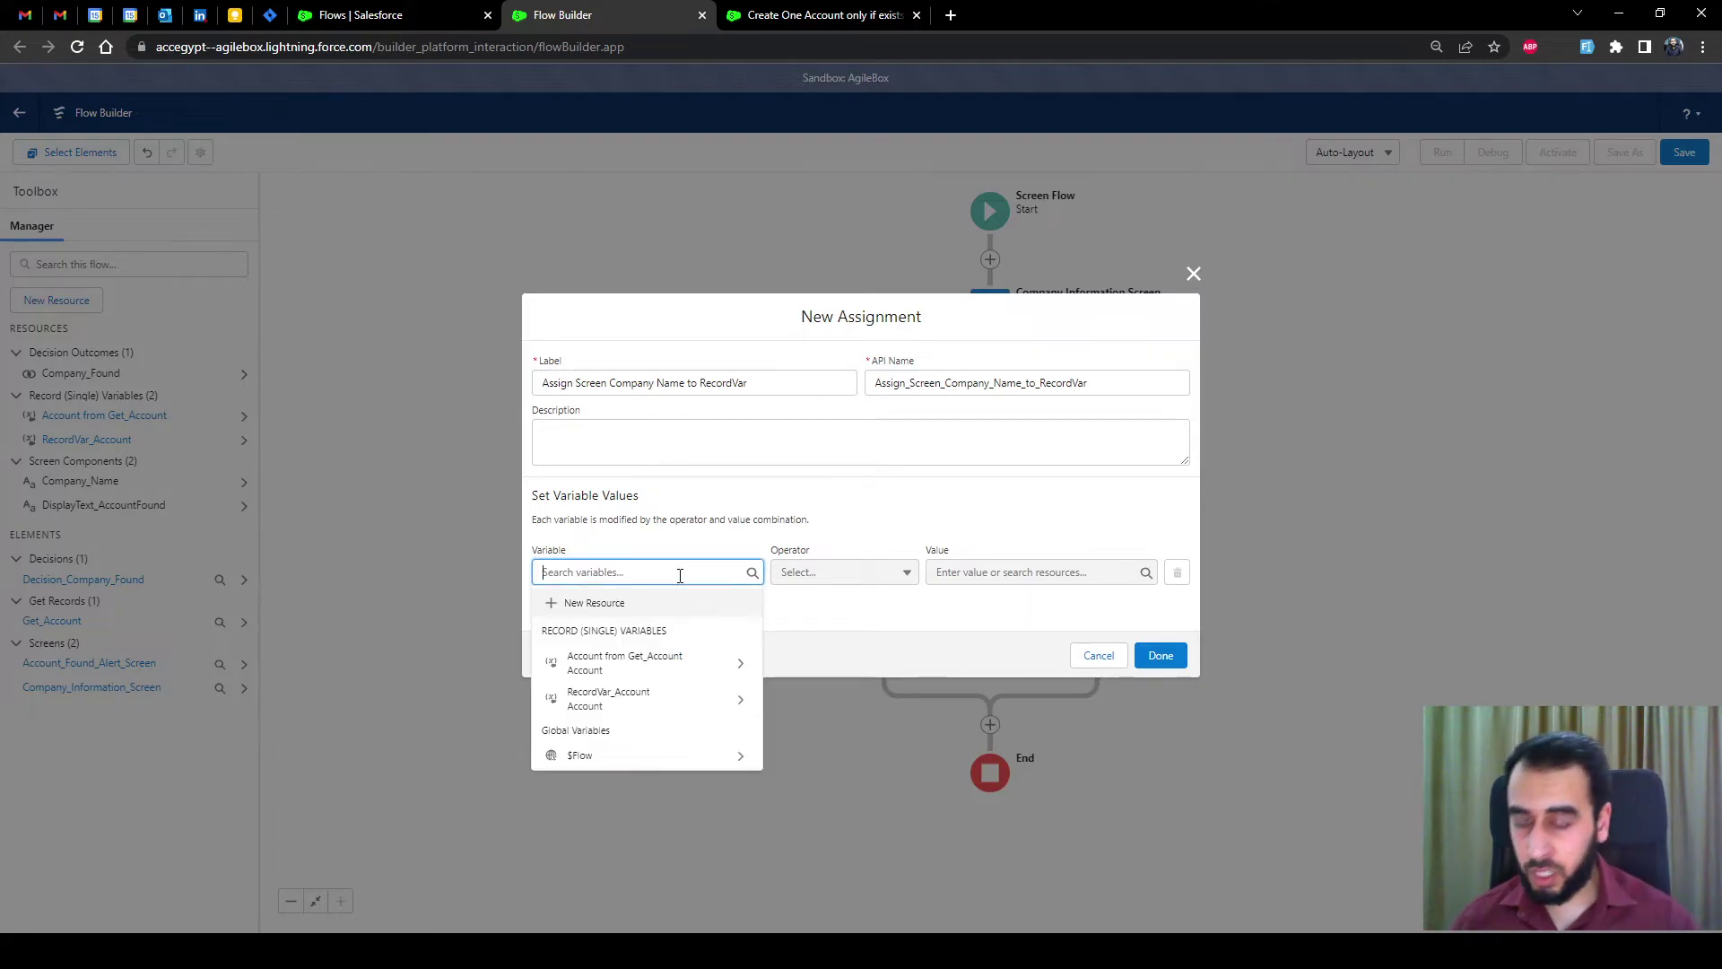
{"action": "left_click", "coordinate": [615, 701]}
{"action": "type", "text": "Name"}
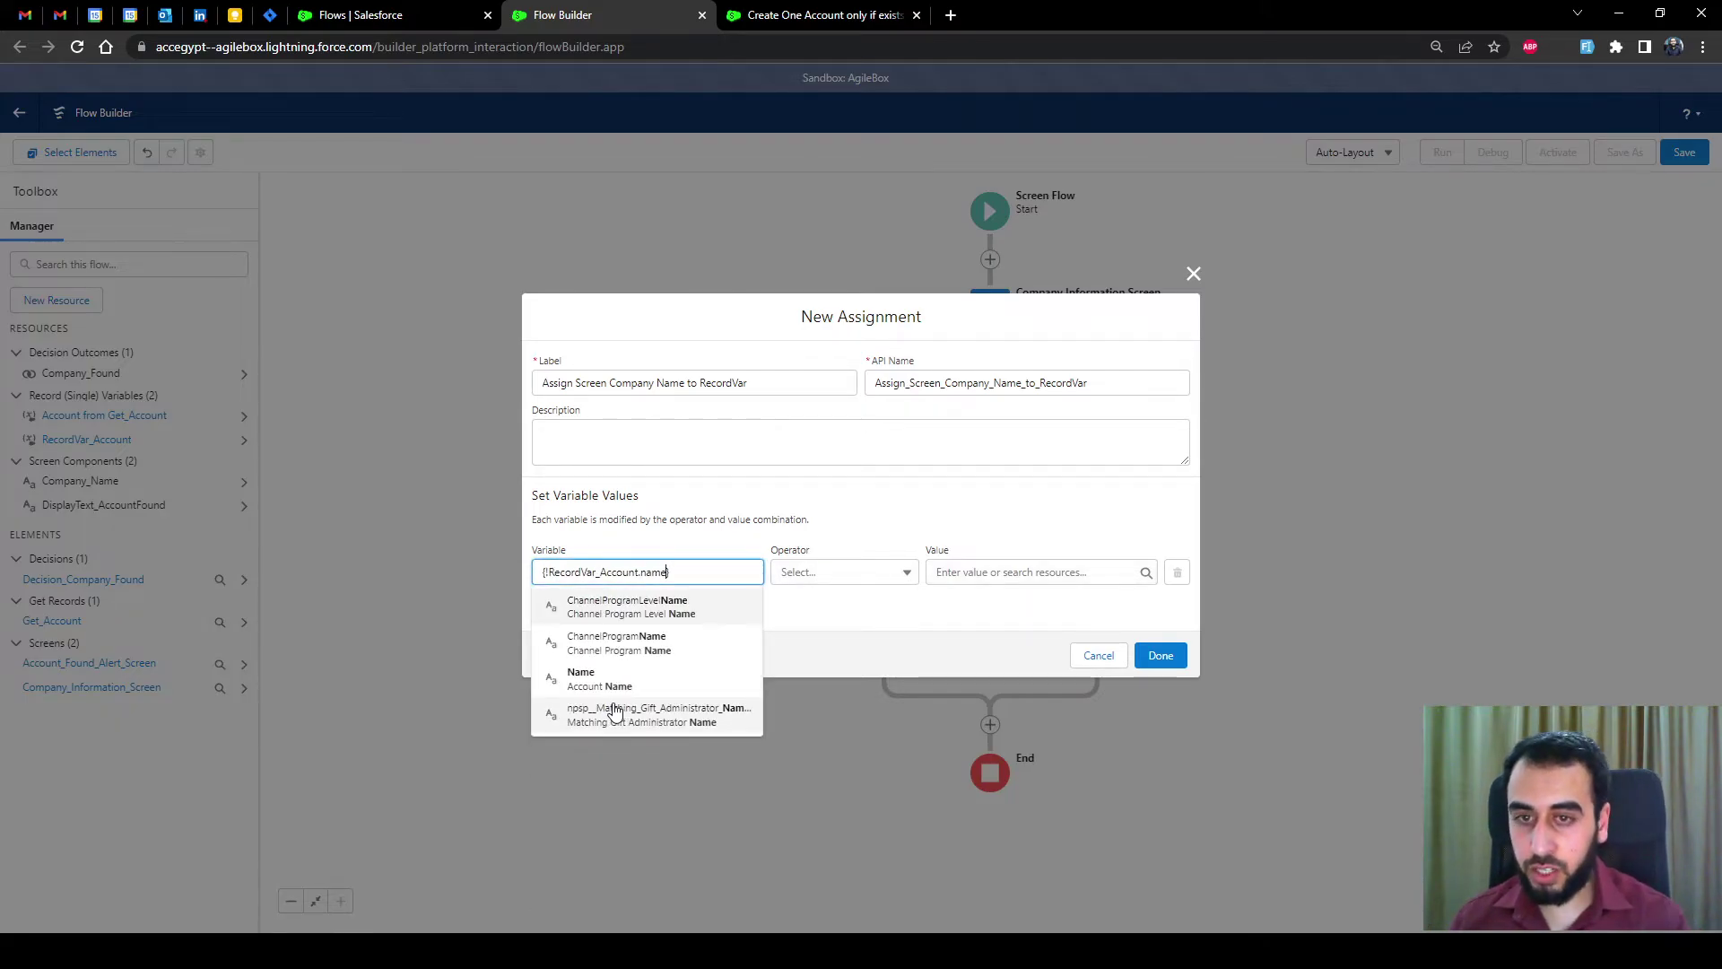
{"action": "left_click", "coordinate": [615, 693]}
Step: Set the assignment's value to the Company_Name screen component and finish the Assignment element
{"action": "left_click", "coordinate": [1023, 575]}
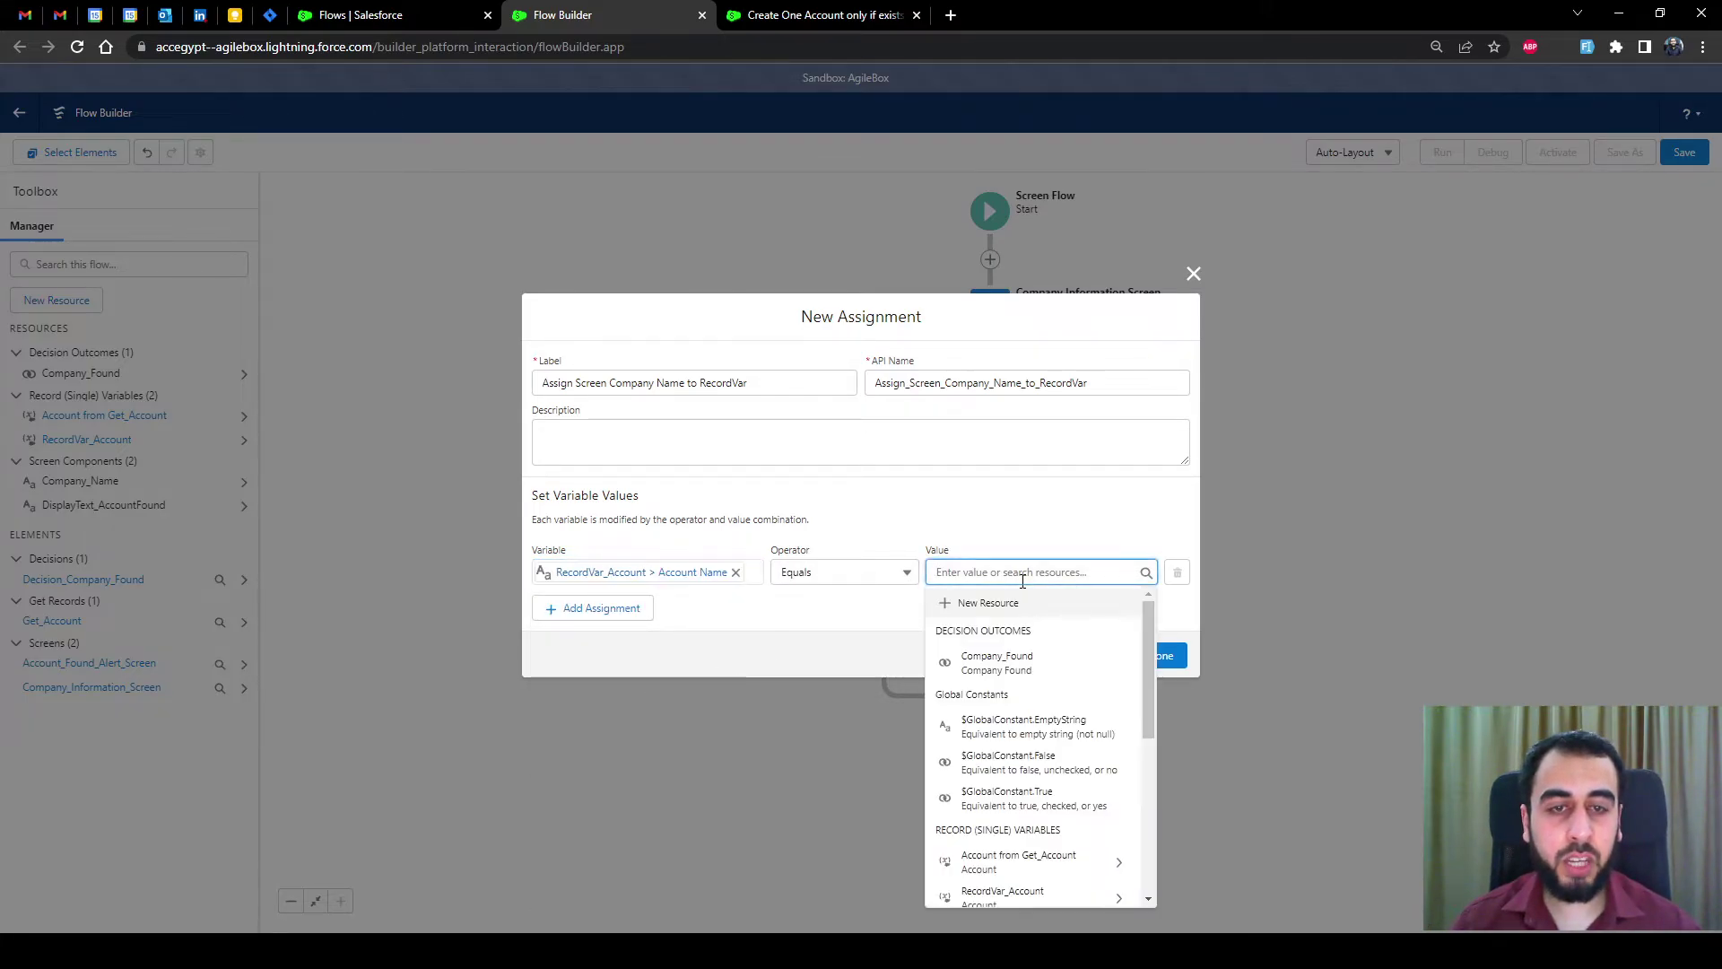
{"action": "scroll", "coordinate": [987, 682], "scroll_direction": "down", "scroll_amount": 2}
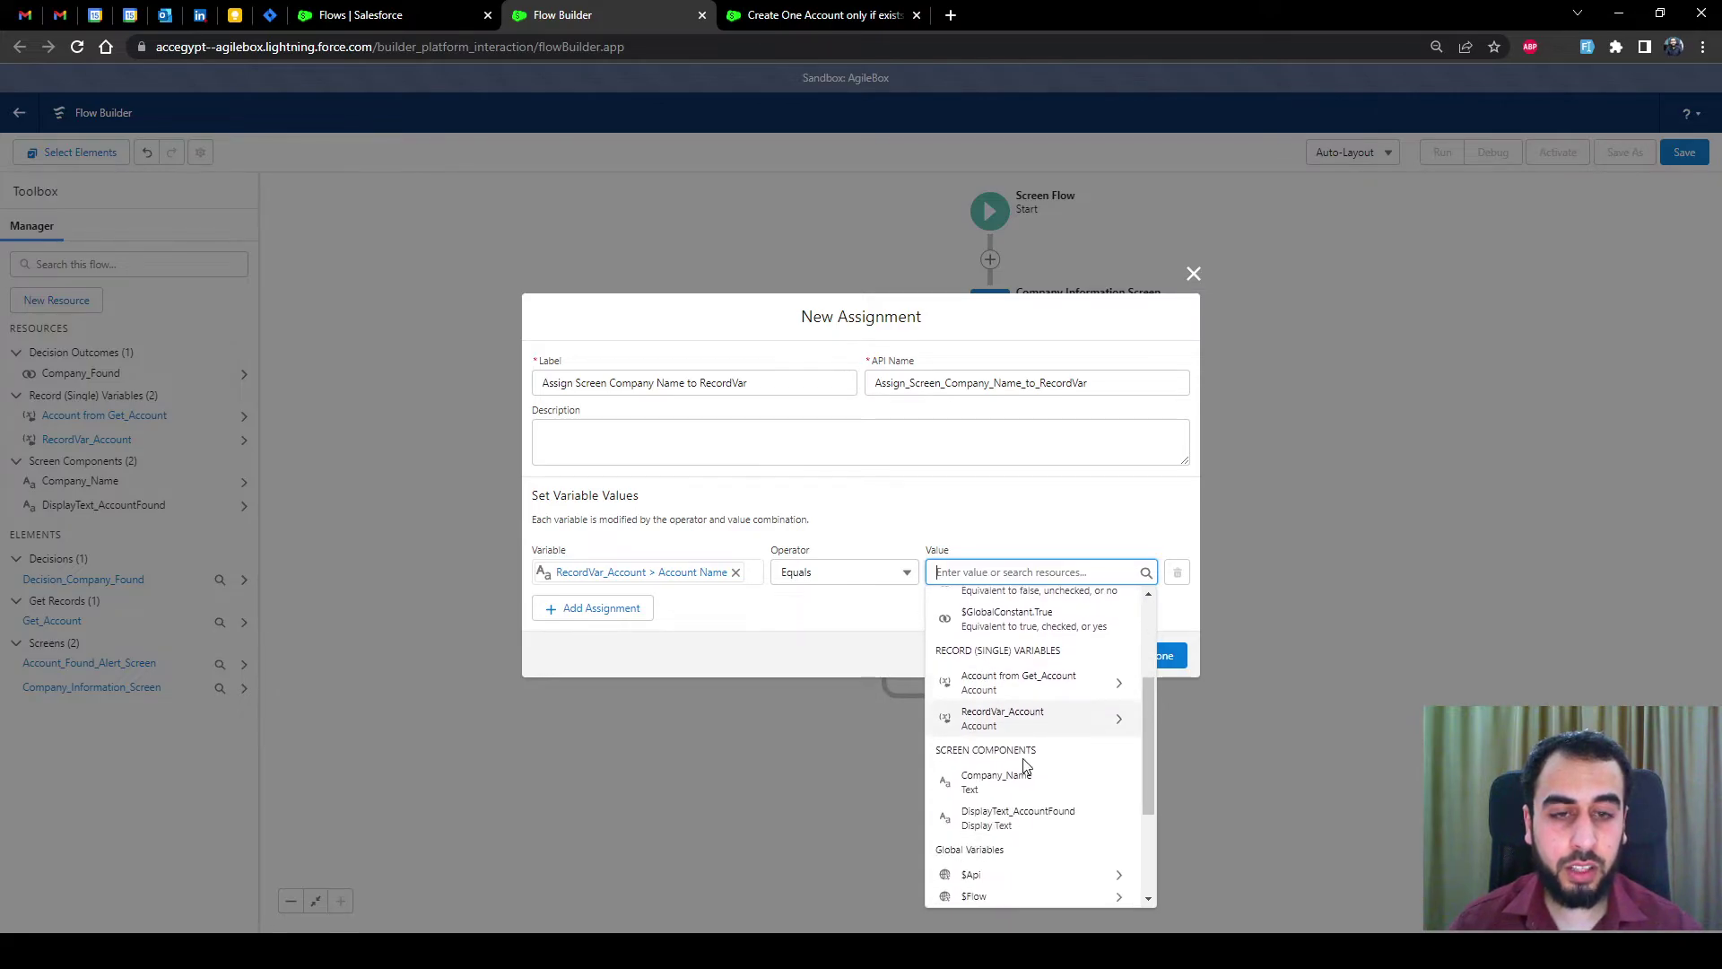
{"action": "left_click", "coordinate": [1065, 787]}
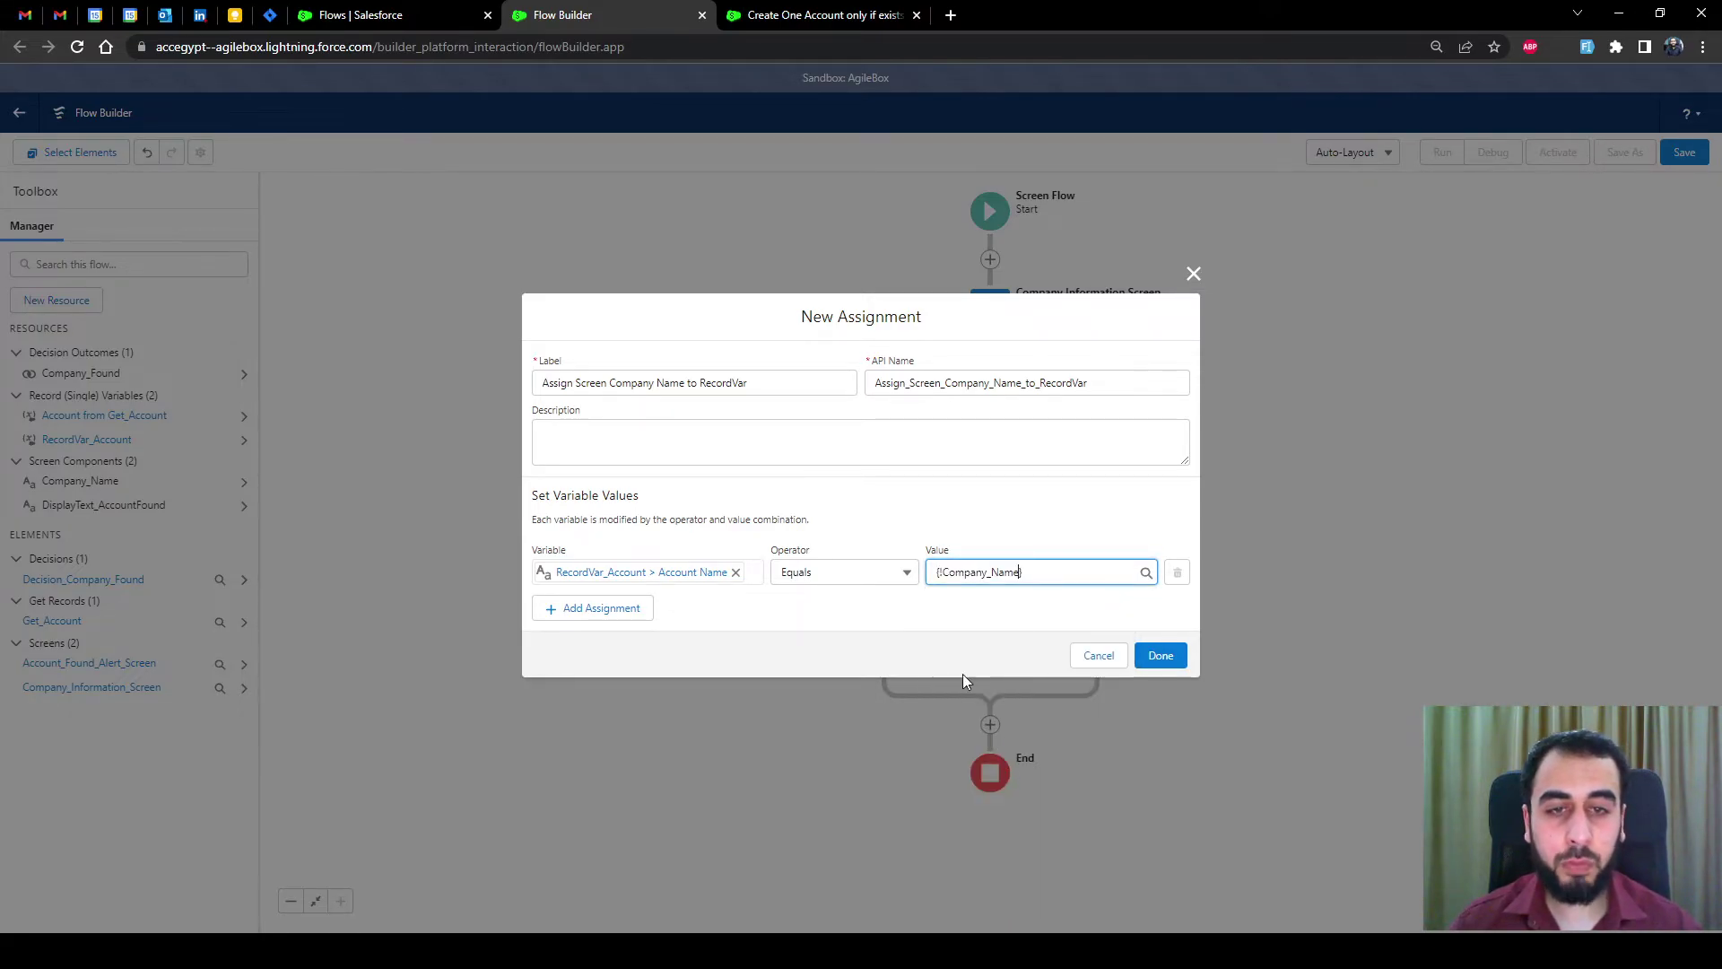
{"action": "left_click", "coordinate": [1160, 655]}
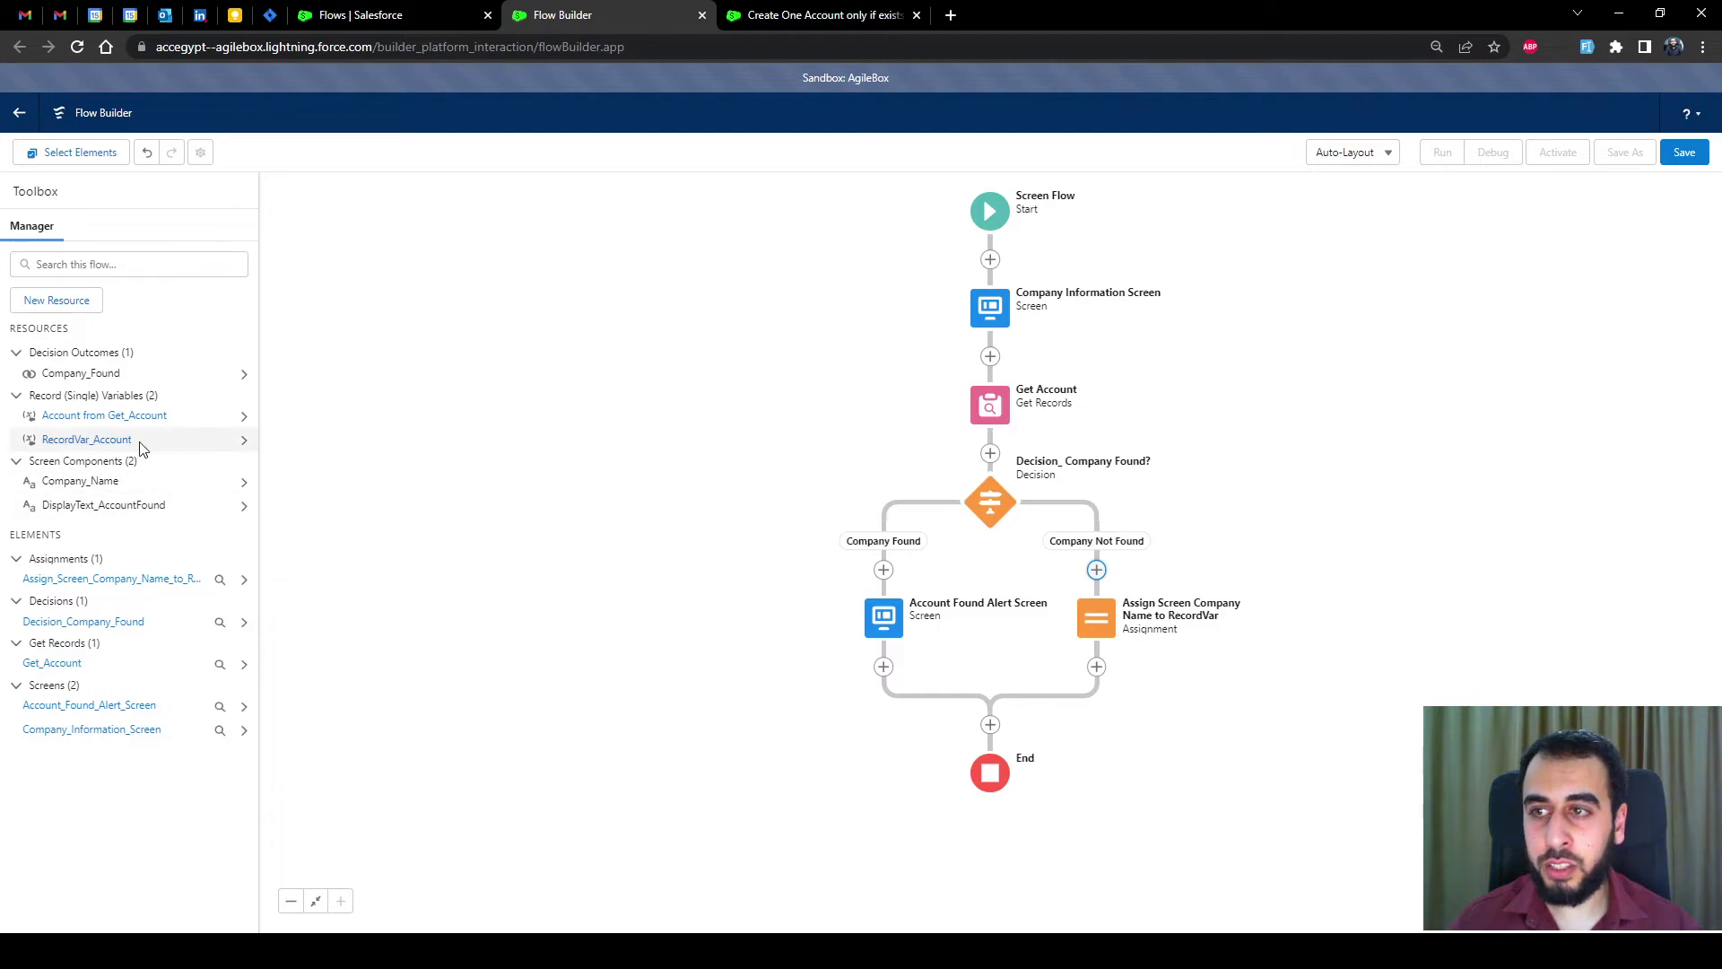
Step: Add a Create Records element labelled "Create RecordVar_Account" after the assignment, creating one record from all values of RecordVar_Account
{"action": "left_click", "coordinate": [1096, 668]}
{"action": "scroll", "coordinate": [1059, 787], "scroll_direction": "down", "scroll_amount": 5}
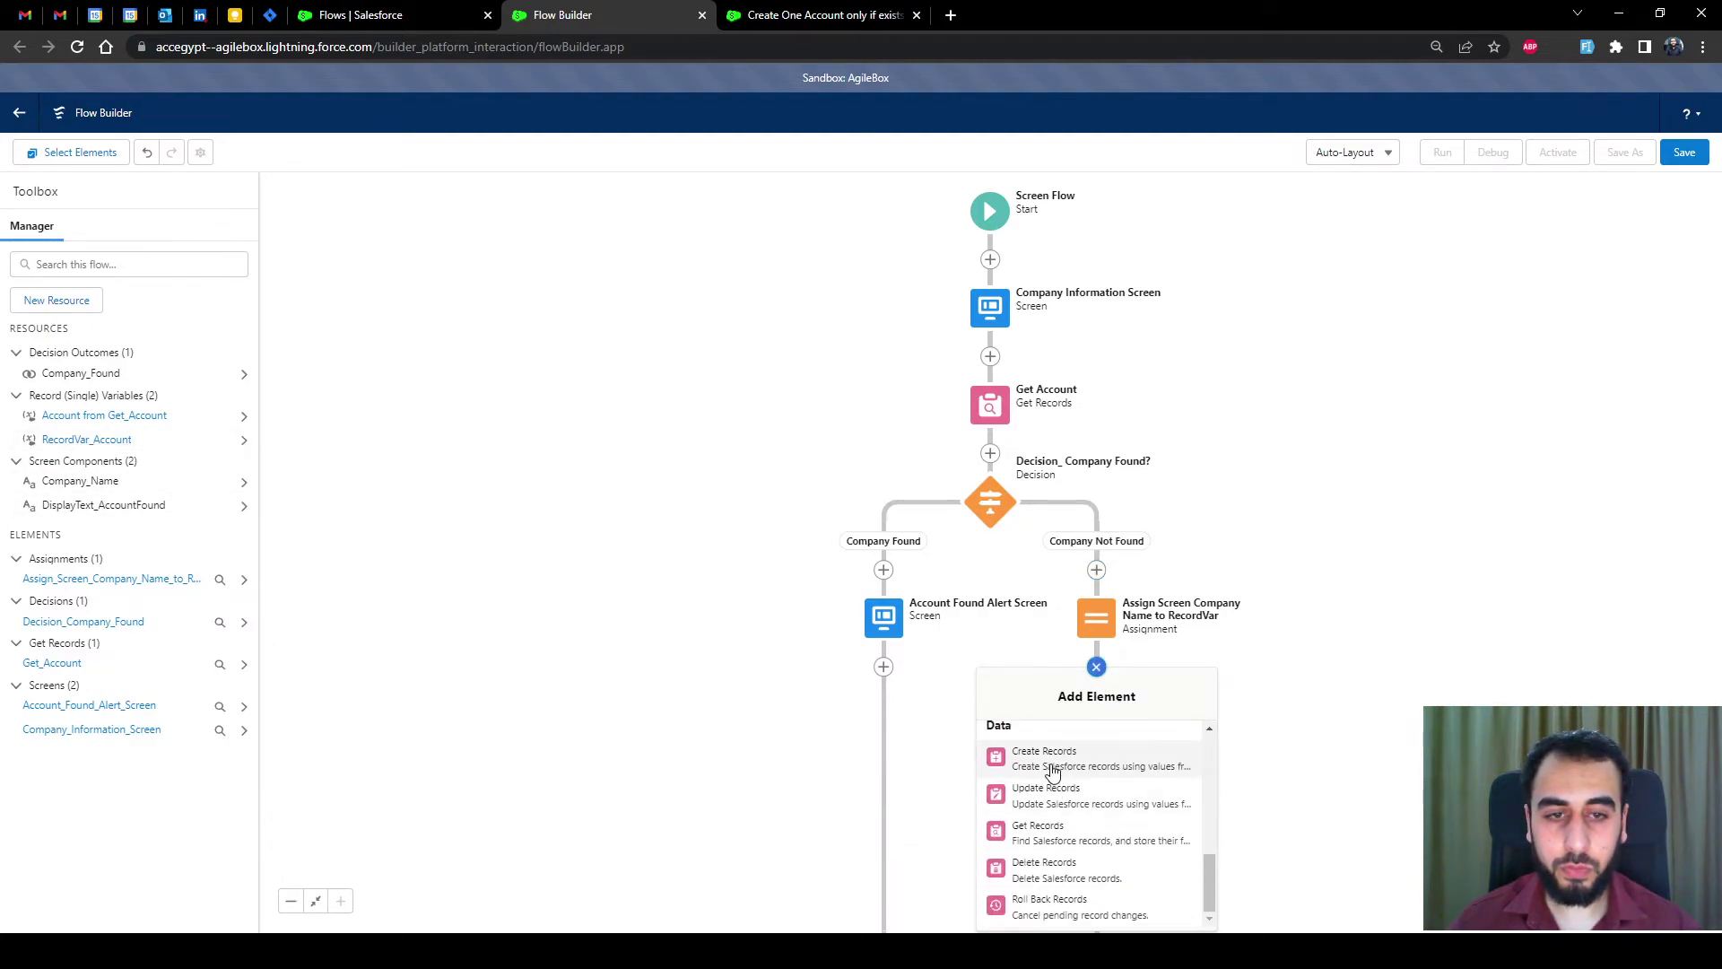
{"action": "left_click", "coordinate": [1050, 760]}
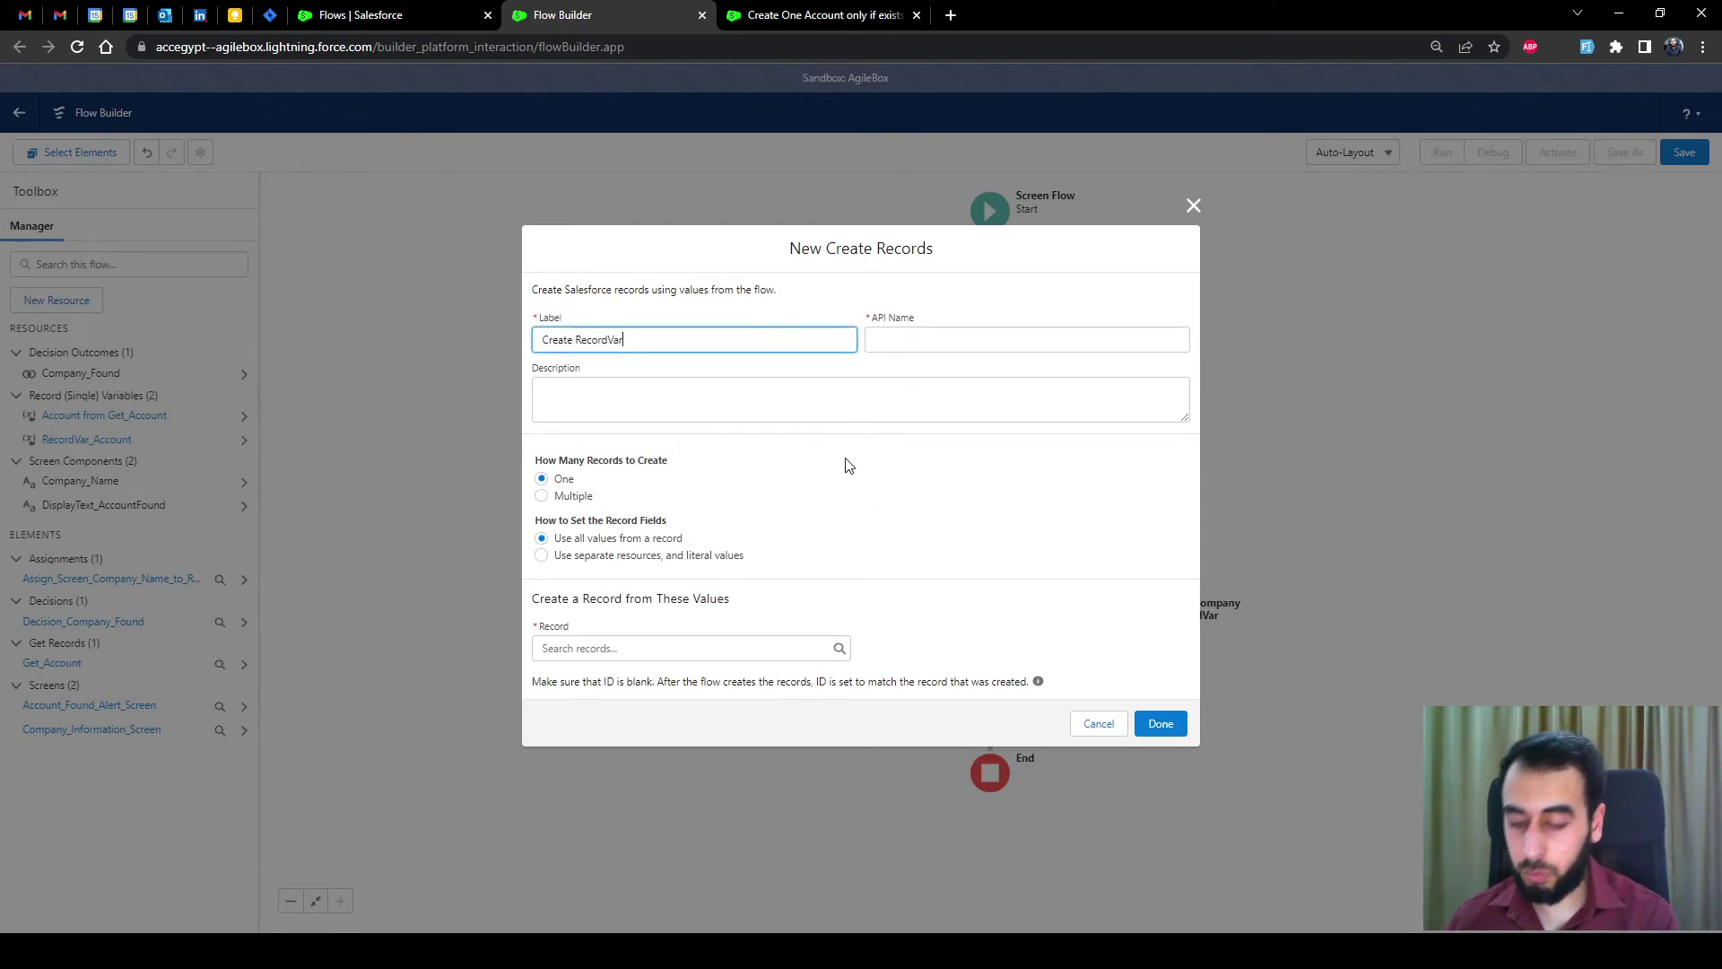
{"action": "left_click", "coordinate": [847, 371]}
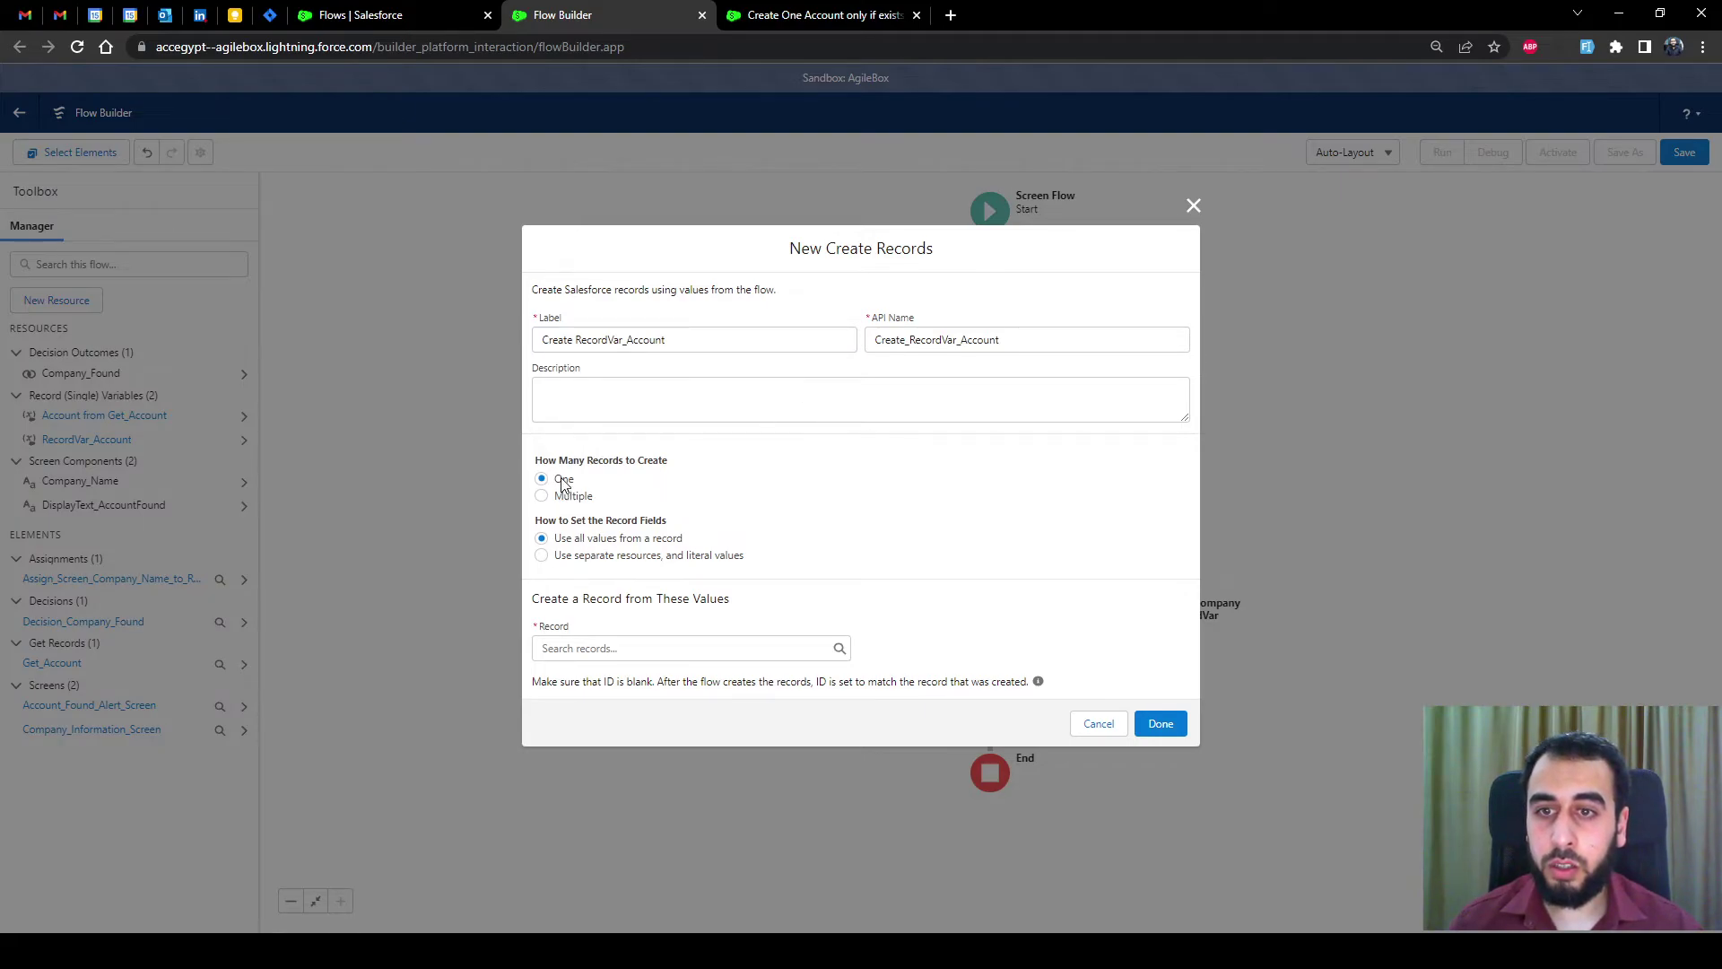
{"action": "left_click", "coordinate": [626, 647]}
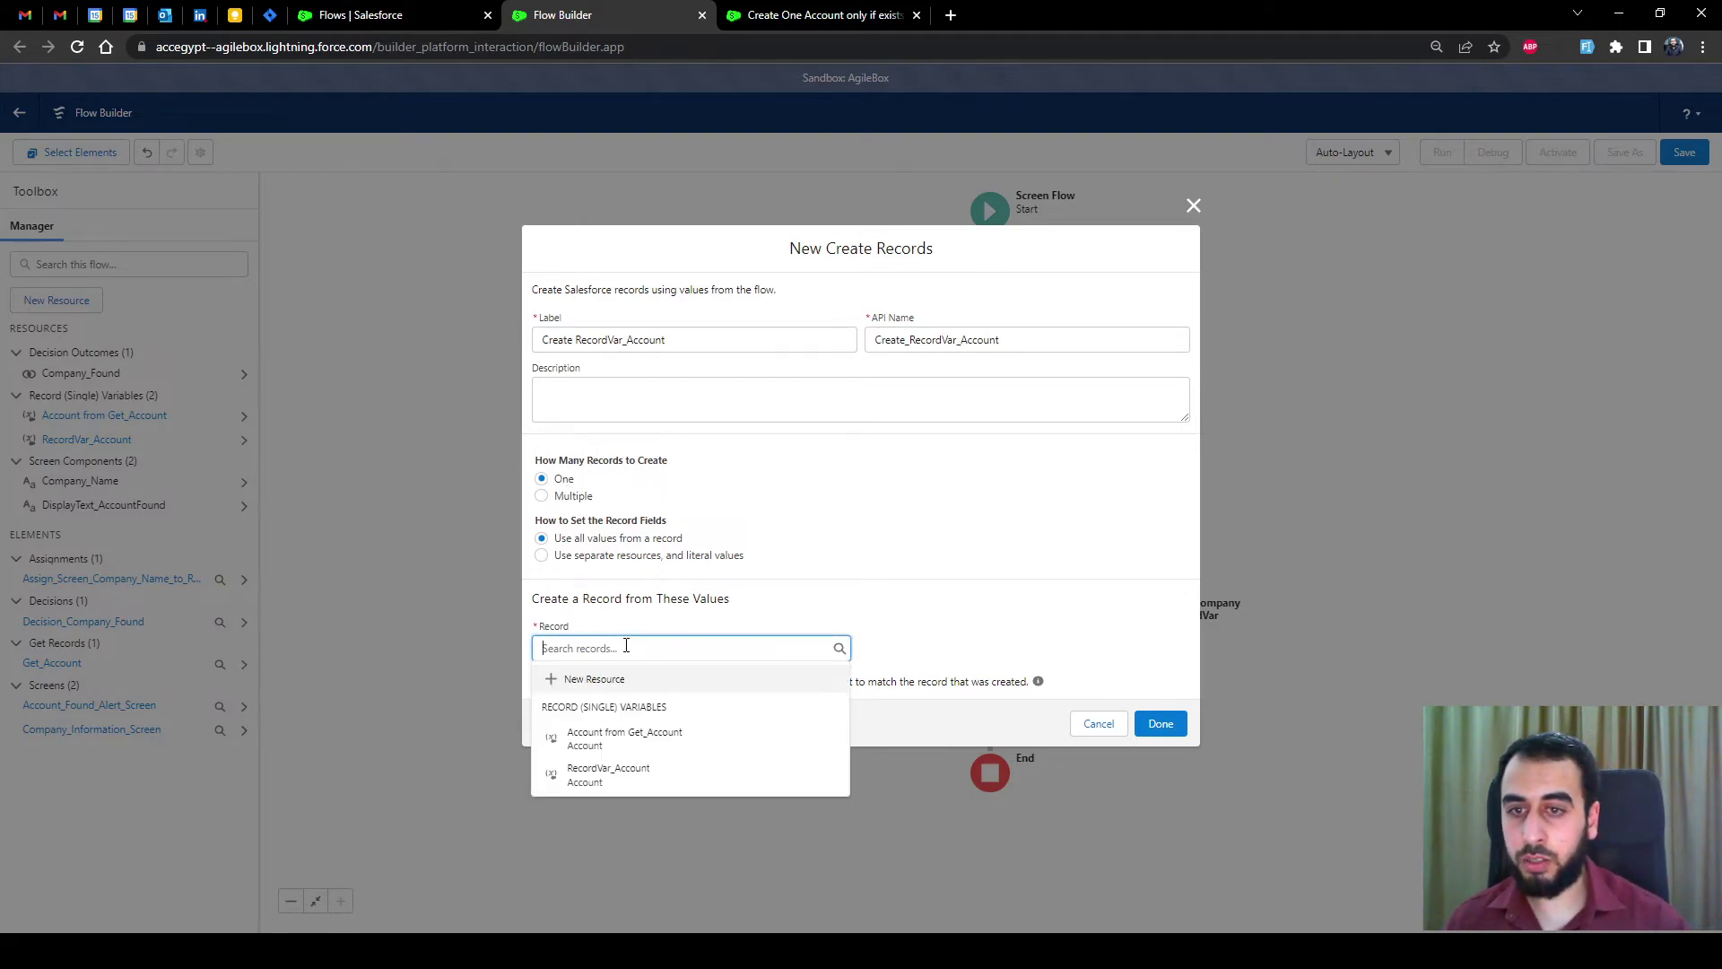
{"action": "left_click", "coordinate": [623, 777]}
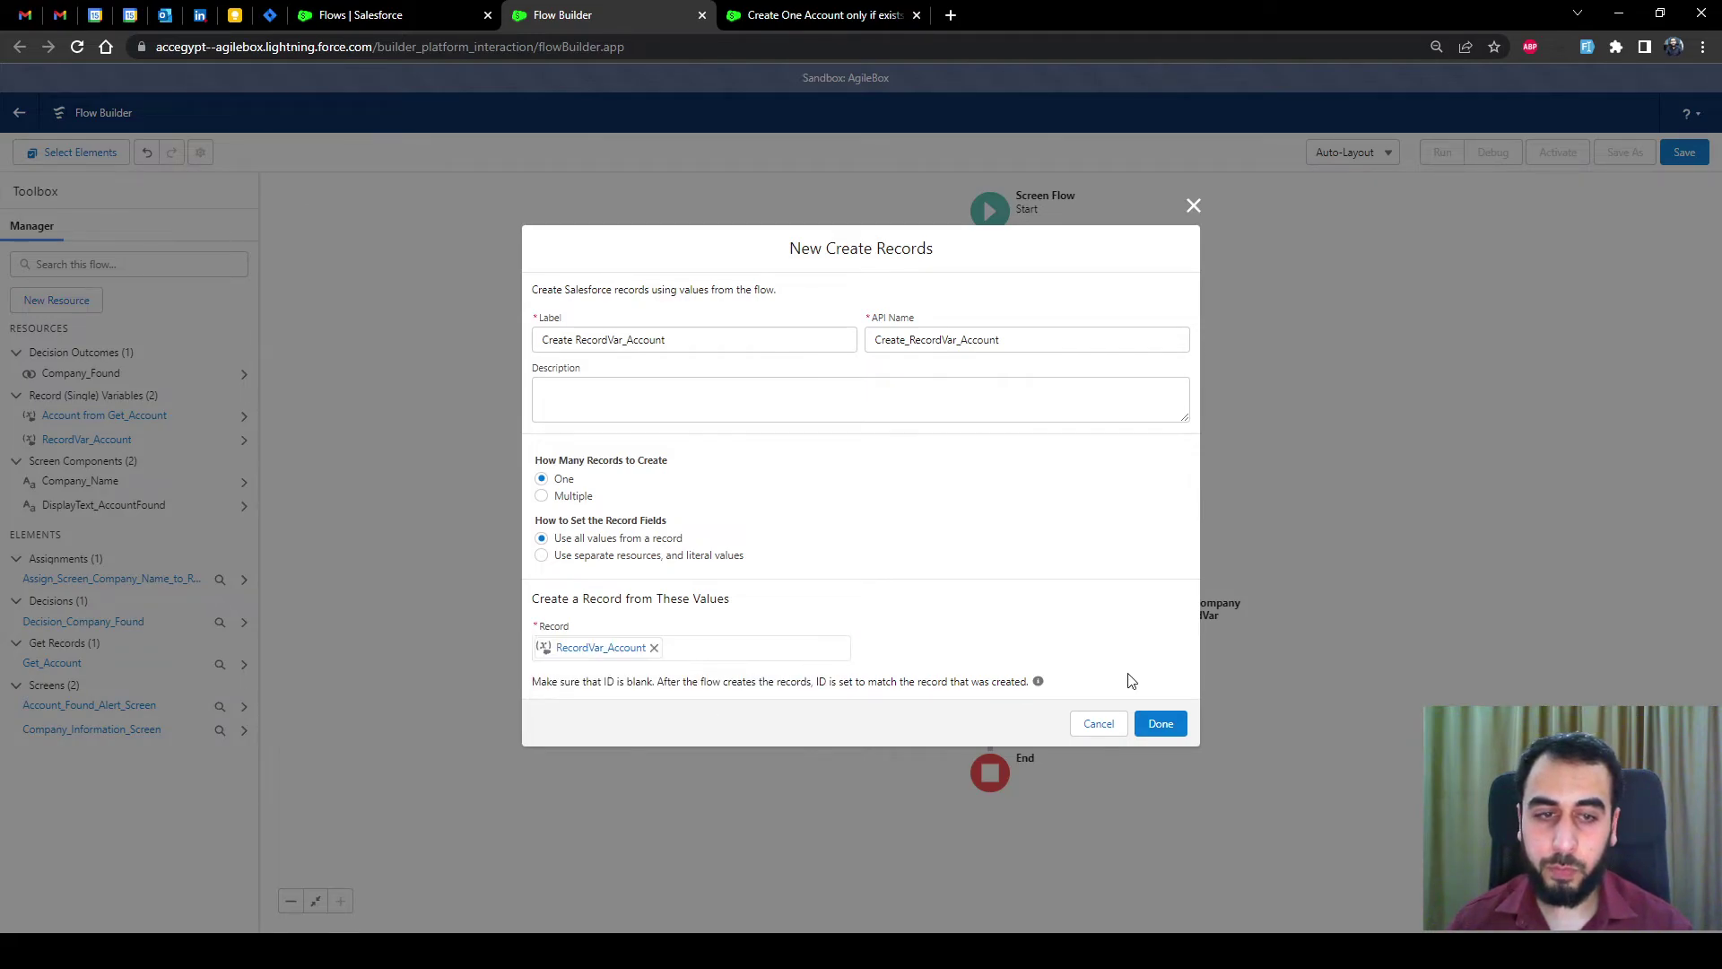
{"action": "left_click", "coordinate": [1160, 724]}
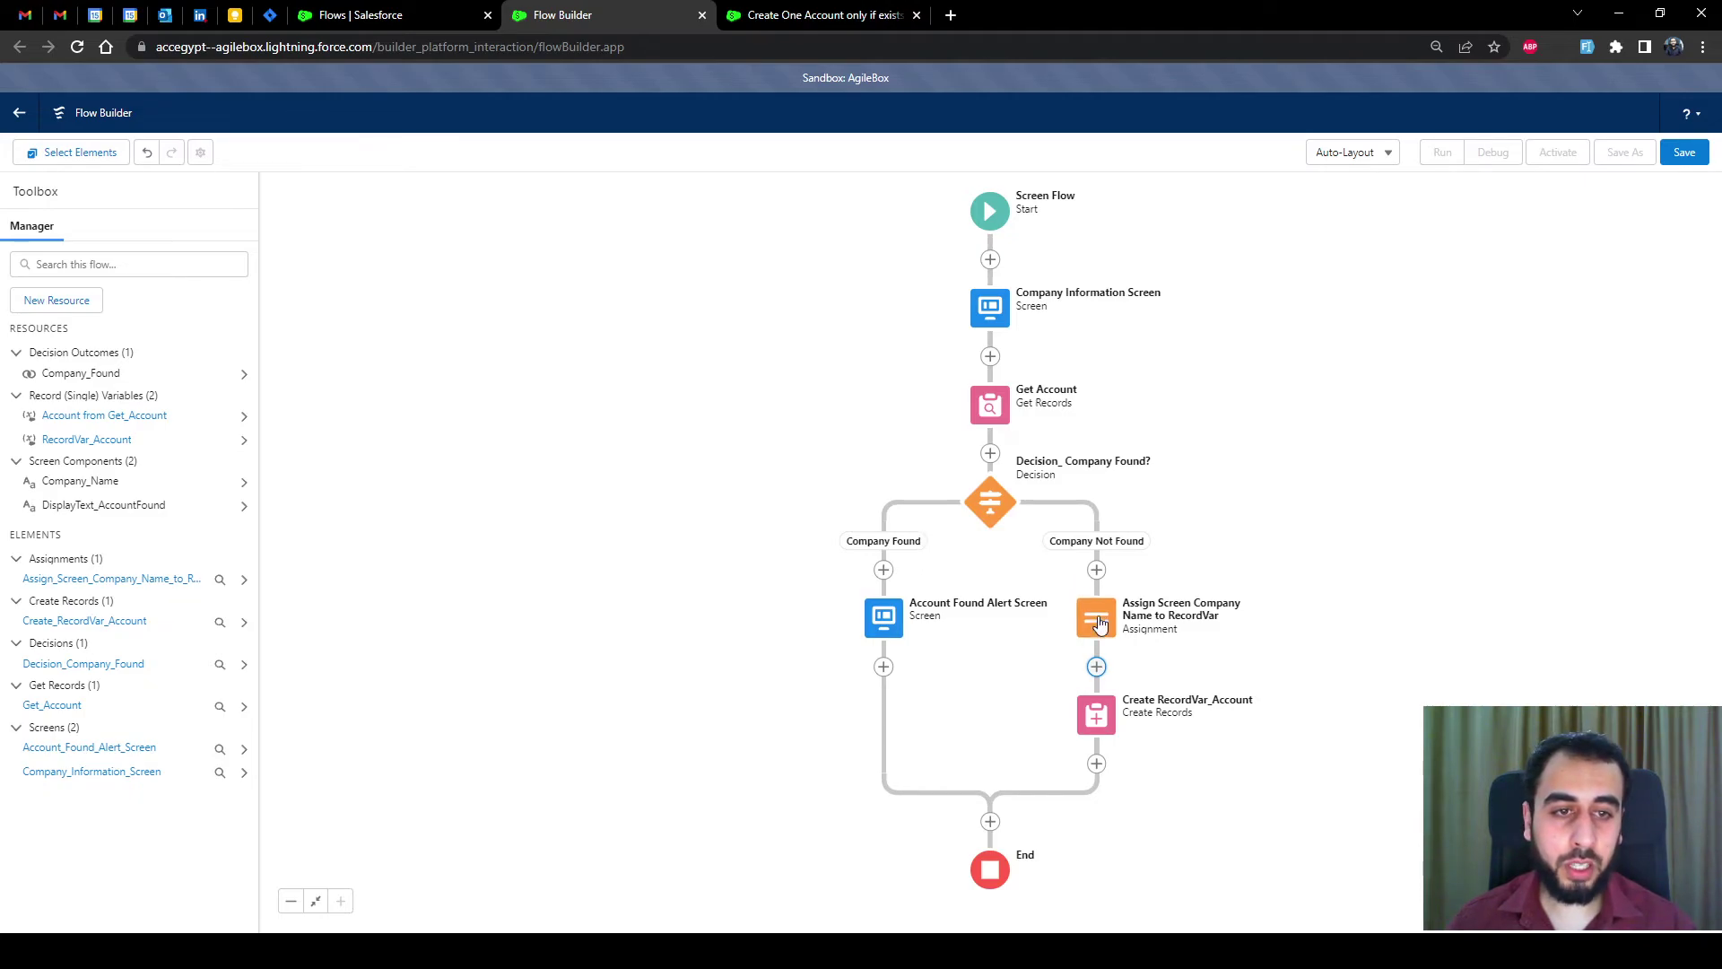
Step: Save the flow with the label and API name Company
{"action": "left_click", "coordinate": [1684, 152]}
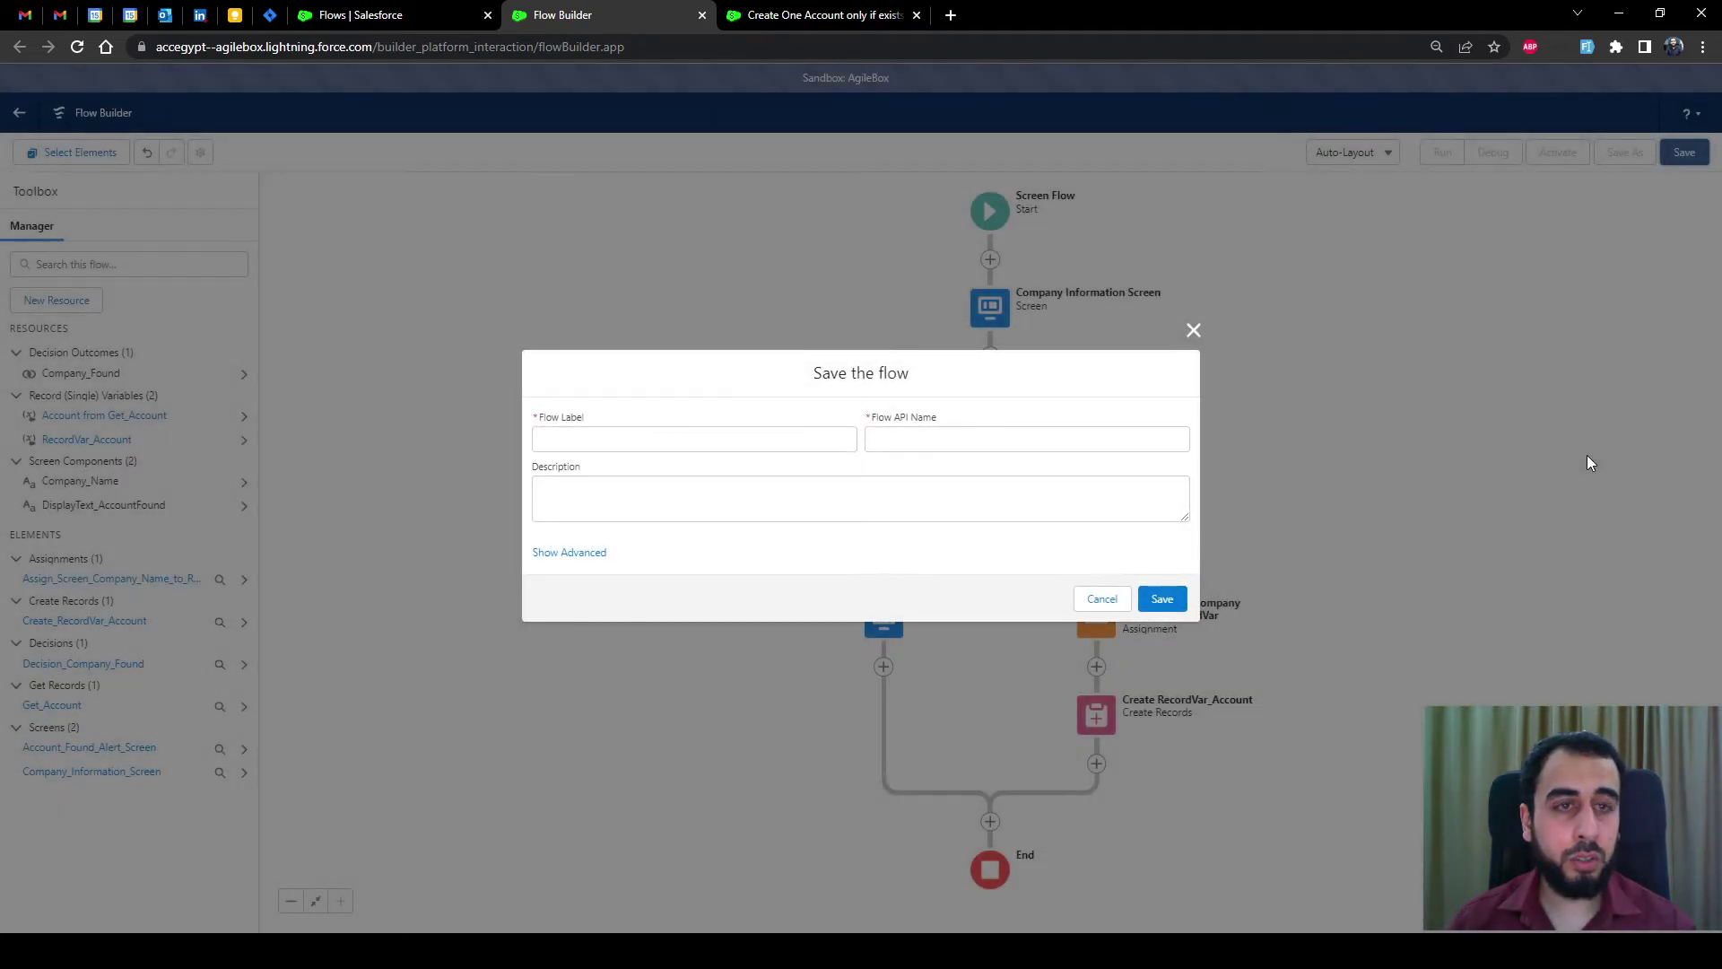
{"action": "left_click", "coordinate": [790, 429]}
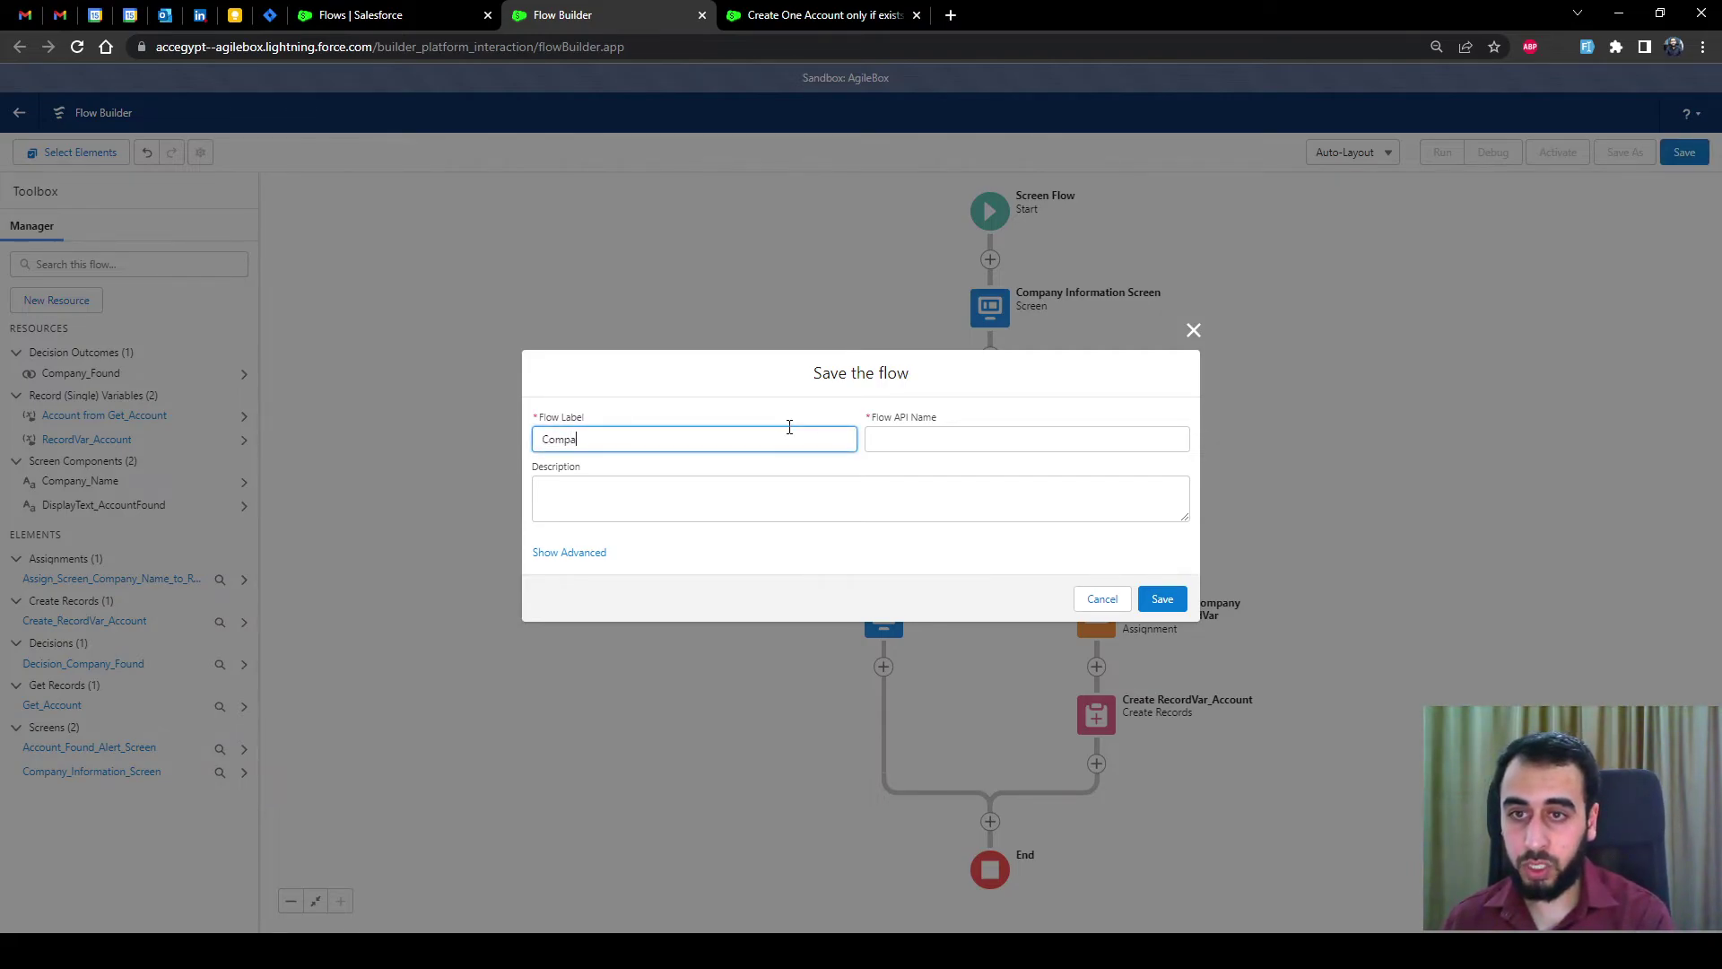
{"action": "left_click", "coordinate": [810, 417]}
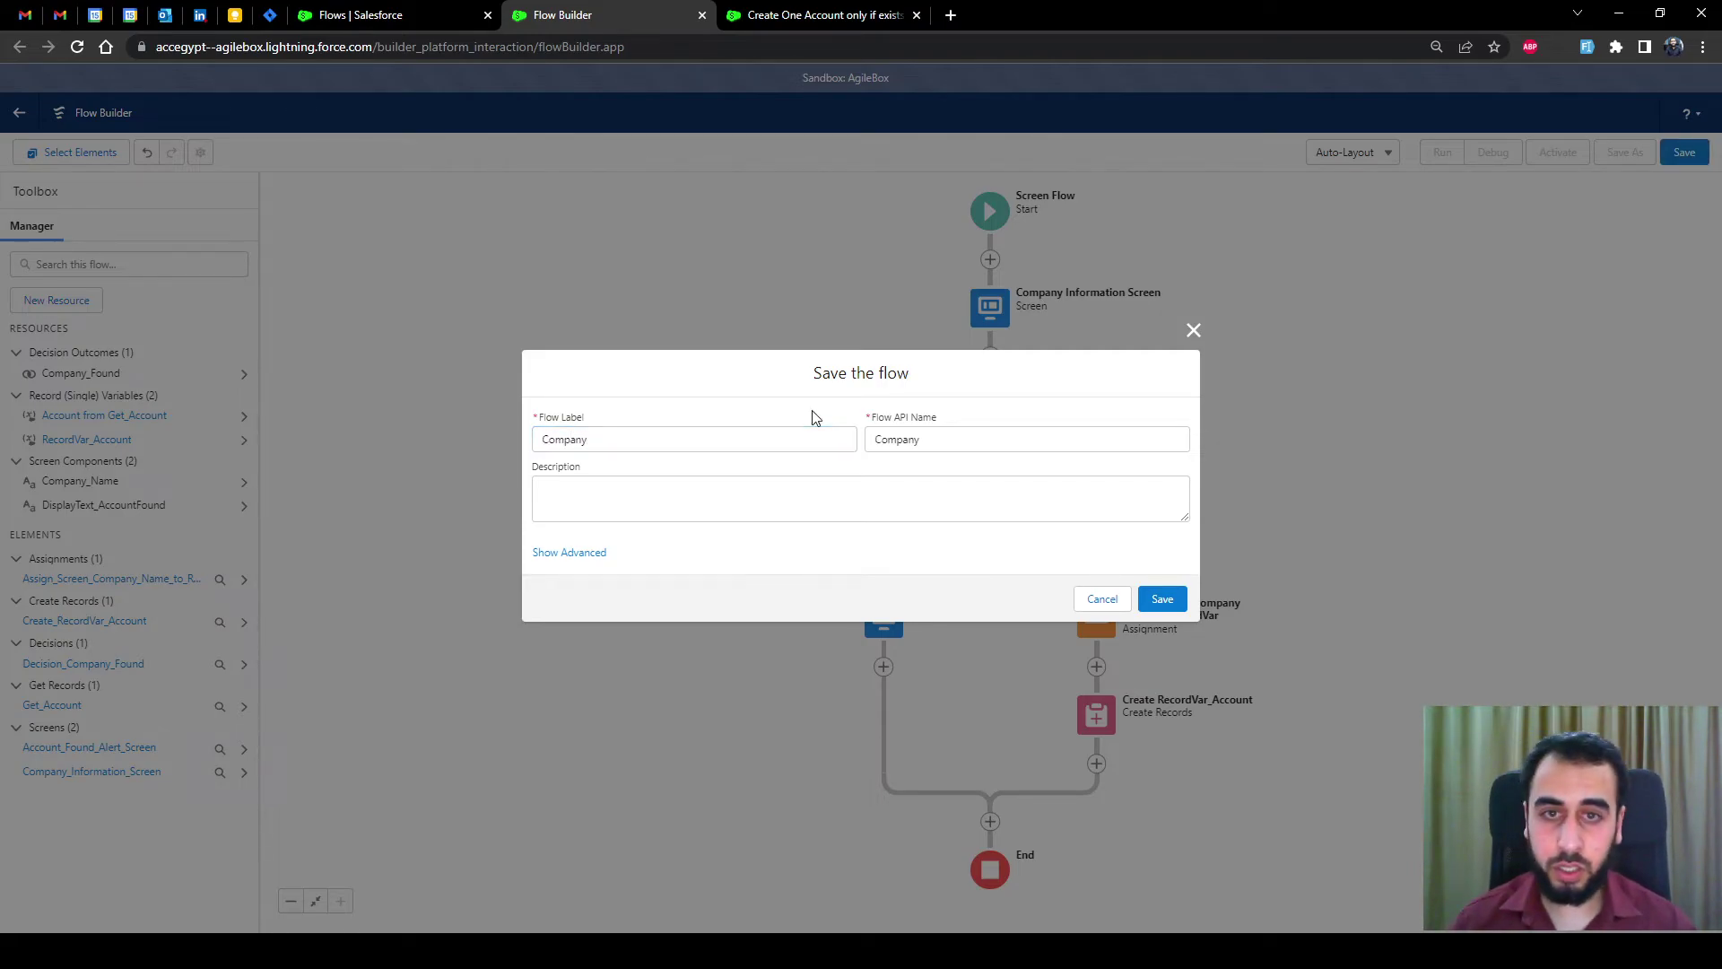
{"action": "left_click", "coordinate": [1161, 599]}
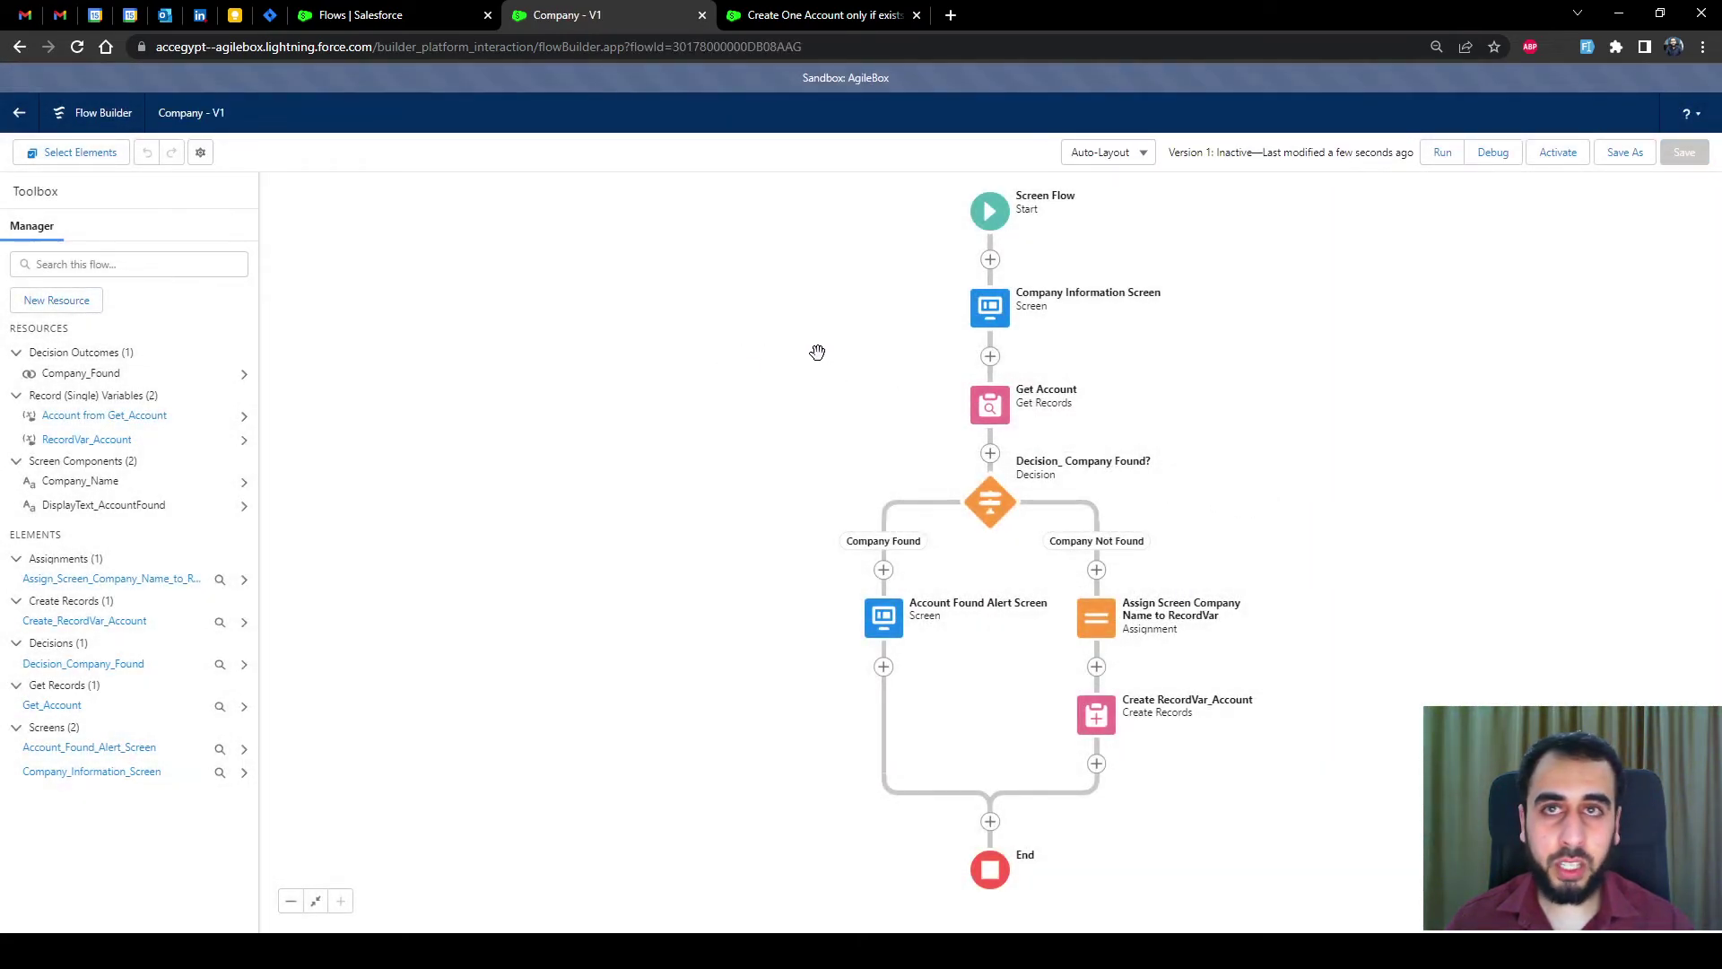
Step: Debug the flow and submit Twitter as the company name on its first screen
{"action": "left_click", "coordinate": [1492, 155]}
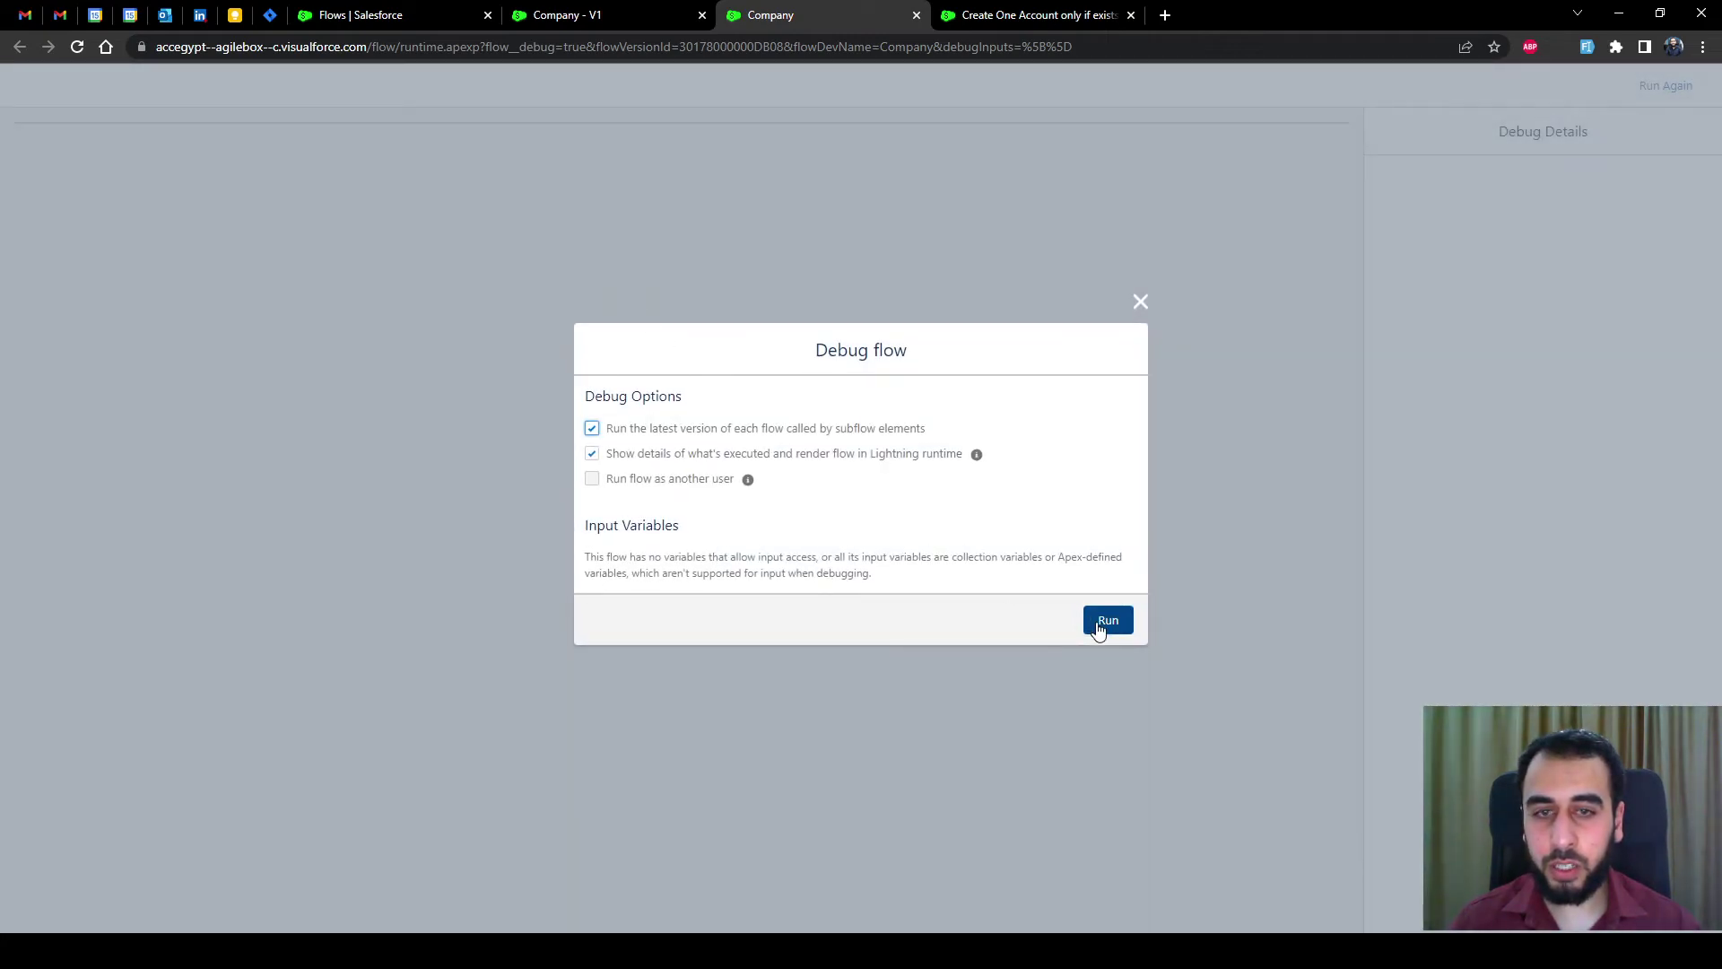
{"action": "left_click", "coordinate": [1106, 621]}
{"action": "left_click", "coordinate": [144, 201]}
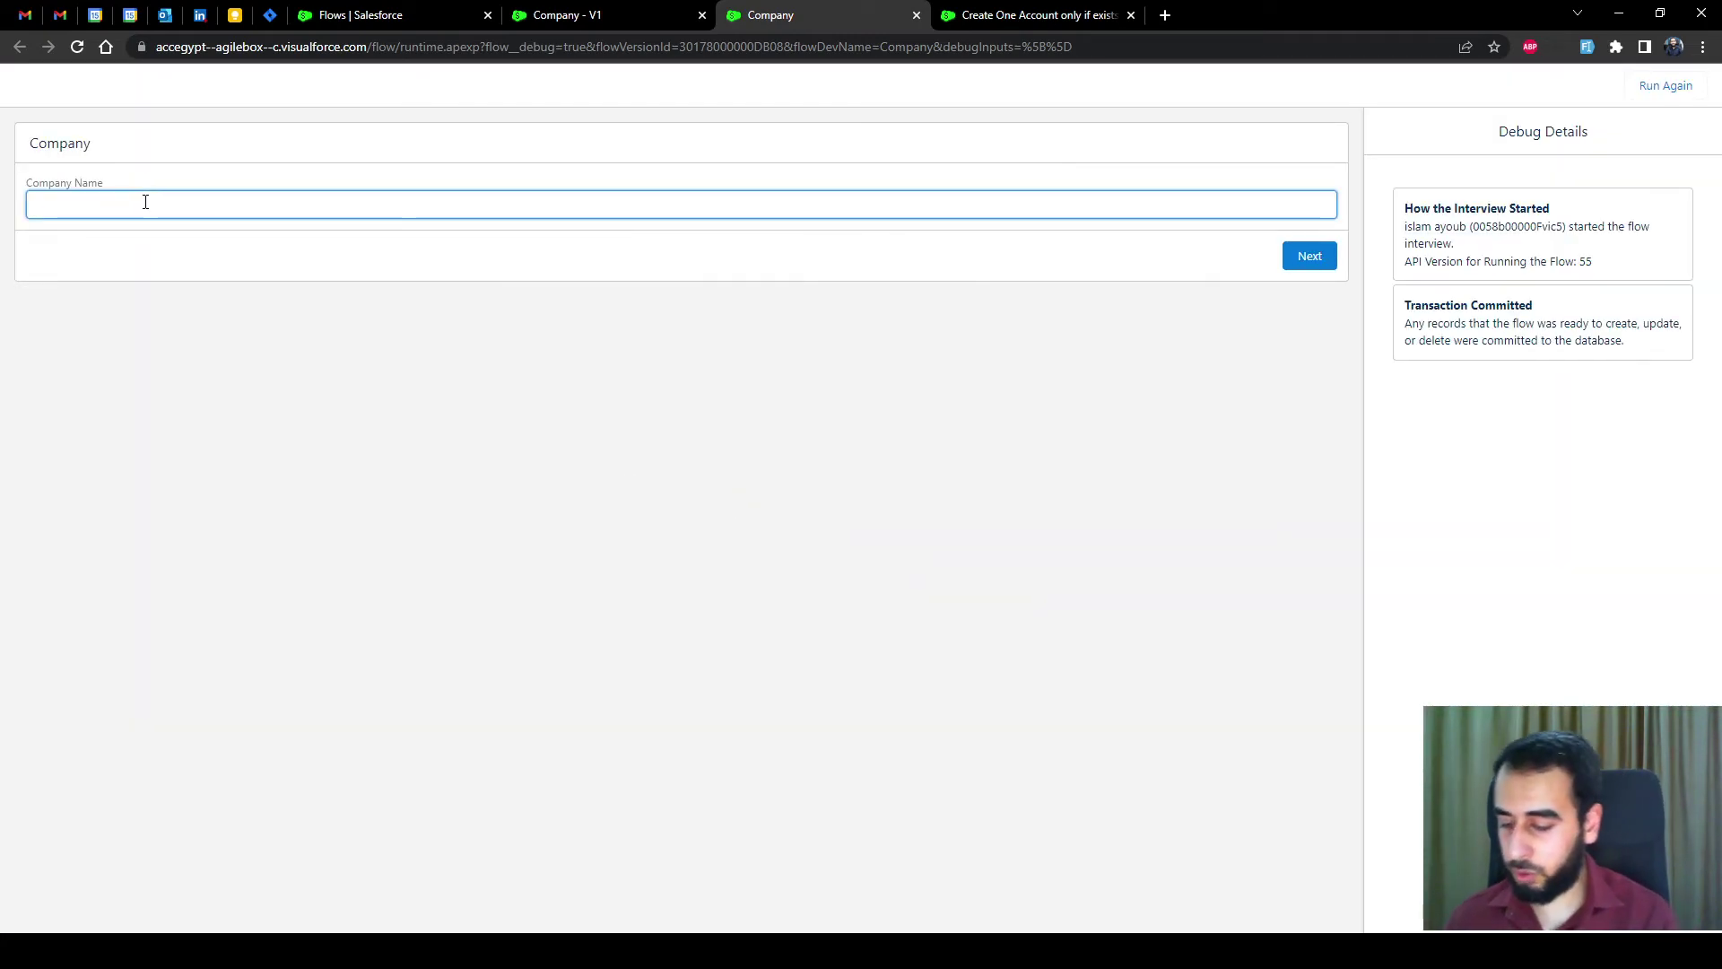
{"action": "type", "text": "Twitter"}
{"action": "double_click", "coordinate": [142, 199]}
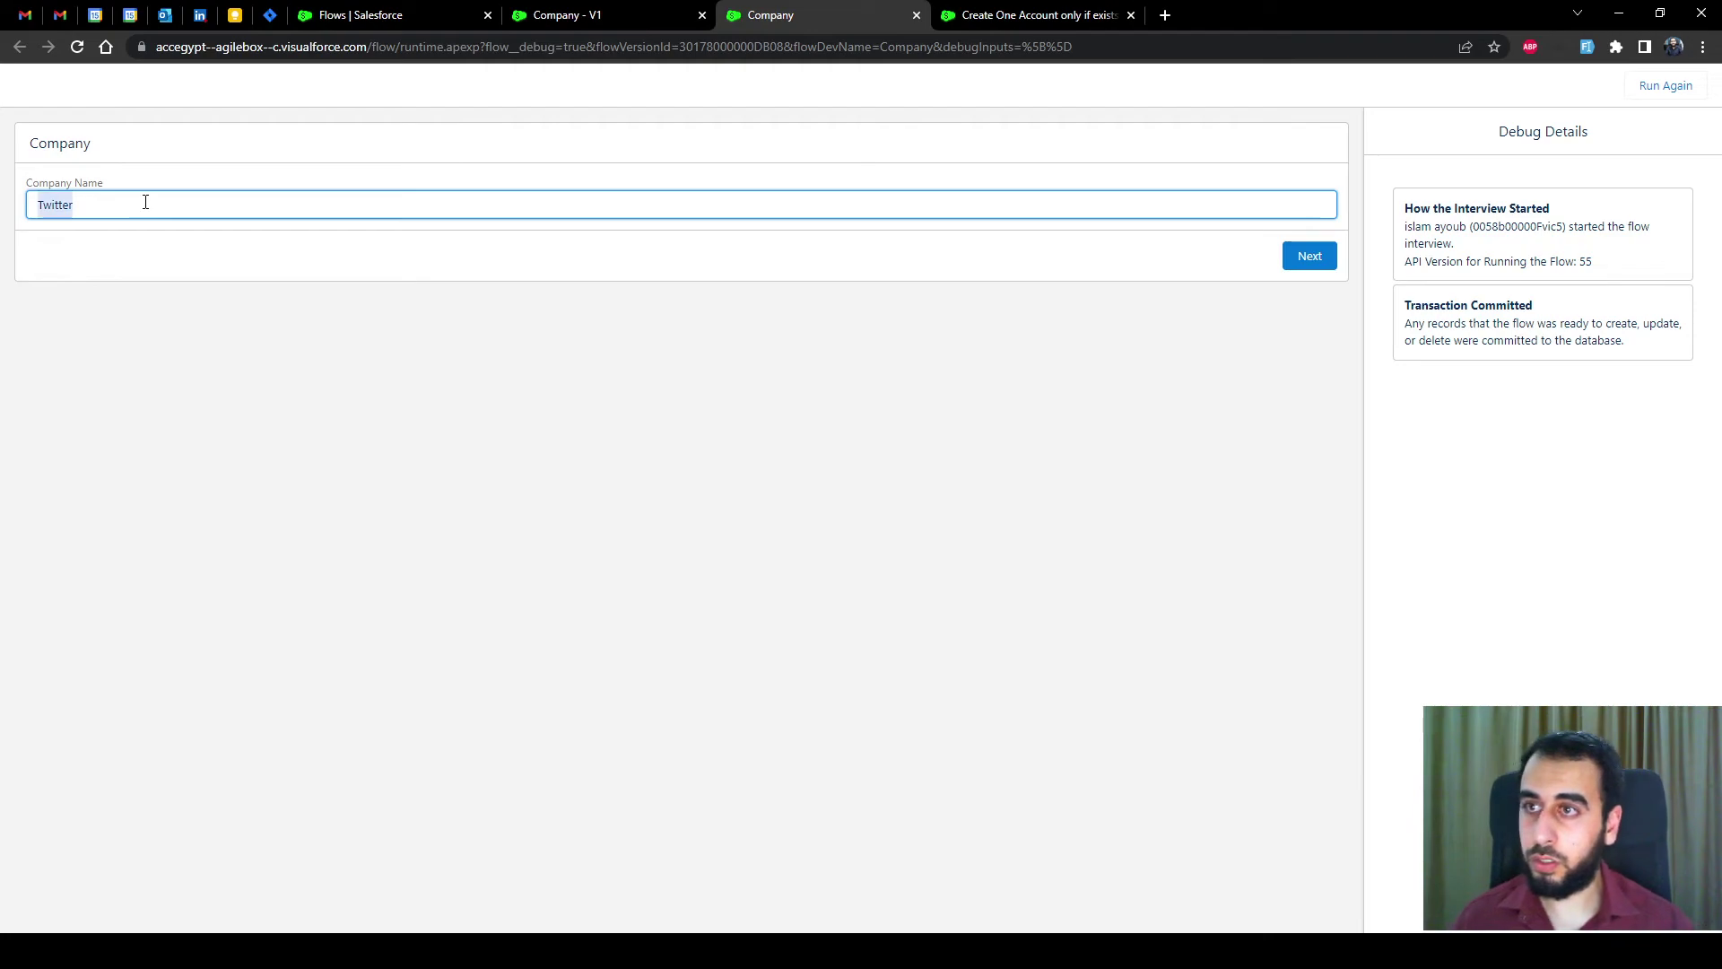
{"action": "left_click", "coordinate": [214, 176]}
{"action": "left_click", "coordinate": [1287, 260]}
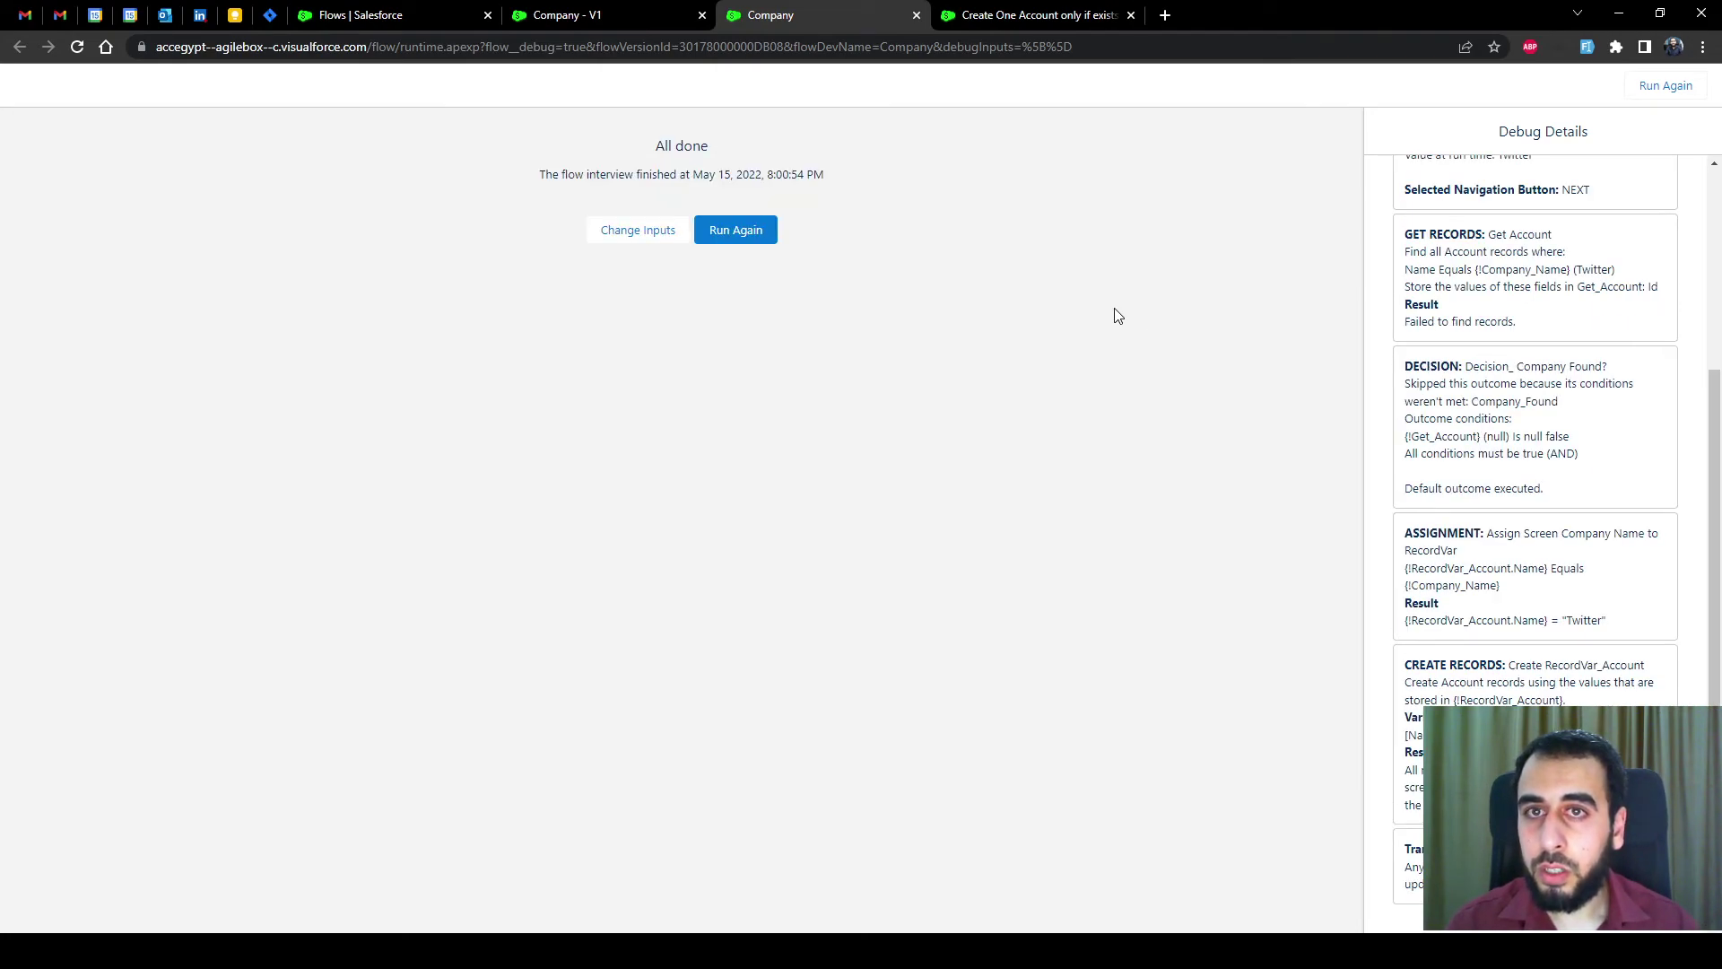
Step: Review the debug details for the Get Account result, the decision outcome and the value assigned to RecordVar_Account
{"action": "scroll", "coordinate": [1623, 446], "scroll_direction": "up", "scroll_amount": 4}
{"action": "scroll", "coordinate": [1584, 446], "scroll_direction": "down", "scroll_amount": 2}
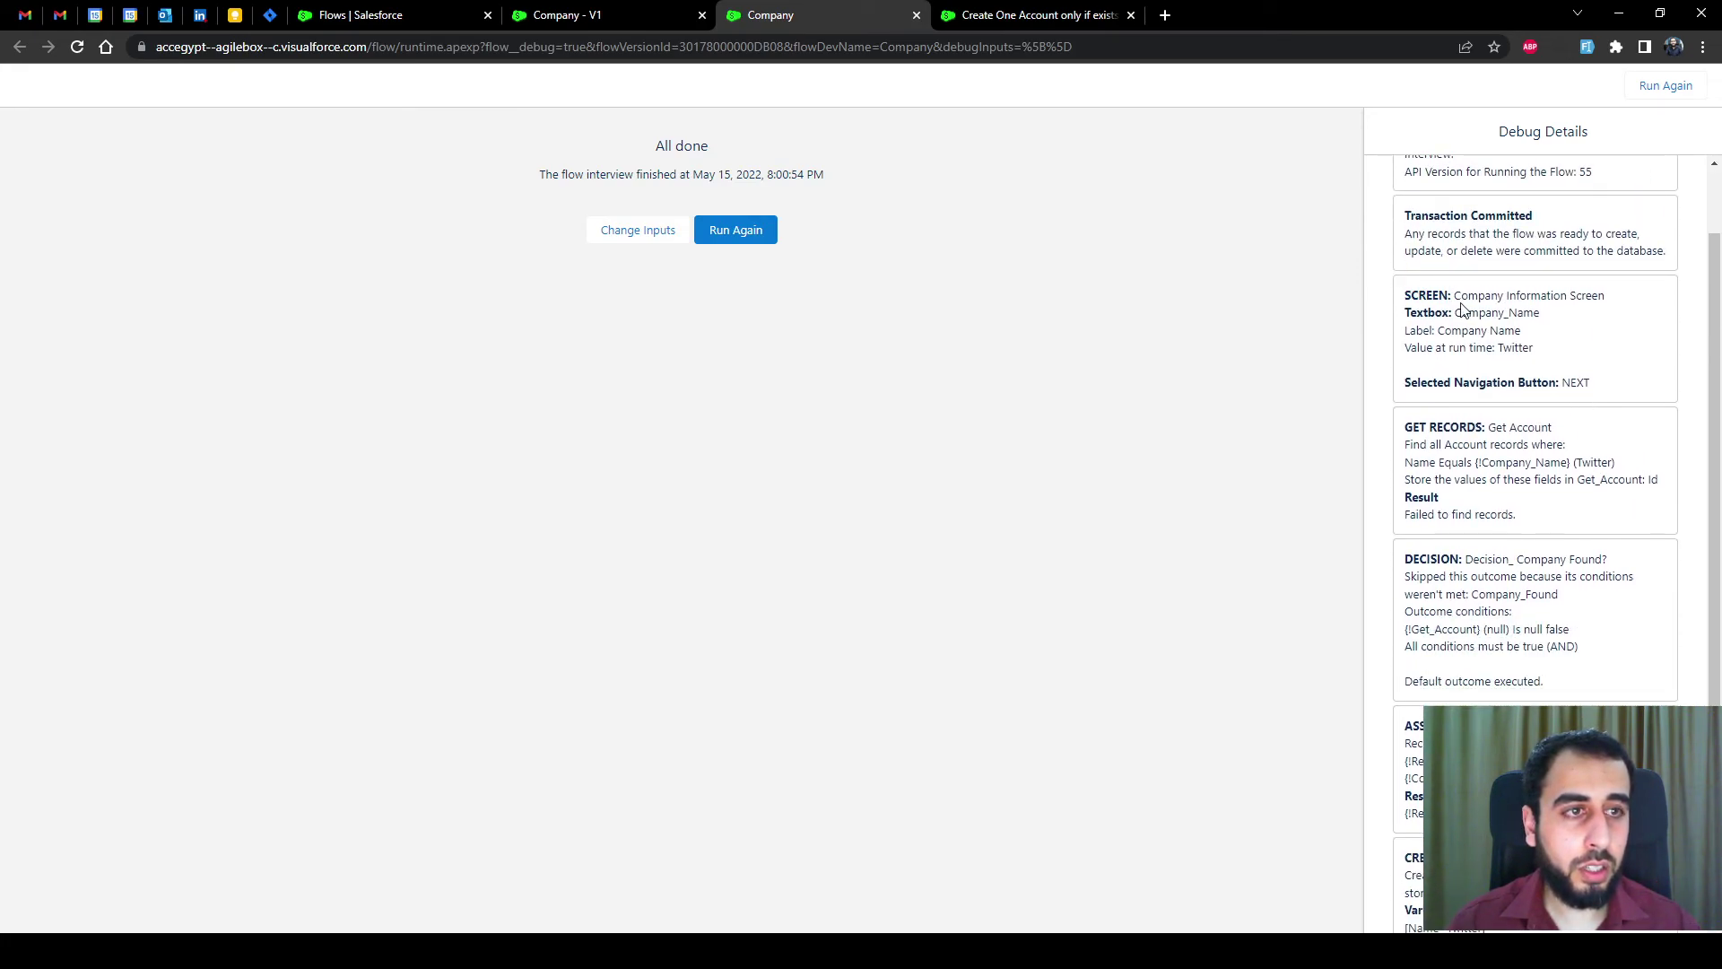
{"action": "scroll", "coordinate": [1463, 309], "scroll_direction": "down", "scroll_amount": 2}
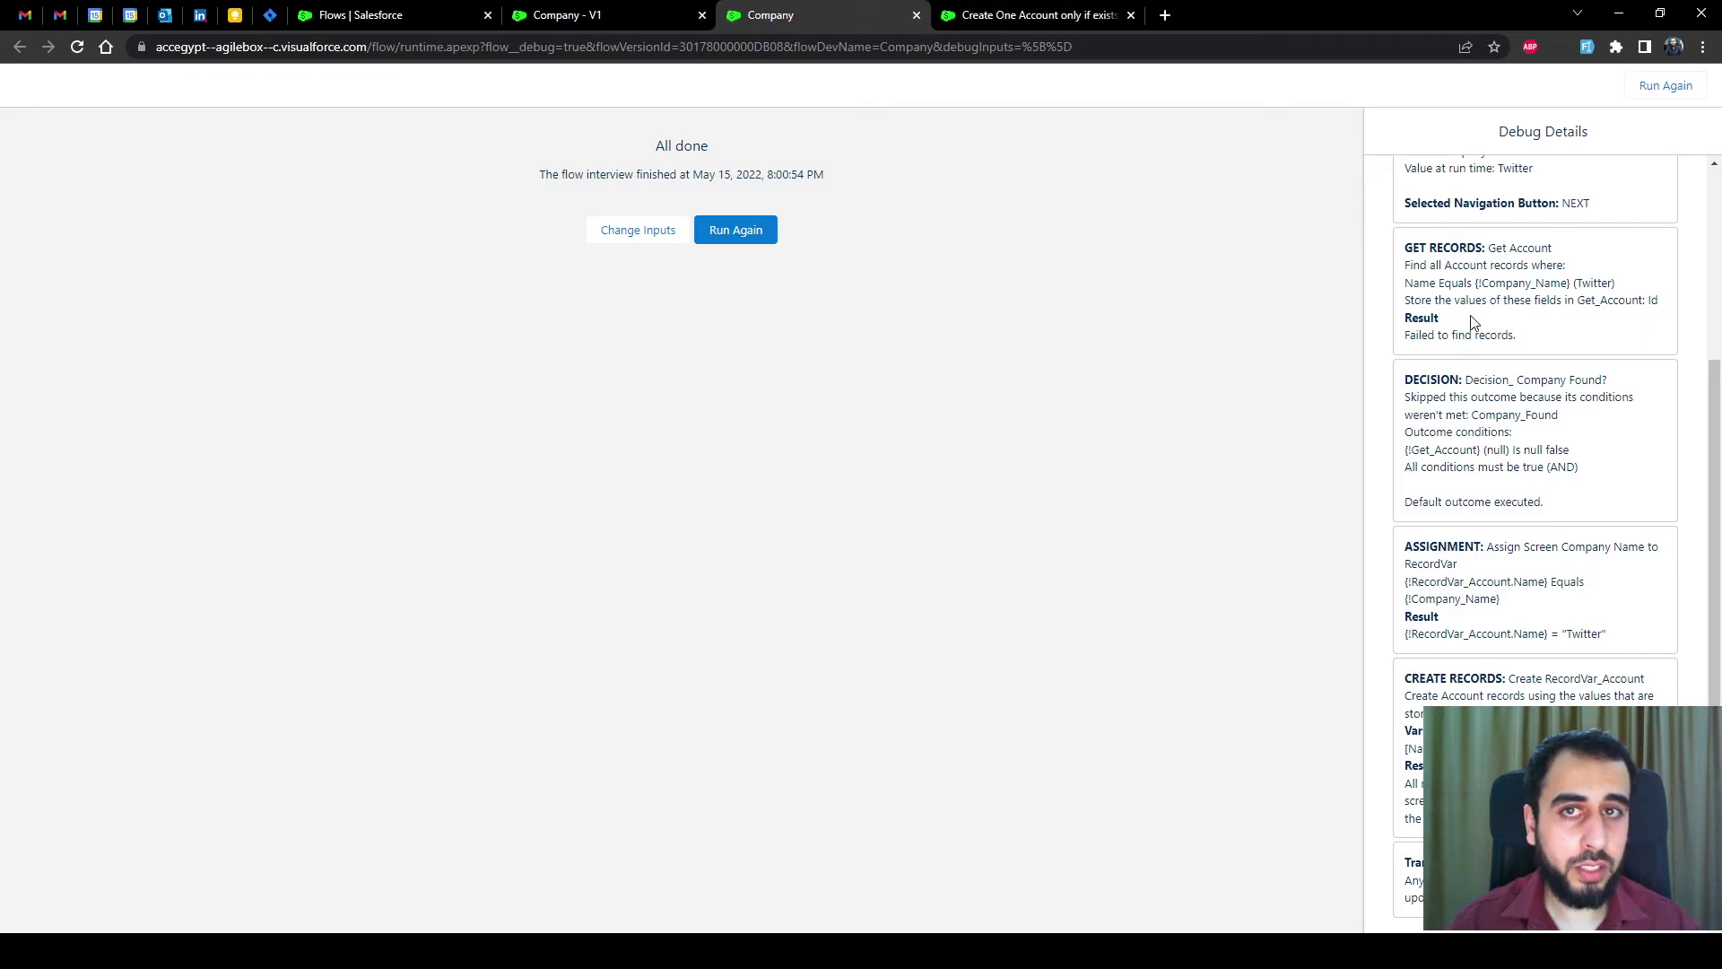
{"action": "triple_click", "coordinate": [1504, 335]}
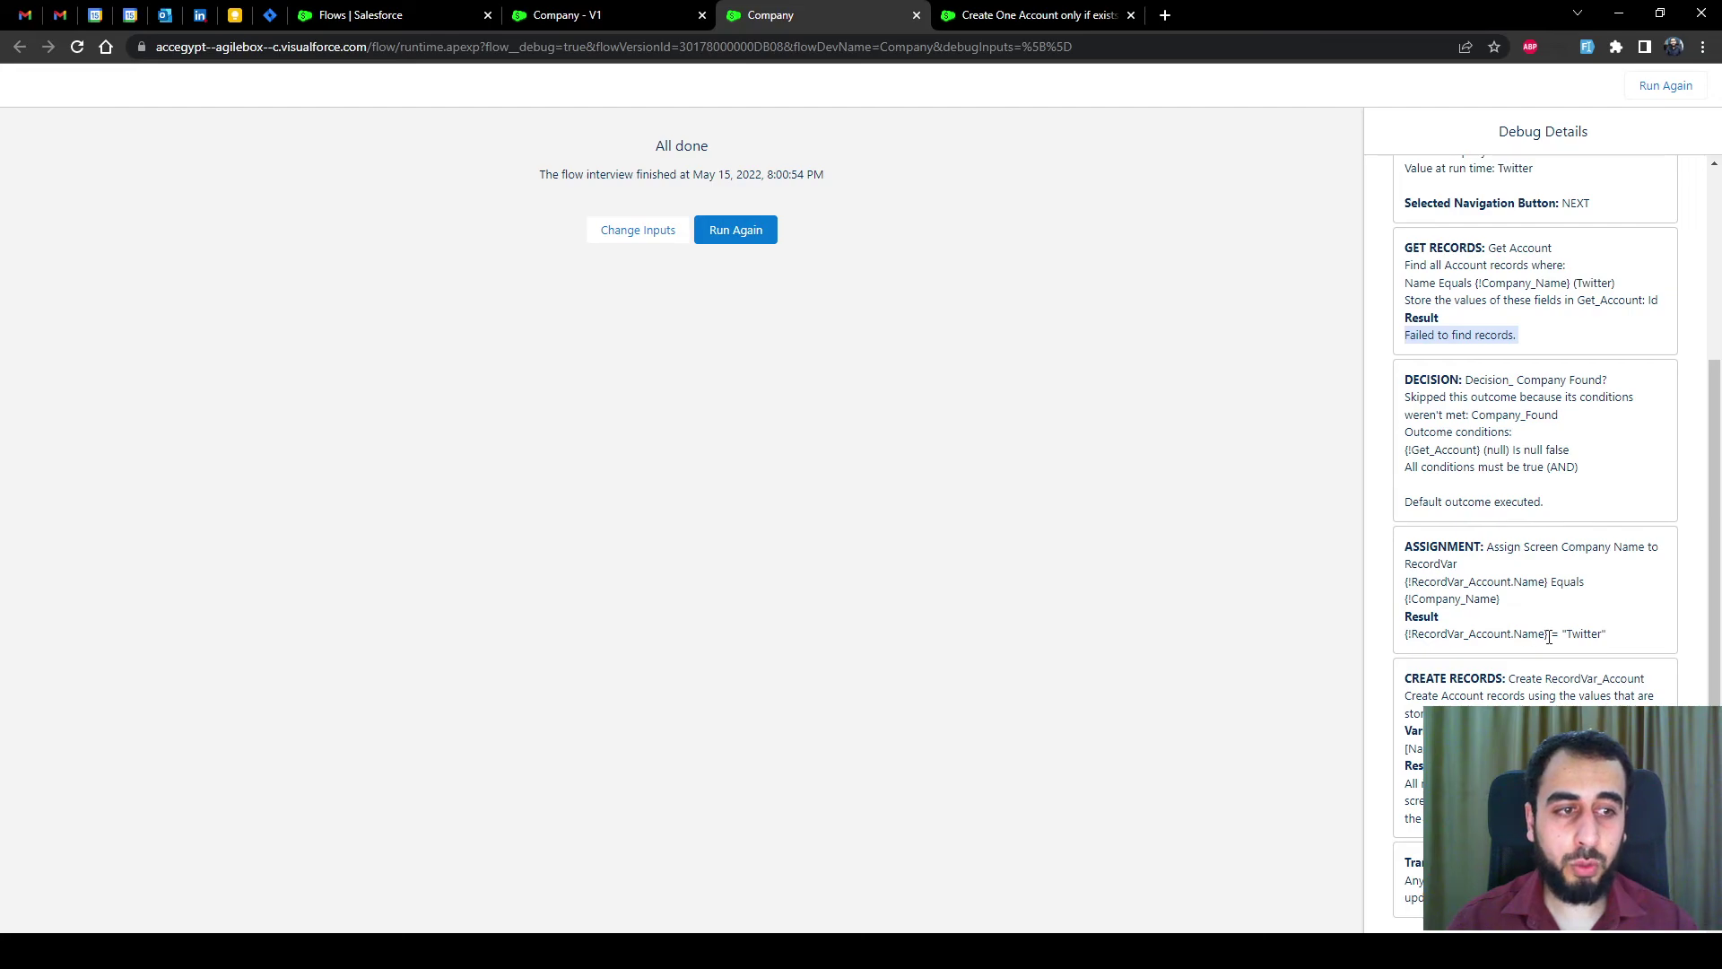
{"action": "left_click_drag", "start_coordinate": [1549, 637], "coordinate": [1414, 639]}
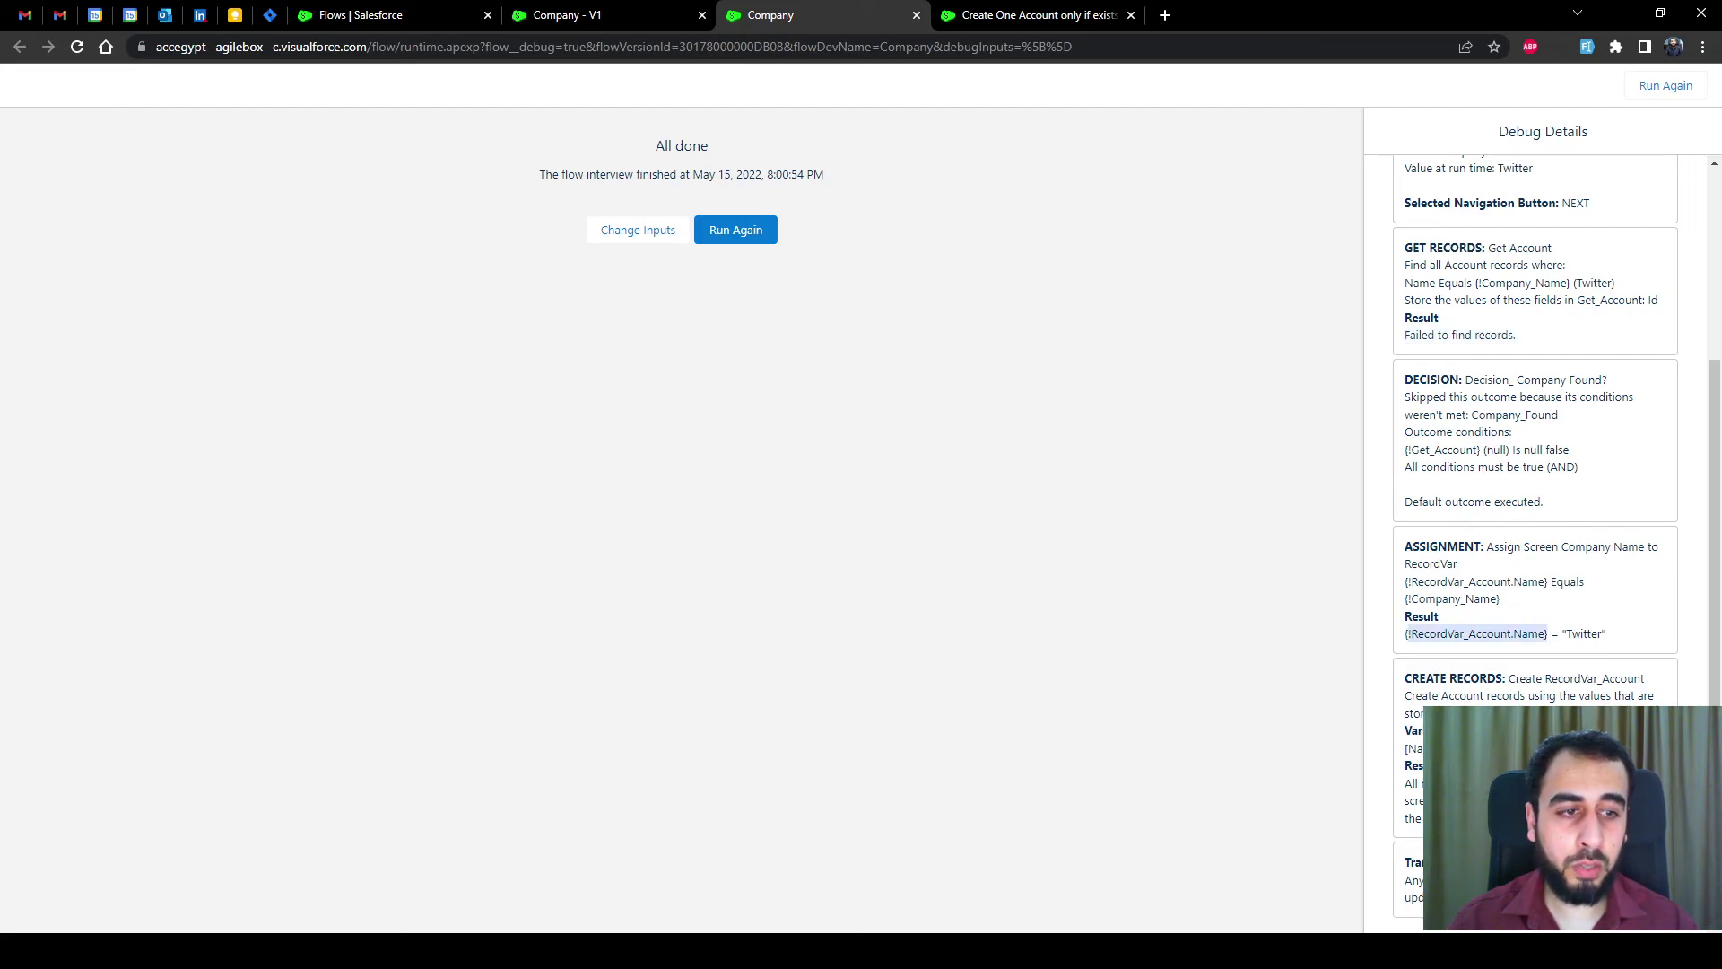
Step: Switch from Setup to the Sales app and check the All Accounts list for the Twitter account
{"action": "left_click", "coordinate": [378, 20]}
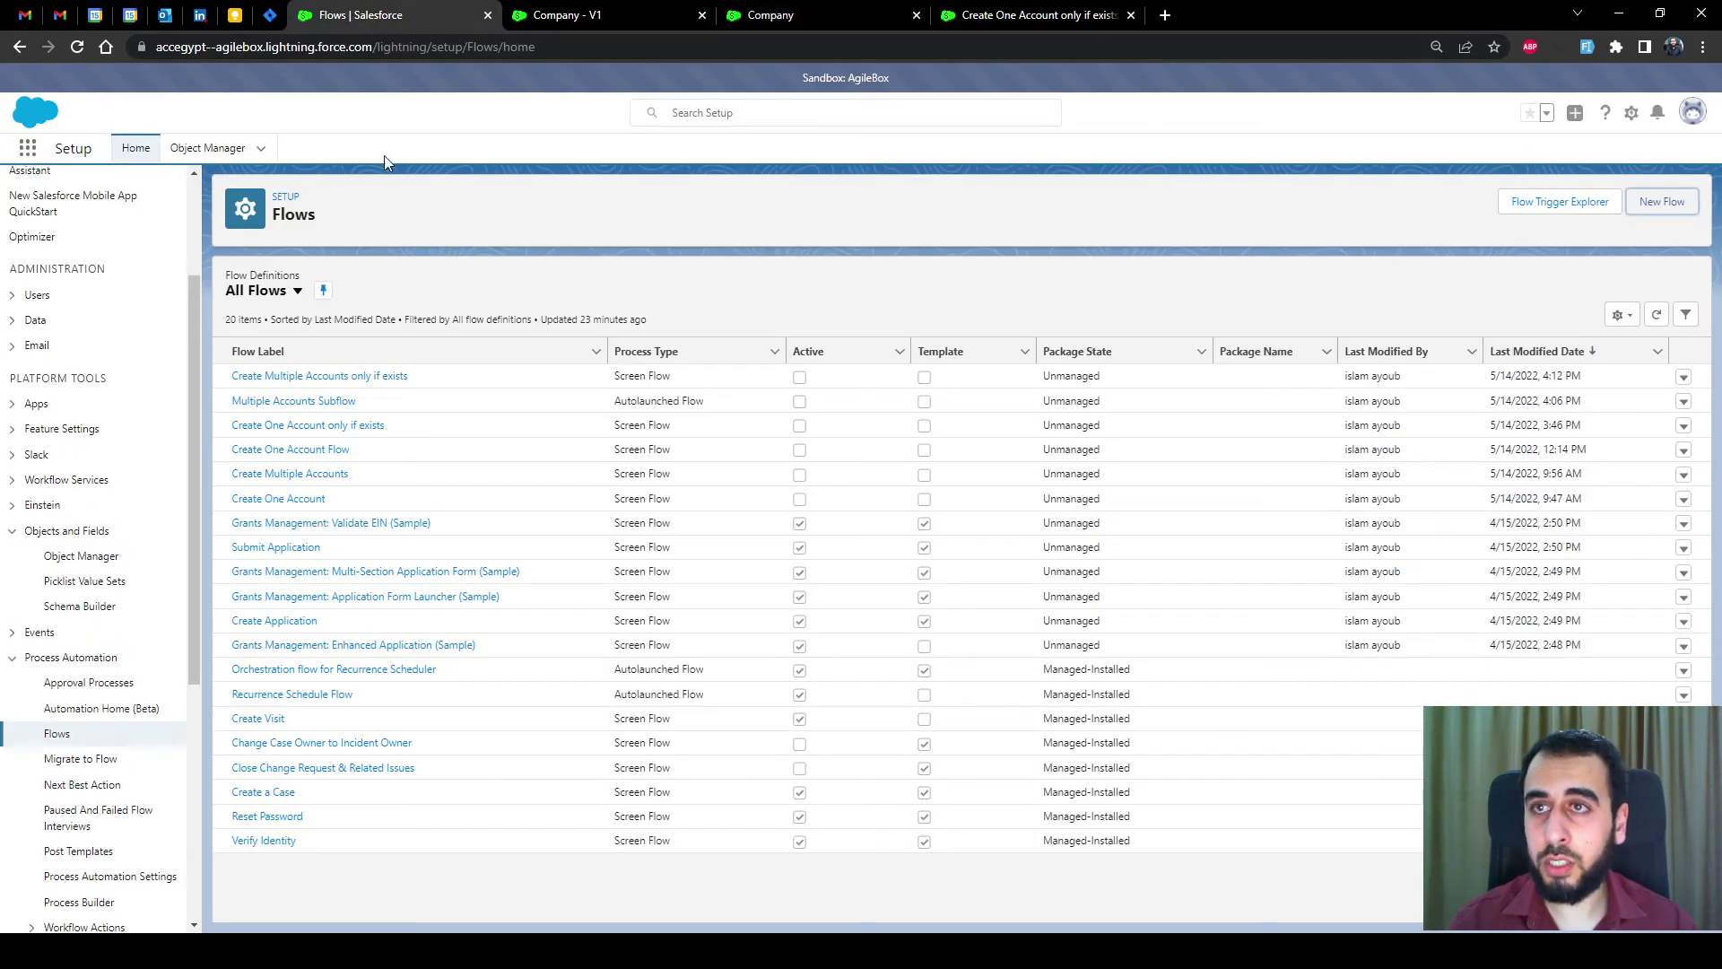
{"action": "left_click", "coordinate": [543, 18]}
{"action": "left_click", "coordinate": [339, 18]}
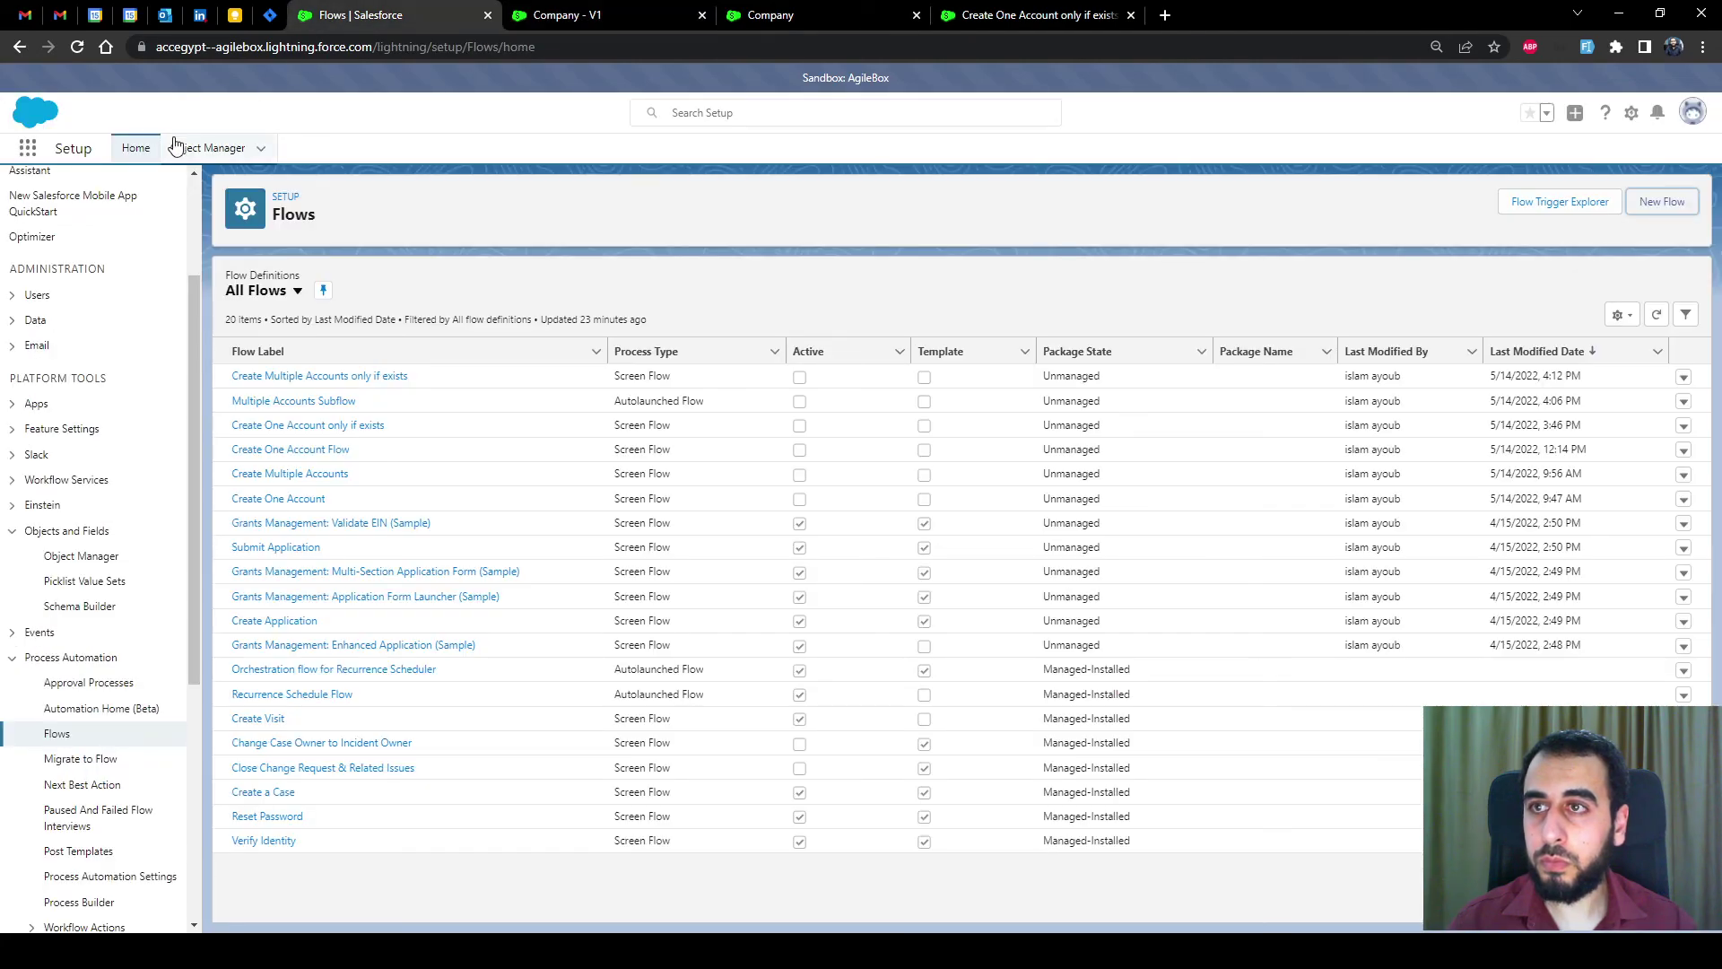
{"action": "left_click", "coordinate": [28, 148]}
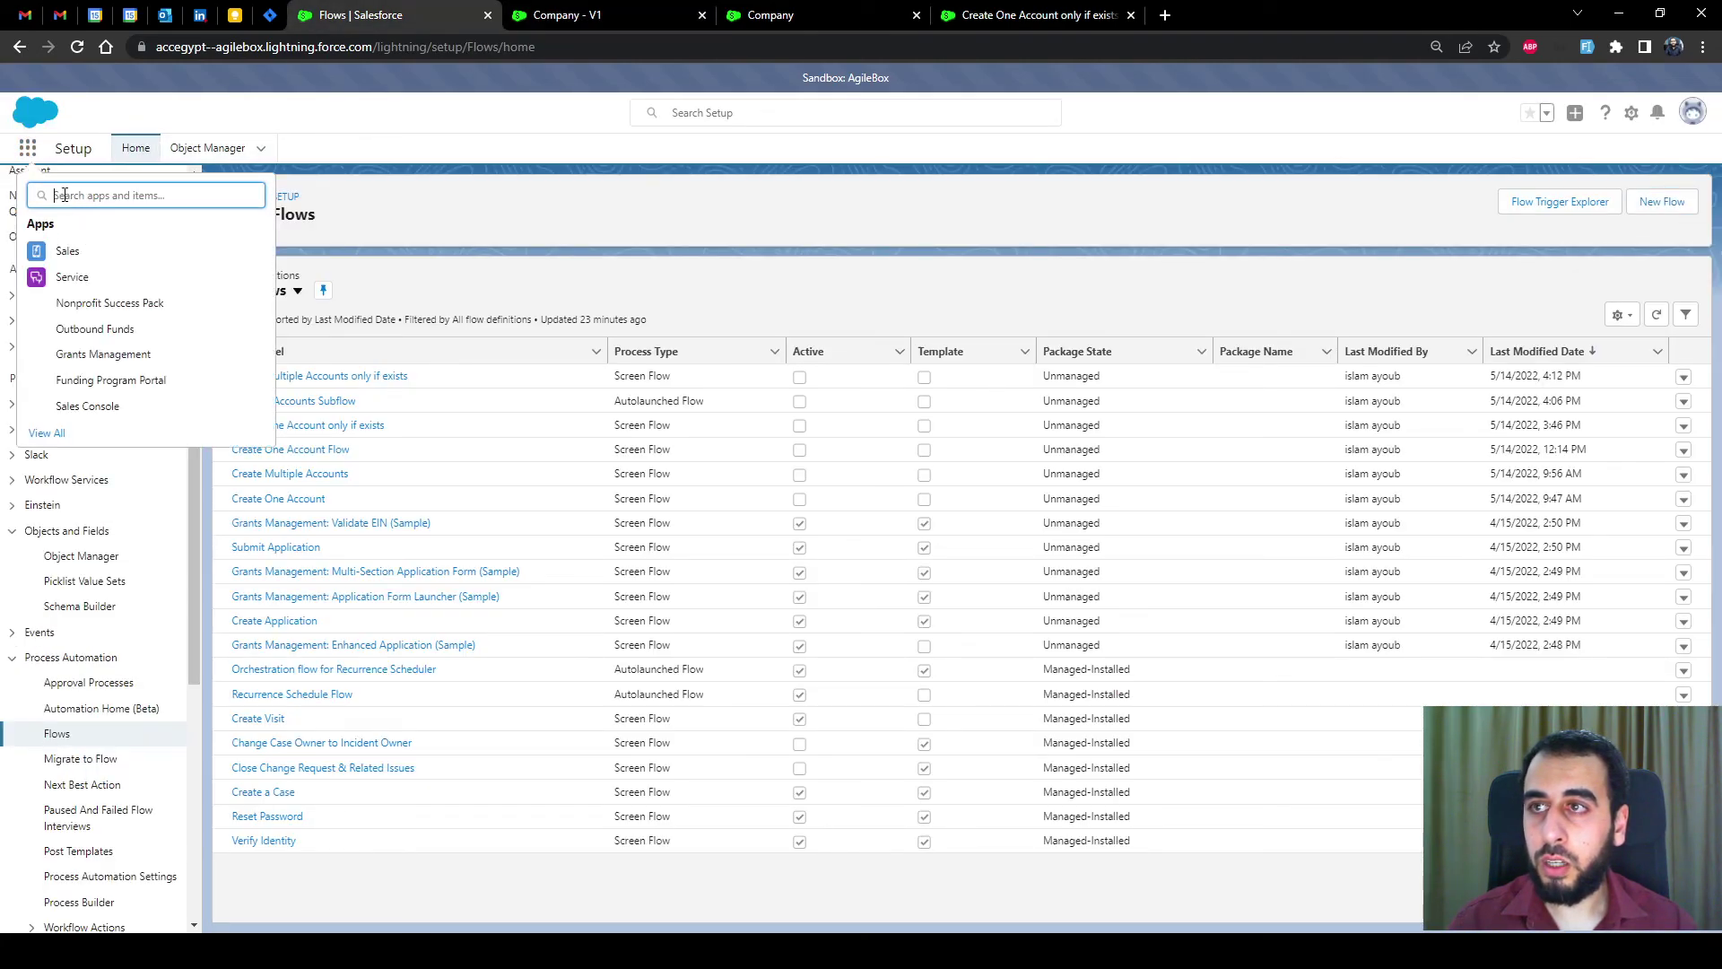
{"action": "left_click", "coordinate": [67, 251]}
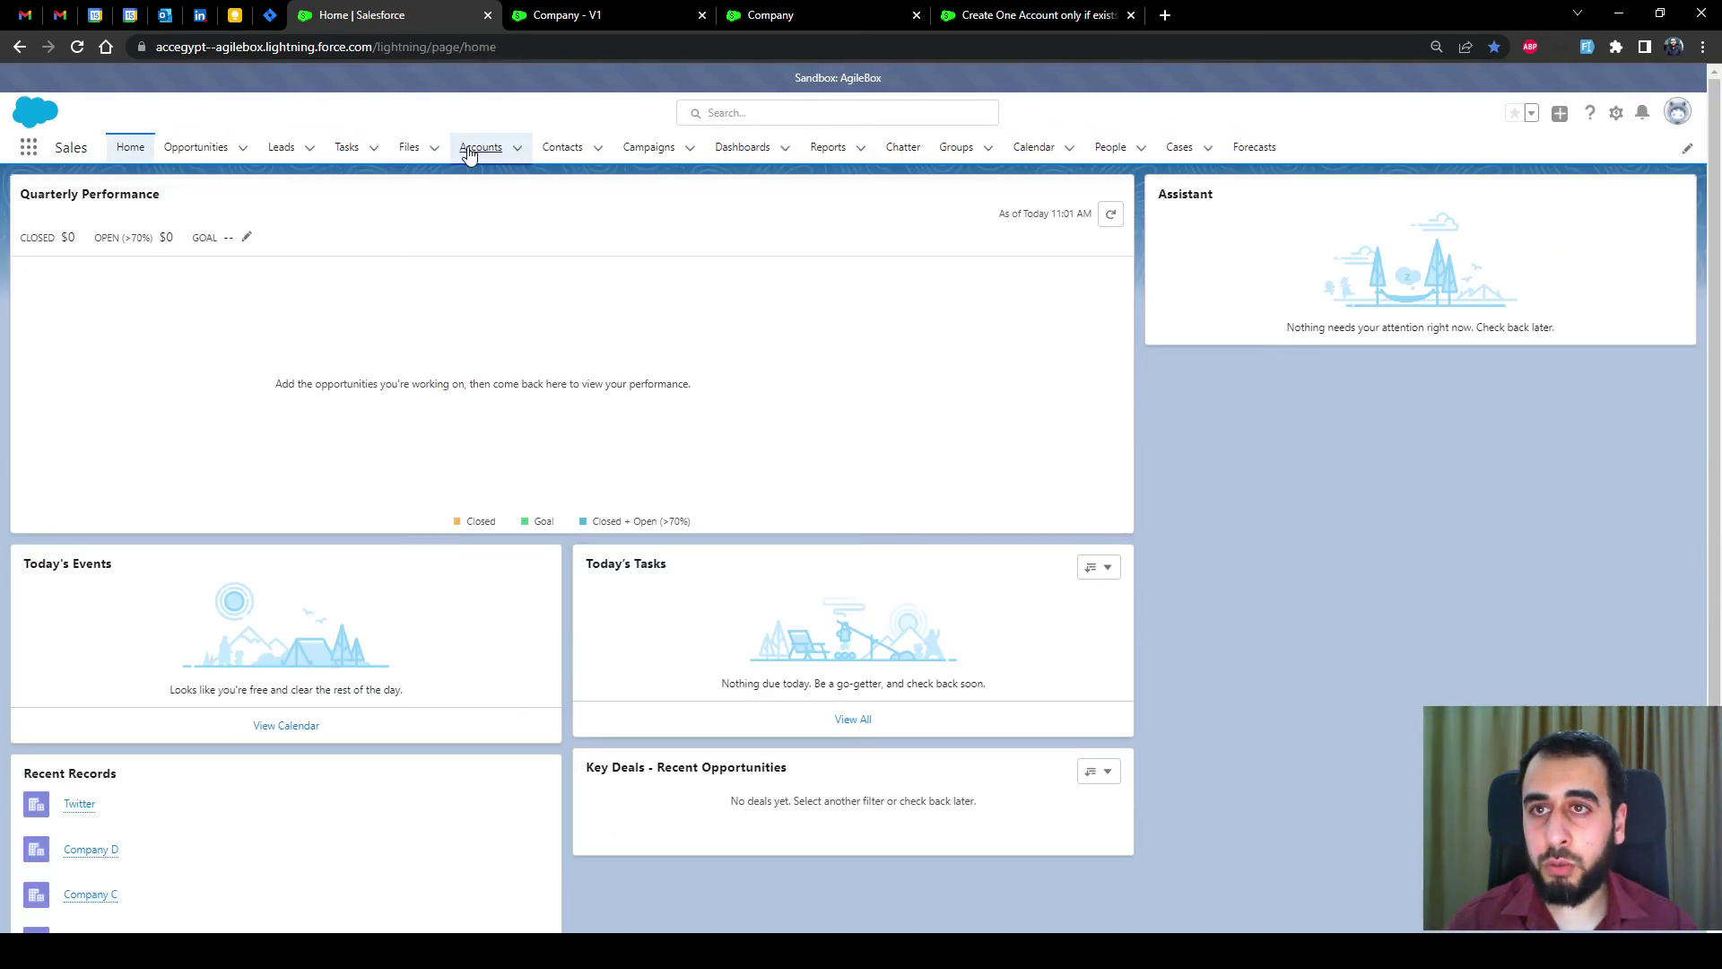
{"action": "left_click", "coordinate": [469, 153]}
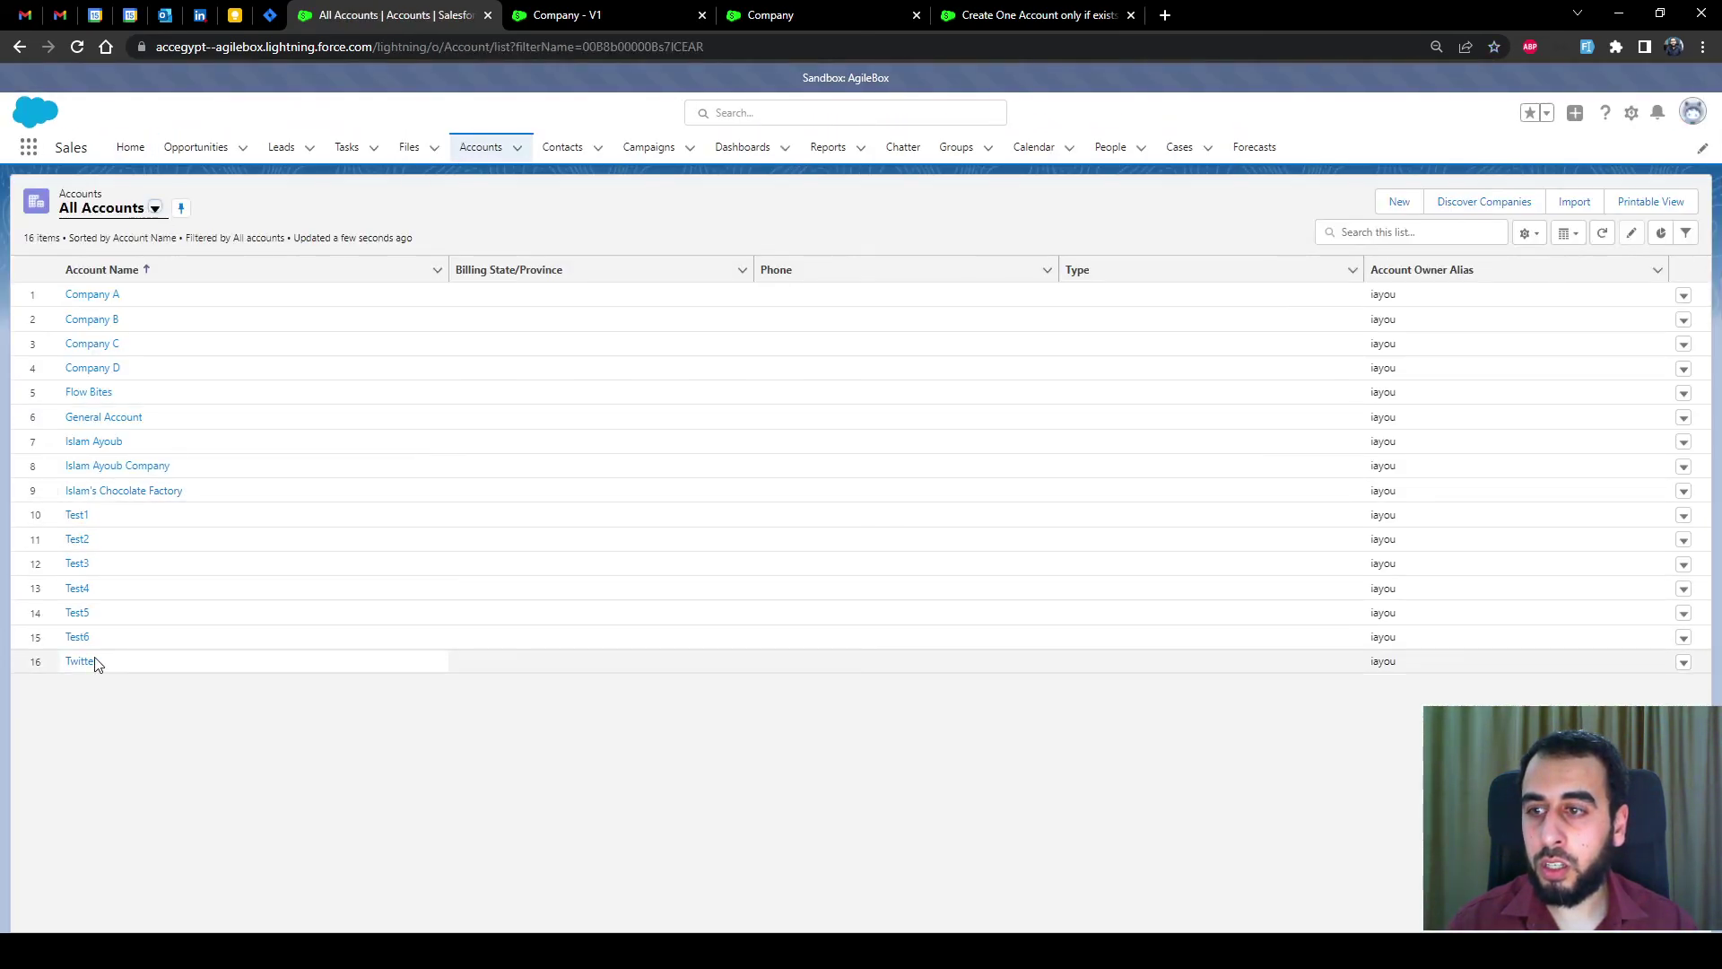
Step: Return to the flow's debug run, run it again with the company name Twitter, and examine the alert screen and Get Account result
{"action": "left_click", "coordinate": [840, 11]}
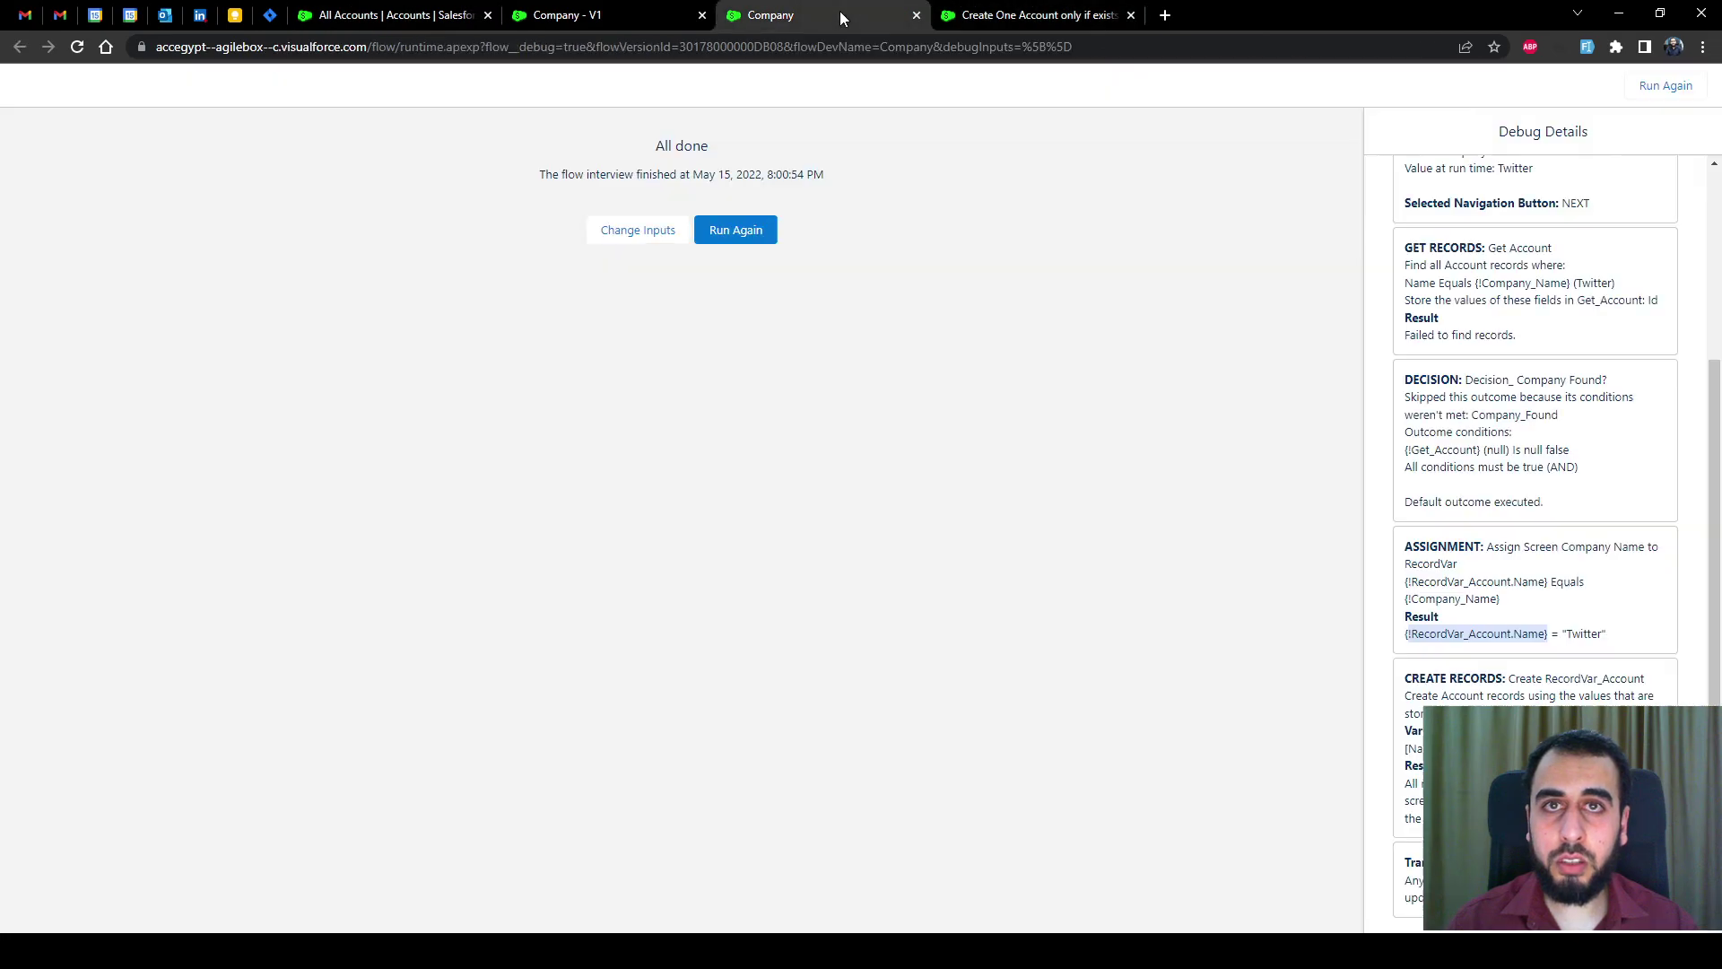
{"action": "left_click", "coordinate": [750, 235]}
{"action": "left_click", "coordinate": [473, 207]}
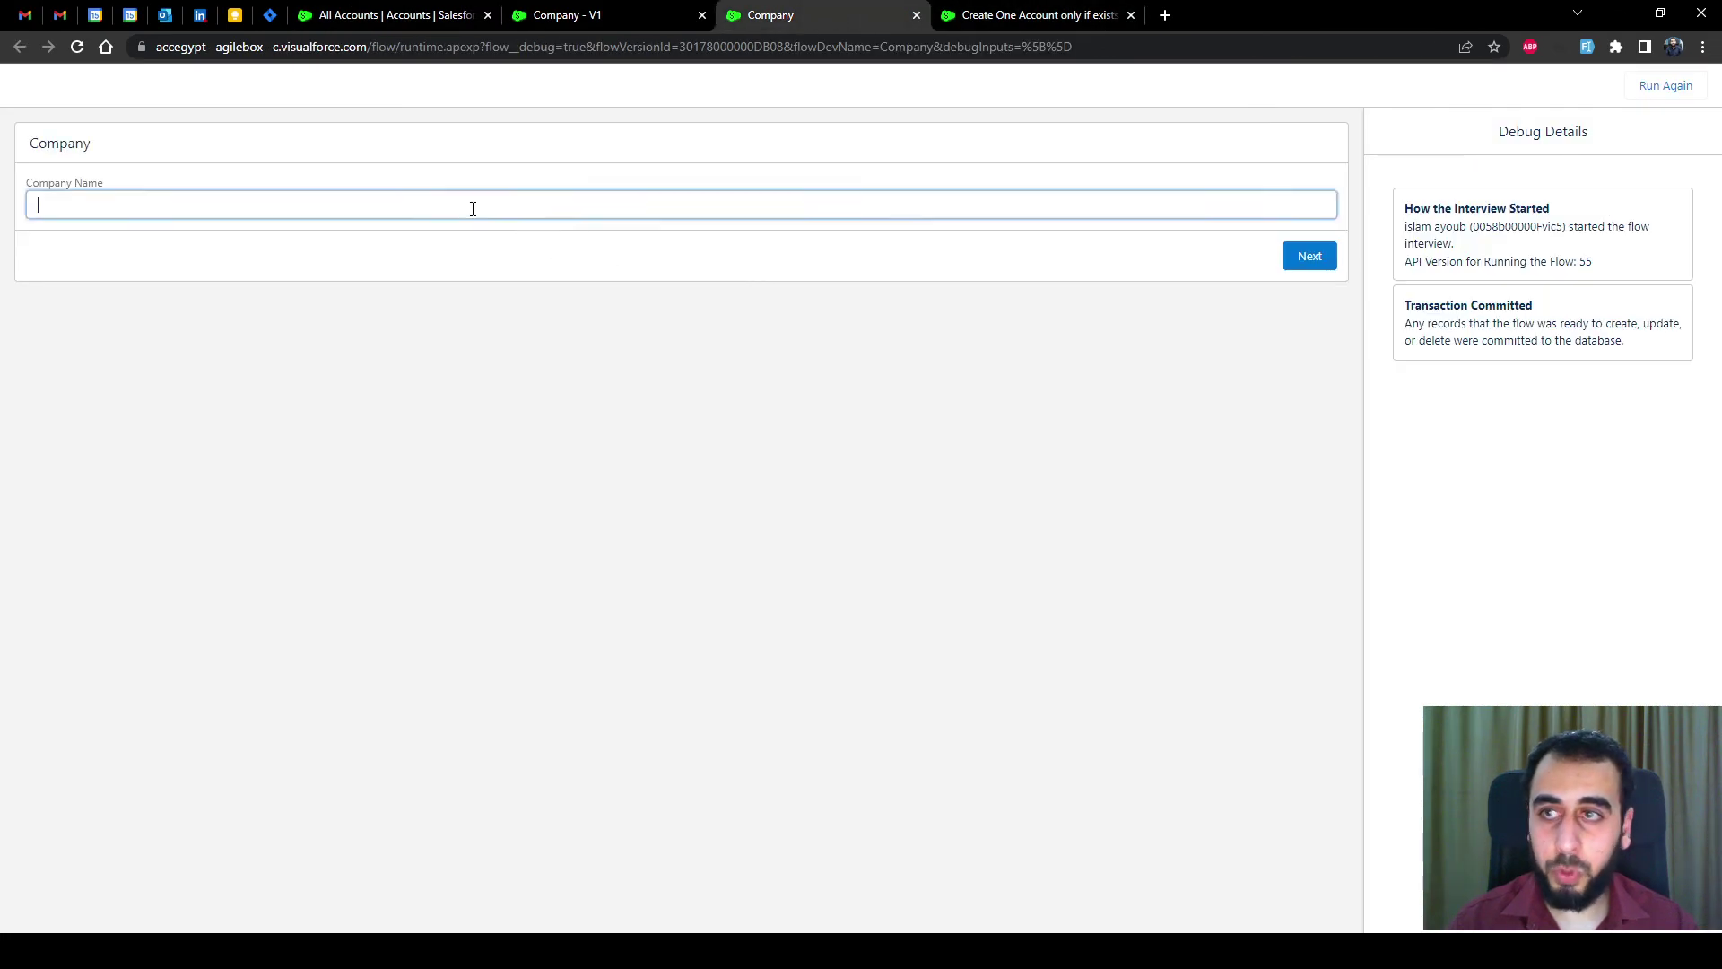
{"action": "type", "text": "Twitter"}
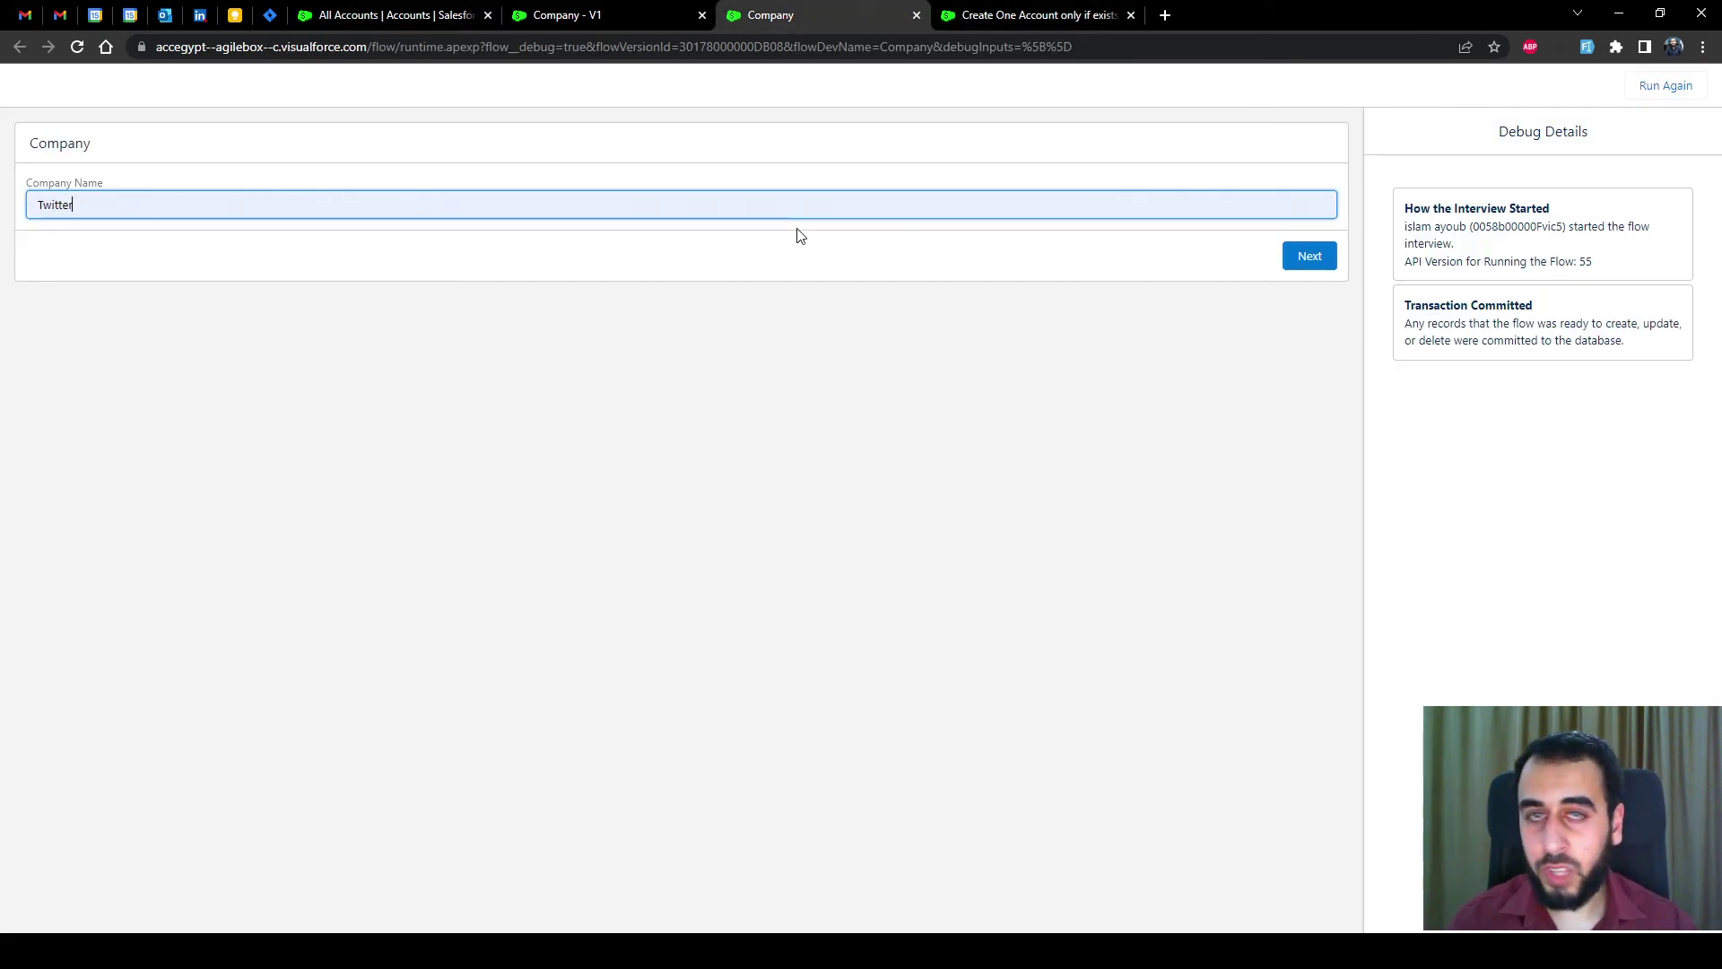
{"action": "left_click", "coordinate": [1308, 258]}
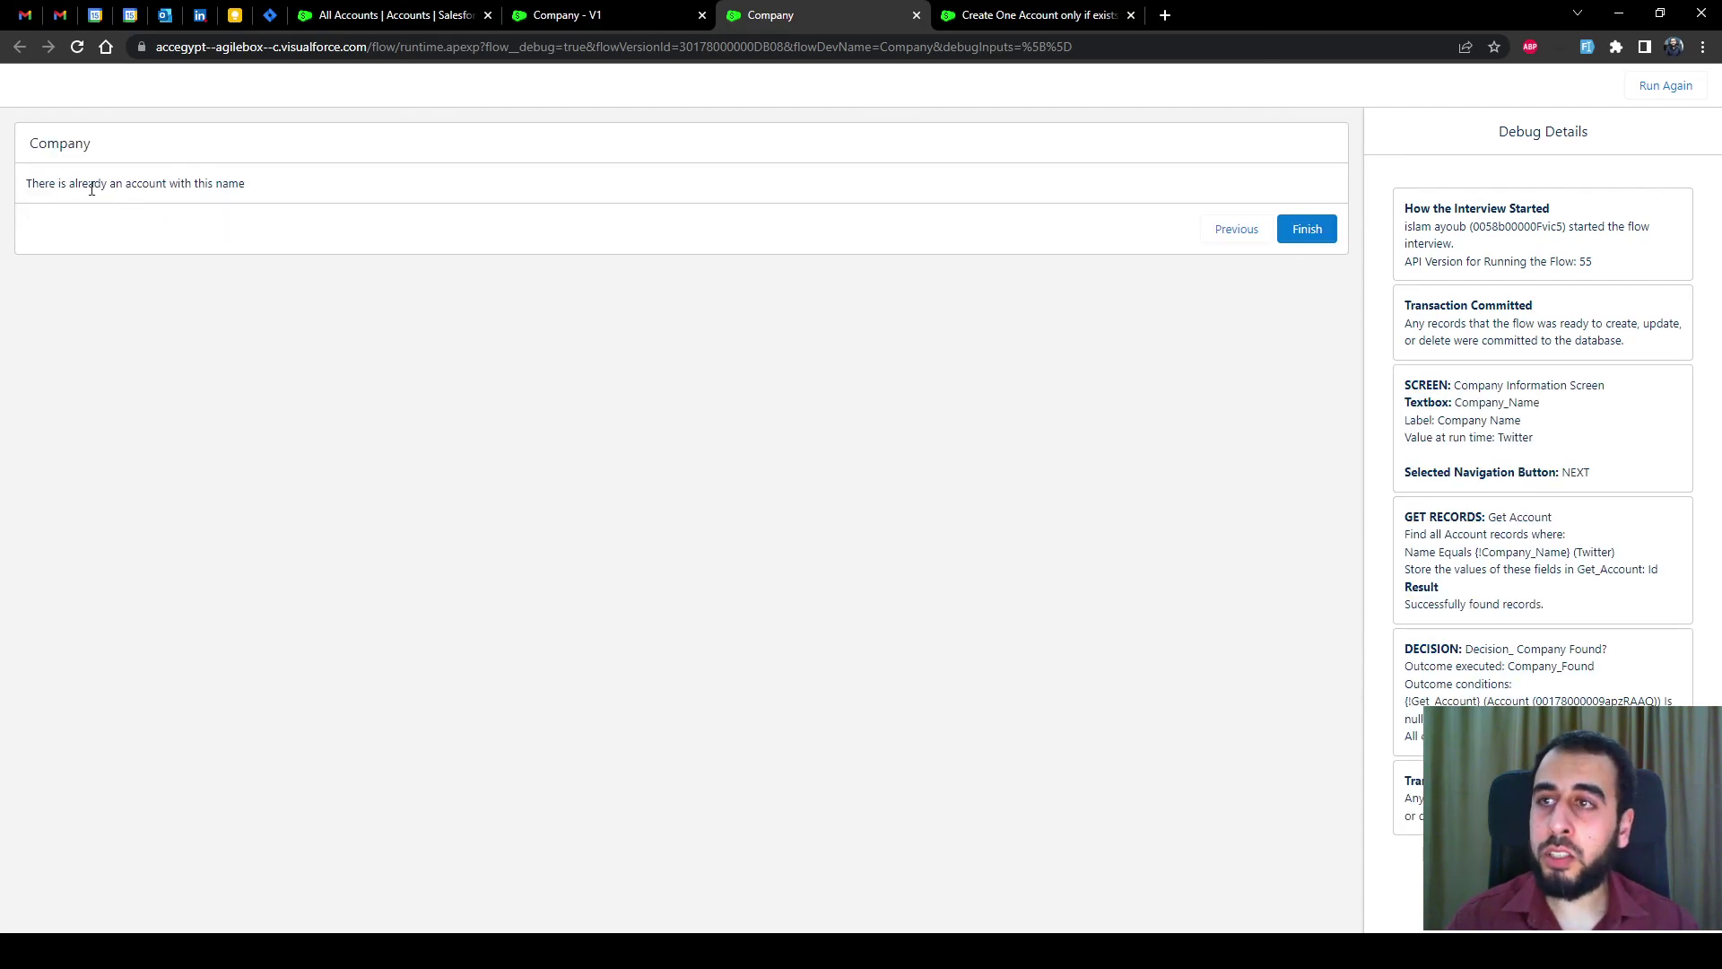
{"action": "triple_click", "coordinate": [132, 190]}
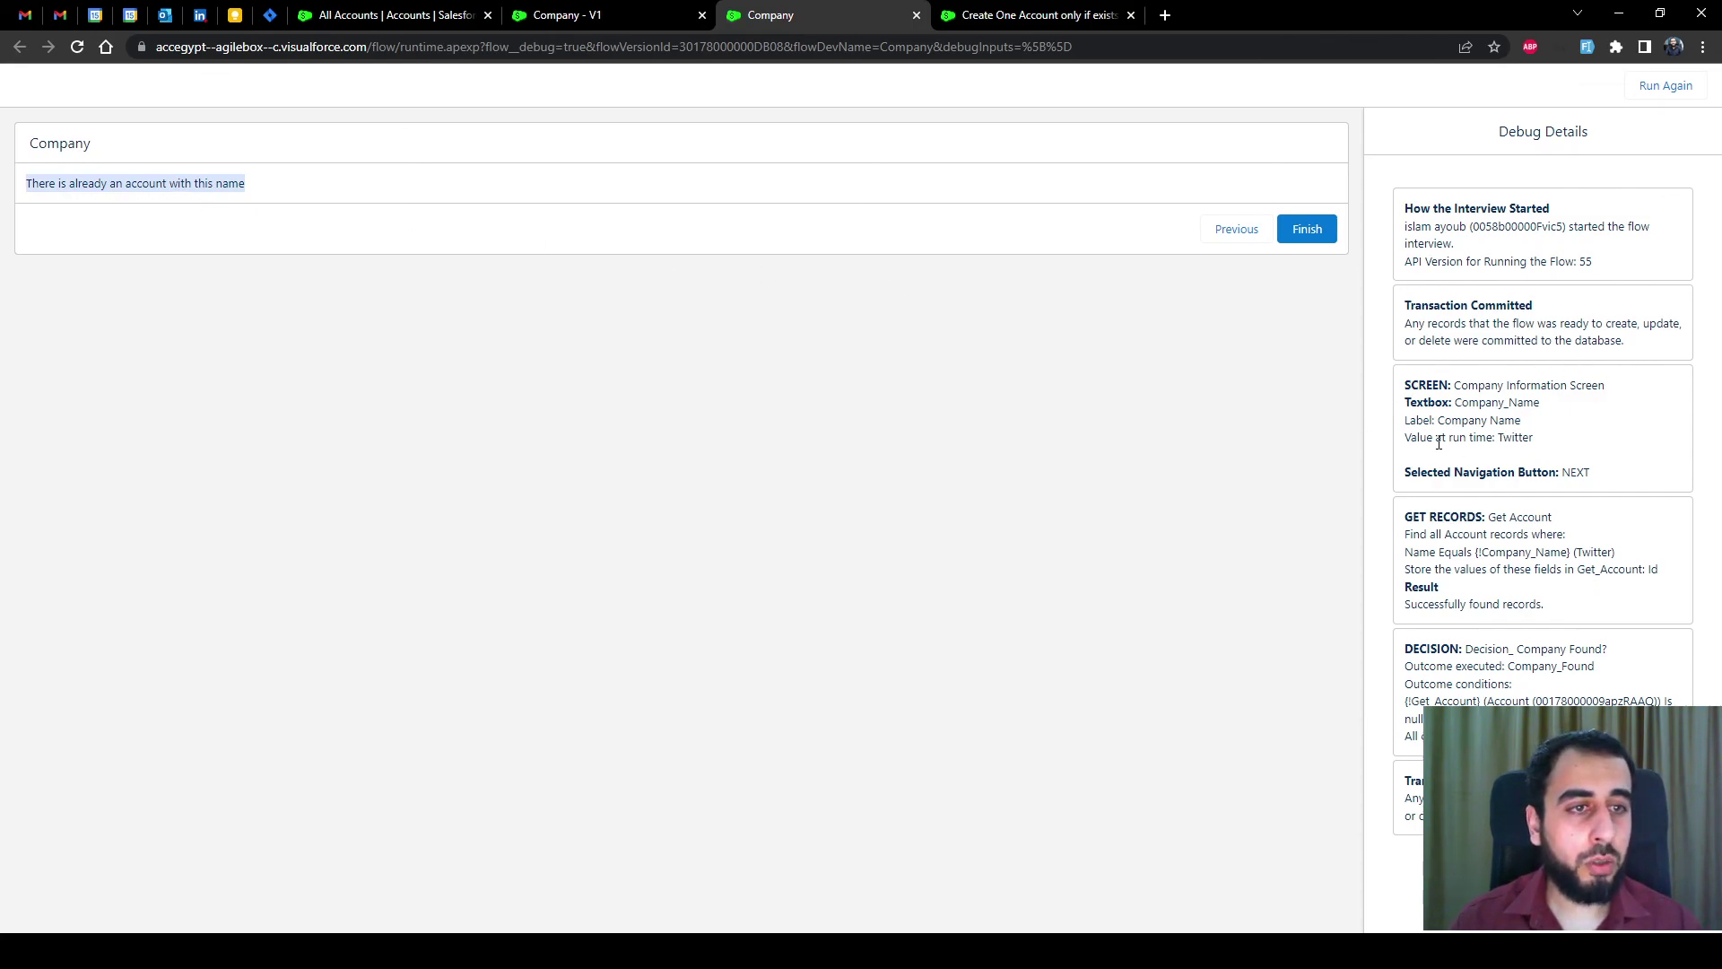
{"action": "left_click_drag", "start_coordinate": [1405, 604], "coordinate": [1521, 606]}
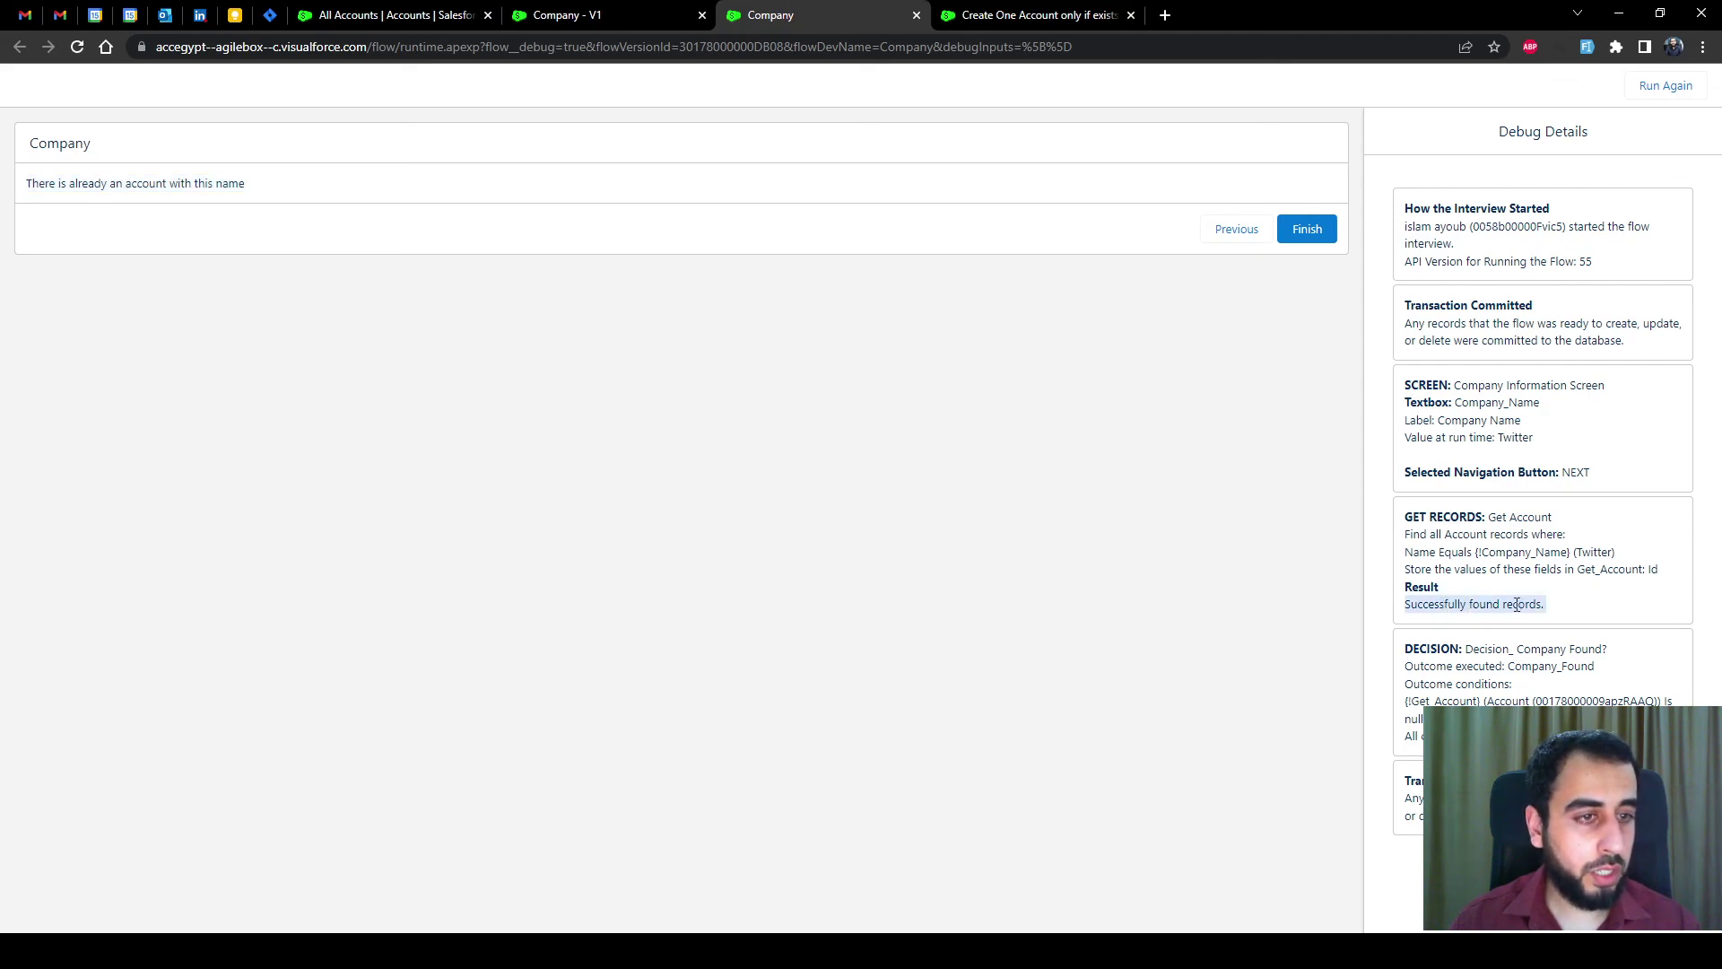